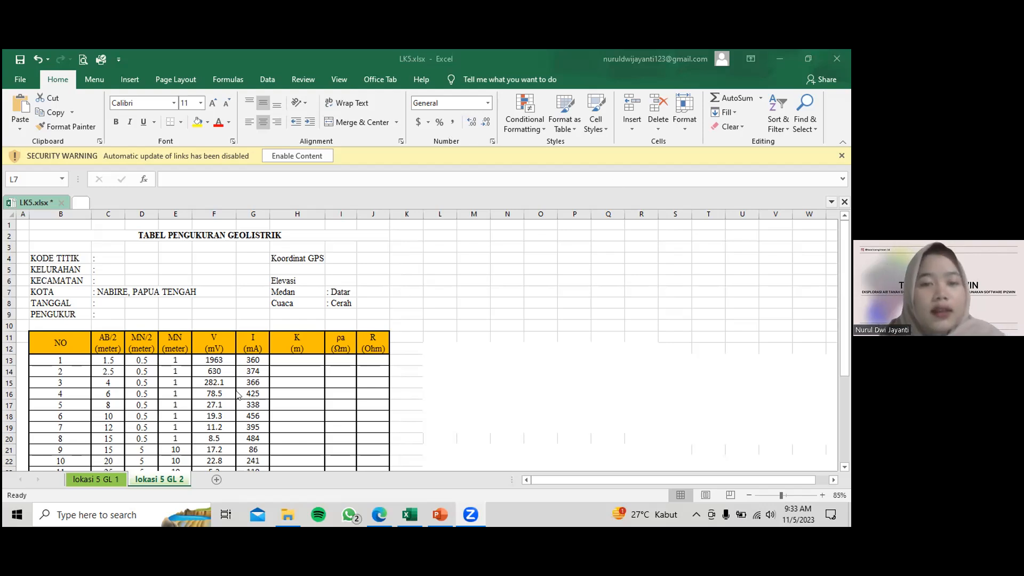
# Switch to File Explorer, go to the Ipi2win program folder inside 4. KERJA > 4. BASIC, and launch gipi2win.exe.
pyautogui.scroll(-1, 167, 354)
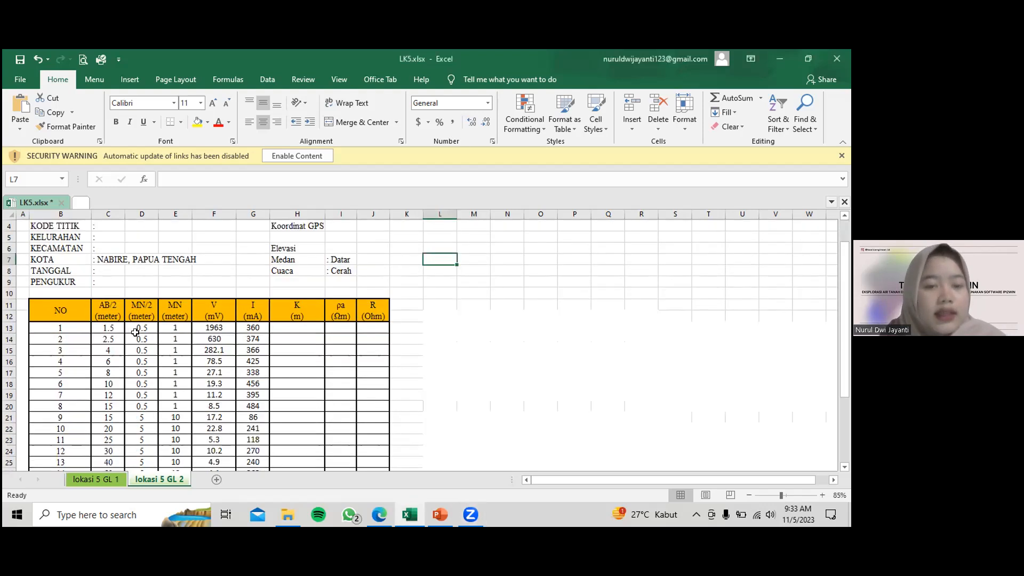
pyautogui.scroll(-1, 423, 457)
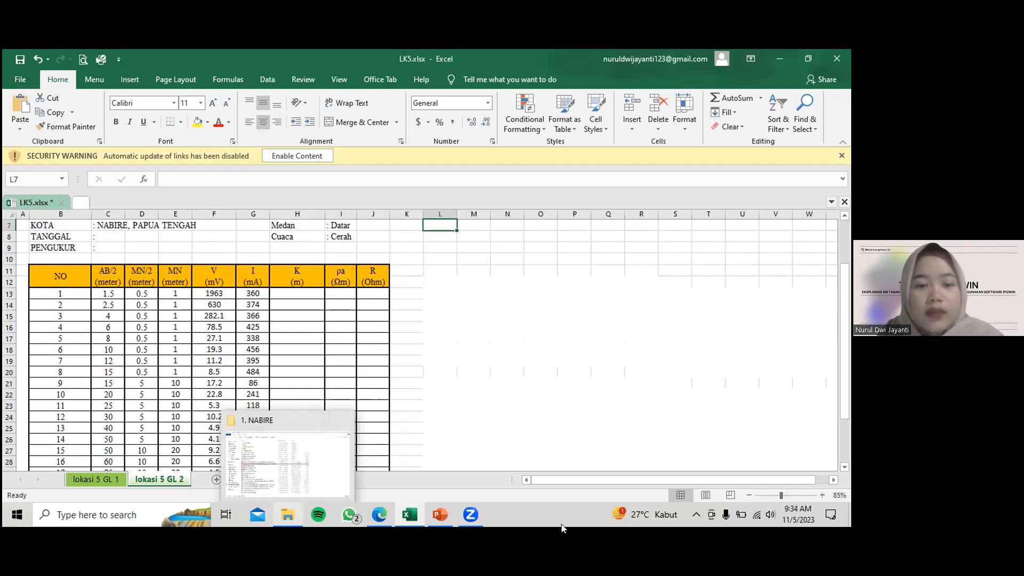
pyautogui.click(287, 515)
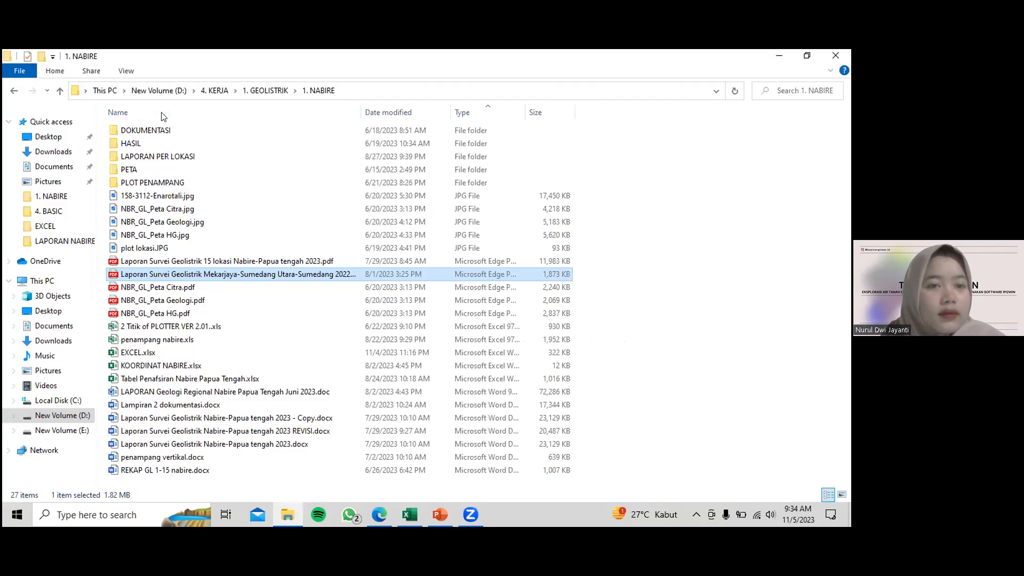
pyautogui.hotkey('alt', 'Up')
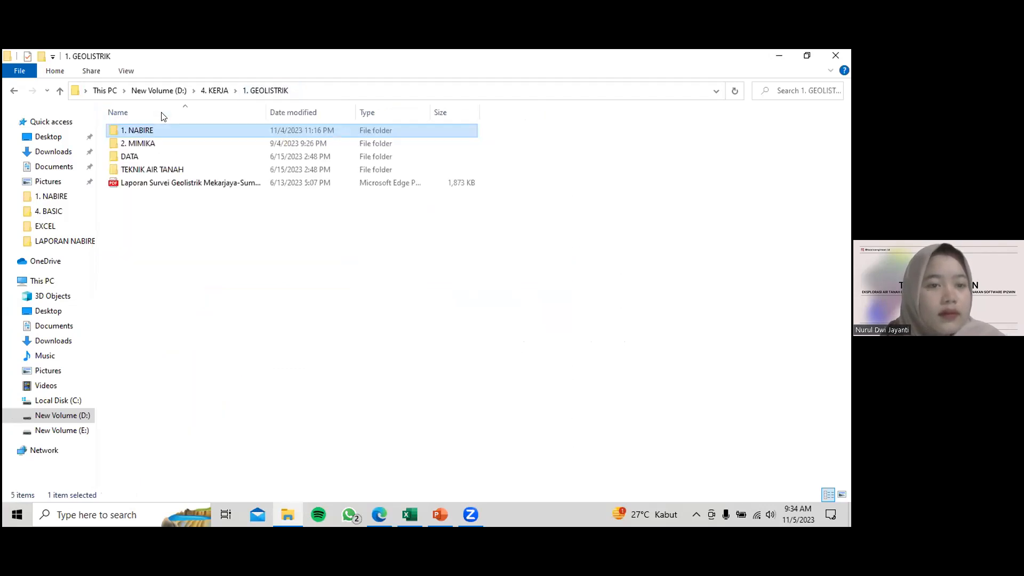
pyautogui.hotkey('alt', 'Up')
pyautogui.doubleClick(145, 181)
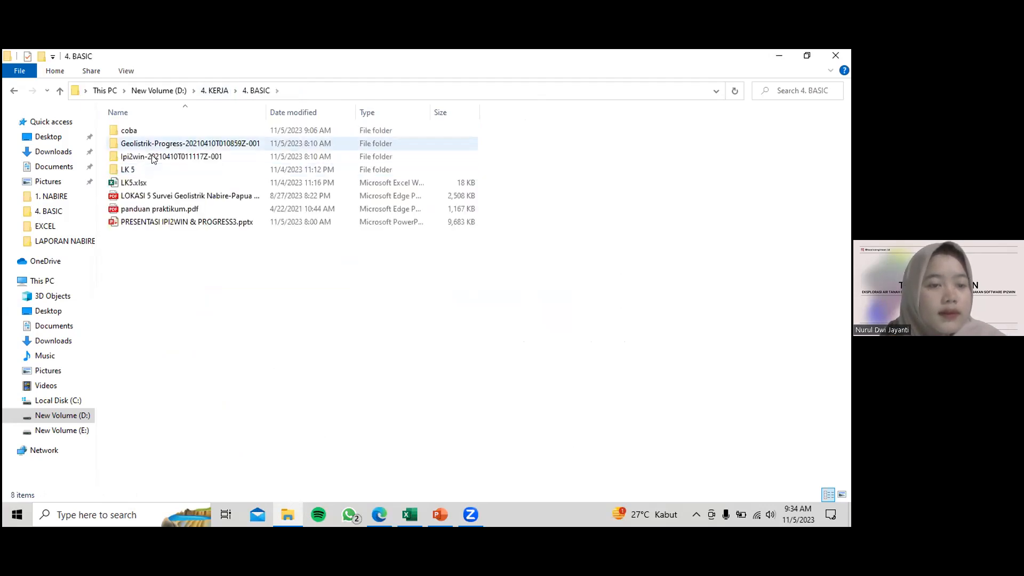
pyautogui.doubleClick(151, 156)
pyautogui.doubleClick(134, 131)
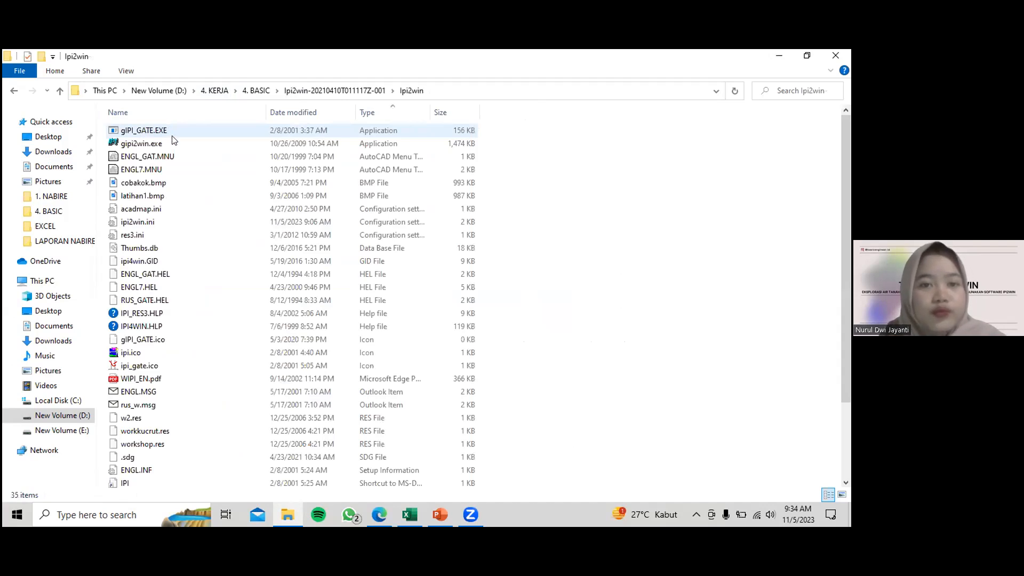
pyautogui.click(150, 143)
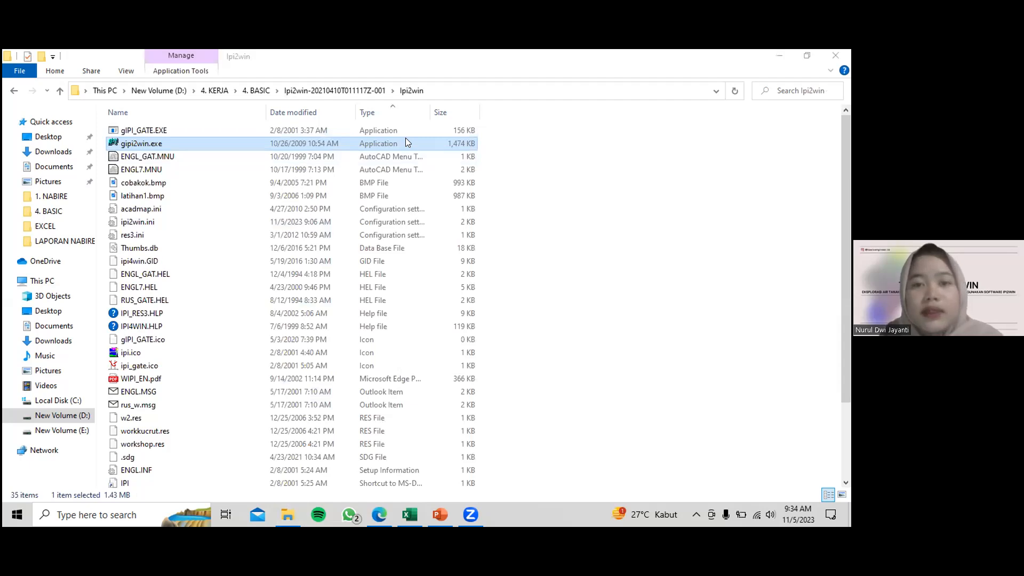
pyautogui.doubleClick(224, 143)
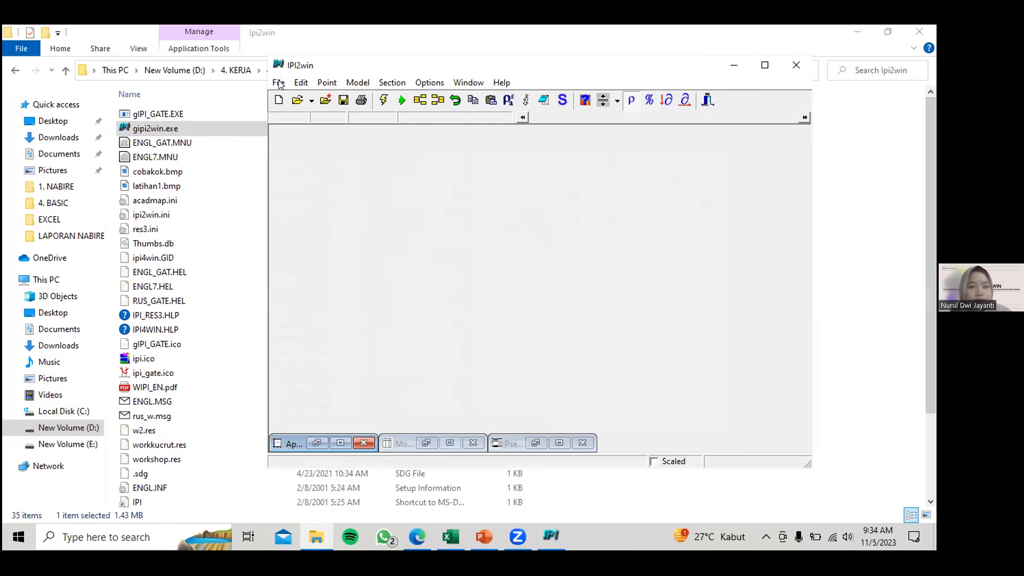
# Maximize the IPI2win window and open a new VES point for data entry.
pyautogui.moveTo(623, 69); pyautogui.dragTo(544, 112)
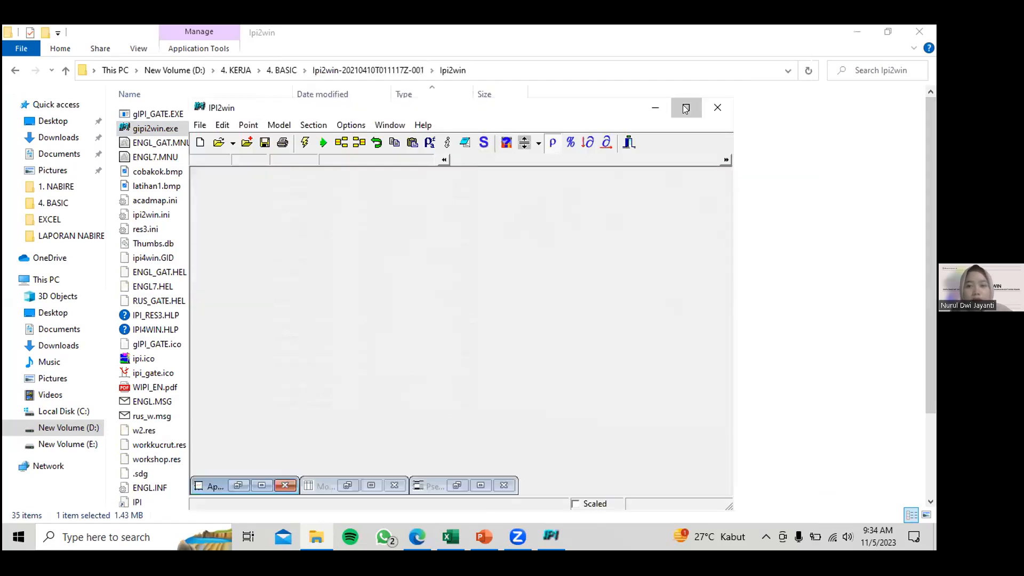
pyautogui.click(685, 107)
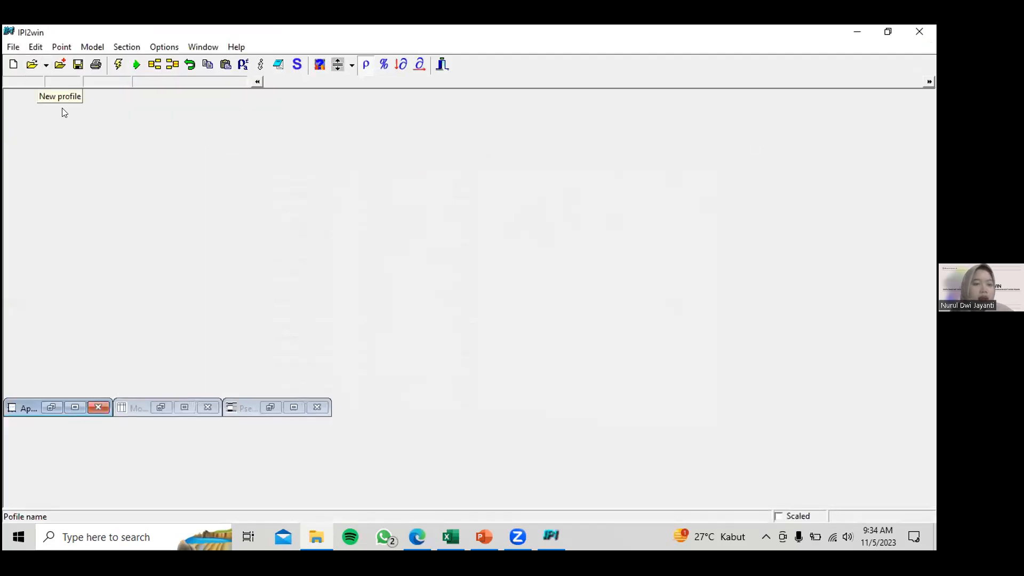
pyautogui.click(12, 49)
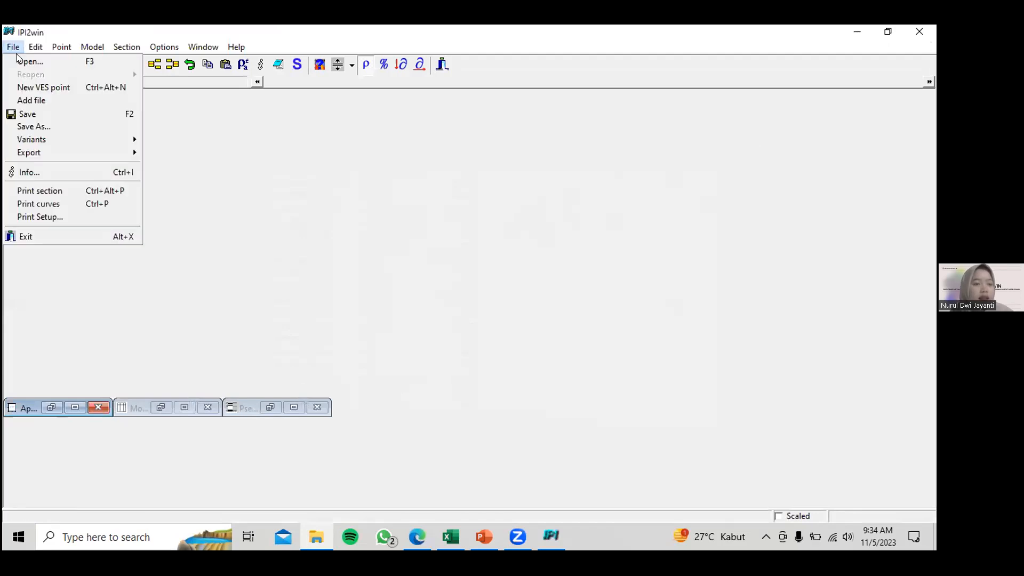
pyautogui.click(40, 88)
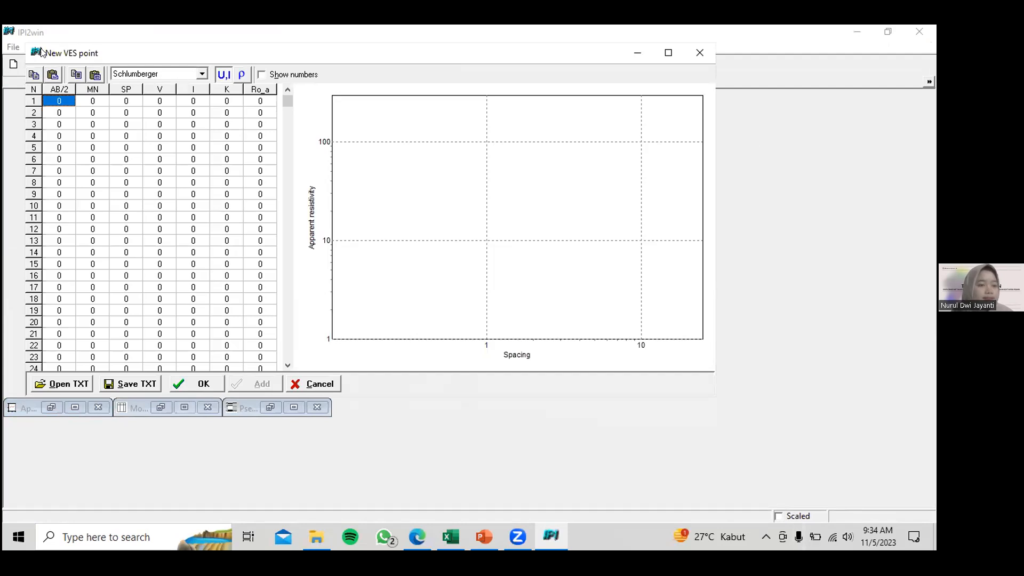
pyautogui.moveTo(42, 52); pyautogui.dragTo(81, 121)
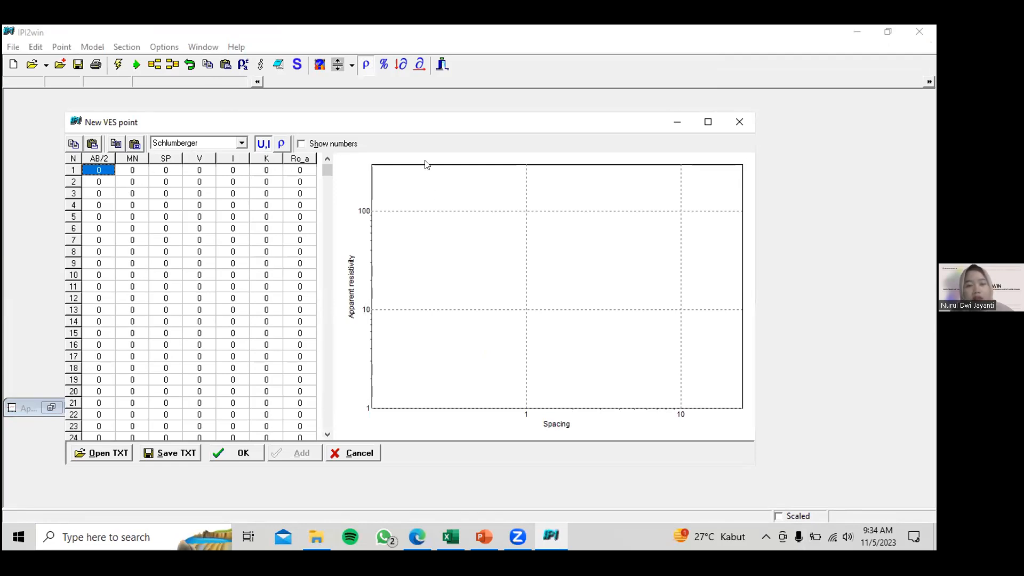
# Compare the geoelectric table in LK5.xlsx with the empty VES point columns and the sample field data slide in PowerPoint.
pyautogui.click(448, 543)
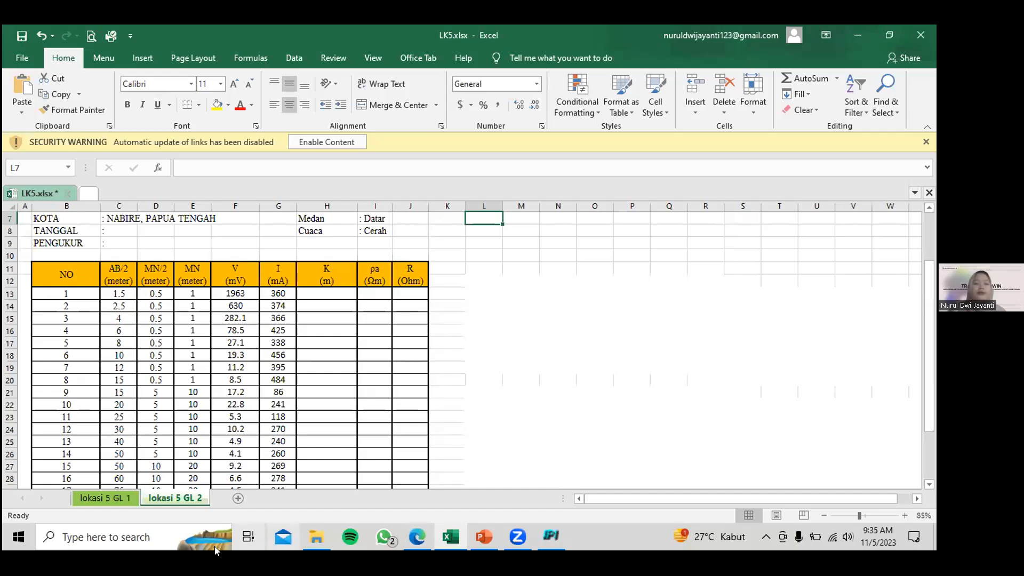
pyautogui.click(433, 87)
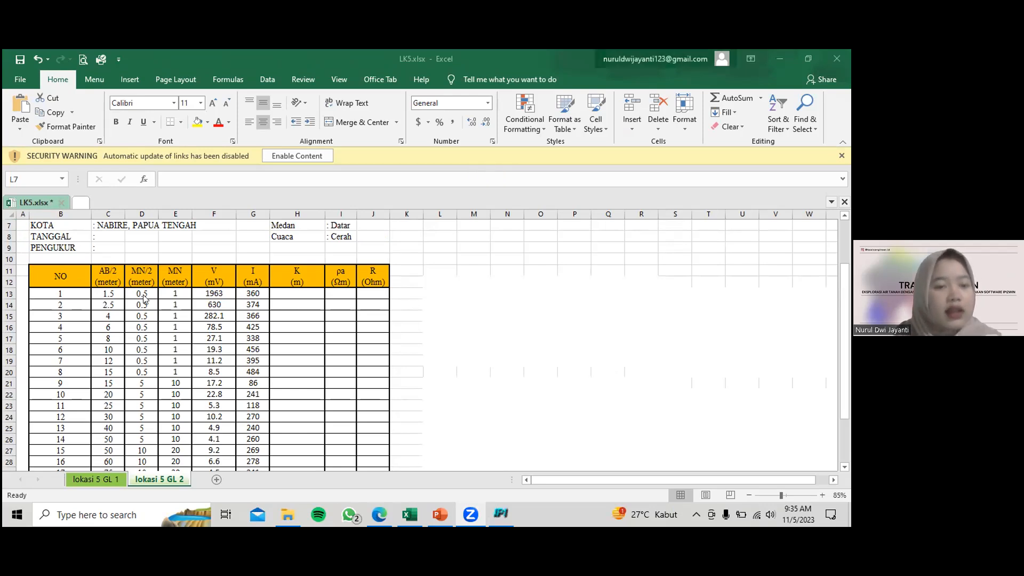
pyautogui.click(114, 294)
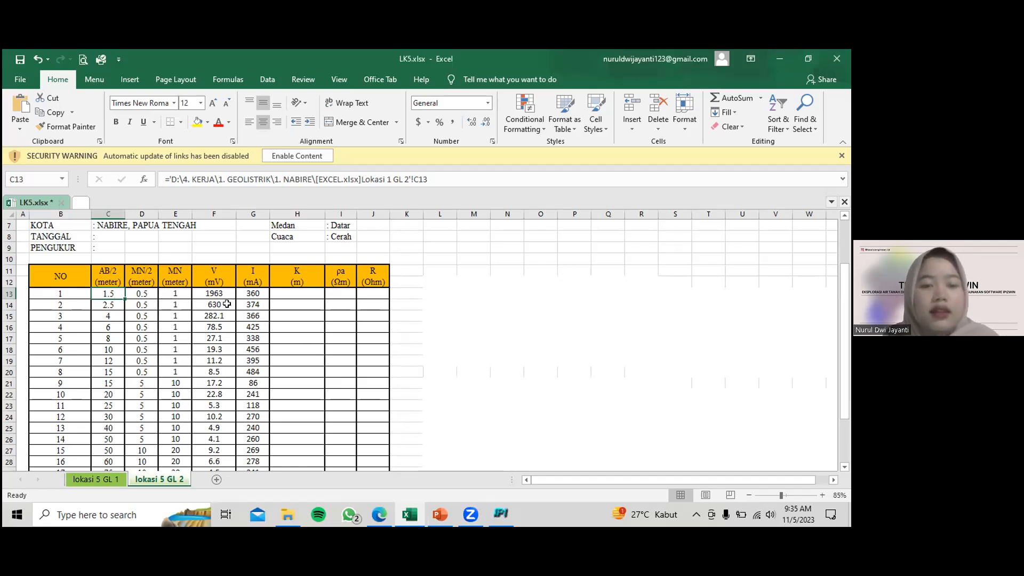
pyautogui.click(501, 513)
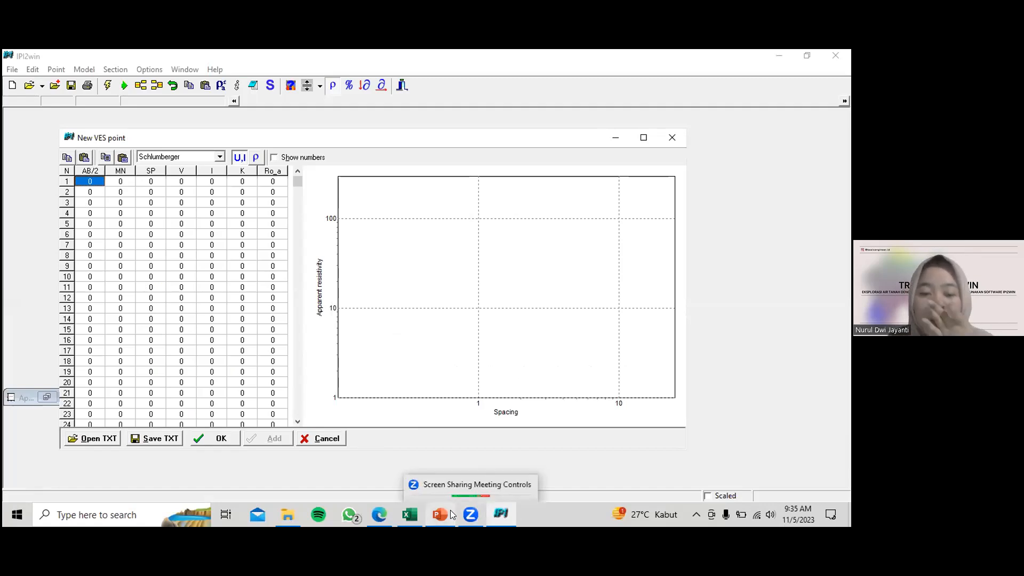
pyautogui.click(412, 514)
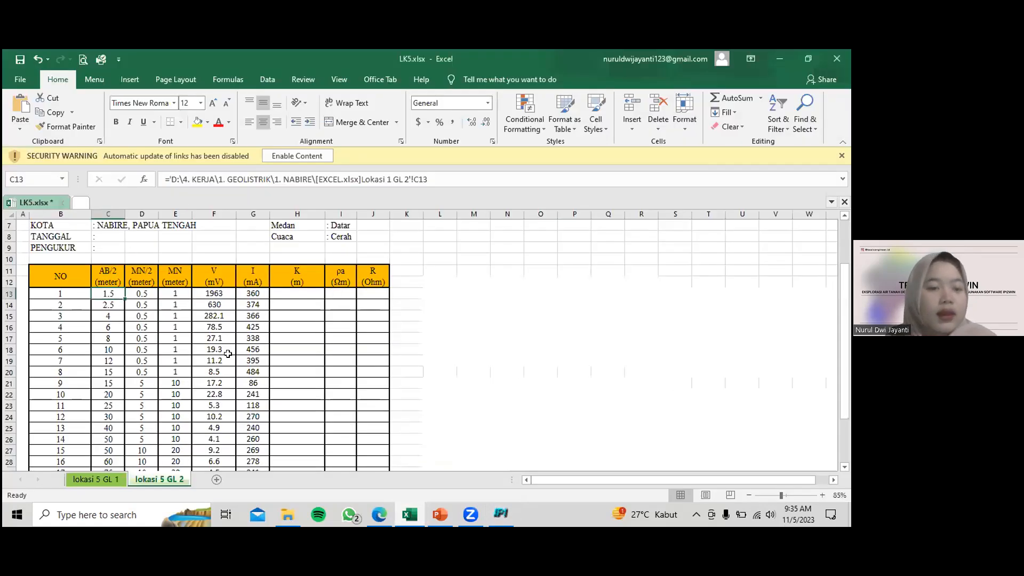
pyautogui.click(435, 513)
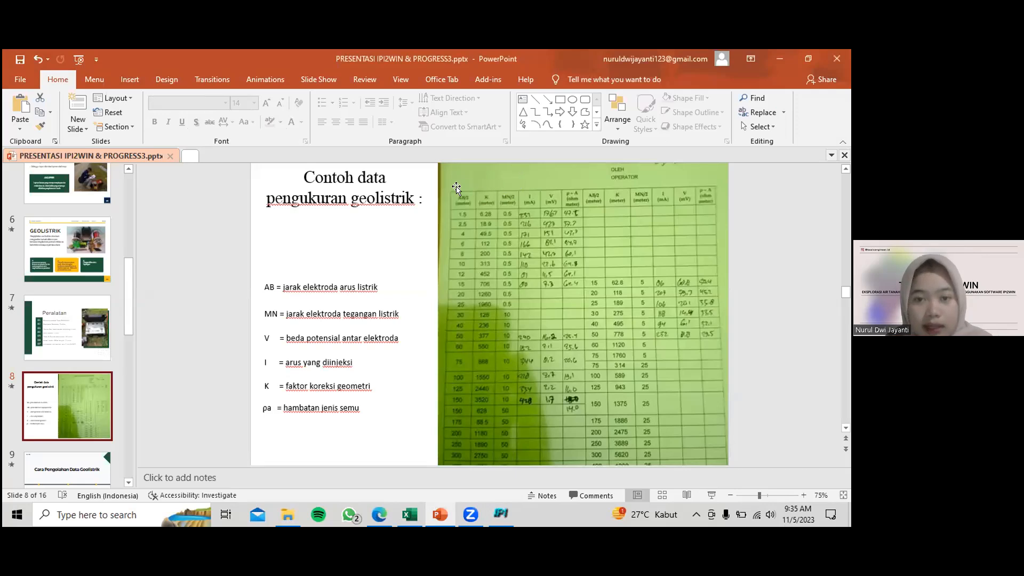
pyautogui.click(422, 515)
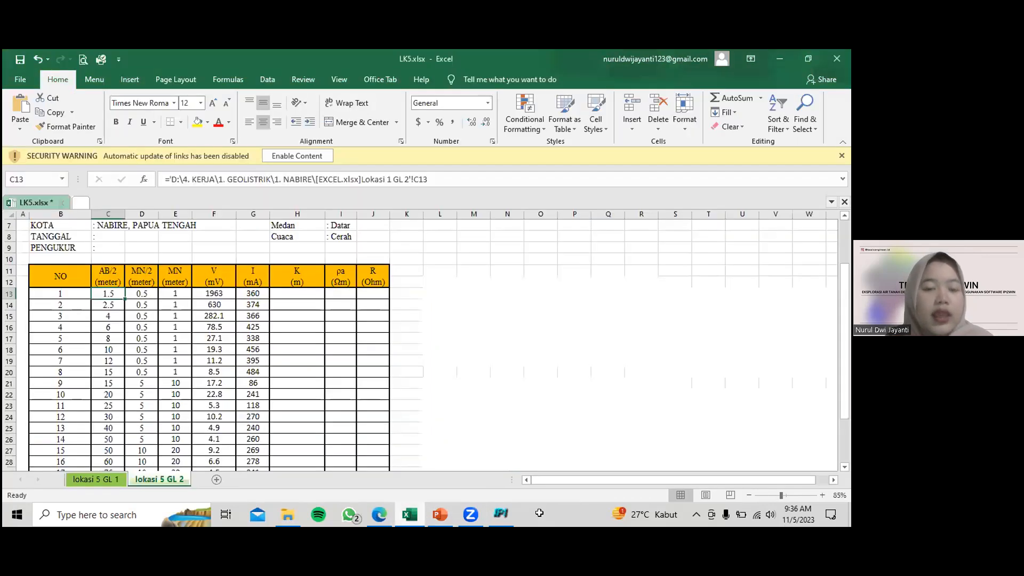
# Examine the formula behind the first MN value in cell E13.
pyautogui.click(174, 292)
pyautogui.doubleClick(176, 293)
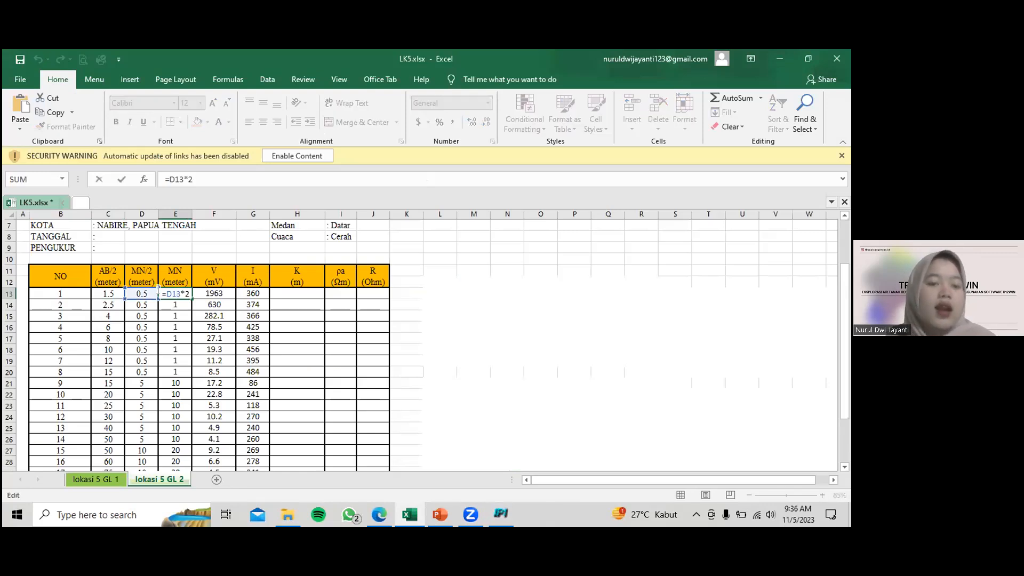
pyautogui.press('Escape')
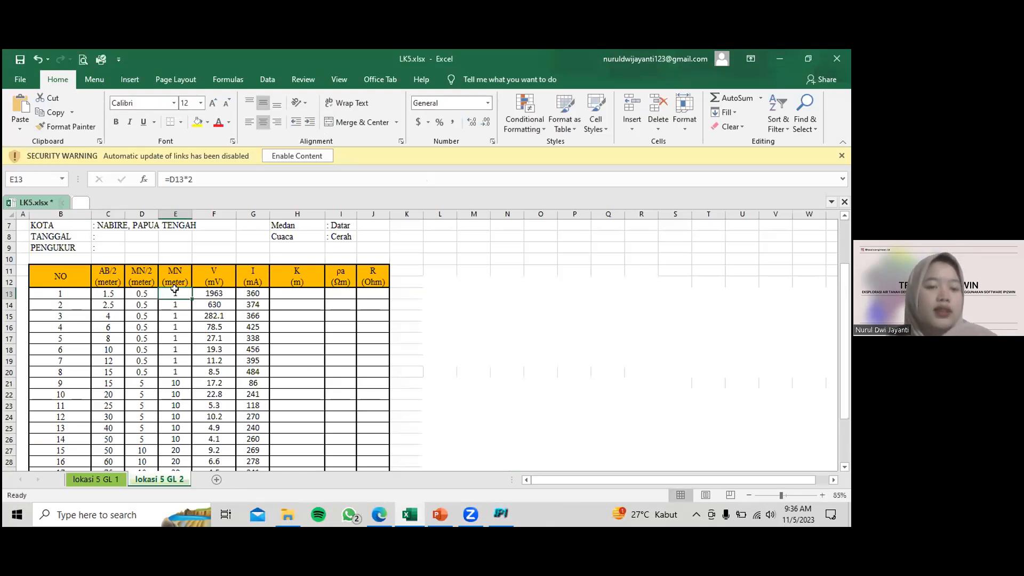
# Hide the MN/2 column (column D) on the lokasi 5 GL 2 sheet.
pyautogui.click(143, 209)
pyautogui.rightClick(143, 209)
pyautogui.click(176, 376)
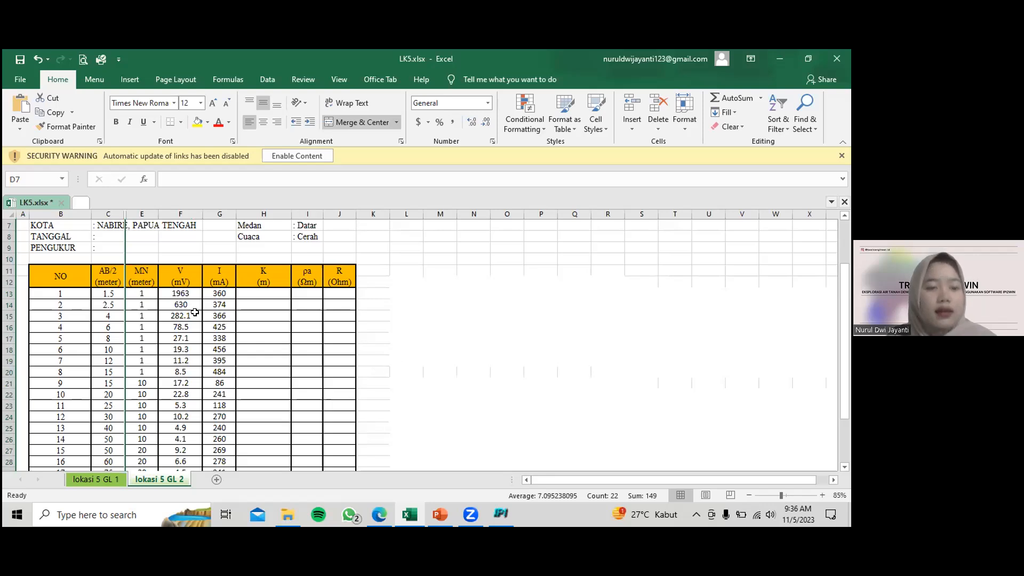
# Copy the AB/2 and MN values of all 21 rows and paste them into IPI2win's new VES point table from row 1.
pyautogui.moveTo(108, 290); pyautogui.dragTo(138, 450)
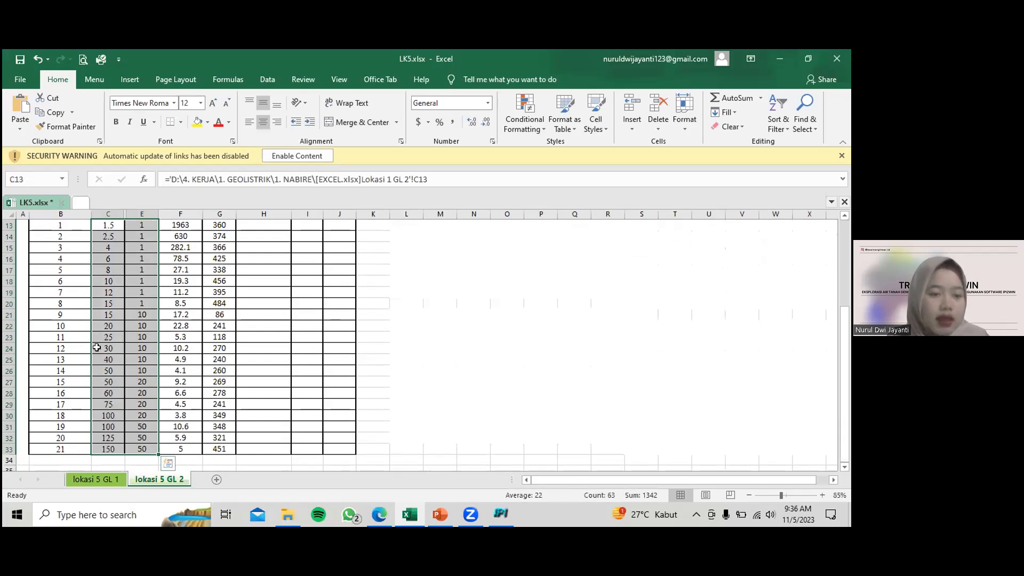
pyautogui.scroll(4, 91, 344)
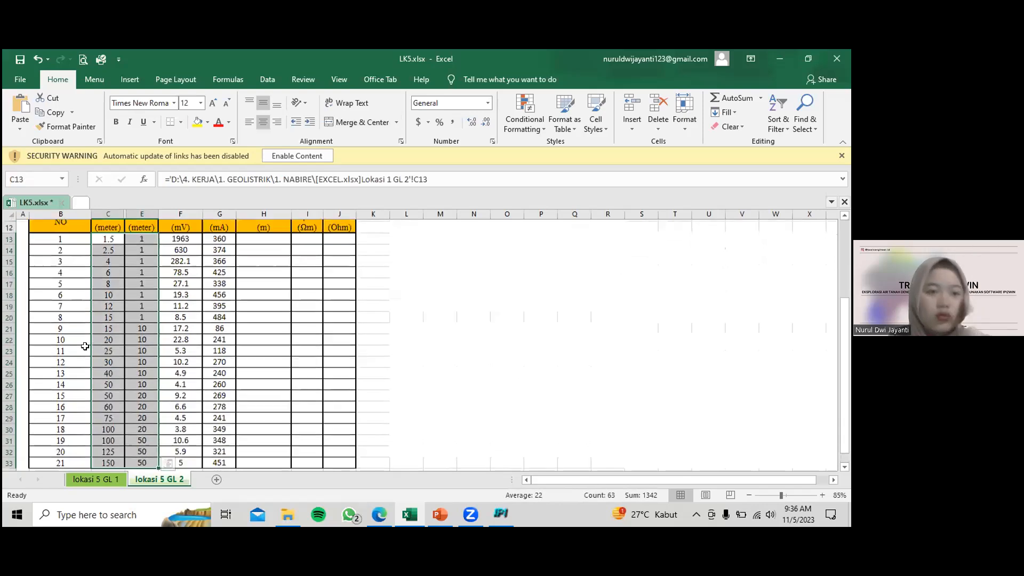
pyautogui.scroll(-8, 89, 342)
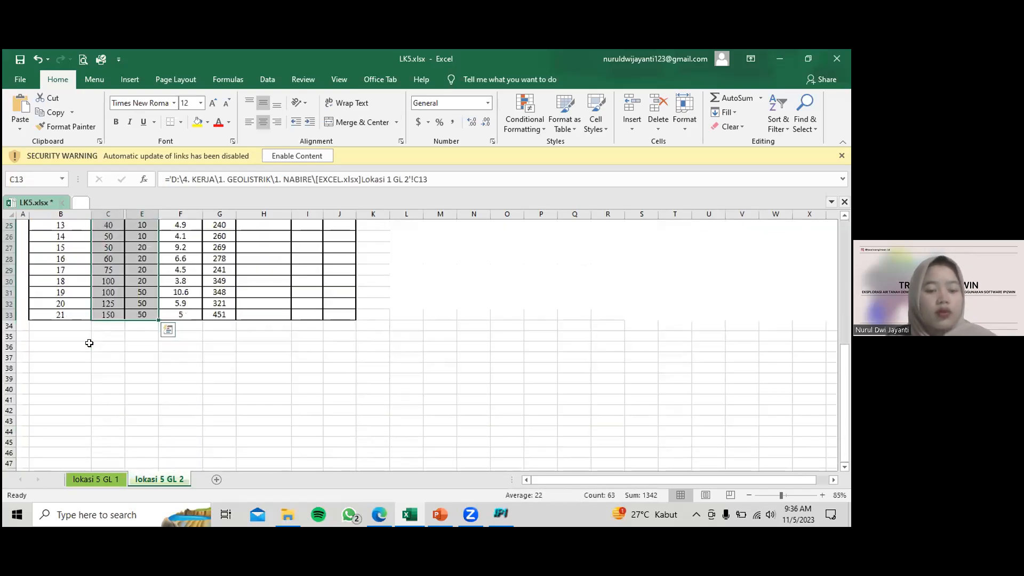
pyautogui.hotkey('ctrl', 'c')
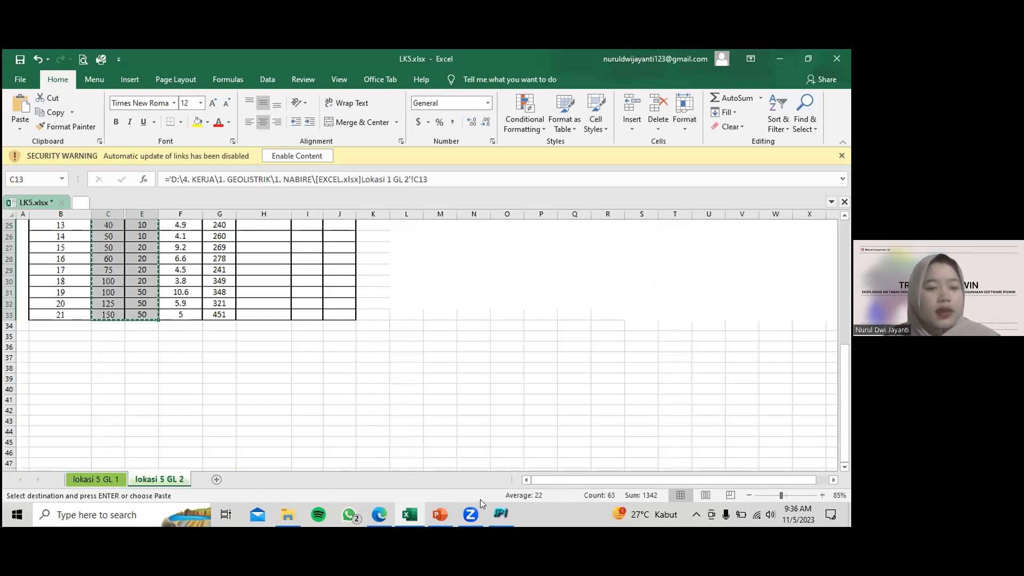
pyautogui.click(491, 510)
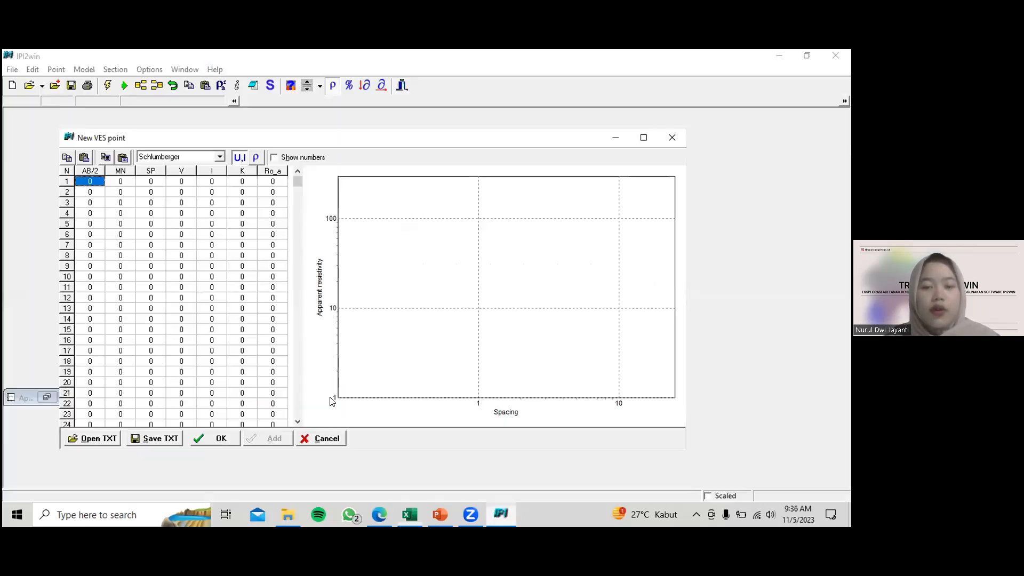
pyautogui.rightClick(97, 182)
pyautogui.click(135, 203)
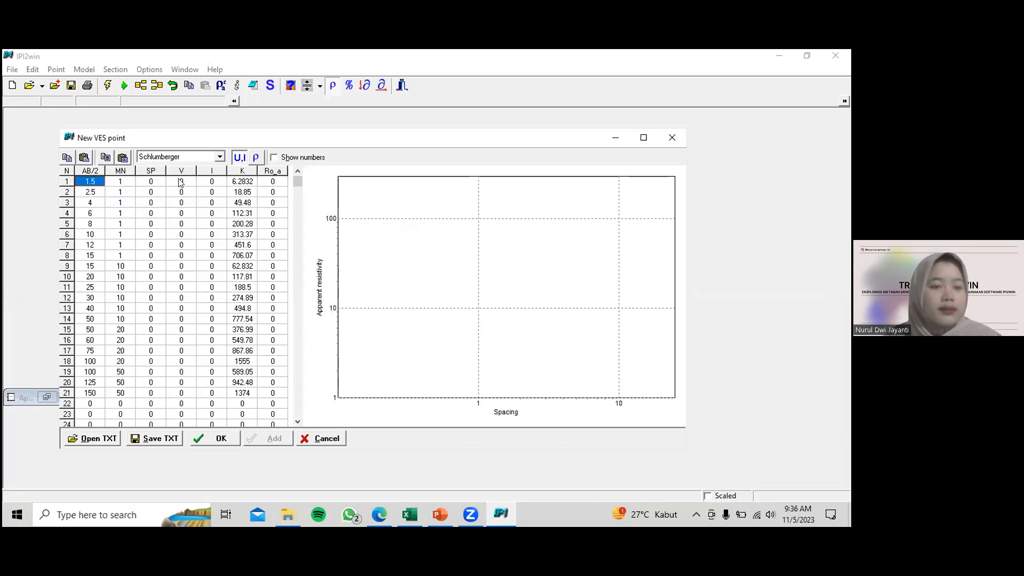
# Copy the V and I values (F13:G33) from the Excel sheet and paste them into the VES table from the first V cell.
pyautogui.click(414, 510)
pyautogui.scroll(7, 168, 328)
pyautogui.scroll(-2, 187, 288)
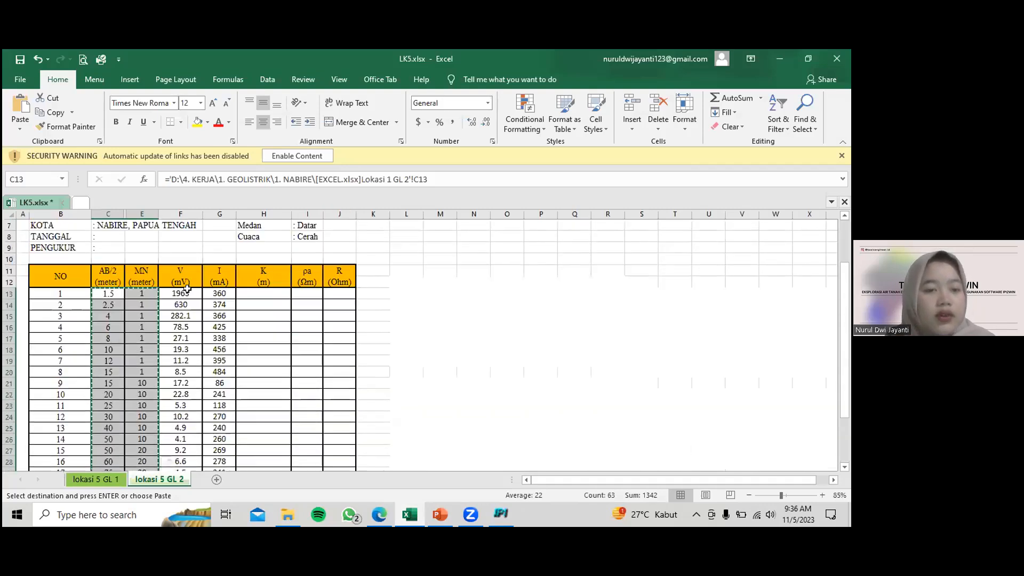
pyautogui.moveTo(184, 292); pyautogui.dragTo(221, 447)
pyautogui.hotkey('ctrl', 'c')
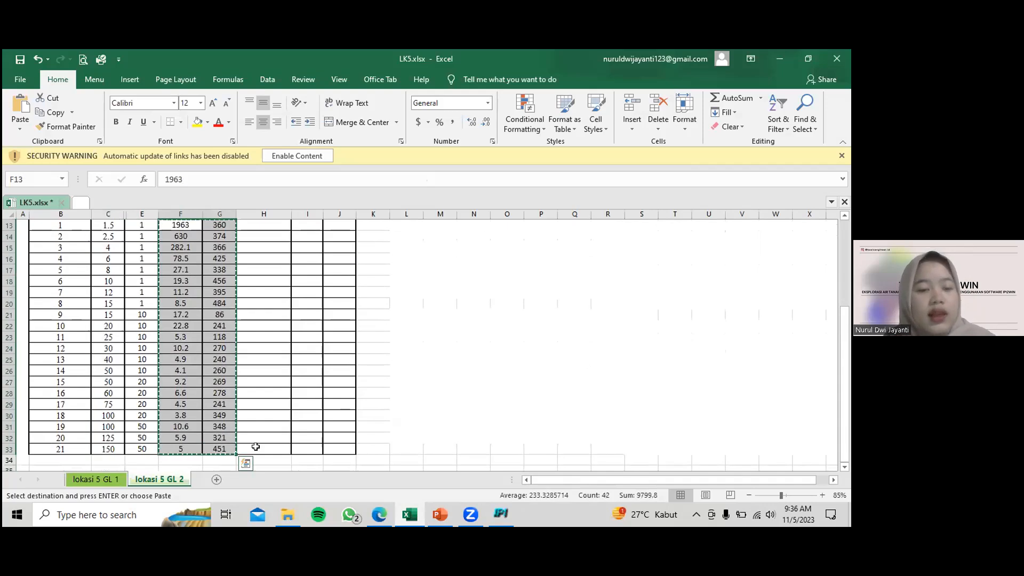
pyautogui.click(500, 513)
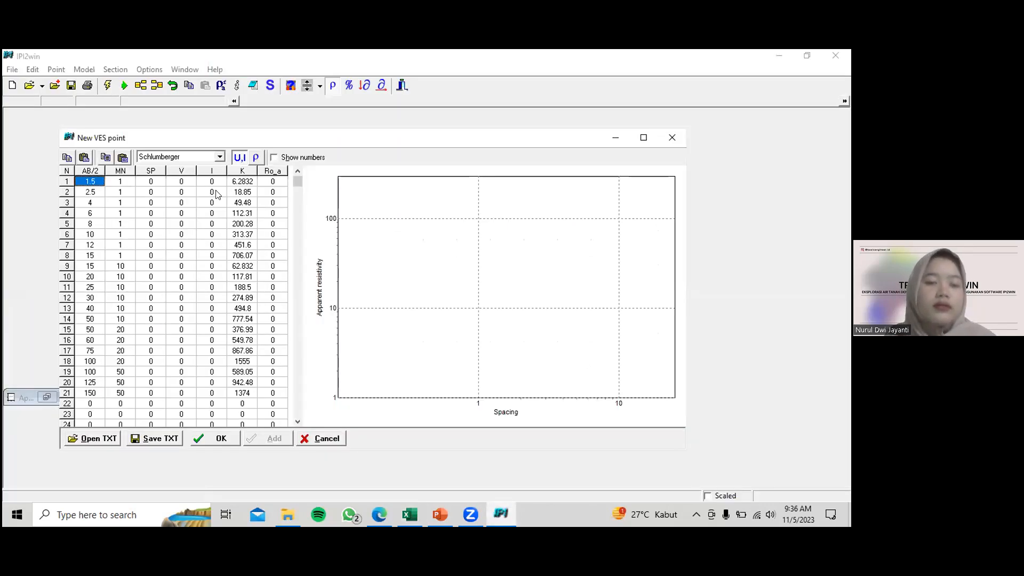
pyautogui.click(181, 183)
pyautogui.rightClick(182, 182)
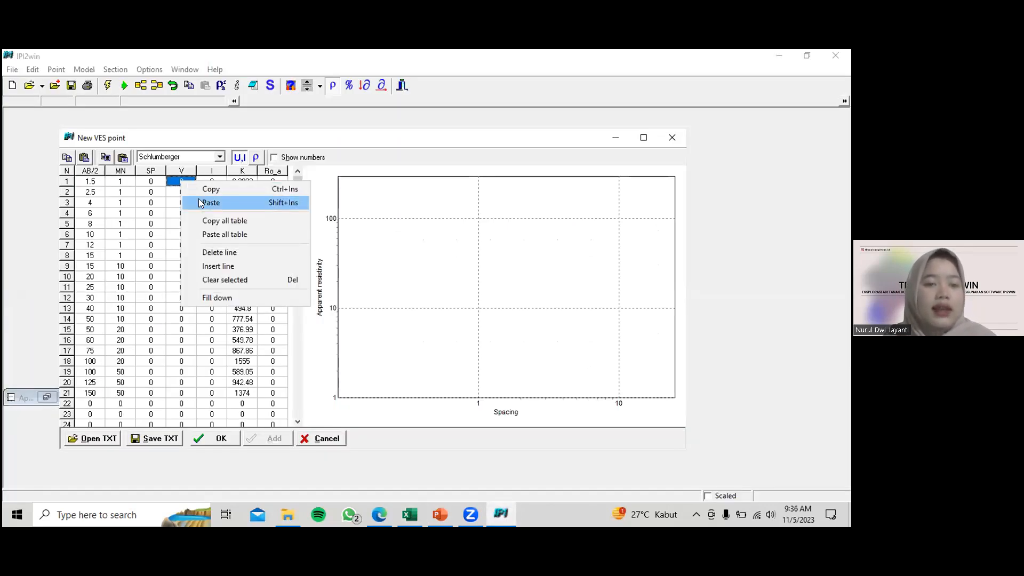
pyautogui.click(208, 203)
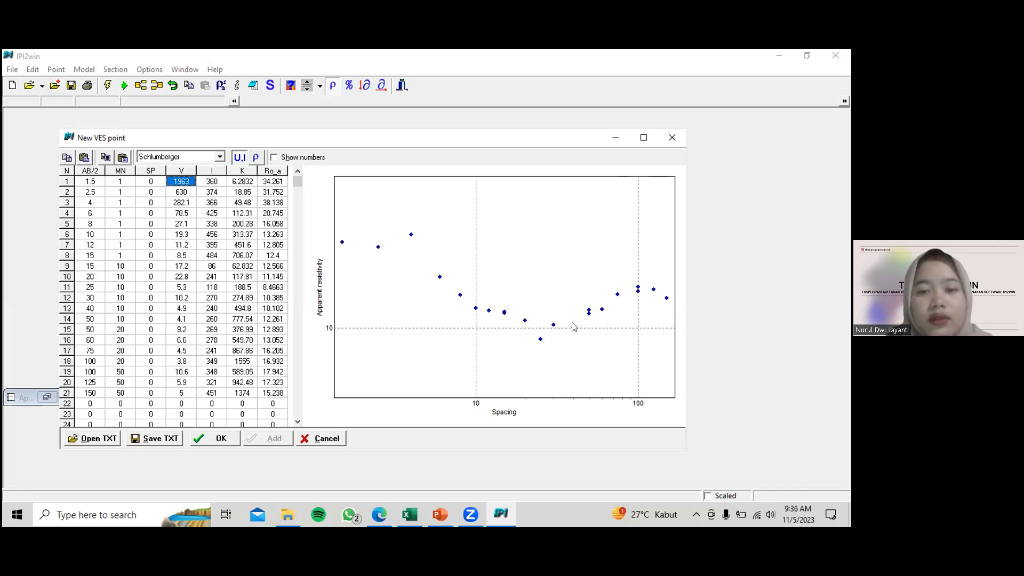
# Switch to Excel, clear the copy selection and hide the R (Ohm) column (column J) on the lokasi 5 GL 2 sheet.
pyautogui.click(410, 514)
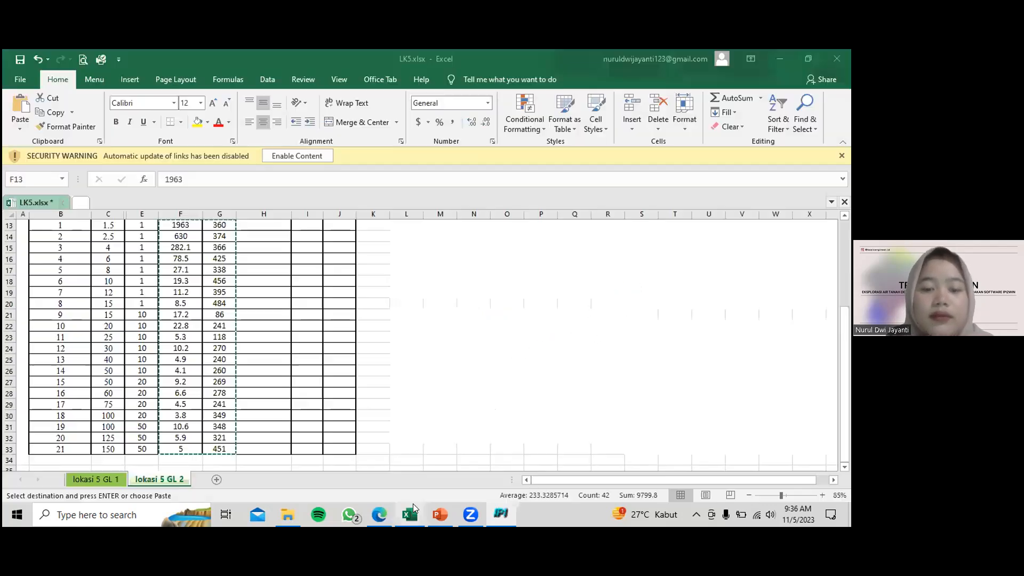
pyautogui.press('Escape')
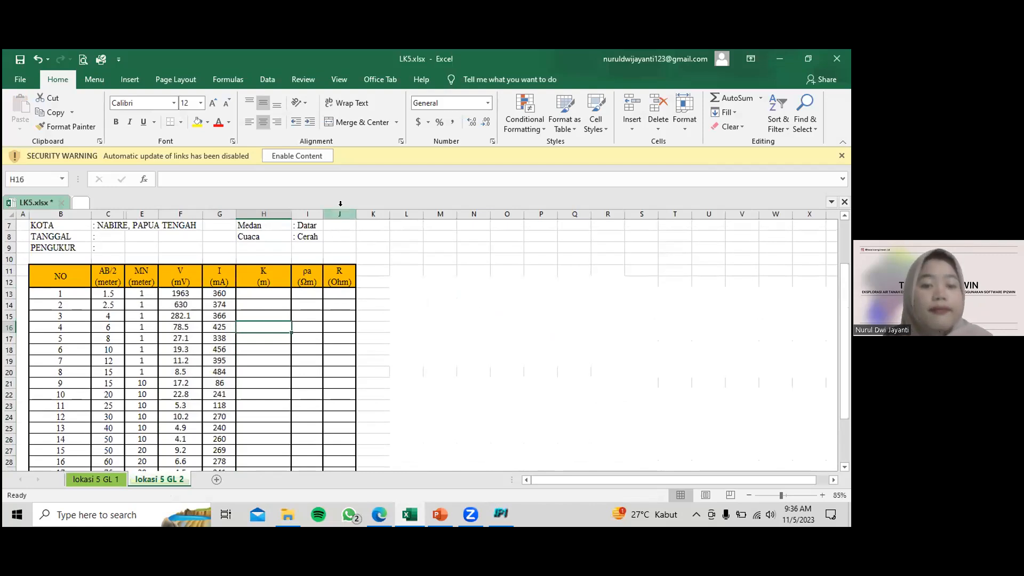
pyautogui.click(343, 214)
pyautogui.rightClick(345, 213)
pyautogui.click(373, 373)
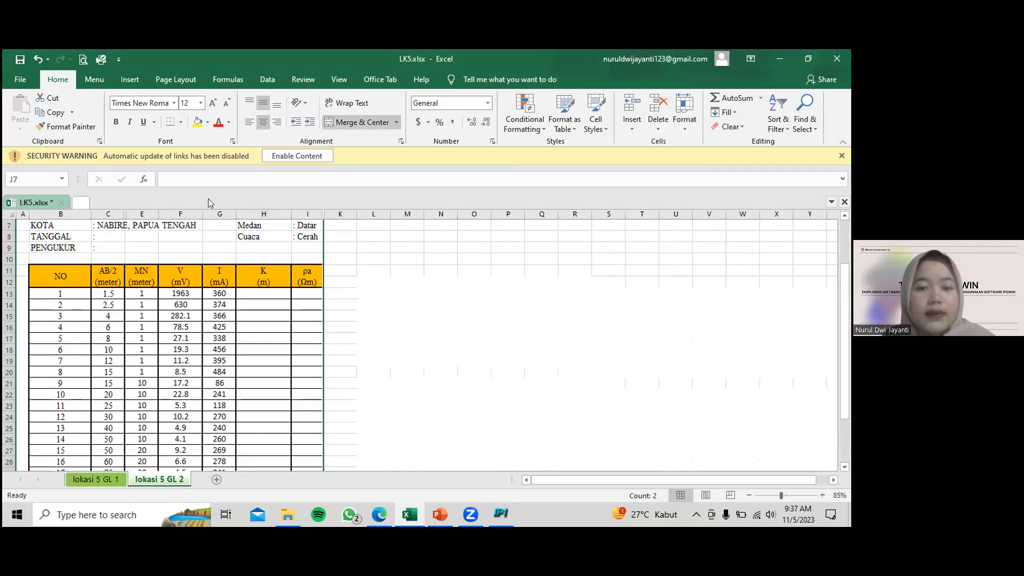
# Return to IPI2win and save the VES point table as a text file named GL2 in the coba folder.
pyautogui.click(501, 514)
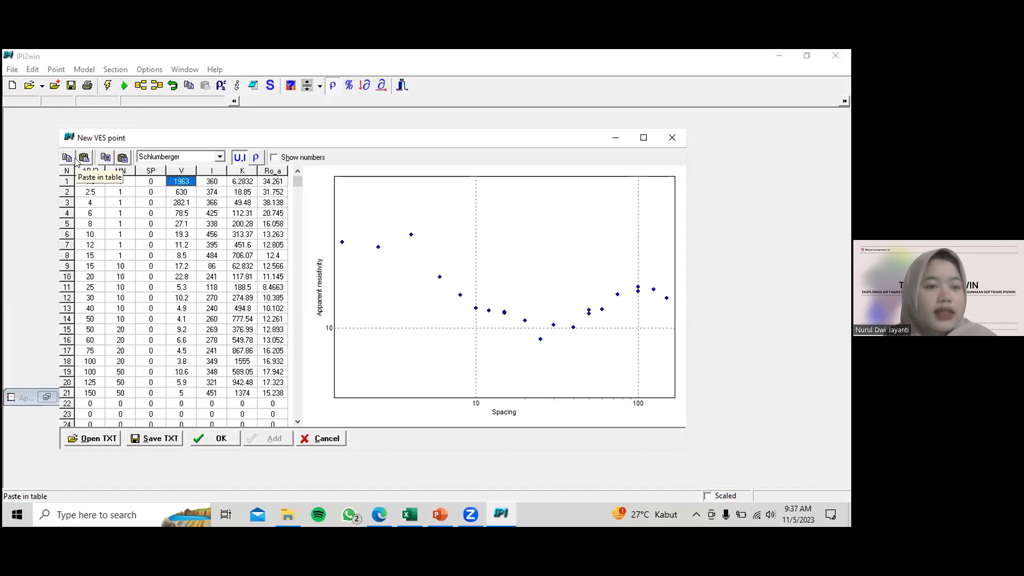
pyautogui.click(134, 439)
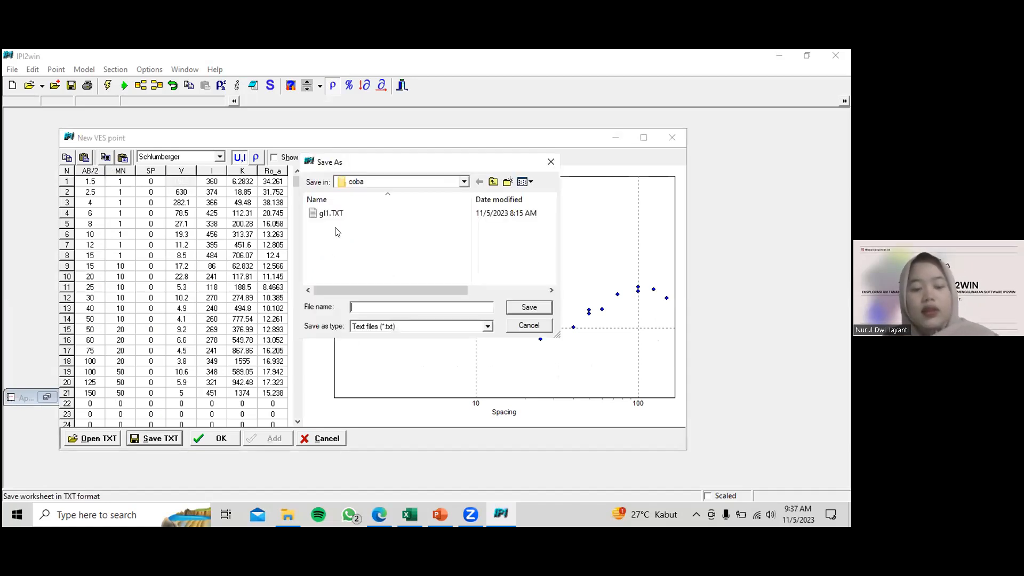
pyautogui.write('GL')
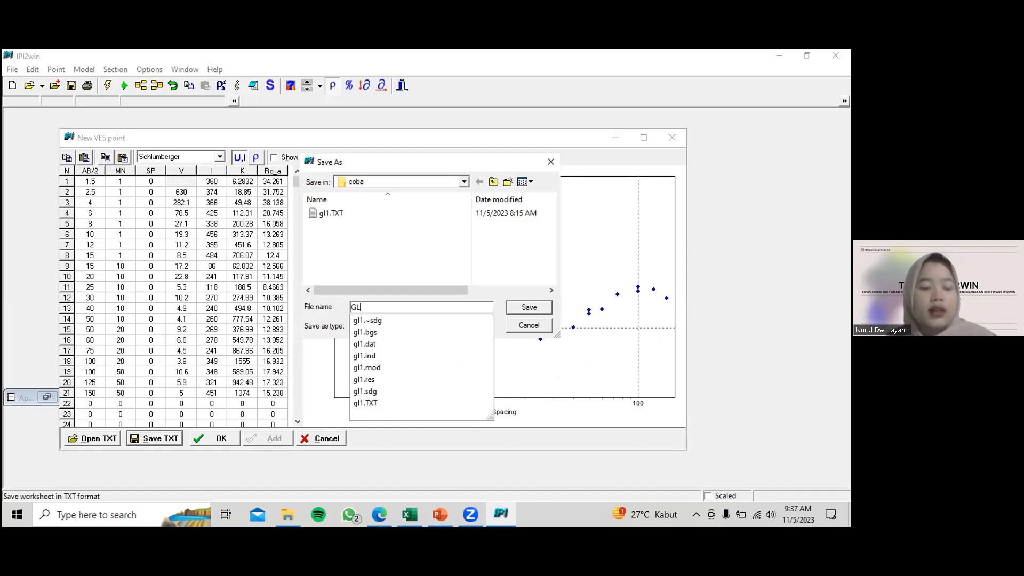
pyautogui.write('2')
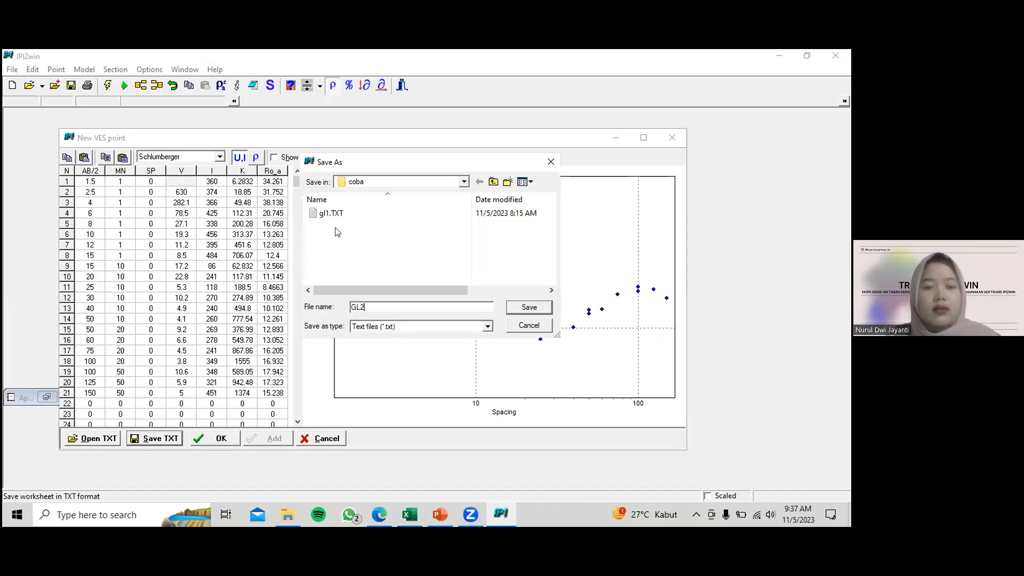
pyautogui.click(528, 308)
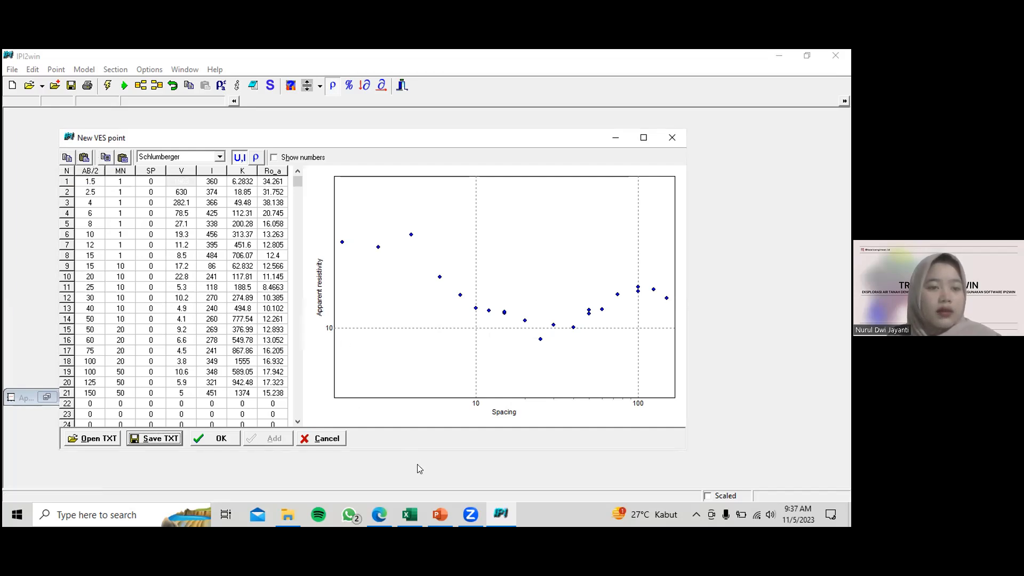
# Copy the full VES table from IPI2win and paste it into the lokasi 5 GL 2 sheet starting at cell L12.
pyautogui.click(409, 514)
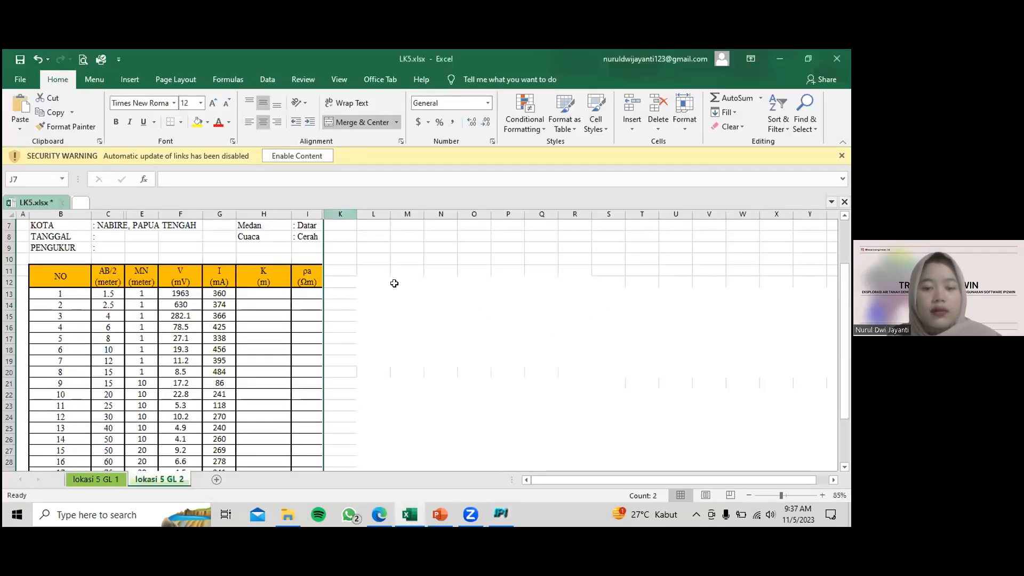
pyautogui.click(367, 281)
pyautogui.hotkey('ctrl', 'v')
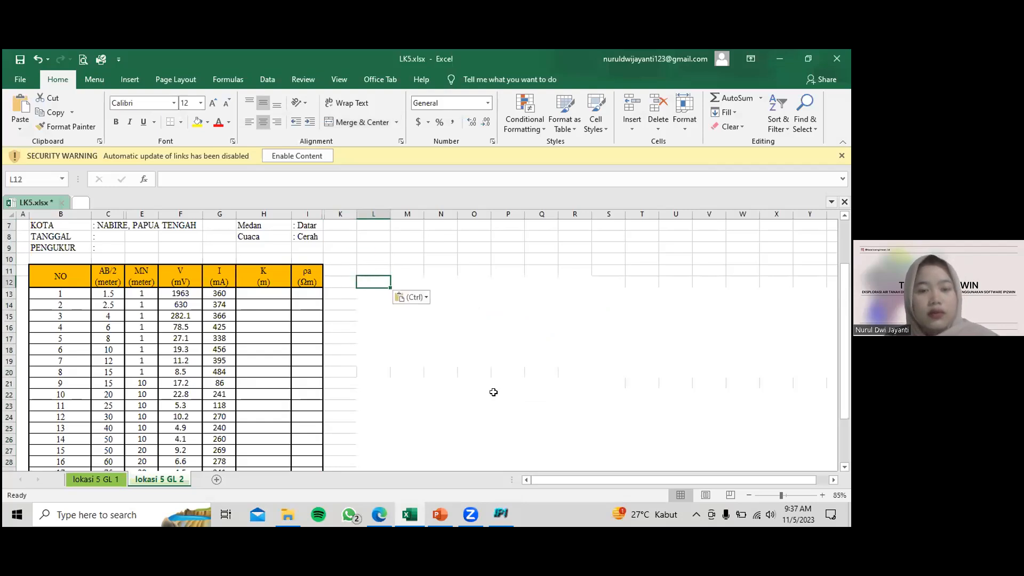
pyautogui.hotkey('alt', 'Tab')
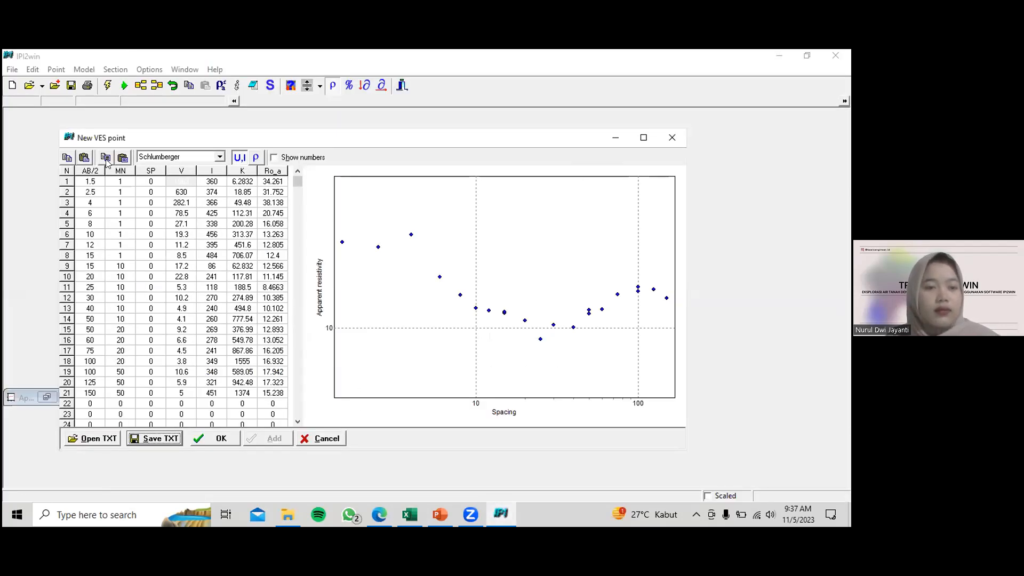
pyautogui.click(105, 158)
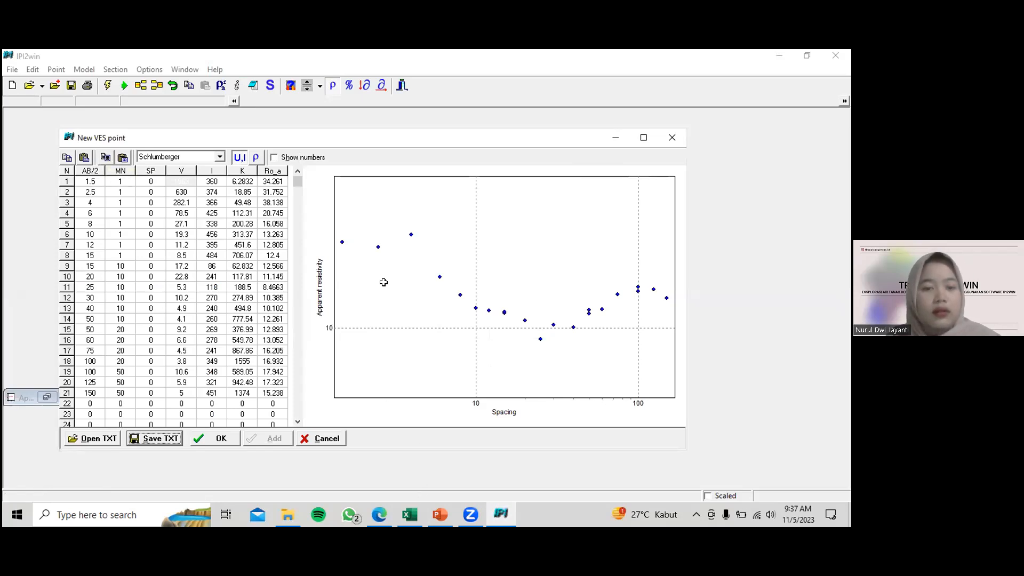
pyautogui.hotkey('alt', 'Tab')
pyautogui.hotkey('ctrl', 'v')
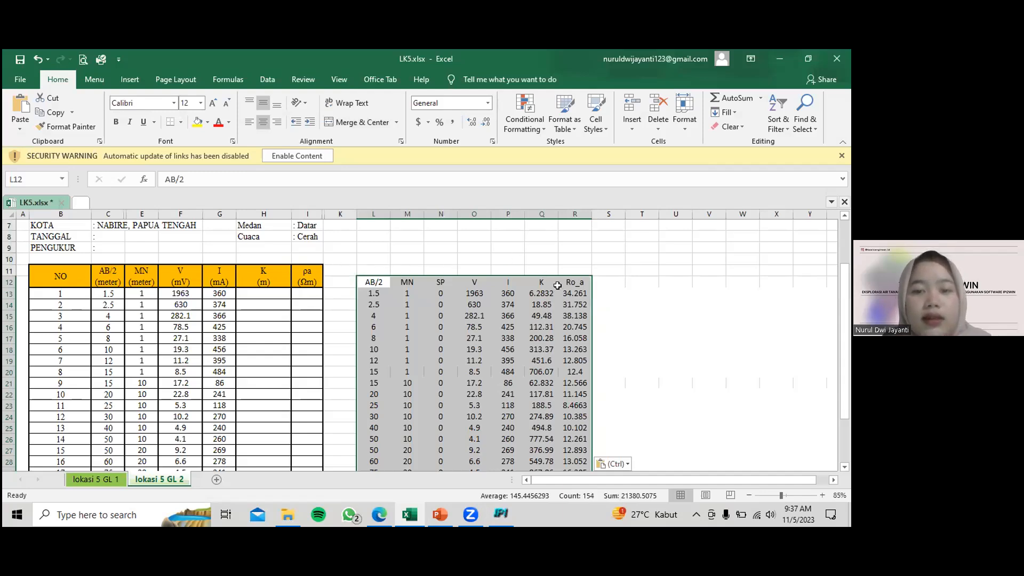
pyautogui.click(536, 292)
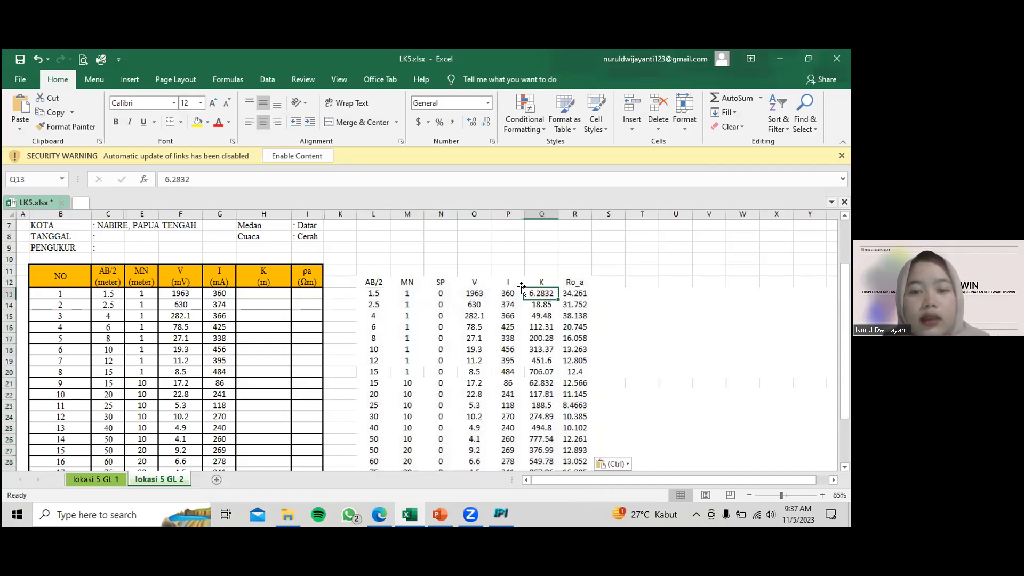
pyautogui.click(564, 292)
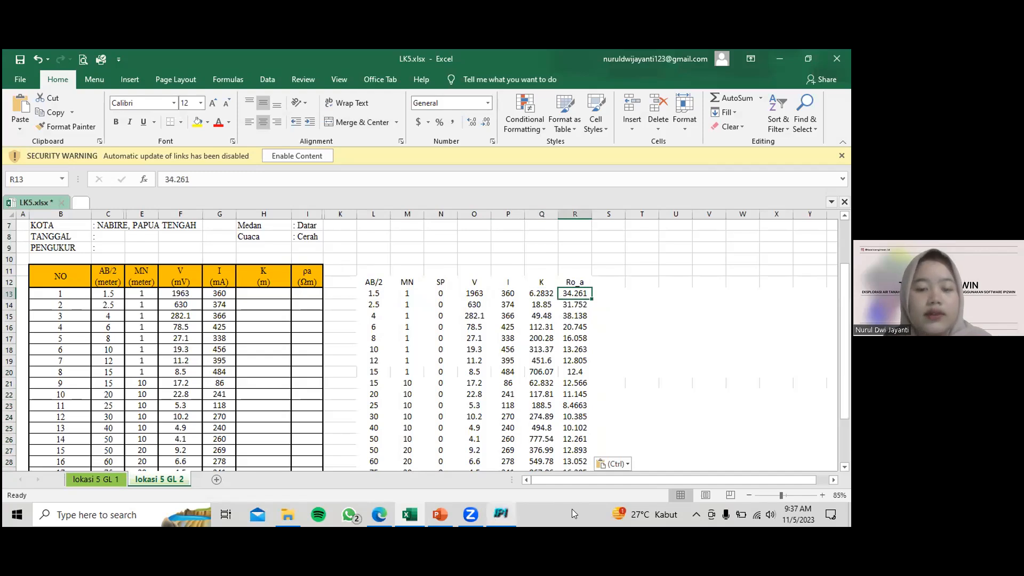
# Switch back to IPI2win, save the VES point as profile GL 2 in the coba folder and accept its curve with MN set to Av.
pyautogui.click(501, 514)
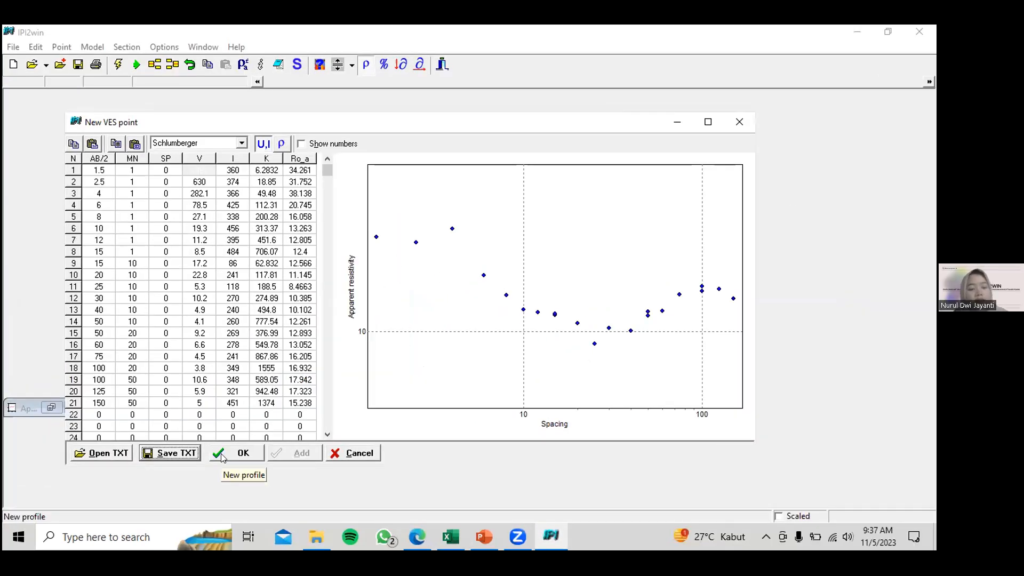
pyautogui.click(223, 457)
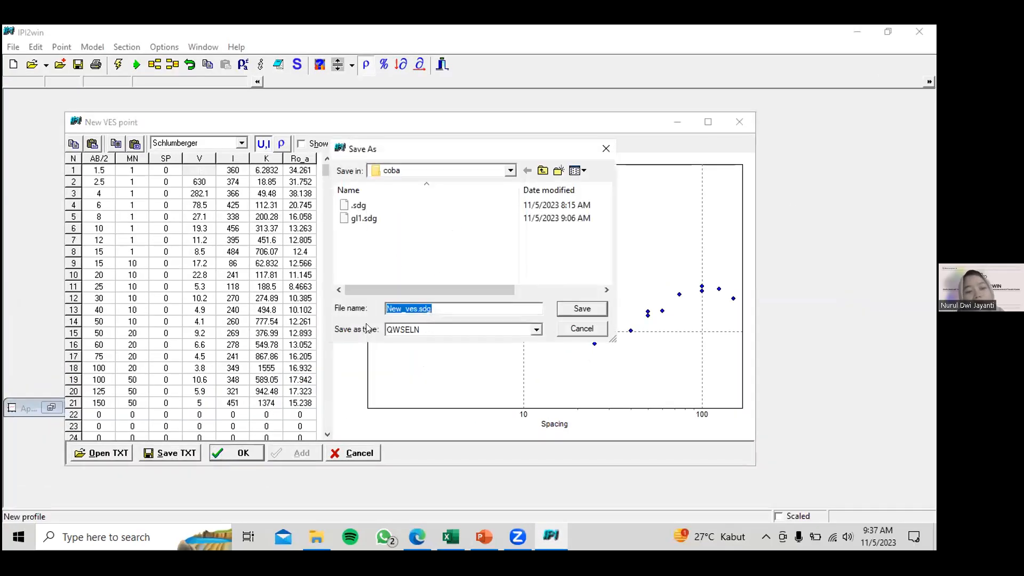
pyautogui.write('GL 2')
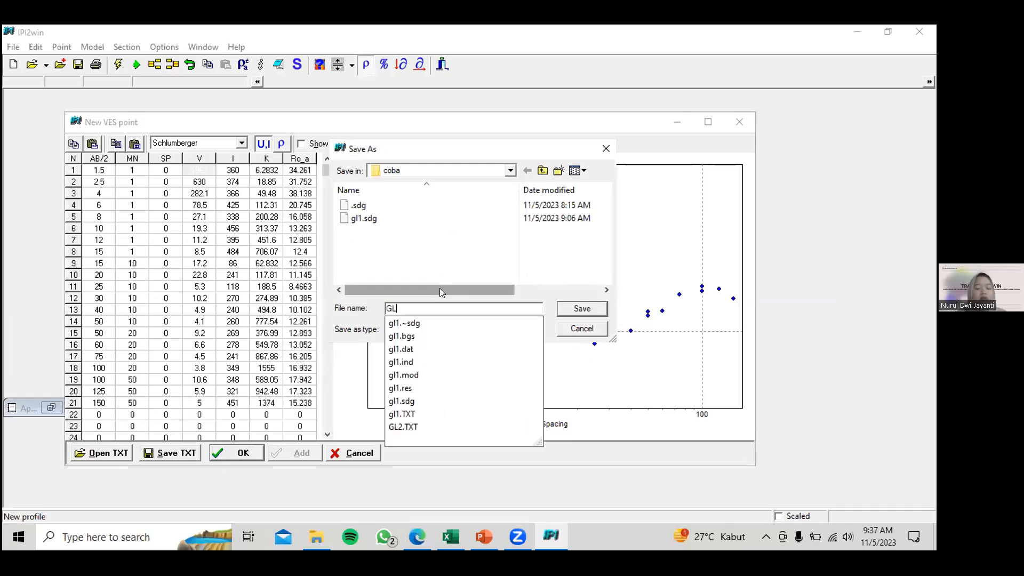
pyautogui.press('Return')
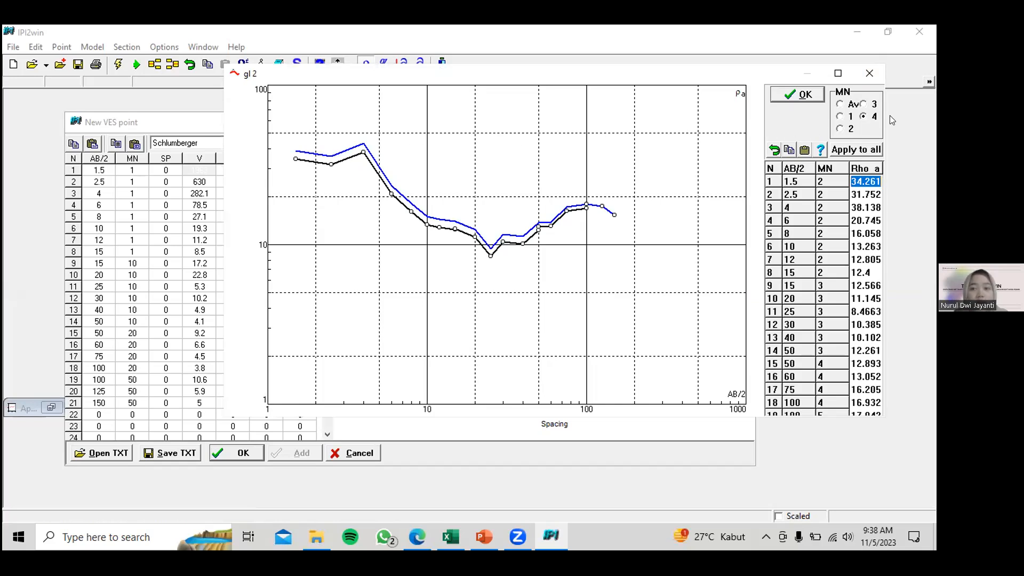
pyautogui.click(850, 105)
pyautogui.click(805, 95)
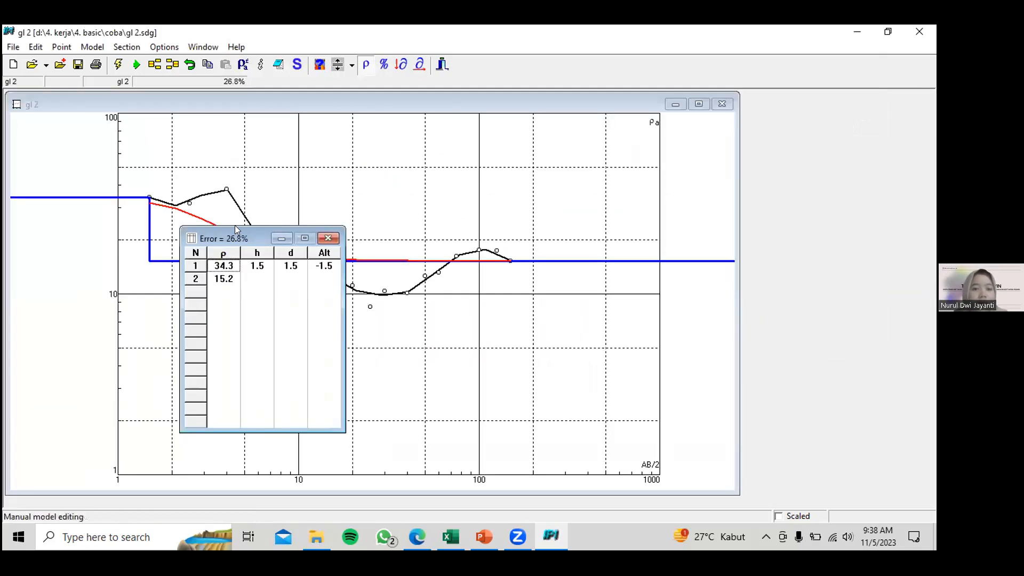
# Move the model table beside the plot, raise the first layer's resistivity to about 37.7 and run the automatic inversion.
pyautogui.moveTo(259, 238); pyautogui.dragTo(782, 158)
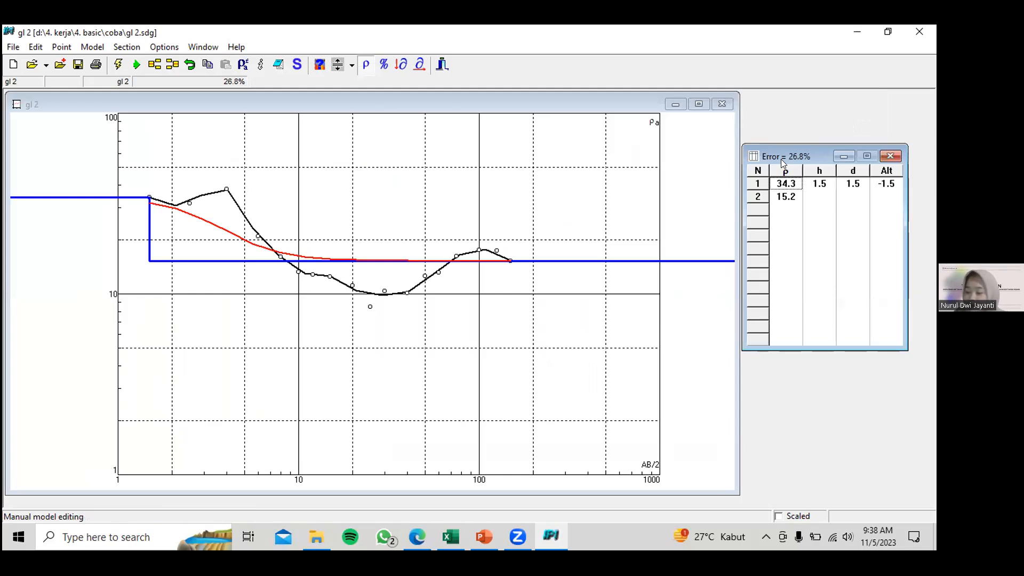
pyautogui.moveTo(98, 196); pyautogui.dragTo(98, 179)
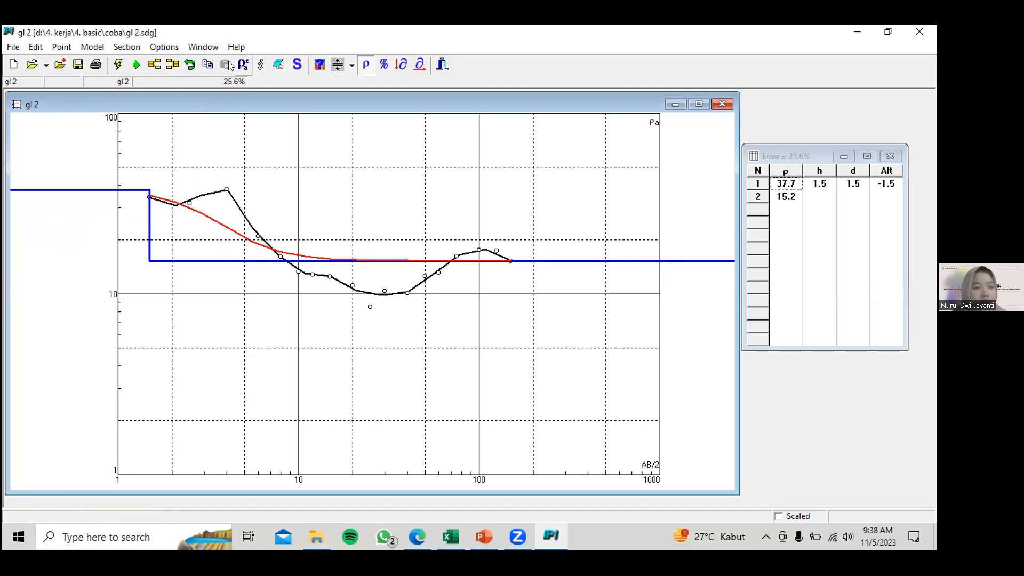
pyautogui.click(117, 69)
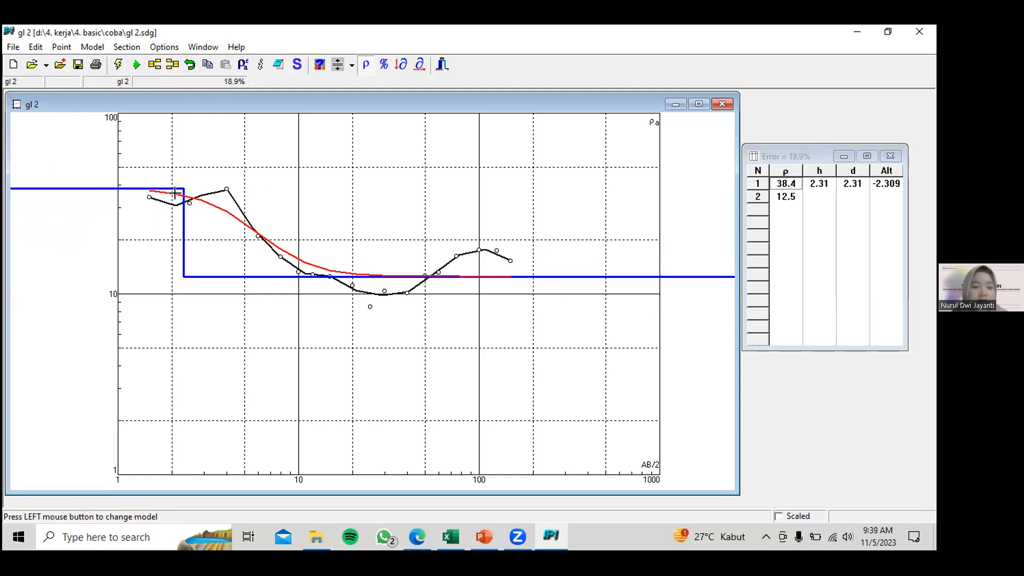
# Smooth the field curve to about 27.7 at AB/2 4, 10.1 at 25, 11.1 at 40, 13.8 at 60 and 17.9 at 100, and rerun the inversion.
pyautogui.click(241, 70)
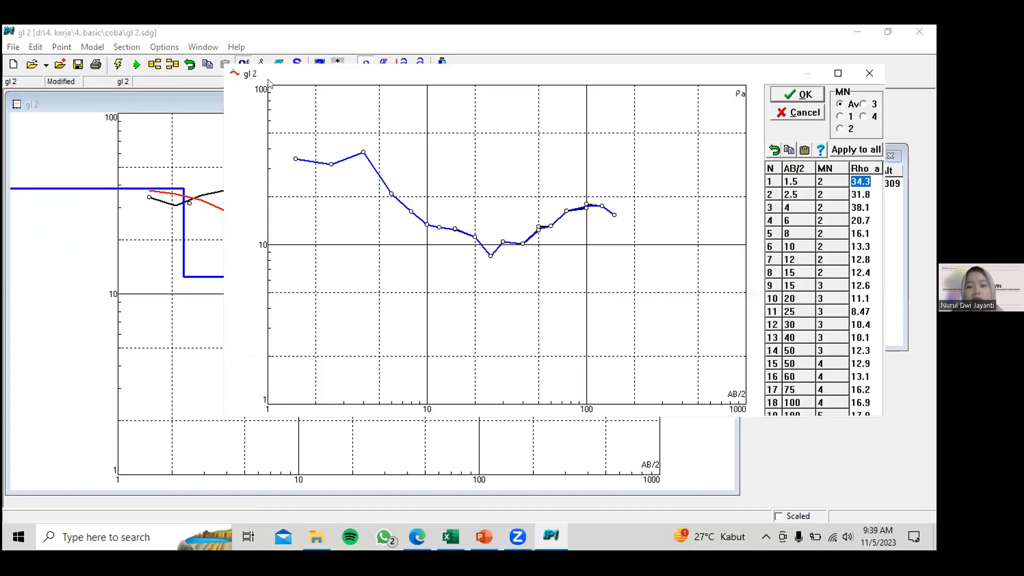
pyautogui.moveTo(269, 83); pyautogui.dragTo(528, 119)
pyautogui.moveTo(623, 190); pyautogui.dragTo(628, 212)
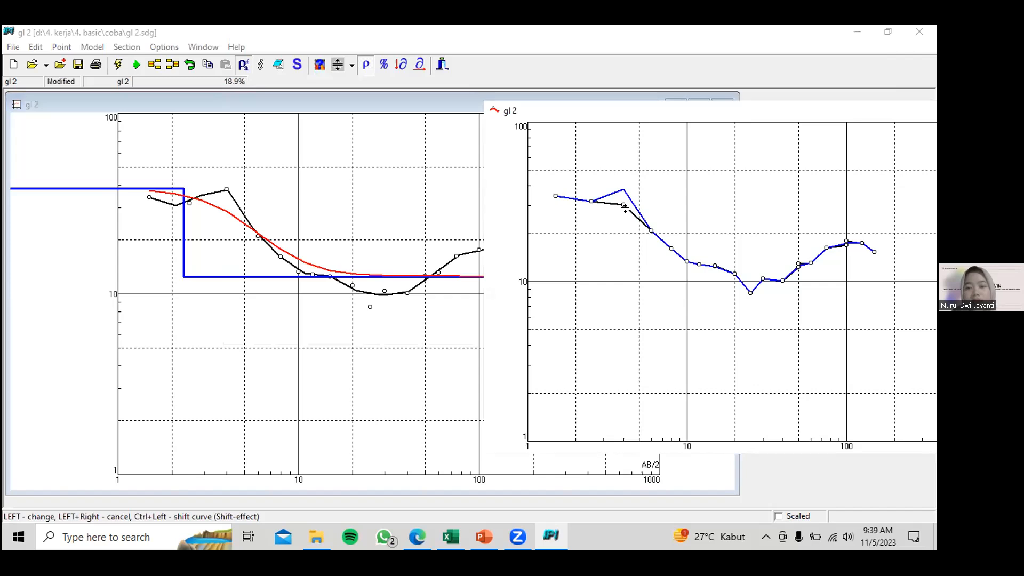
pyautogui.moveTo(750, 292); pyautogui.dragTo(748, 281)
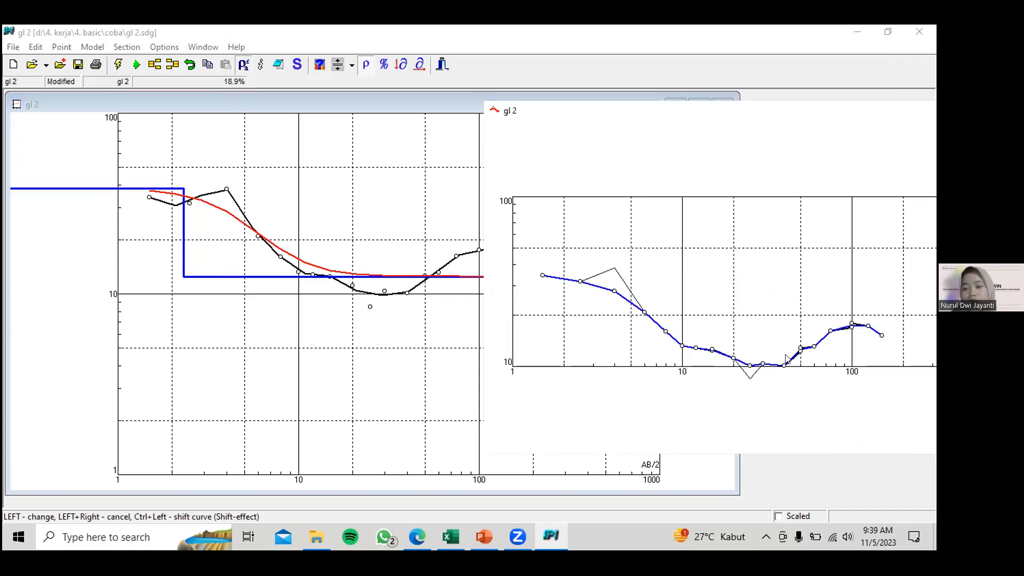
pyautogui.moveTo(785, 364)
pyautogui.mouseDown()
pyautogui.moveTo(829, 334)
pyautogui.moveTo(848, 334)
pyautogui.mouseUp()
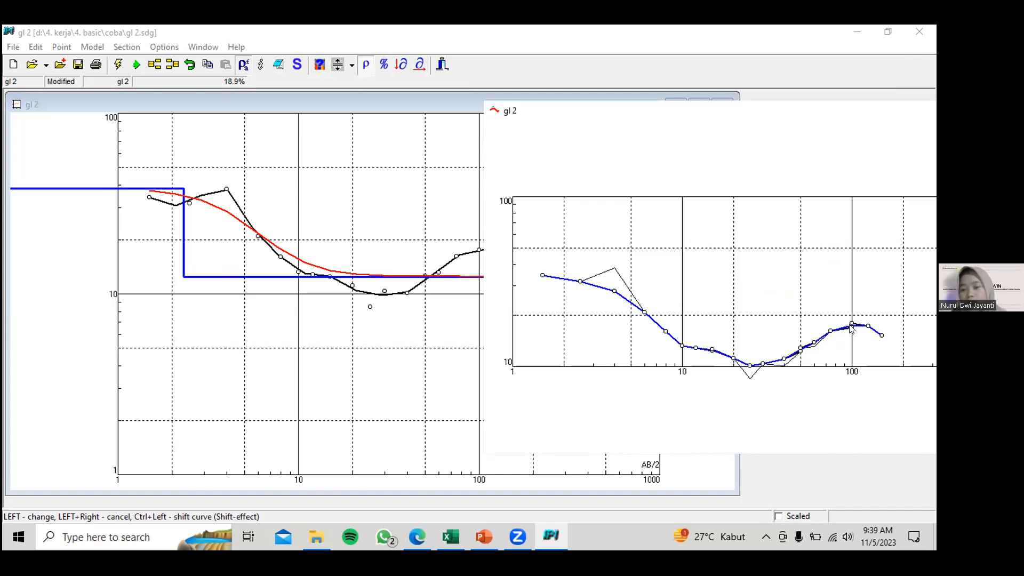
pyautogui.moveTo(845, 319); pyautogui.dragTo(845, 319)
pyautogui.moveTo(611, 117); pyautogui.dragTo(379, 129)
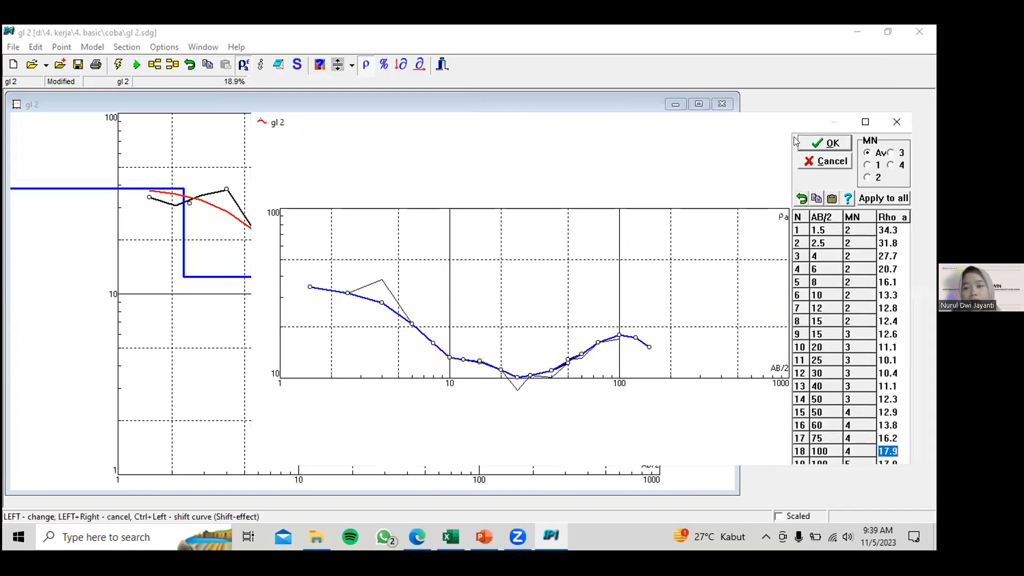
pyautogui.click(821, 145)
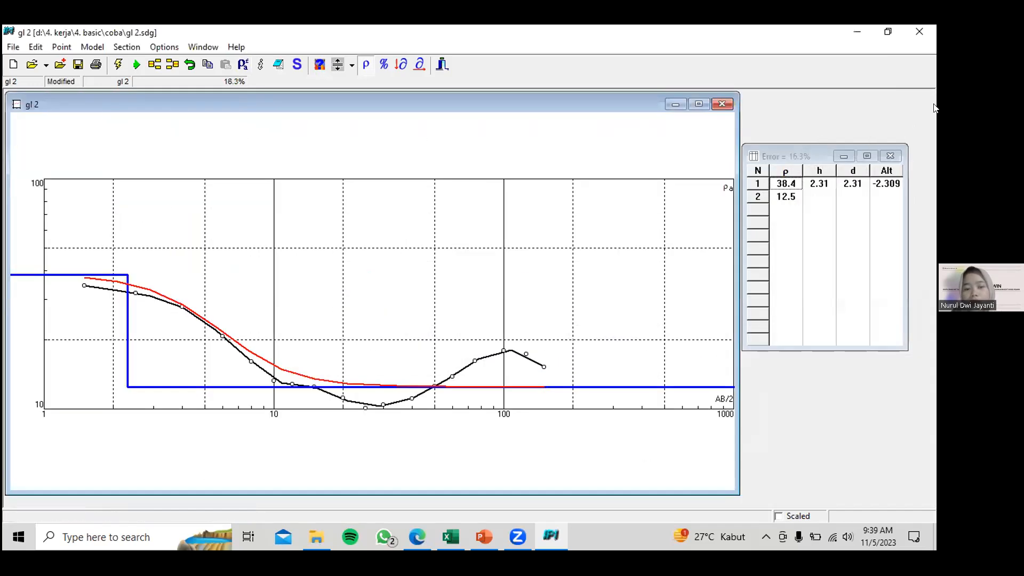
pyautogui.click(118, 65)
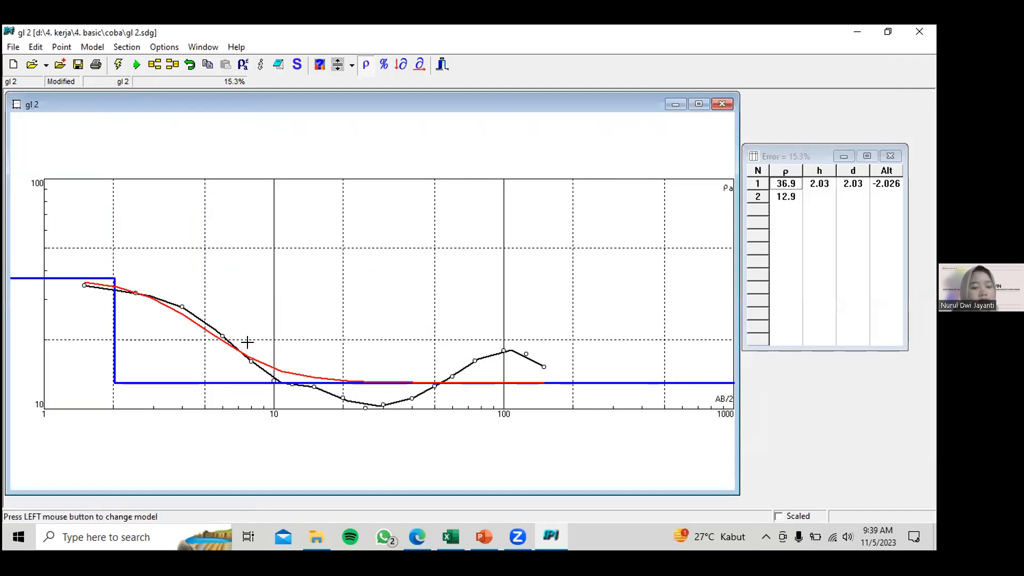
# Smooth the field curve to about 10.7 at AB/2 25 and 30, 11.2 at 40, 12.8 at 50 (MN 3) and 14.5 at 60.
pyautogui.click(243, 65)
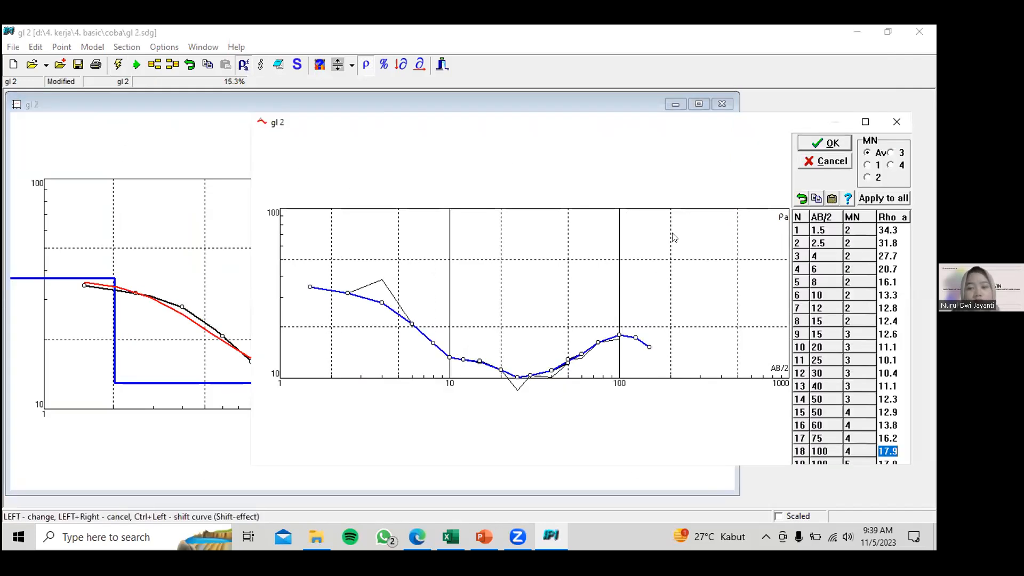
pyautogui.click(521, 374)
pyautogui.click(528, 373)
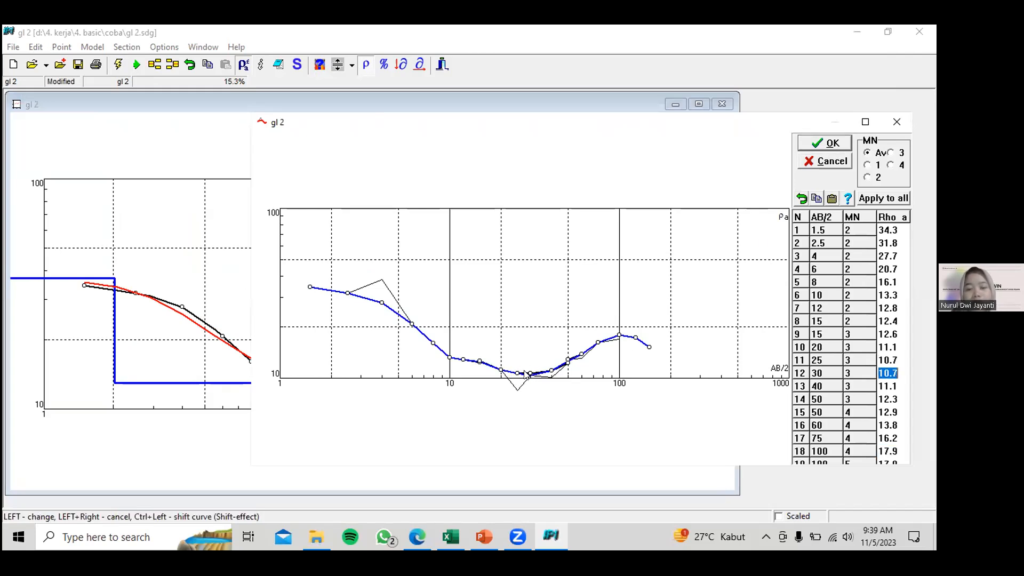
pyautogui.click(549, 367)
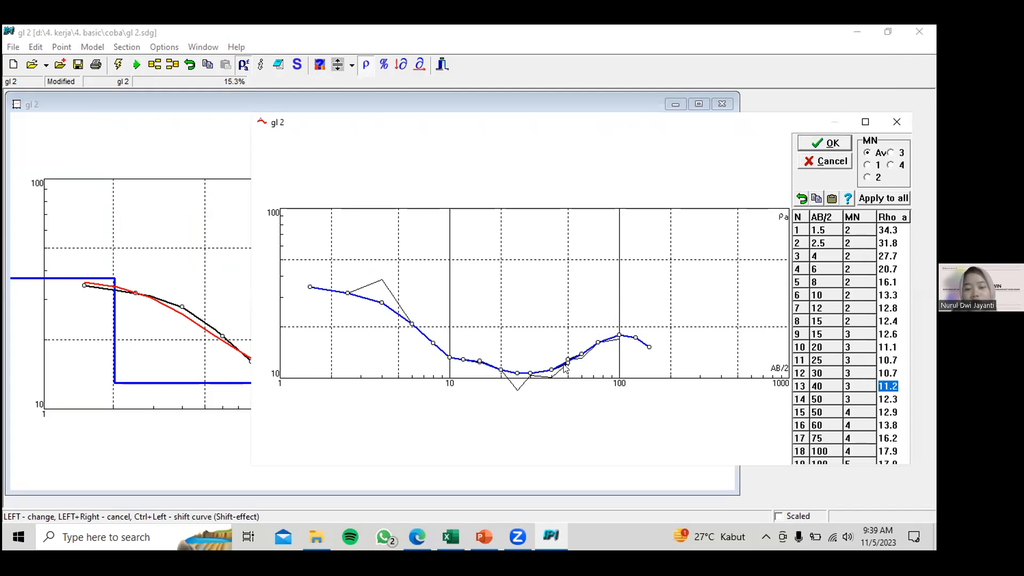
pyautogui.click(566, 362)
pyautogui.click(581, 348)
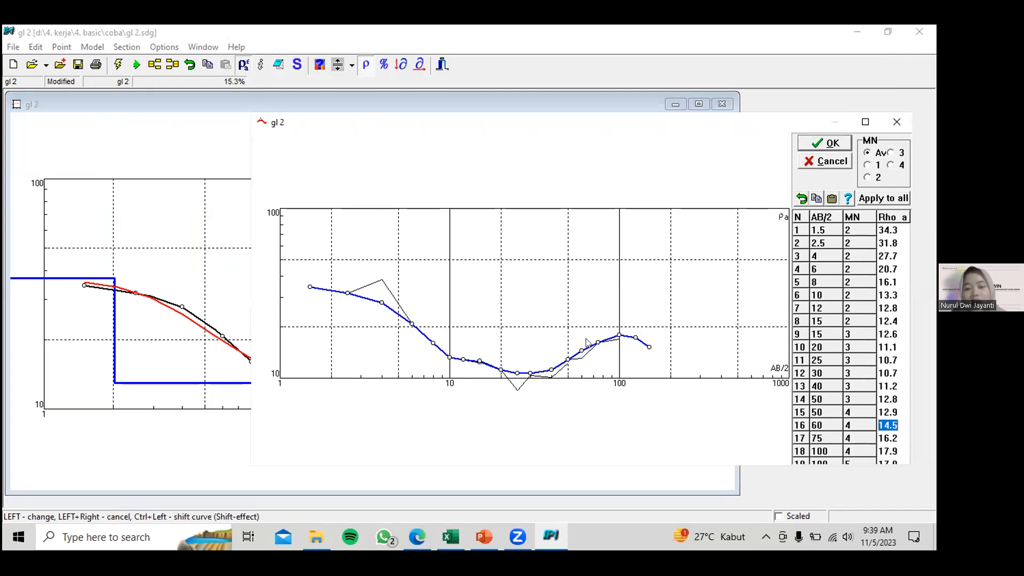
# Smooth the field curve to about 14.4 at AB/2 10 and 13 at 12, accept it and rerun the automatic inversion.
pyautogui.click(444, 354)
pyautogui.click(443, 351)
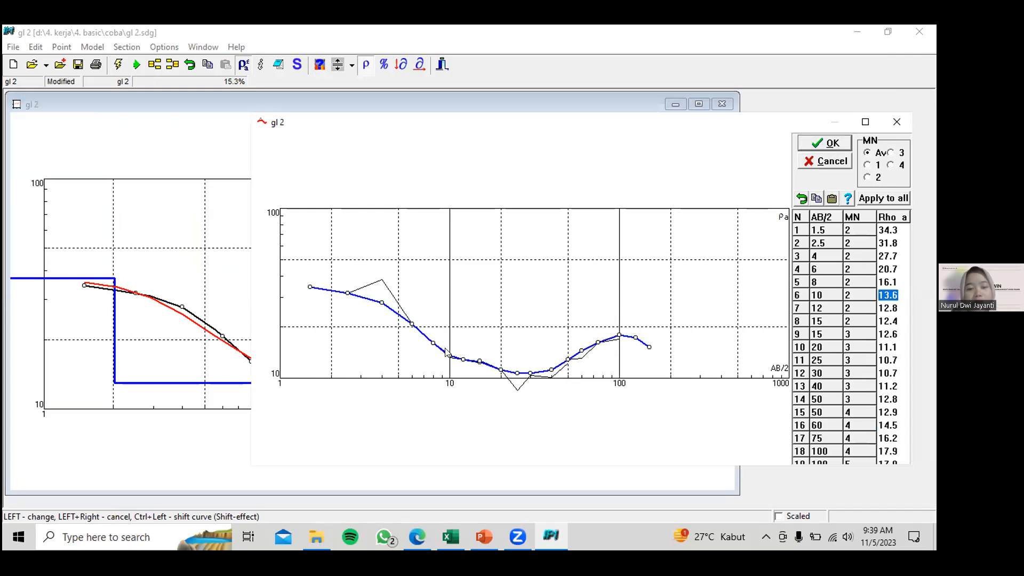
pyautogui.click(457, 352)
pyautogui.click(459, 355)
pyautogui.click(442, 347)
pyautogui.click(824, 143)
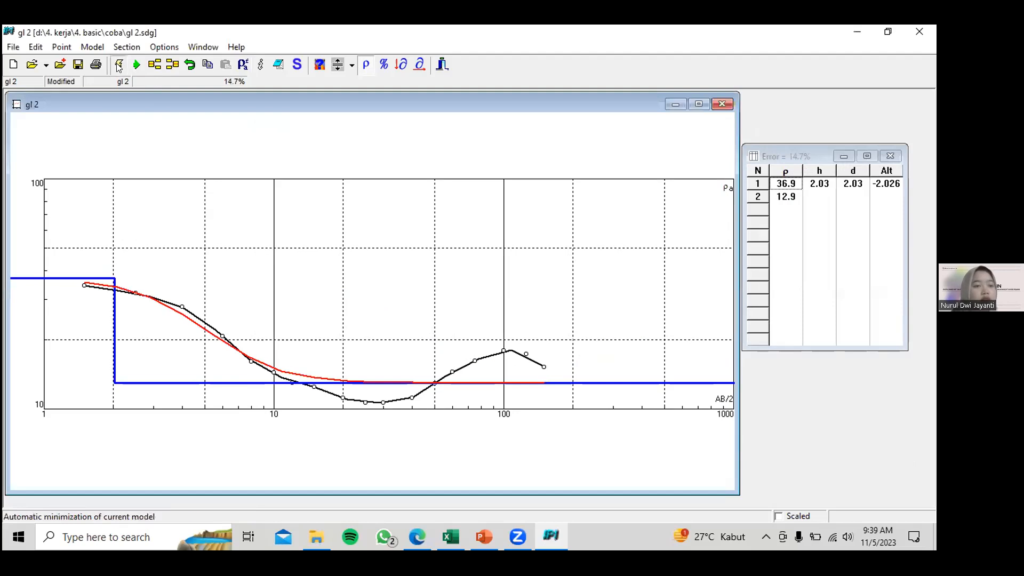
pyautogui.click(126, 64)
# Raise the end of the field curve to about 19.5 at AB/2 125 and 21.6 at 150, accept it and rerun the inversion.
pyautogui.click(244, 64)
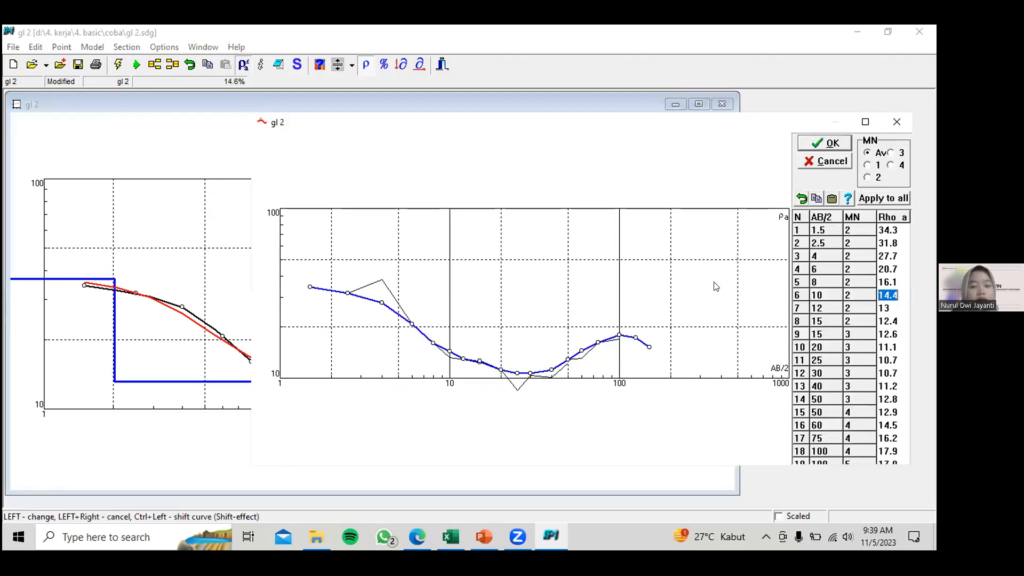
pyautogui.click(649, 324)
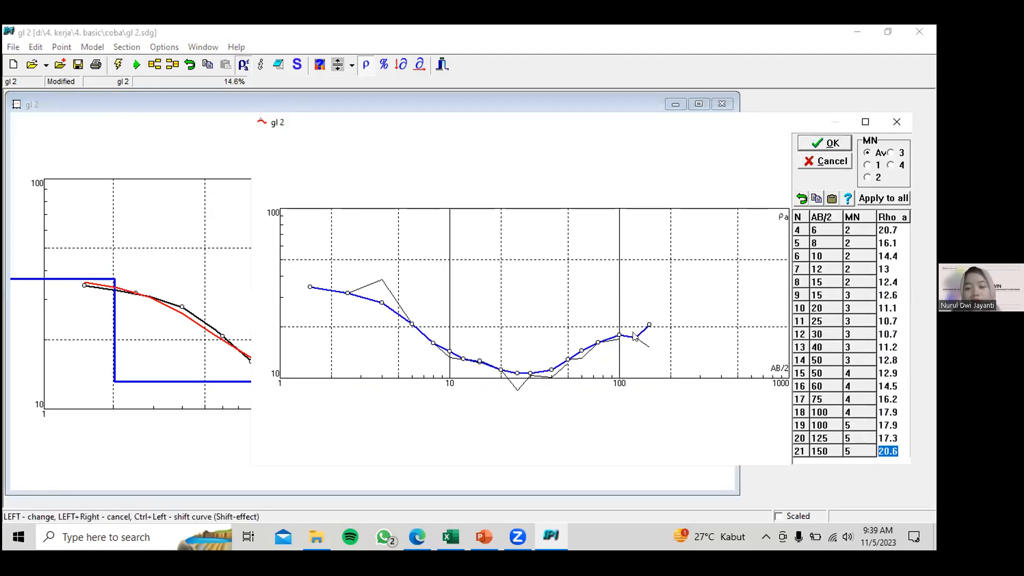
pyautogui.click(633, 329)
pyautogui.click(646, 321)
pyautogui.click(837, 141)
pyautogui.click(118, 64)
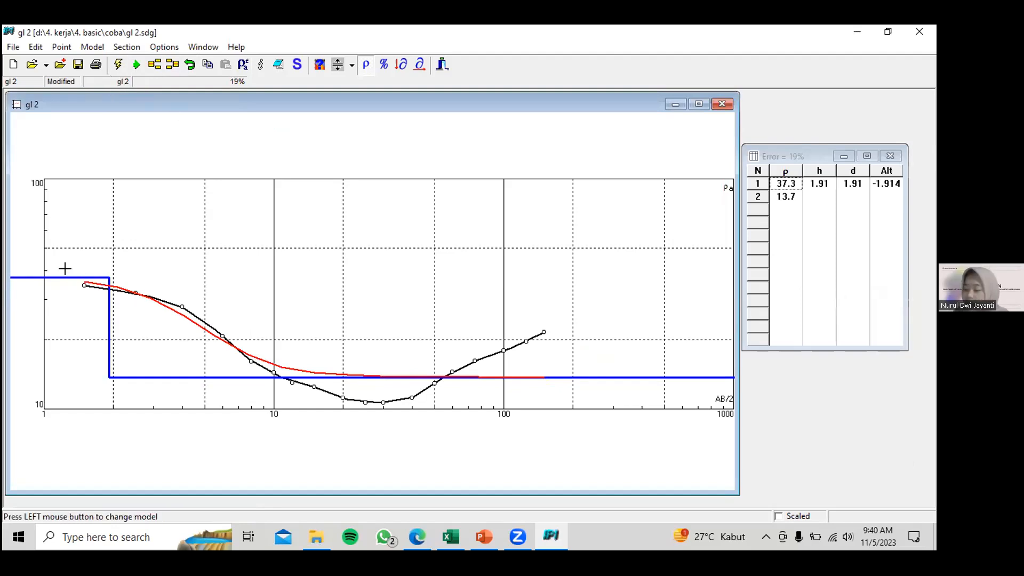
# Try a first layer of about 52.9 resistivity and 2.68 thickness in the two-layer model.
pyautogui.moveTo(64, 269); pyautogui.dragTo(70, 216)
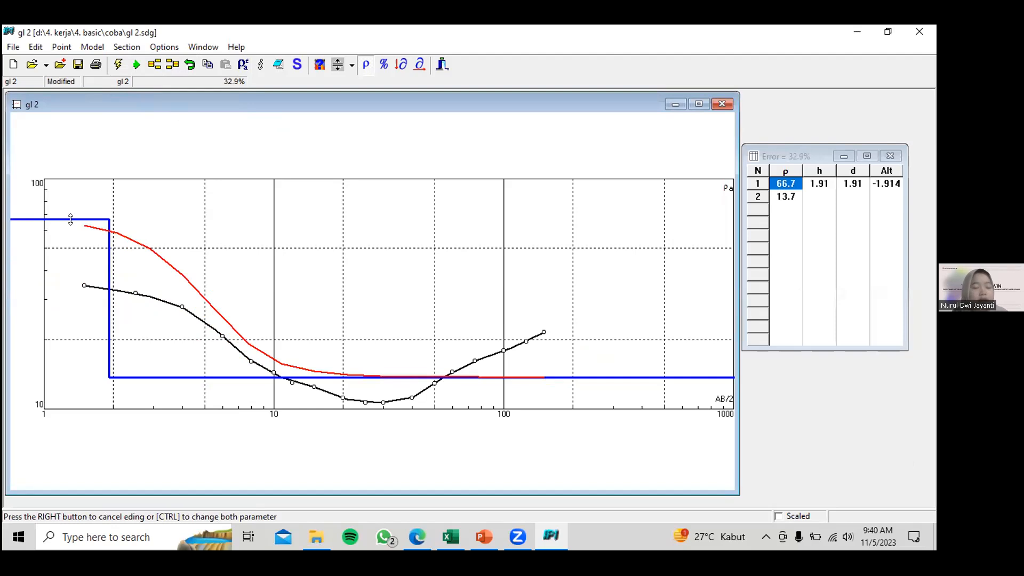
pyautogui.moveTo(74, 252)
pyautogui.mouseDown()
pyautogui.moveTo(64, 231)
pyautogui.moveTo(74, 252)
pyautogui.mouseUp()
pyautogui.moveTo(153, 293)
pyautogui.mouseDown()
pyautogui.moveTo(228, 292)
pyautogui.moveTo(102, 293)
pyautogui.moveTo(143, 292)
pyautogui.mouseUp()
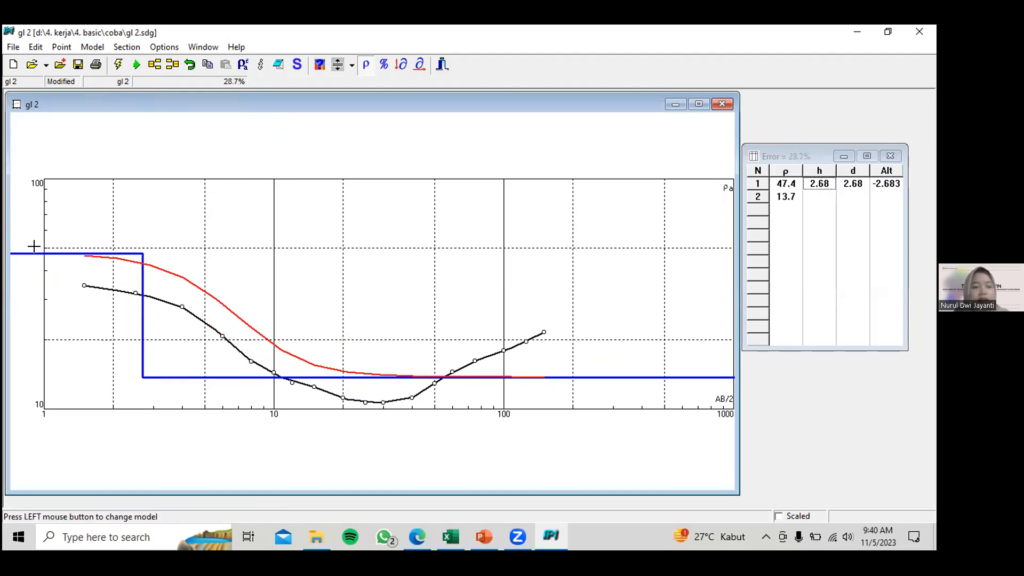
pyautogui.moveTo(62, 177); pyautogui.dragTo(75, 222)
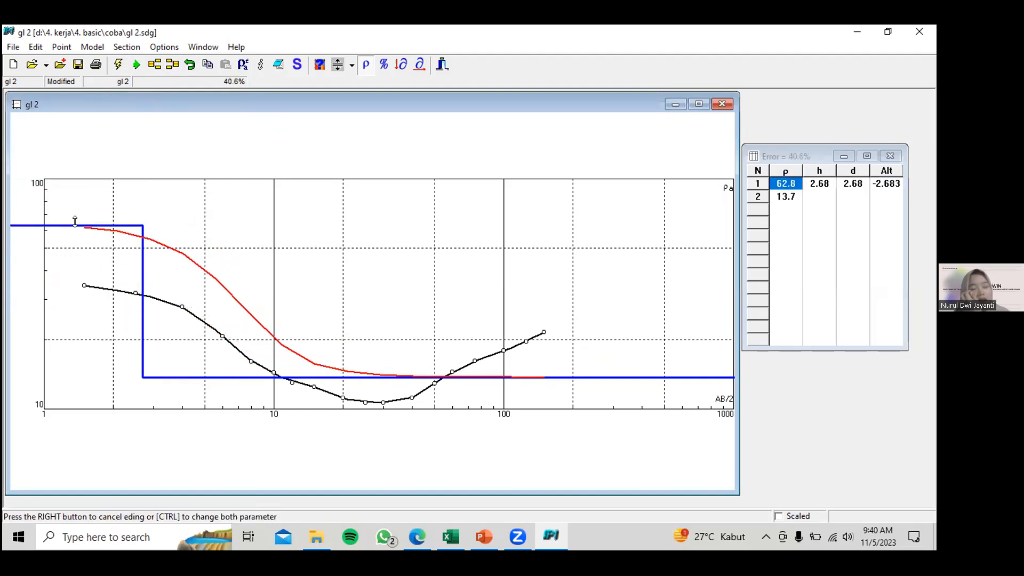
pyautogui.moveTo(75, 222)
pyautogui.mouseDown()
pyautogui.moveTo(80, 232)
pyautogui.moveTo(80, 198)
pyautogui.moveTo(74, 309)
pyautogui.moveTo(65, 239)
pyautogui.mouseUp()
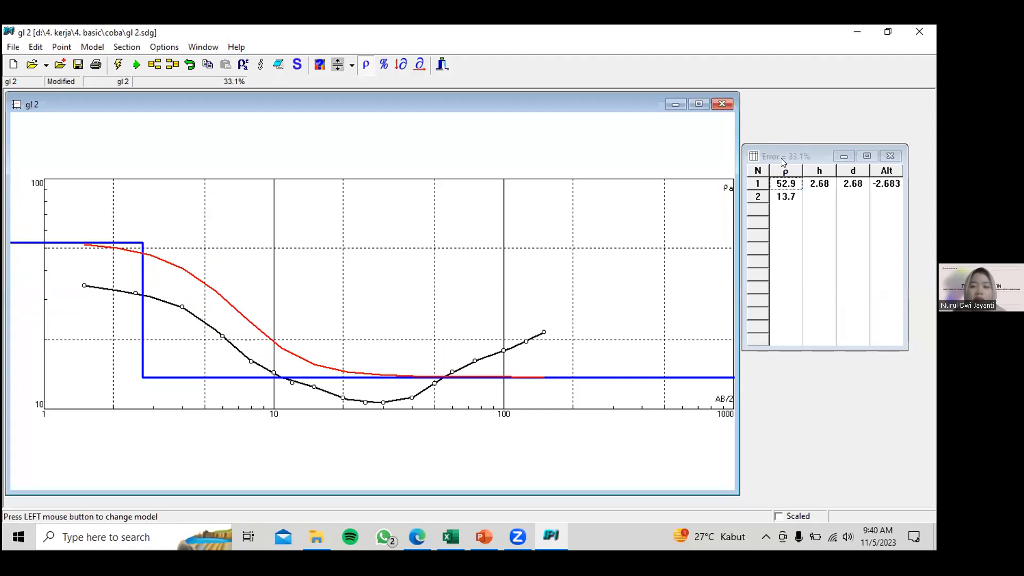
# Adjust the first layer to about 37.8 resistivity and 1.41 thickness, and the second layer's resistivity to about 17.5.
pyautogui.moveTo(100, 263); pyautogui.dragTo(81, 240)
pyautogui.moveTo(72, 277); pyautogui.dragTo(69, 314)
pyautogui.moveTo(46, 275); pyautogui.dragTo(45, 276)
pyautogui.moveTo(159, 375); pyautogui.dragTo(163, 351)
pyautogui.click(49, 274)
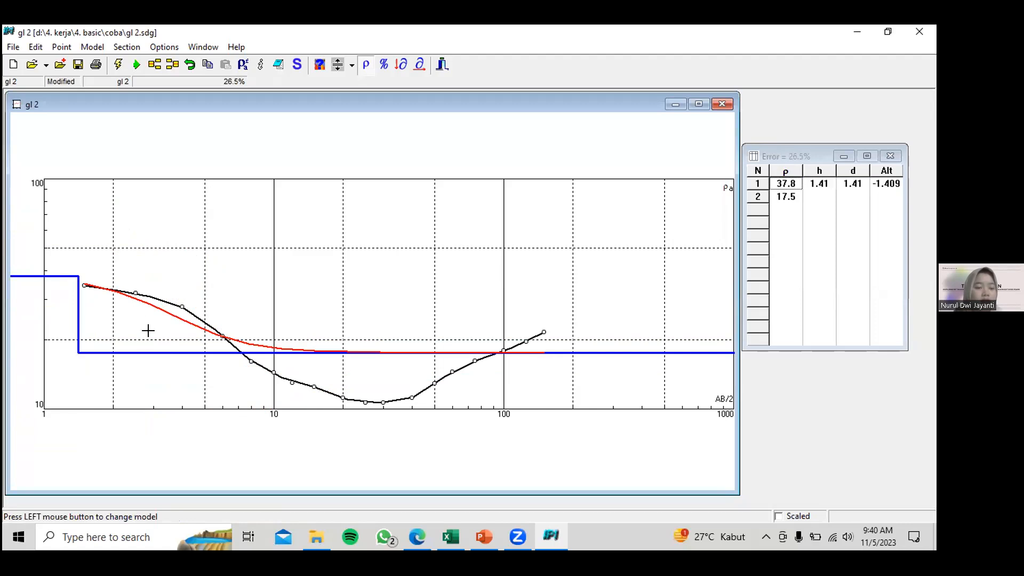
# Split the first layer and shape three layers with resistivities about 37, 16.6 and 15.2, the upper two about 1.48 and 1.96 thick.
pyautogui.rightClick(194, 353)
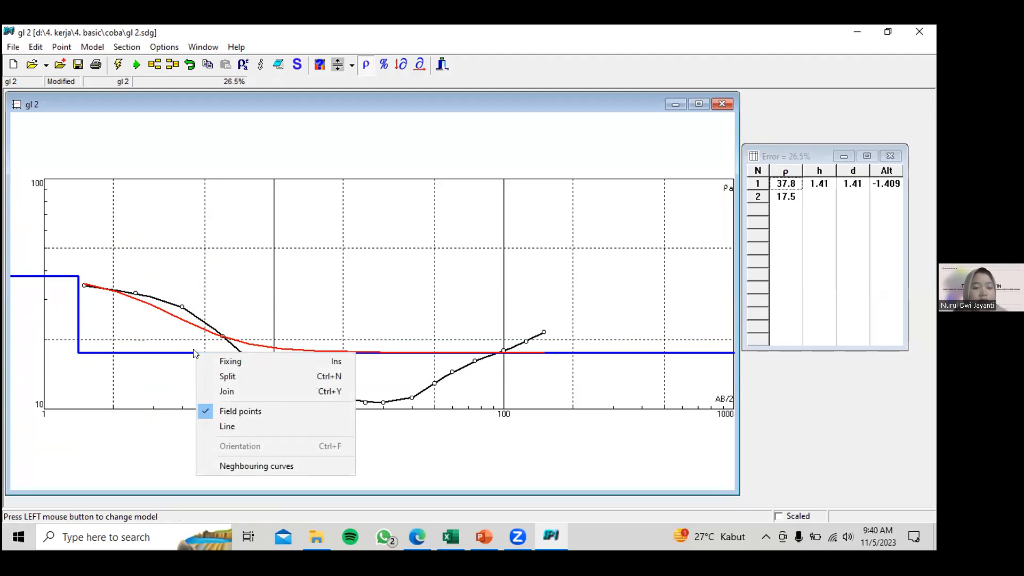
pyautogui.click(217, 375)
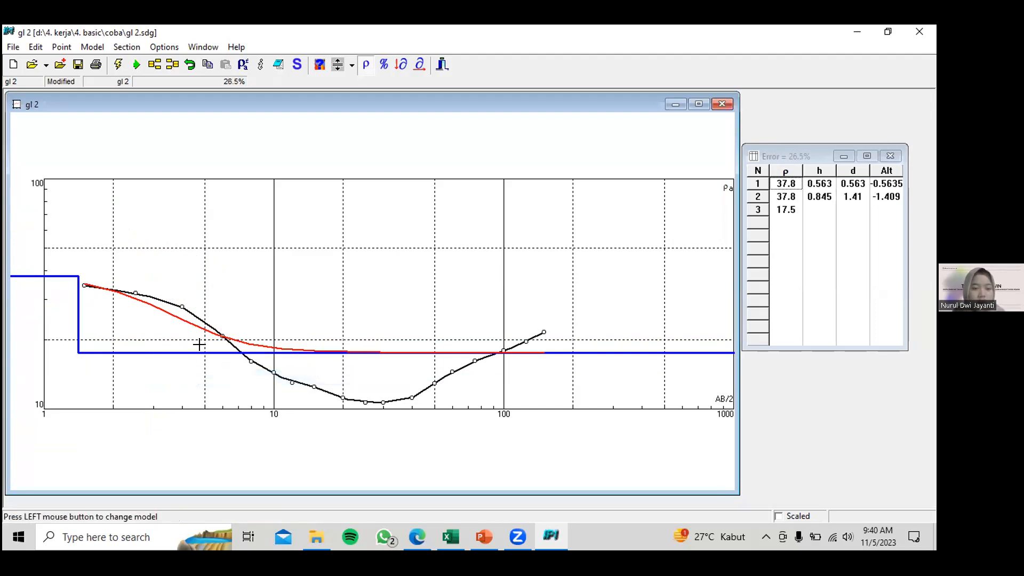
pyautogui.moveTo(188, 354); pyautogui.dragTo(92, 332)
pyautogui.moveTo(68, 272); pyautogui.dragTo(168, 326)
pyautogui.moveTo(11, 295); pyautogui.dragTo(105, 344)
pyautogui.moveTo(42, 275); pyautogui.dragTo(45, 278)
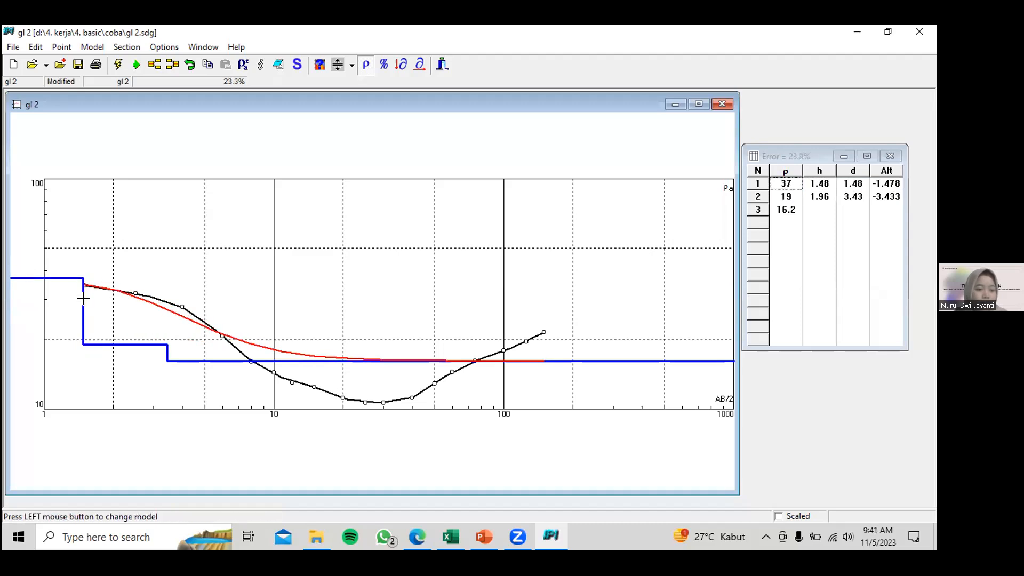
pyautogui.moveTo(103, 341); pyautogui.dragTo(107, 355)
pyautogui.moveTo(212, 354)
pyautogui.mouseDown()
pyautogui.moveTo(211, 218)
pyautogui.moveTo(213, 363)
pyautogui.mouseUp()
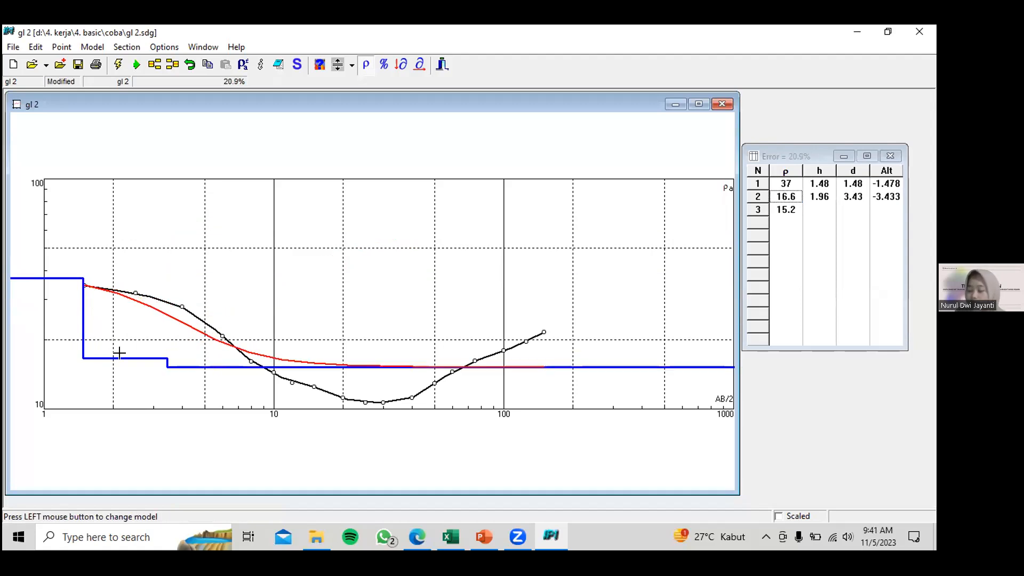
# Set the three layers' resistivities to about 36.5, 12.3 and 55.1, and thin the second layer to about 0.976.
pyautogui.moveTo(119, 353); pyautogui.dragTo(118, 384)
pyautogui.moveTo(45, 278)
pyautogui.mouseDown()
pyautogui.moveTo(38, 271)
pyautogui.moveTo(39, 280)
pyautogui.mouseUp()
pyautogui.moveTo(178, 358); pyautogui.dragTo(183, 256)
pyautogui.moveTo(158, 339); pyautogui.dragTo(124, 327)
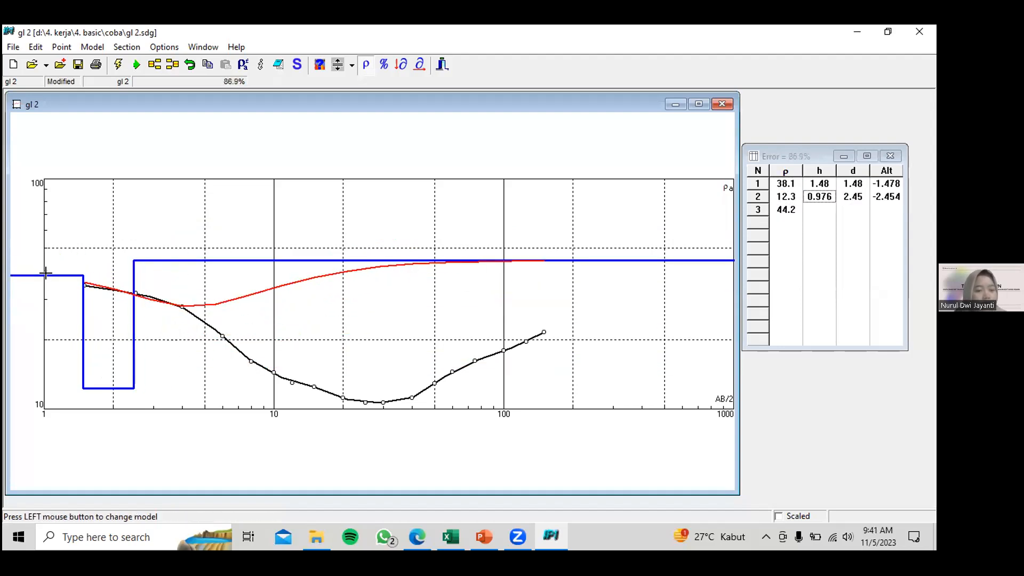
pyautogui.moveTo(224, 251); pyautogui.dragTo(203, 230)
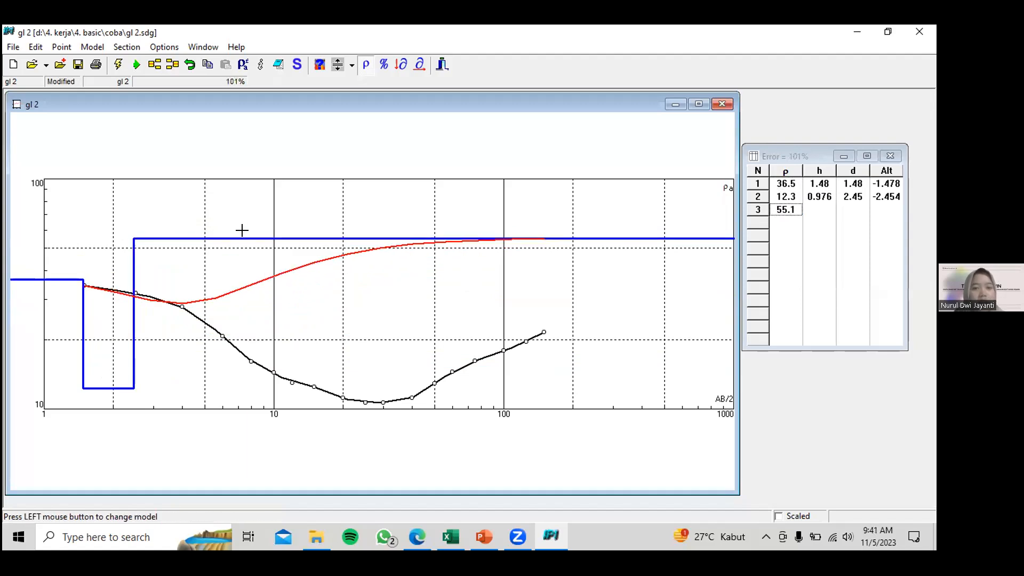
# Split the bottom layer, then shape layer 2 to about 15.4 by 0.647 thick, layer 3 to 45.5 by 1.06 and layer 4 to 10.6.
pyautogui.rightClick(281, 239)
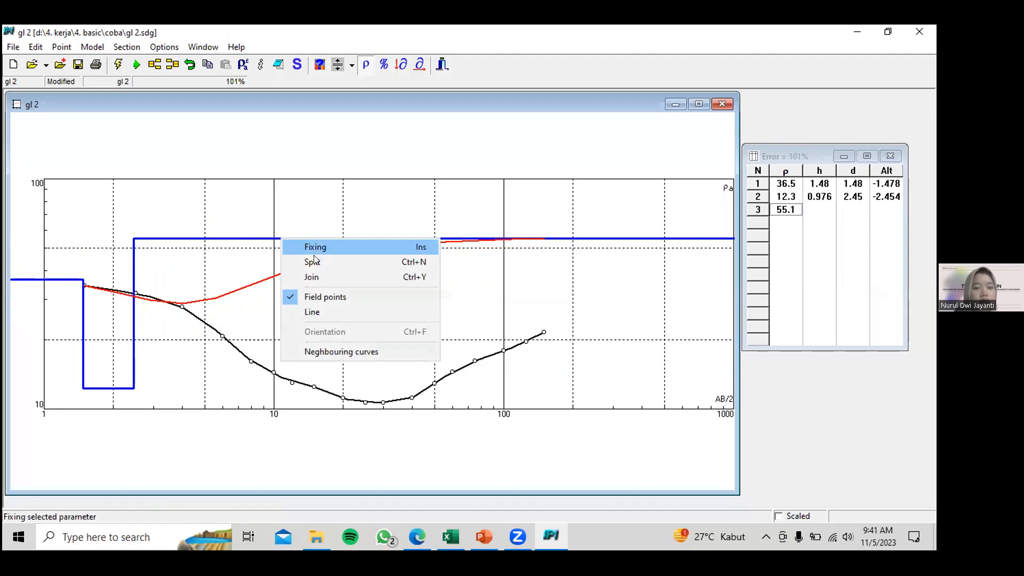
pyautogui.click(317, 261)
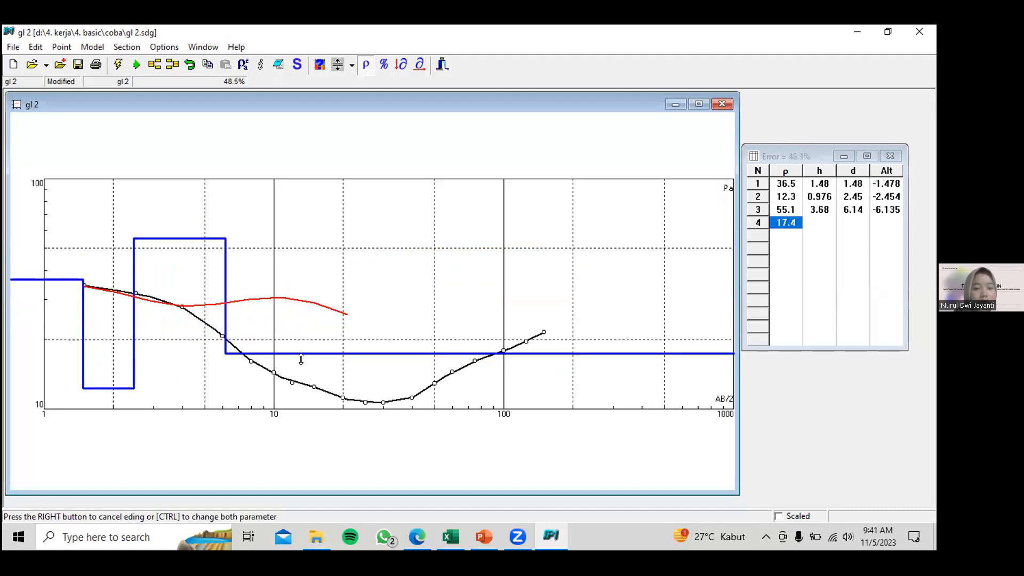
pyautogui.click(297, 350)
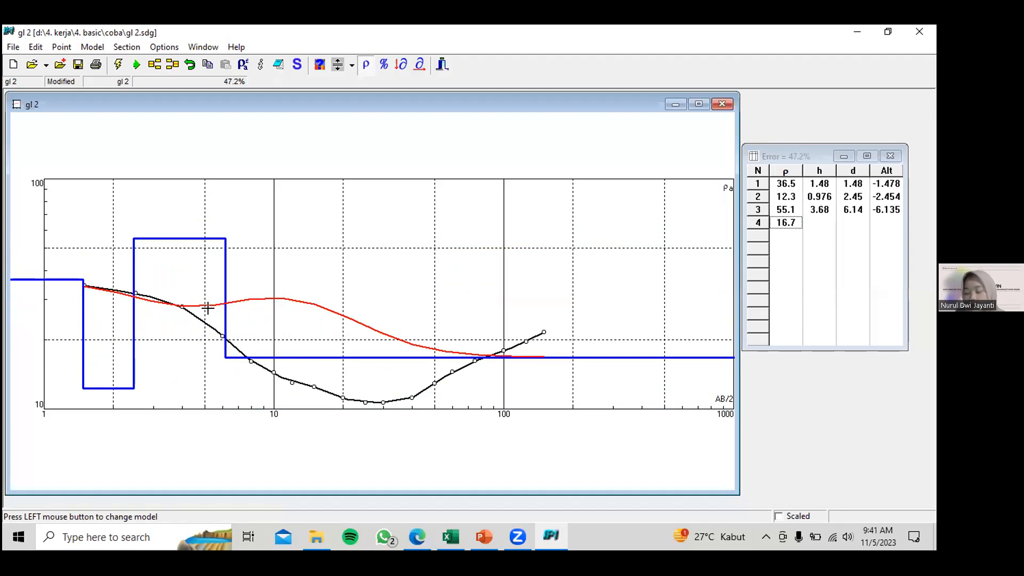
pyautogui.moveTo(225, 331); pyautogui.dragTo(120, 331)
pyautogui.moveTo(219, 357); pyautogui.dragTo(220, 403)
pyautogui.moveTo(156, 238); pyautogui.dragTo(162, 275)
pyautogui.moveTo(104, 380); pyautogui.dragTo(107, 366)
pyautogui.moveTo(175, 353); pyautogui.dragTo(160, 354)
pyautogui.moveTo(142, 276); pyautogui.dragTo(142, 257)
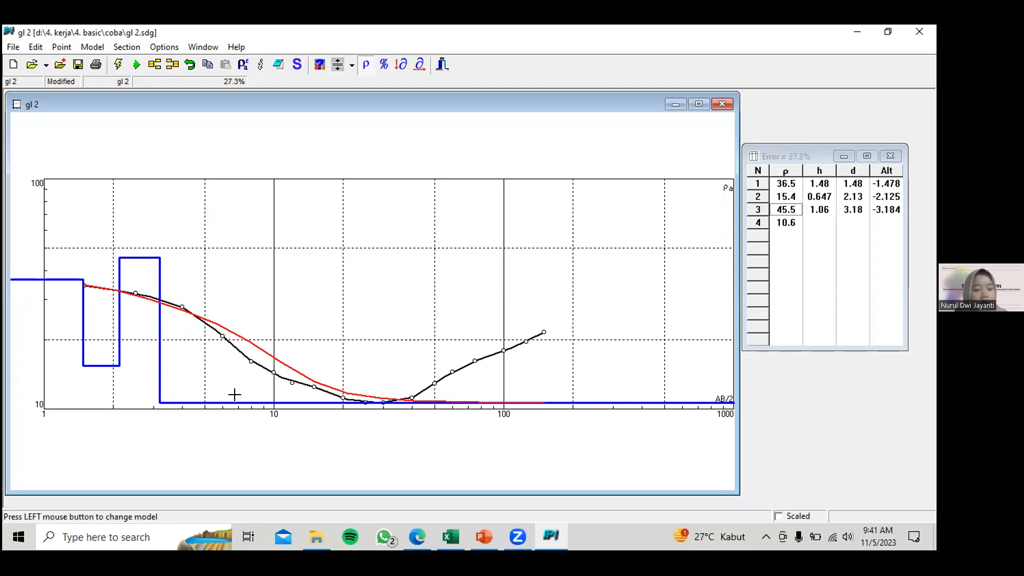
# Lower the fourth layer's resistivity to about 5.86, raise the first to about 38.8 and thicken layers 2 and 3 to about 0.829 and 1.22.
pyautogui.moveTo(233, 402); pyautogui.dragTo(223, 436)
pyautogui.moveTo(149, 299); pyautogui.dragTo(127, 293)
pyautogui.moveTo(67, 278); pyautogui.dragTo(47, 270)
pyautogui.moveTo(318, 440)
pyautogui.mouseDown()
pyautogui.moveTo(303, 450)
pyautogui.moveTo(316, 451)
pyautogui.mouseUp()
pyautogui.moveTo(400, 453)
pyautogui.mouseDown()
pyautogui.moveTo(389, 288)
pyautogui.moveTo(370, 468)
pyautogui.moveTo(369, 460)
pyautogui.moveTo(386, 459)
pyautogui.mouseUp()
# Split the bottom layer to add a fifth layer with a resistivity of about 45.8.
pyautogui.rightClick(391, 463)
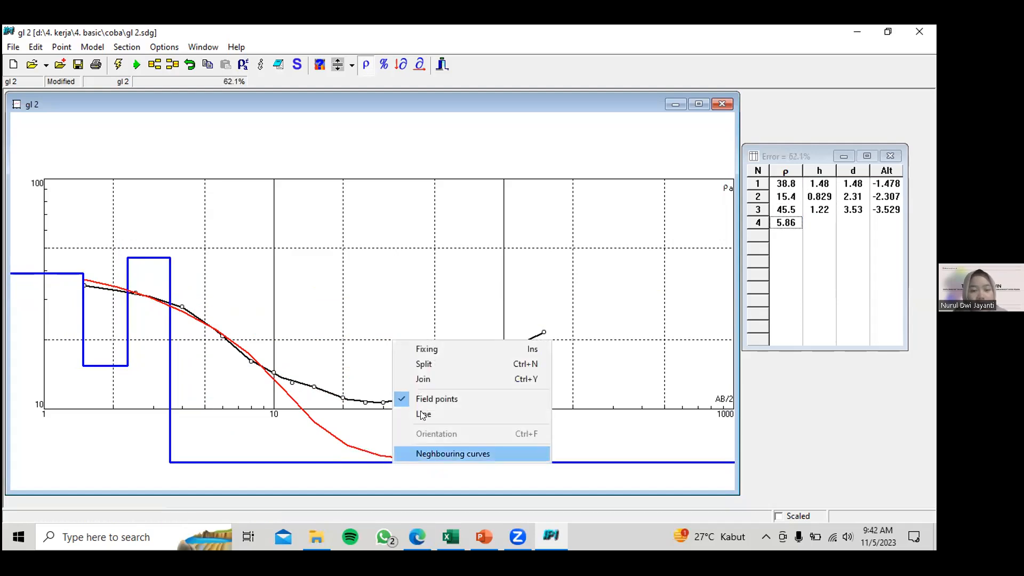
pyautogui.click(423, 363)
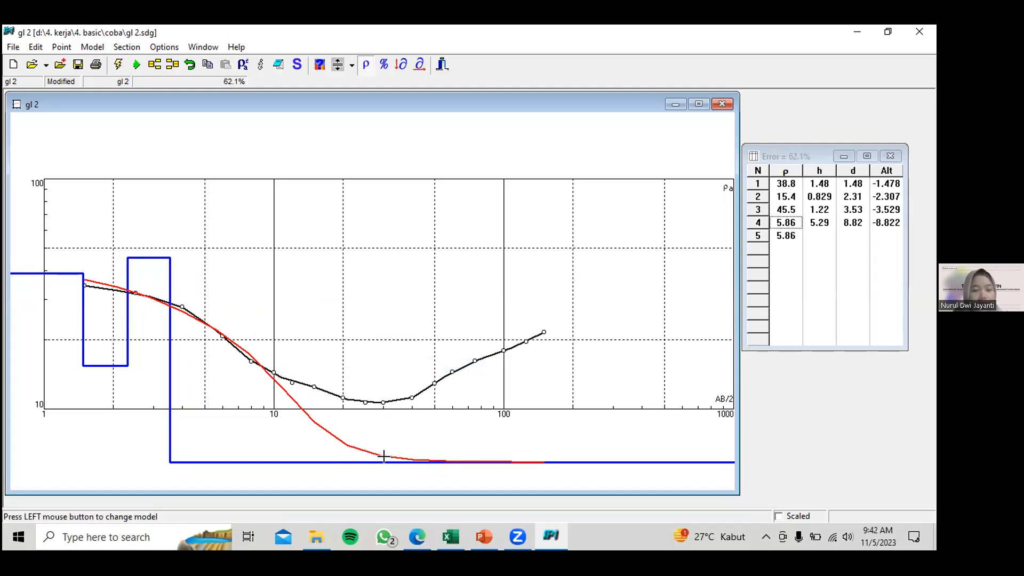
pyautogui.moveTo(386, 388); pyautogui.dragTo(298, 257)
pyautogui.moveTo(261, 390); pyautogui.dragTo(320, 405)
# Fit the model by setting layer 4 to about 8.25 by 28.9 thick, layer 1's resistivity to 37.3 and layer 3's thickness to 1.27.
pyautogui.moveTo(250, 460); pyautogui.dragTo(245, 439)
pyautogui.moveTo(317, 371); pyautogui.dragTo(377, 383)
pyautogui.moveTo(266, 438); pyautogui.dragTo(268, 425)
pyautogui.moveTo(169, 376); pyautogui.dragTo(157, 379)
pyautogui.moveTo(37, 273); pyautogui.dragTo(38, 278)
pyautogui.moveTo(162, 330); pyautogui.dragTo(167, 334)
pyautogui.moveTo(378, 362); pyautogui.dragTo(396, 366)
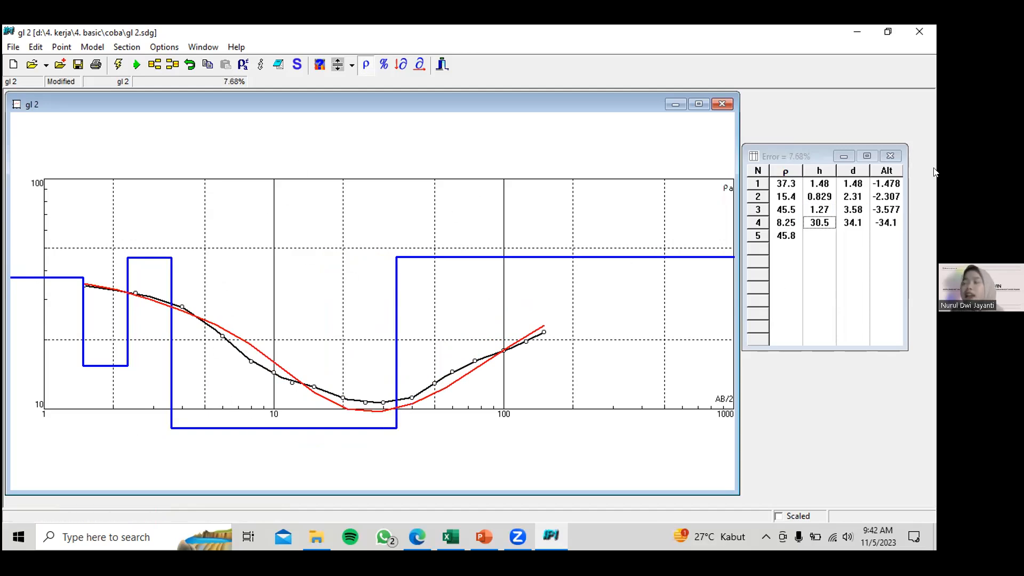
pyautogui.moveTo(395, 313)
pyautogui.mouseDown()
pyautogui.moveTo(373, 302)
pyautogui.moveTo(392, 314)
pyautogui.mouseUp()
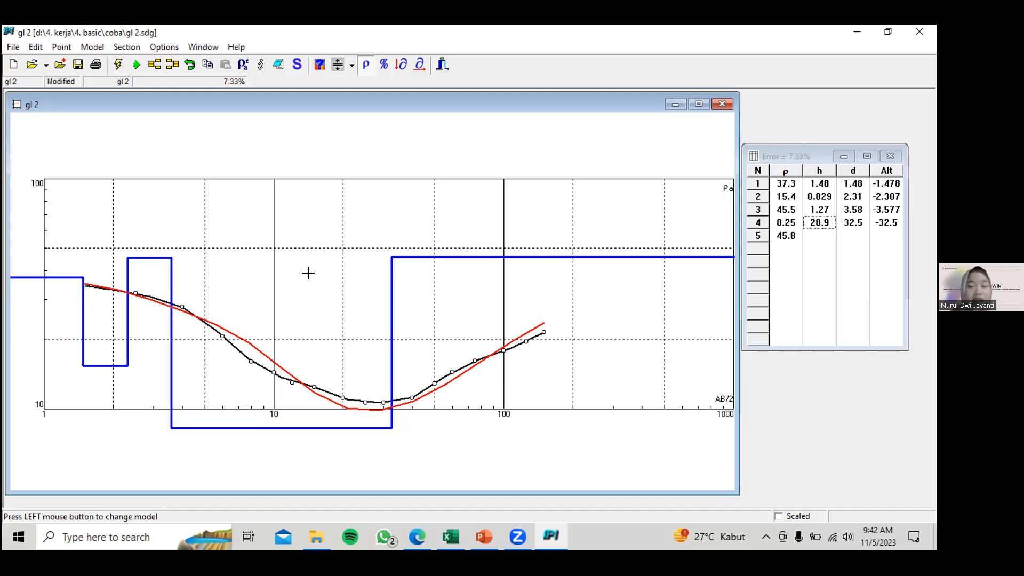
# Thin layers 2 and 3 to about 0.662 and 1.04, raise layer 4's resistivity to about 8.43 and run the automatic inversion.
pyautogui.moveTo(171, 322); pyautogui.dragTo(160, 323)
pyautogui.moveTo(127, 271); pyautogui.dragTo(121, 271)
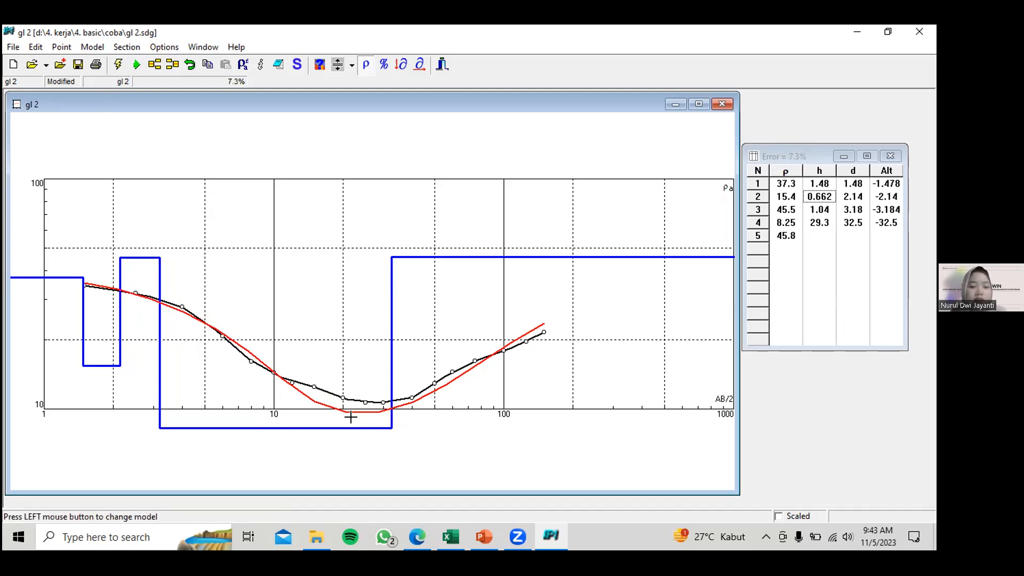
pyautogui.moveTo(343, 426); pyautogui.dragTo(338, 421)
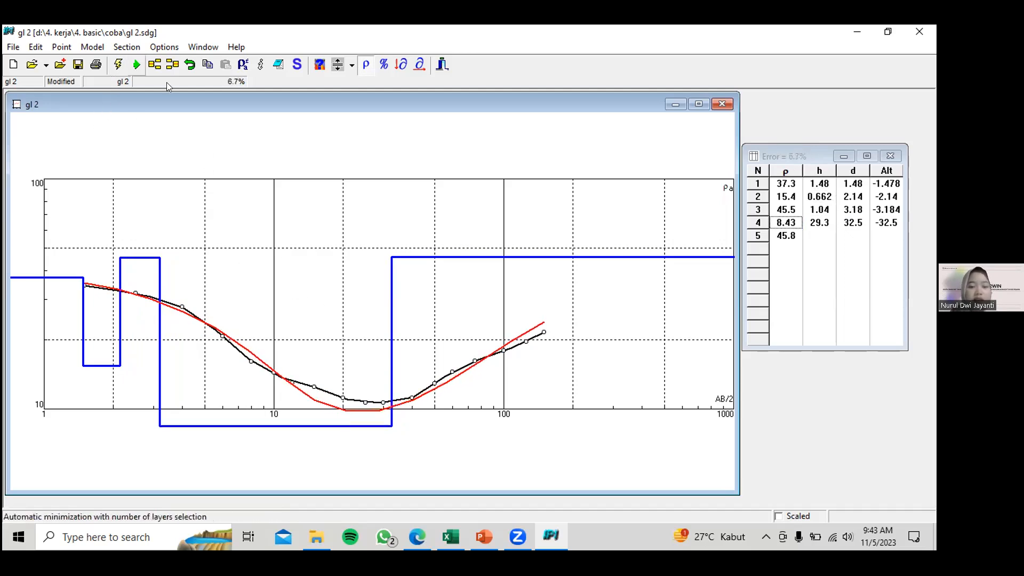
pyautogui.click(115, 71)
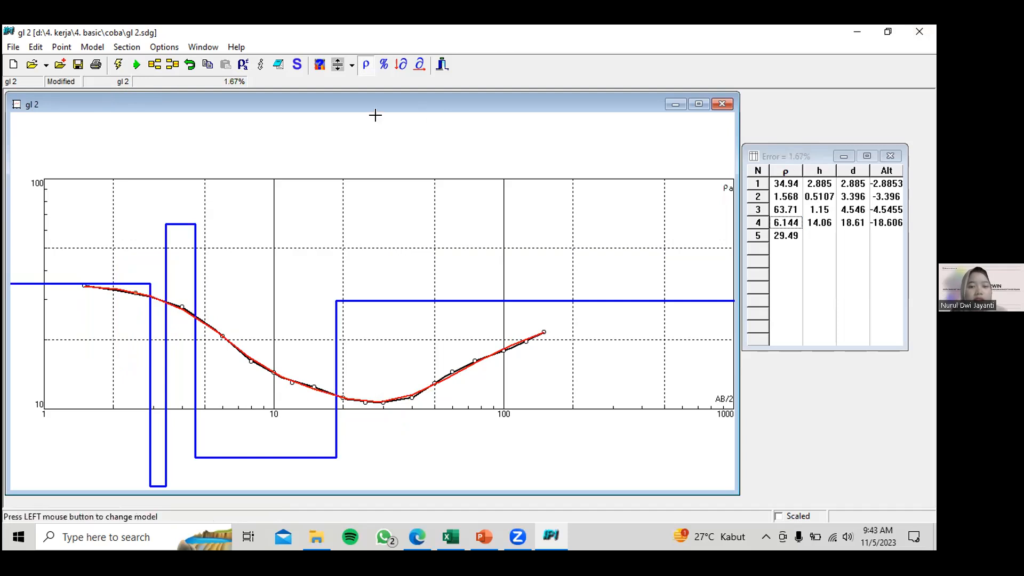
# Edit the measured curve, raising the apparent resistivity to about 16.82 at AB/2 8, 14.77 at 10 and 13.59 at 12.
pyautogui.click(278, 65)
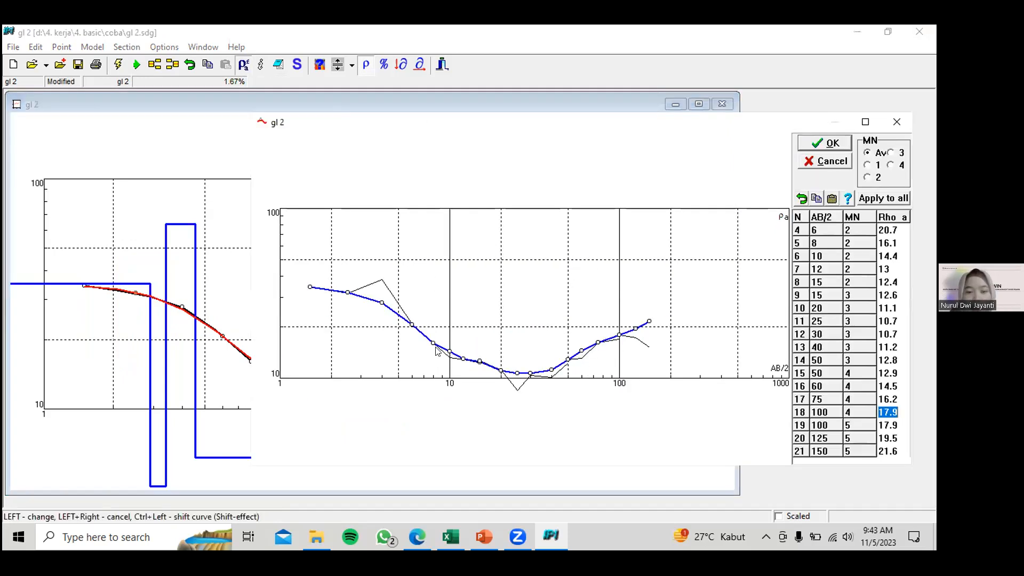
pyautogui.click(421, 336)
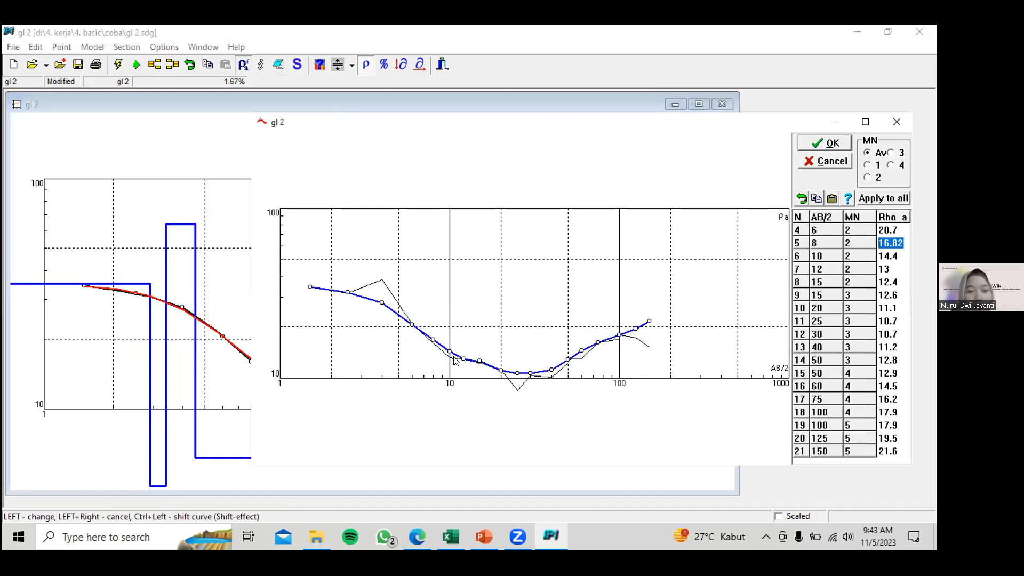
pyautogui.click(460, 359)
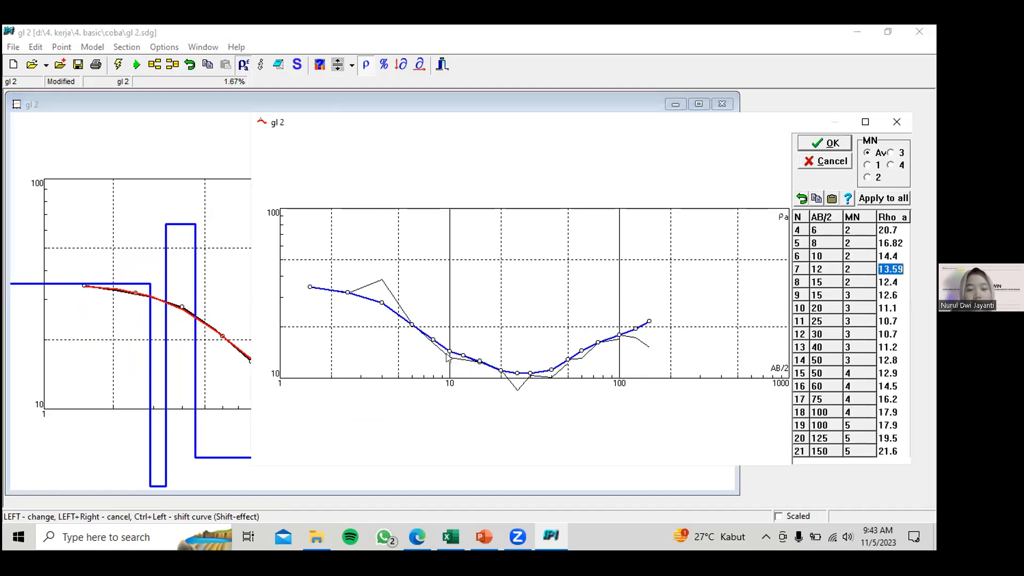
pyautogui.click(441, 344)
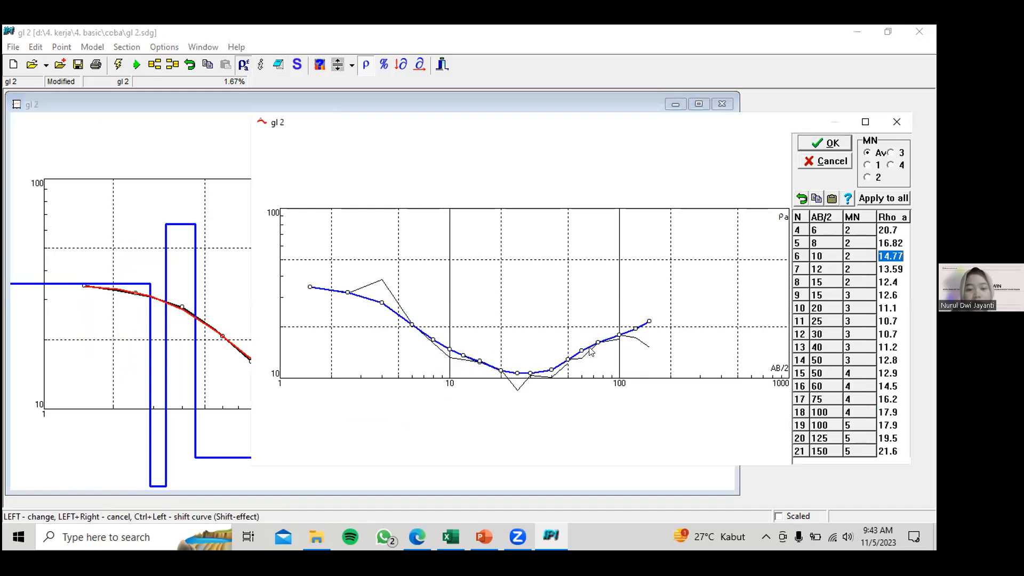
# Adjust the curve points at AB/2 100 and 125 to about 17.9 and 19.5 and accept the edited curve.
pyautogui.click(619, 335)
pyautogui.click(613, 333)
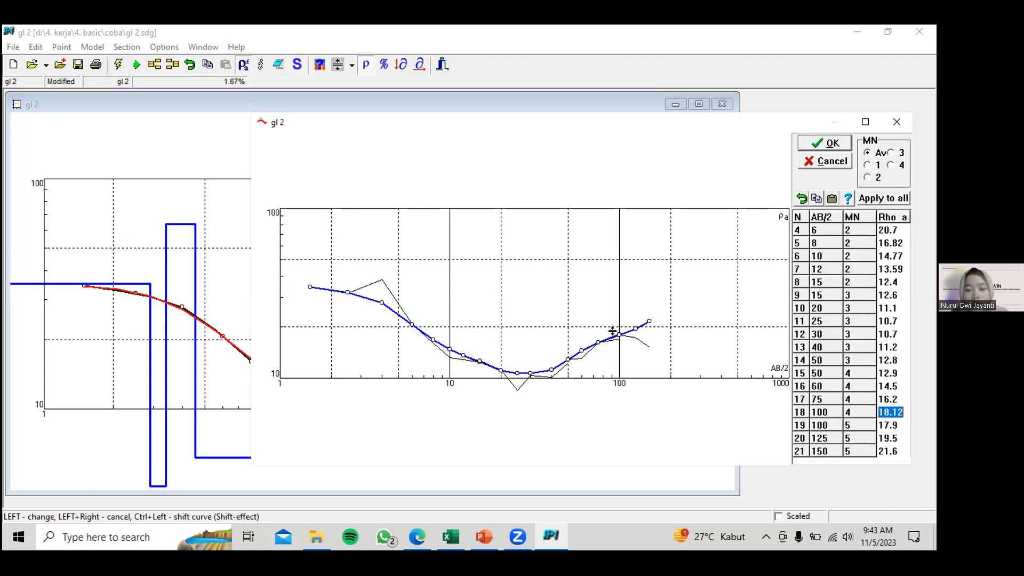
pyautogui.click(634, 327)
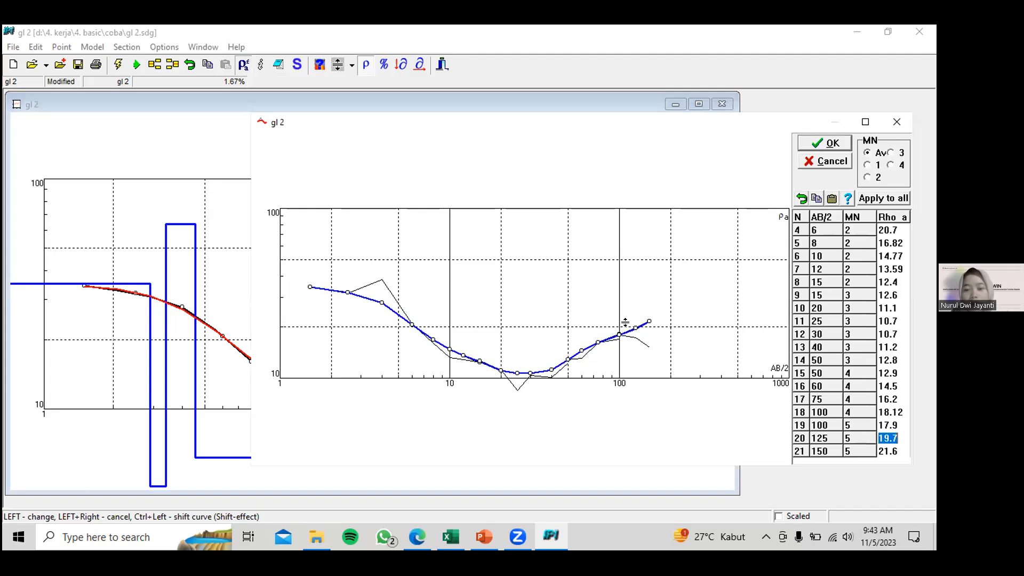
pyautogui.click(638, 330)
pyautogui.click(621, 331)
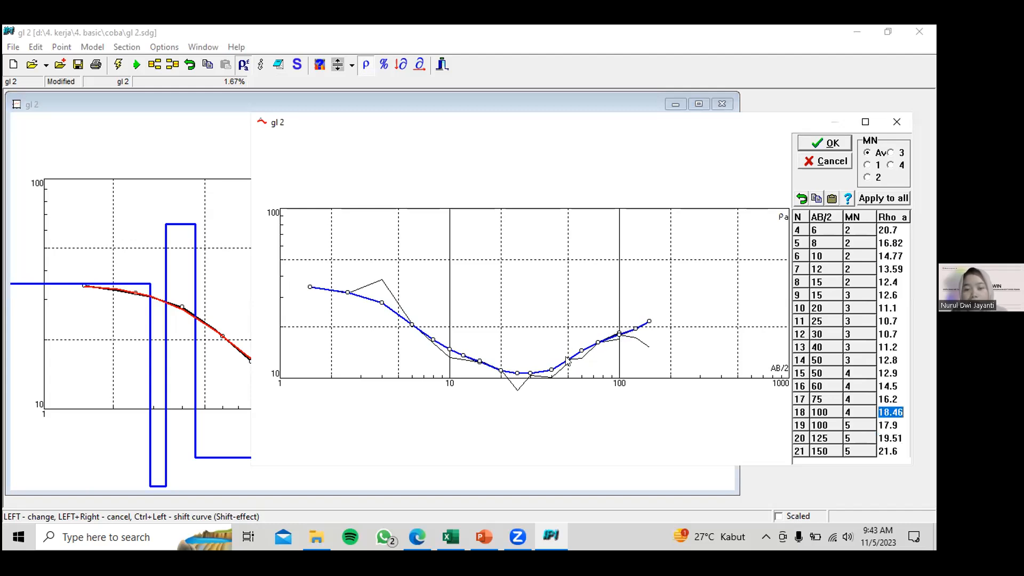
pyautogui.click(616, 331)
pyautogui.click(615, 329)
pyautogui.click(618, 335)
pyautogui.click(821, 143)
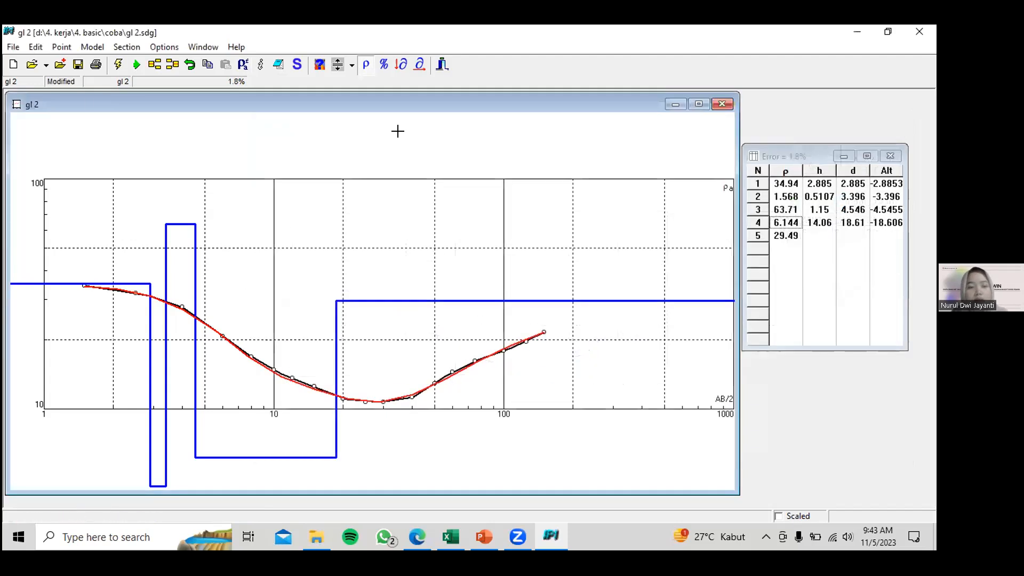
# Run the automatic inversion, then reshape layer 4 to about 5.43 by 20.8 thick and raise layer 5's resistivity to about 37.5.
pyautogui.click(118, 64)
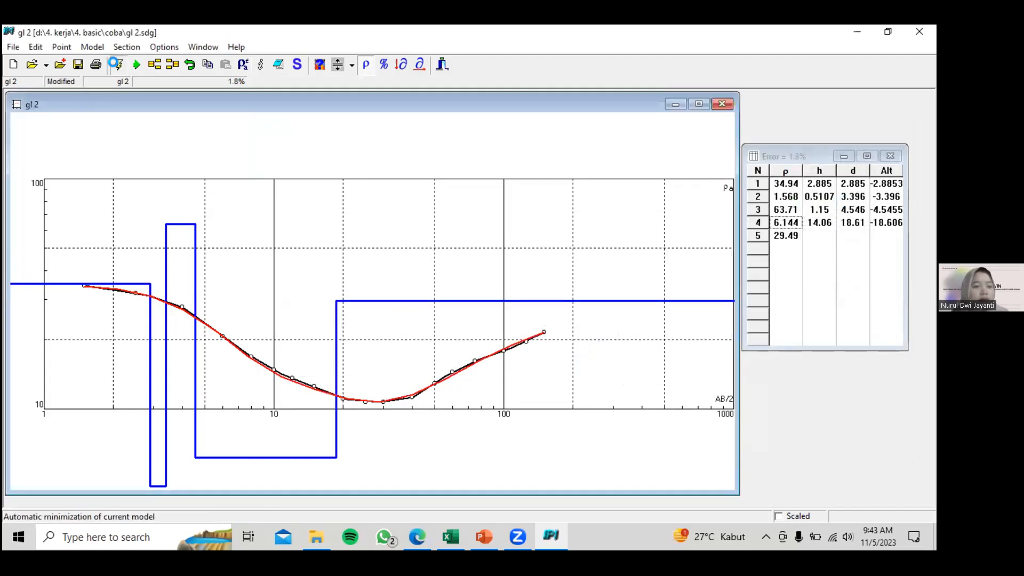
pyautogui.click(321, 410)
pyautogui.moveTo(320, 411); pyautogui.dragTo(365, 404)
pyautogui.moveTo(410, 304); pyautogui.dragTo(393, 272)
# Lower the curve points at AB/2 50, 60 and 75 to about 12.4, 13.7 and 15.5, accept them and rerun the inversion.
pyautogui.click(244, 65)
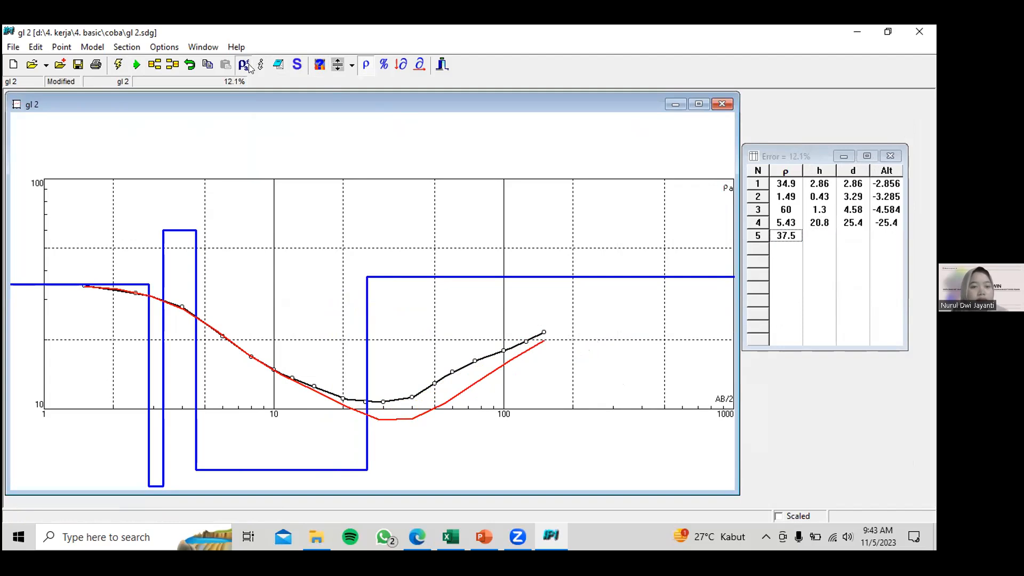
pyautogui.moveTo(595, 341)
pyautogui.mouseDown()
pyautogui.moveTo(561, 359)
pyautogui.moveTo(579, 352)
pyautogui.mouseUp()
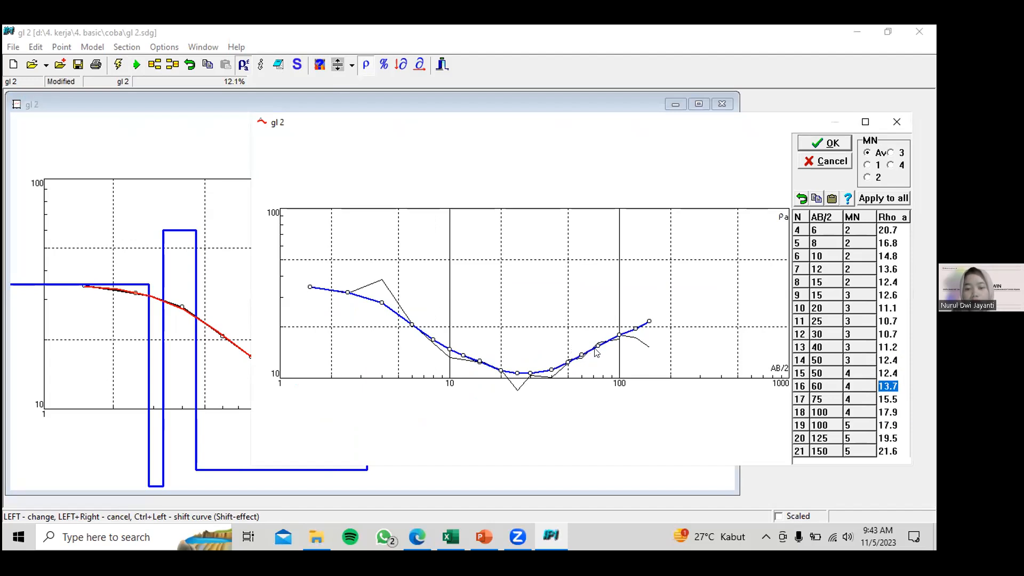
pyautogui.click(824, 142)
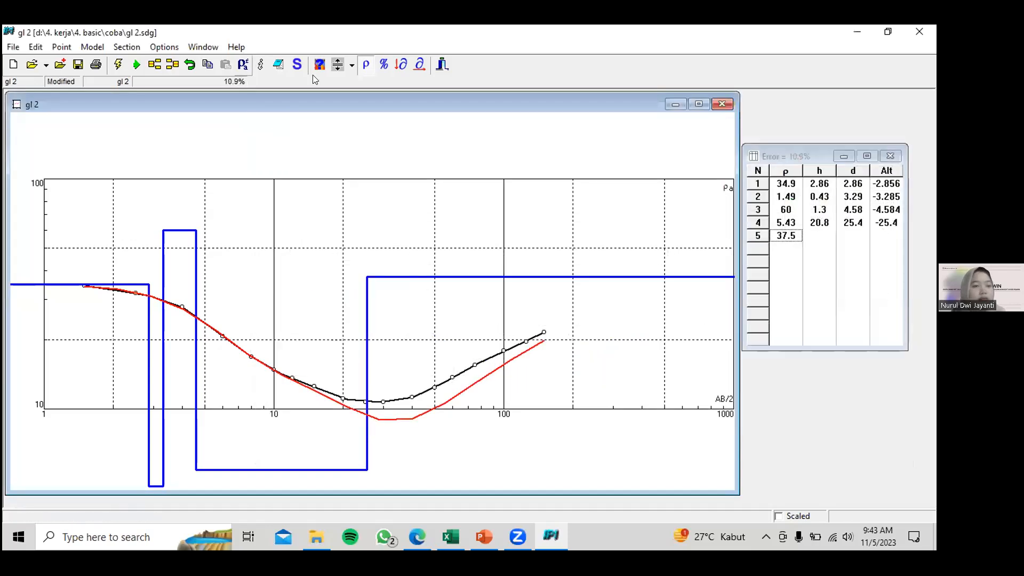
pyautogui.click(120, 64)
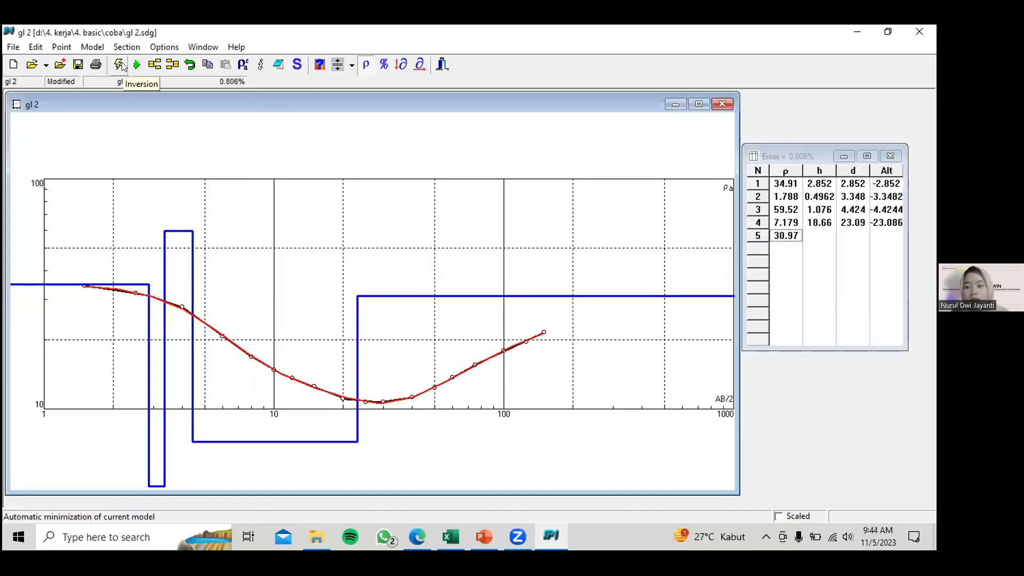
# Split the third layer in two, then set layer 5's resistivity to about 8.84 and the bottom layer's to about 17.8.
pyautogui.click(189, 352)
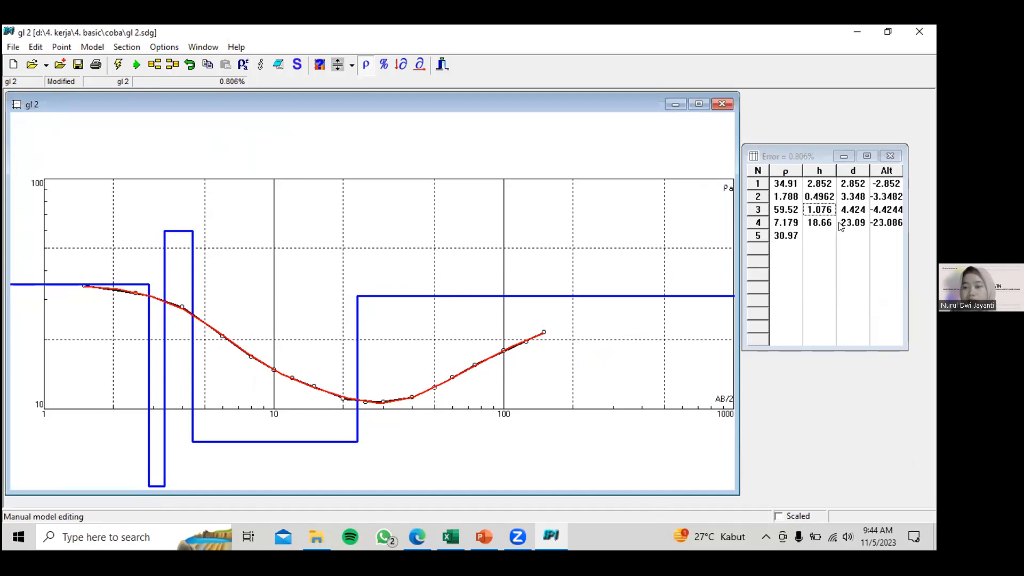
pyautogui.rightClick(456, 295)
pyautogui.click(486, 319)
pyautogui.moveTo(457, 296); pyautogui.dragTo(437, 329)
pyautogui.moveTo(335, 440); pyautogui.dragTo(319, 422)
pyautogui.moveTo(403, 324); pyautogui.dragTo(387, 349)
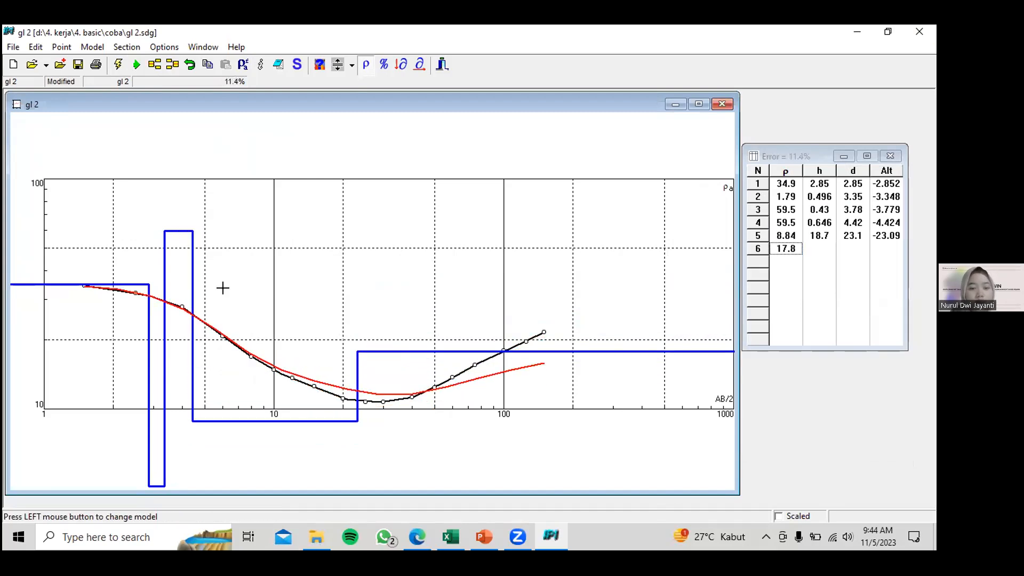
# Reshape layer 4 to about 41 by 1.37 thick, layer 5 to about 10.4 by 52.3, and the bottom layer's resistivity to about 45.8.
pyautogui.moveTo(187, 231); pyautogui.dragTo(159, 223)
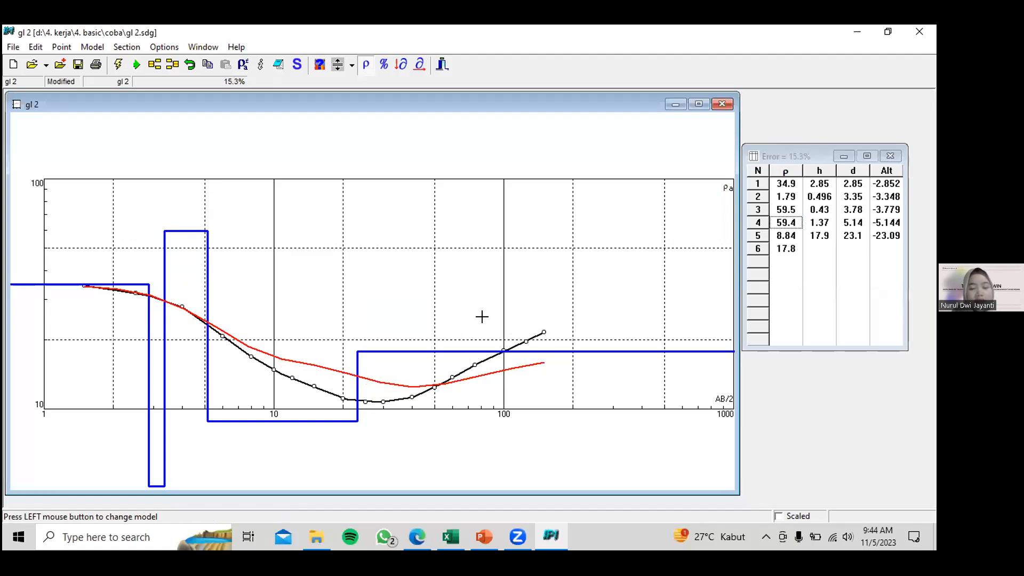
pyautogui.moveTo(475, 351); pyautogui.dragTo(498, 314)
pyautogui.moveTo(319, 415)
pyautogui.mouseDown()
pyautogui.moveTo(319, 431)
pyautogui.moveTo(320, 405)
pyautogui.mouseUp()
pyautogui.moveTo(191, 231); pyautogui.dragTo(192, 268)
pyautogui.moveTo(356, 353); pyautogui.dragTo(418, 354)
pyautogui.moveTo(489, 316); pyautogui.dragTo(467, 255)
pyautogui.moveTo(424, 359); pyautogui.dragTo(439, 344)
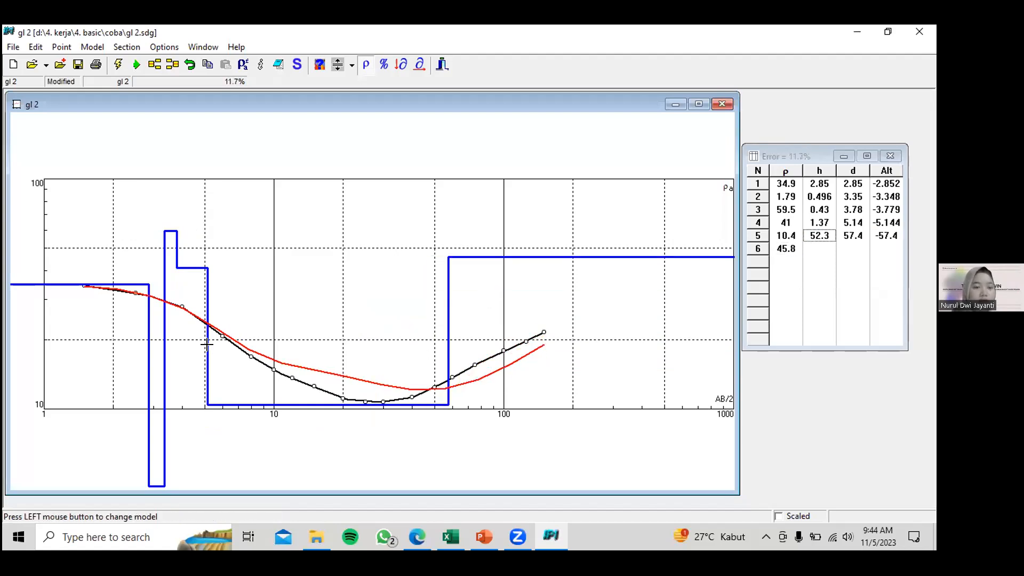
# Reshape layer 2 to about 5.32 by 1.6 thick, thicken layer 3 to about 2.6 and set layer 4 to about 5.9 by 7.23.
pyautogui.moveTo(207, 346); pyautogui.dragTo(259, 351)
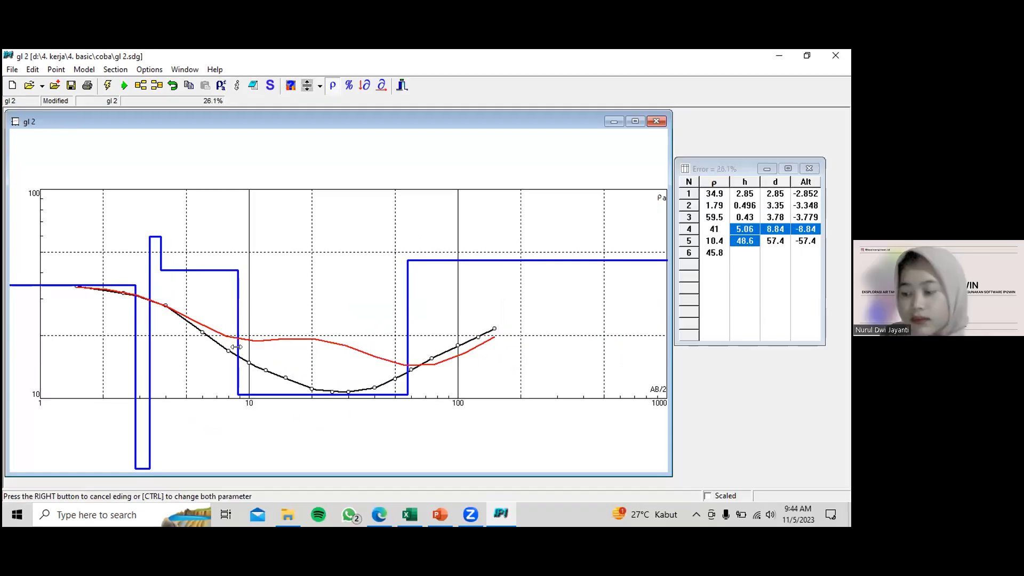
pyautogui.moveTo(211, 268); pyautogui.dragTo(213, 321)
pyautogui.moveTo(160, 295); pyautogui.dragTo(217, 313)
pyautogui.moveTo(149, 326); pyautogui.dragTo(176, 357)
pyautogui.moveTo(151, 465)
pyautogui.mouseDown()
pyautogui.moveTo(152, 434)
pyautogui.moveTo(152, 454)
pyautogui.mouseUp()
pyautogui.moveTo(235, 358); pyautogui.dragTo(247, 402)
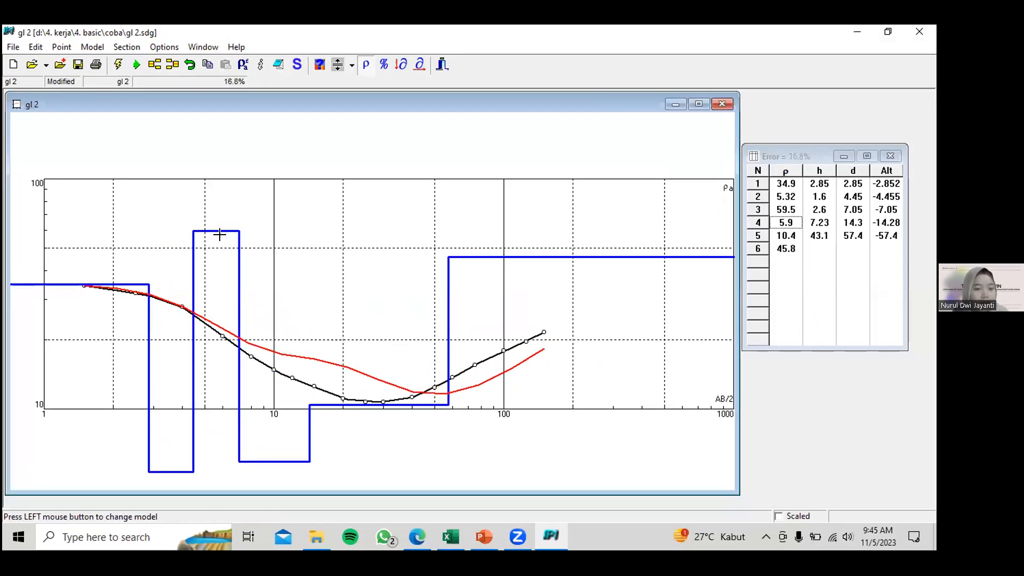
# Lower layer 3's resistivity to about 28.1, set layer 5 to about 13.5 by 35.4 thick and run the automatic inversion.
pyautogui.moveTo(212, 231); pyautogui.dragTo(223, 300)
pyautogui.moveTo(448, 306); pyautogui.dragTo(434, 302)
pyautogui.moveTo(385, 400); pyautogui.dragTo(399, 377)
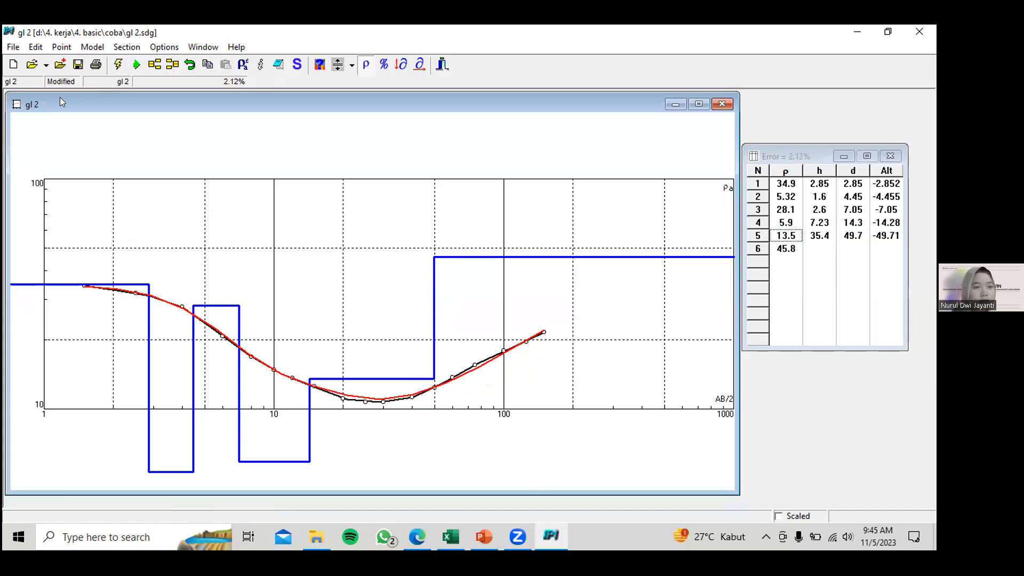
pyautogui.click(118, 65)
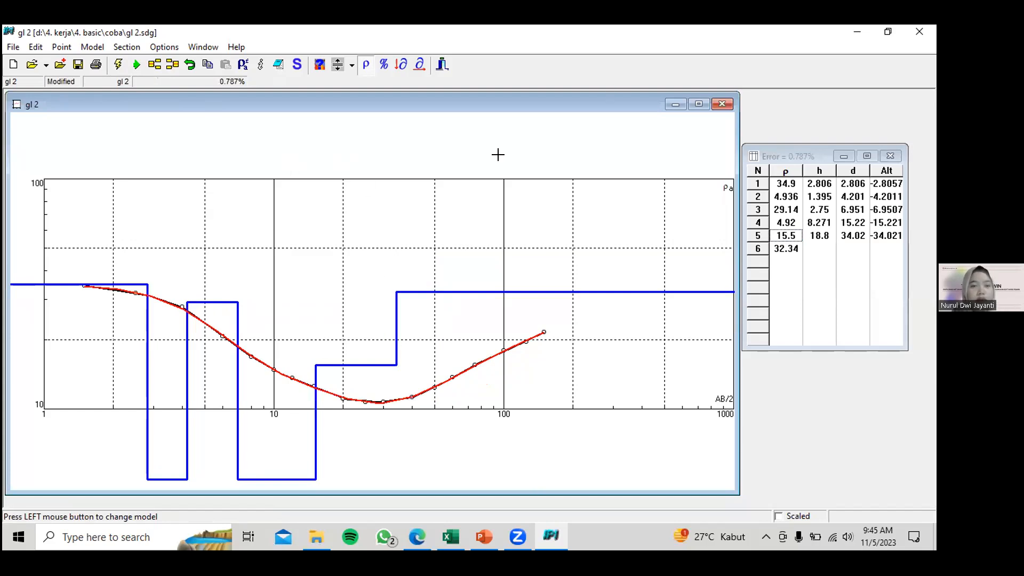
# Open the BMP export and compare the previews of the curves window and the table window.
pyautogui.moveTo(803, 159); pyautogui.dragTo(807, 160)
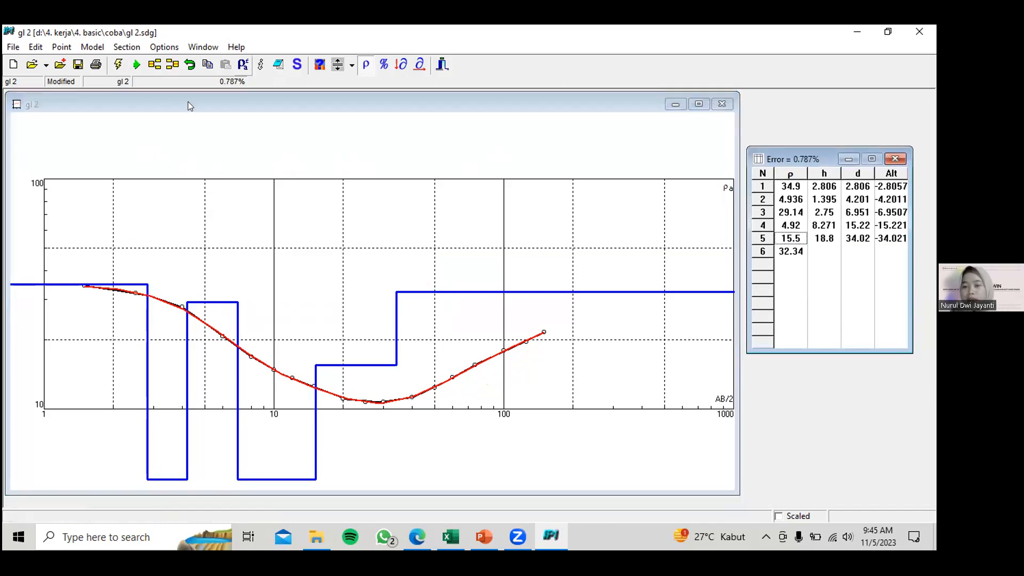
pyautogui.click(13, 47)
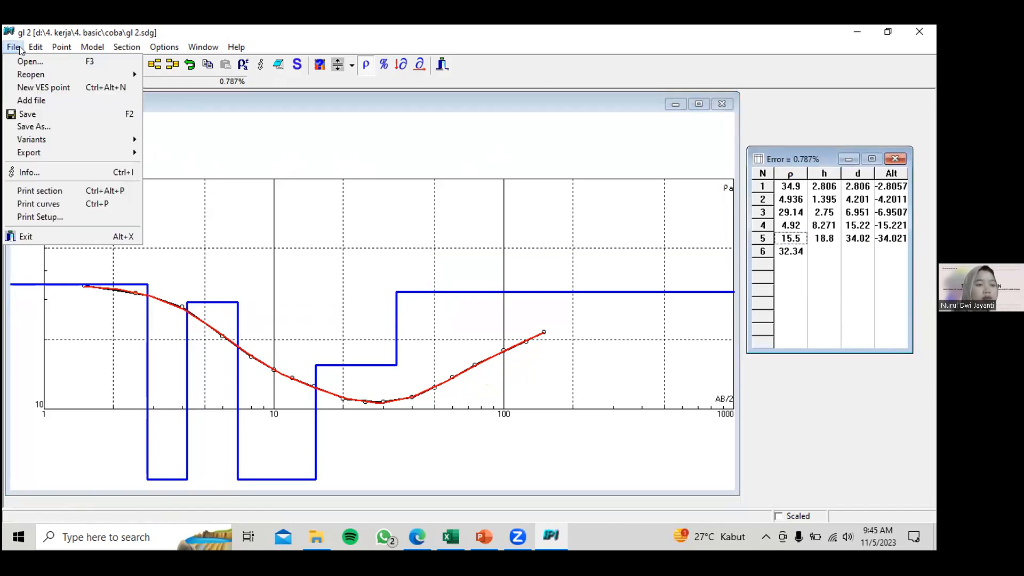
pyautogui.moveTo(57, 158)
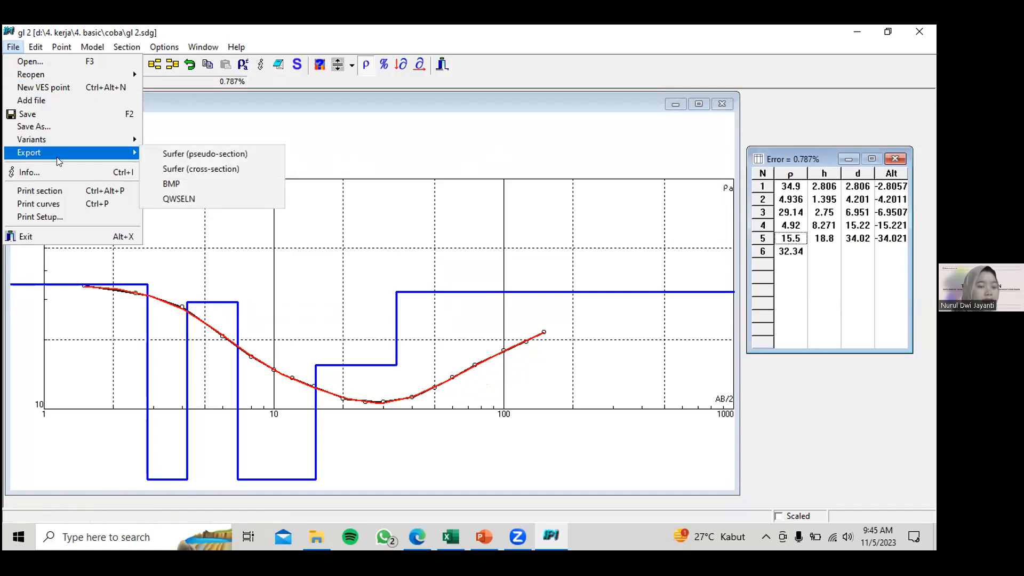
pyautogui.click(151, 188)
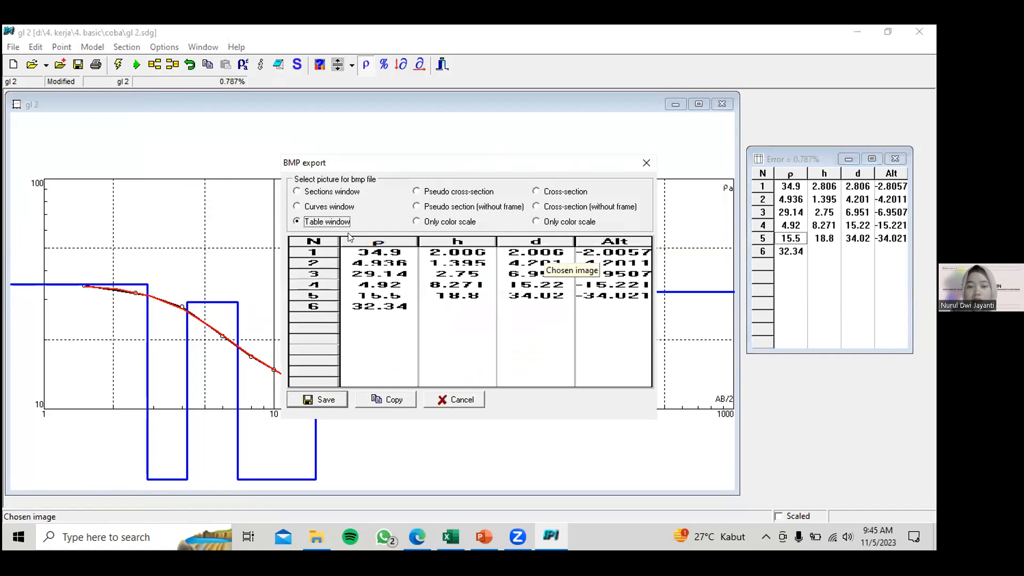
pyautogui.click(313, 206)
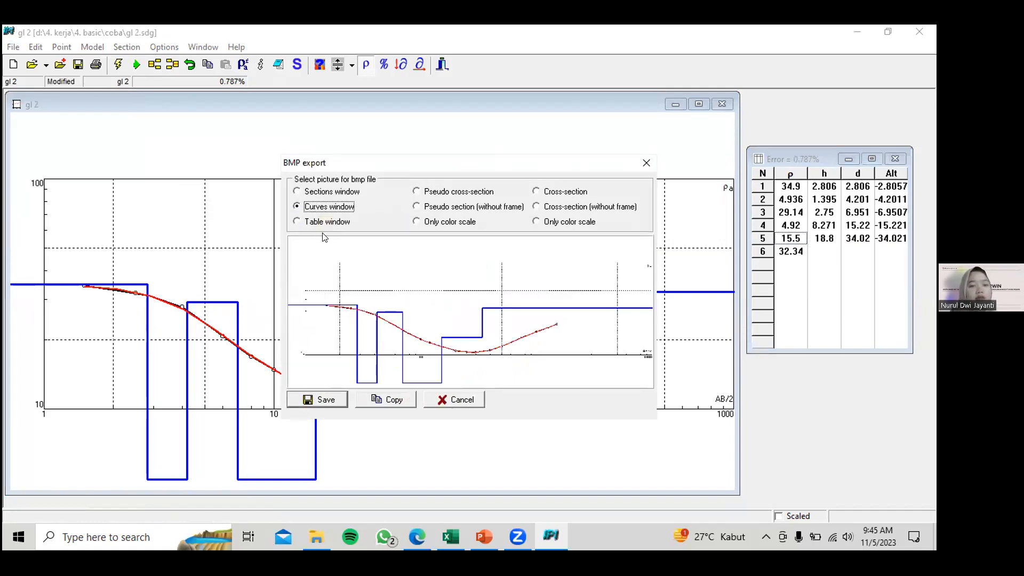
pyautogui.click(312, 221)
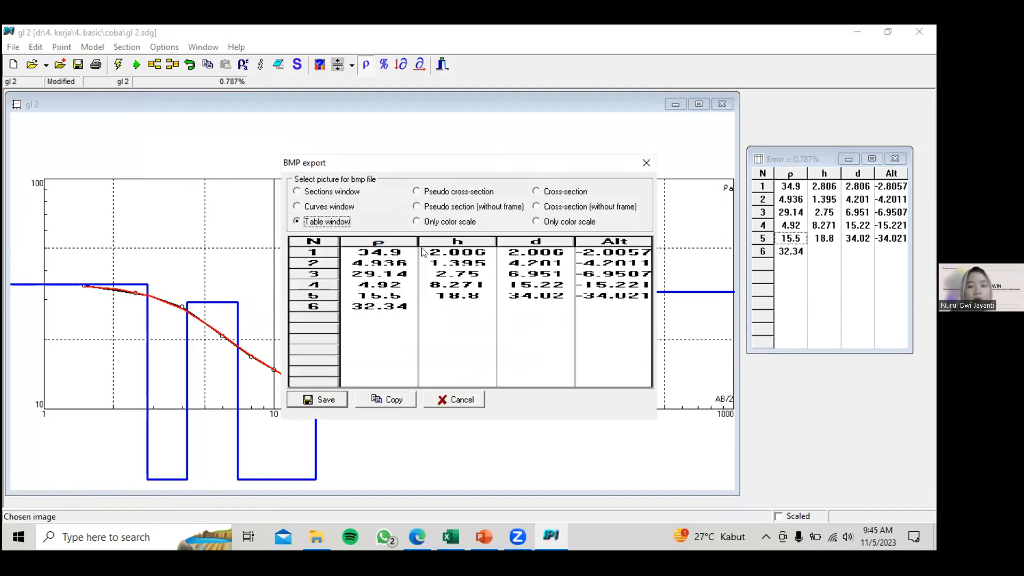
pyautogui.click(331, 206)
pyautogui.click(316, 224)
pyautogui.click(310, 208)
pyautogui.click(313, 225)
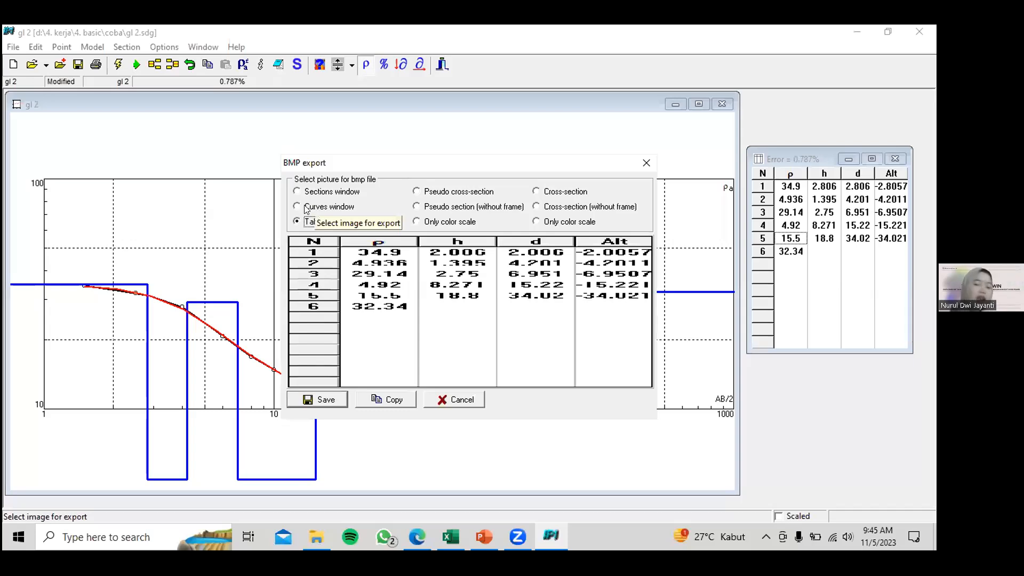
# Export the curves window picture as gl 2.bmp in the coba folder.
pyautogui.click(302, 208)
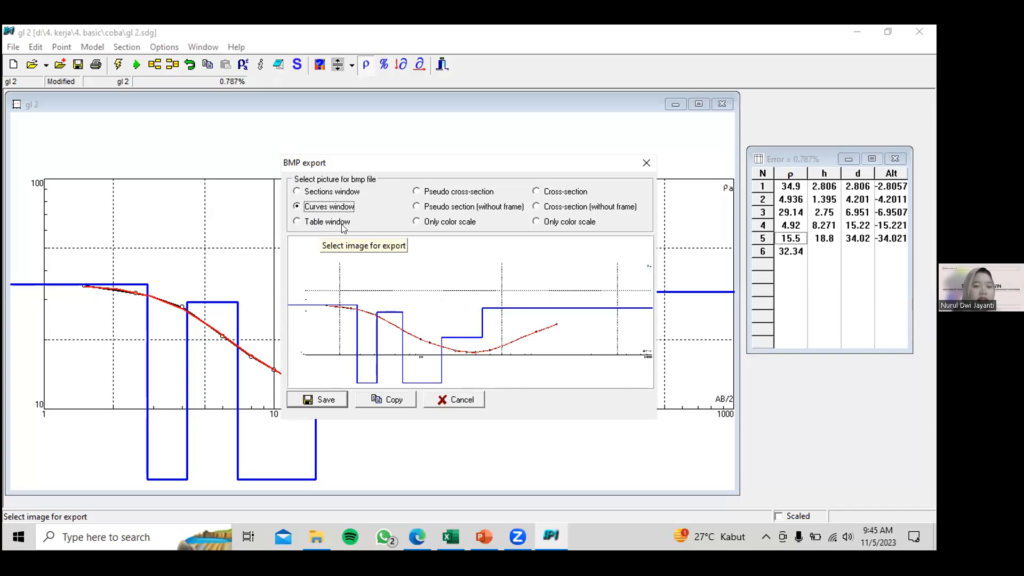
pyautogui.click(326, 400)
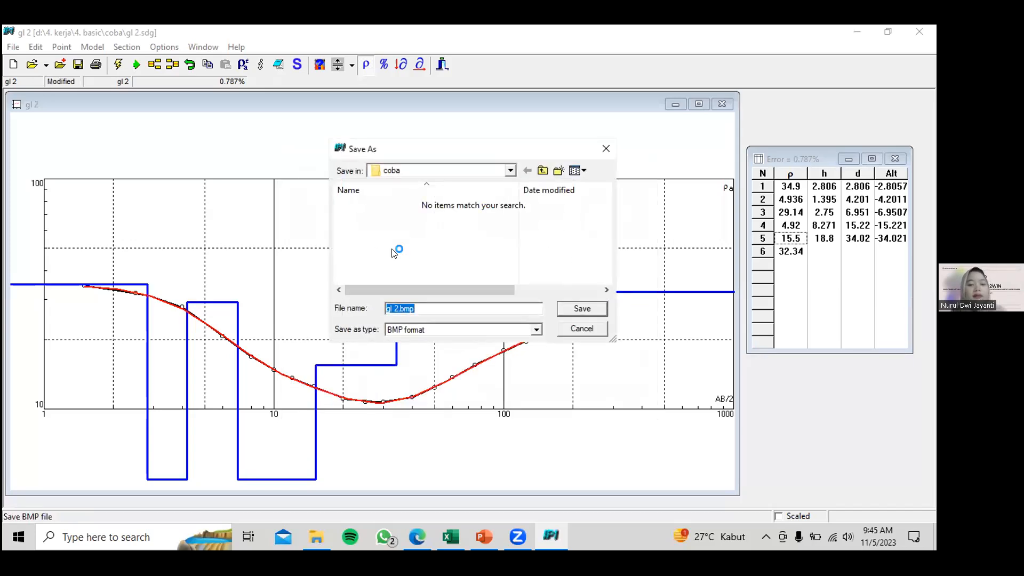
pyautogui.click(570, 305)
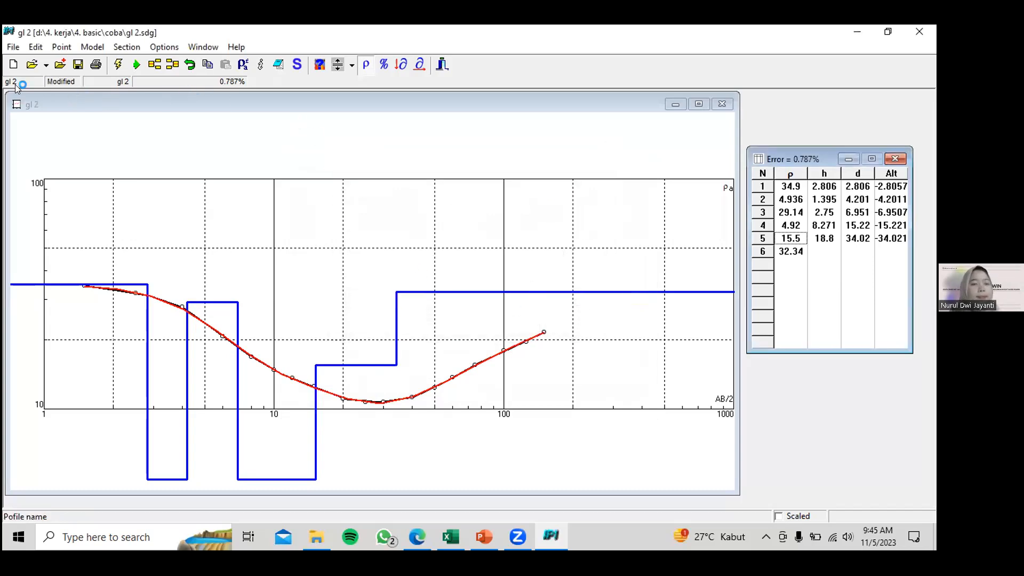
# Export the table window picture as a BMP in the coba folder, adding "table" to the gl 2 file name.
pyautogui.click(35, 47)
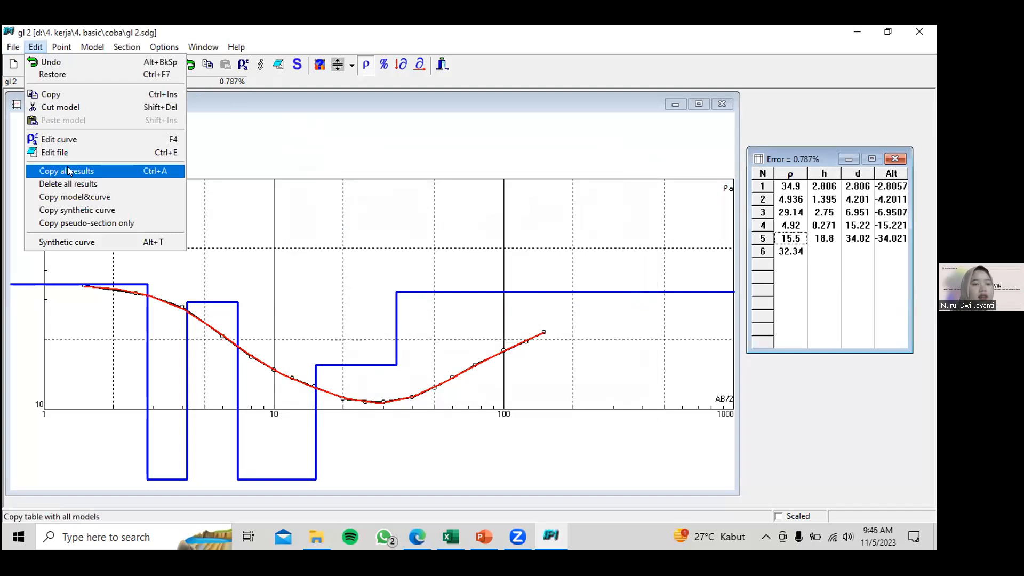
pyautogui.click(6, 50)
pyautogui.click(6, 48)
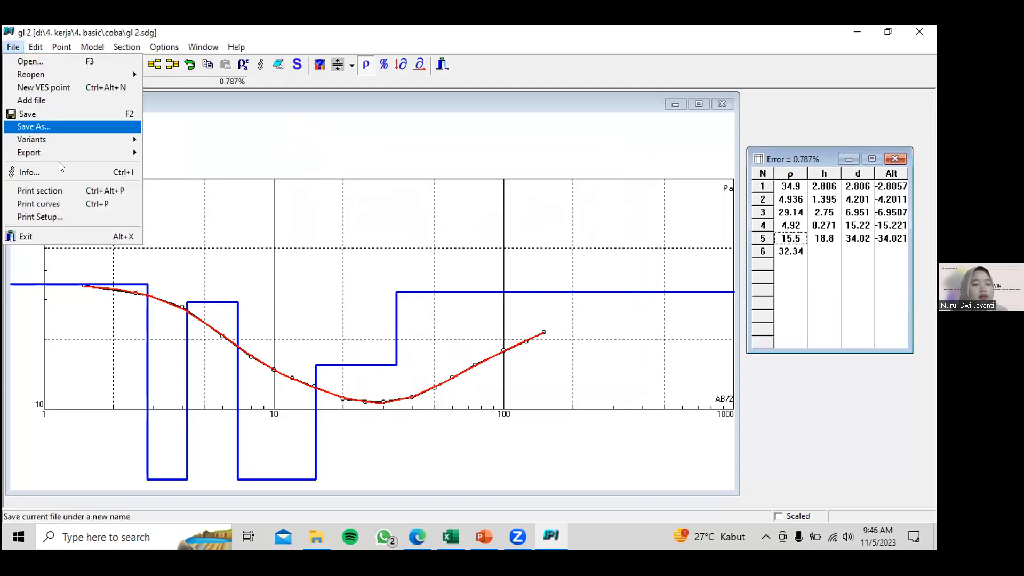
pyautogui.moveTo(80, 152)
pyautogui.click(211, 178)
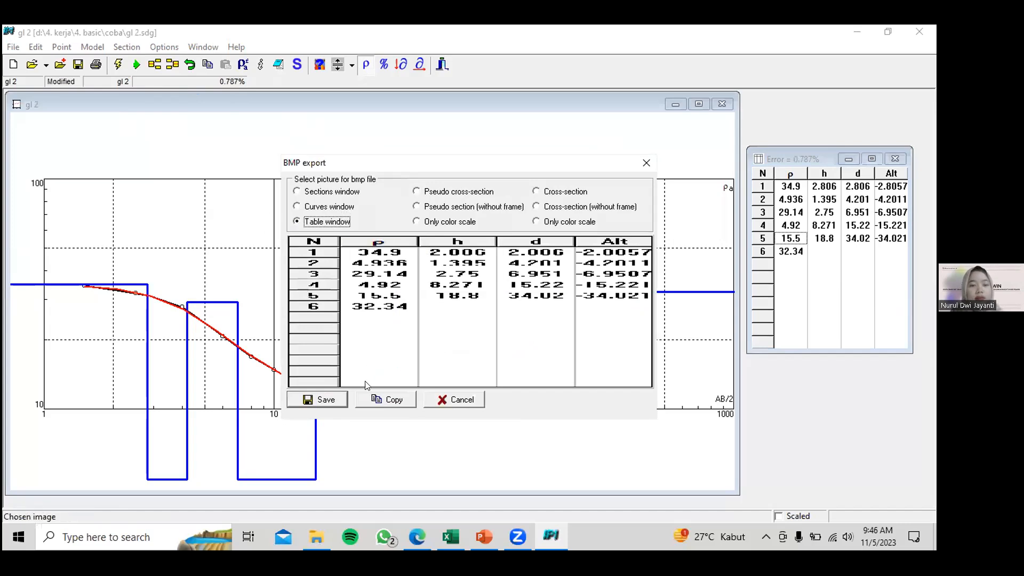
pyautogui.click(315, 399)
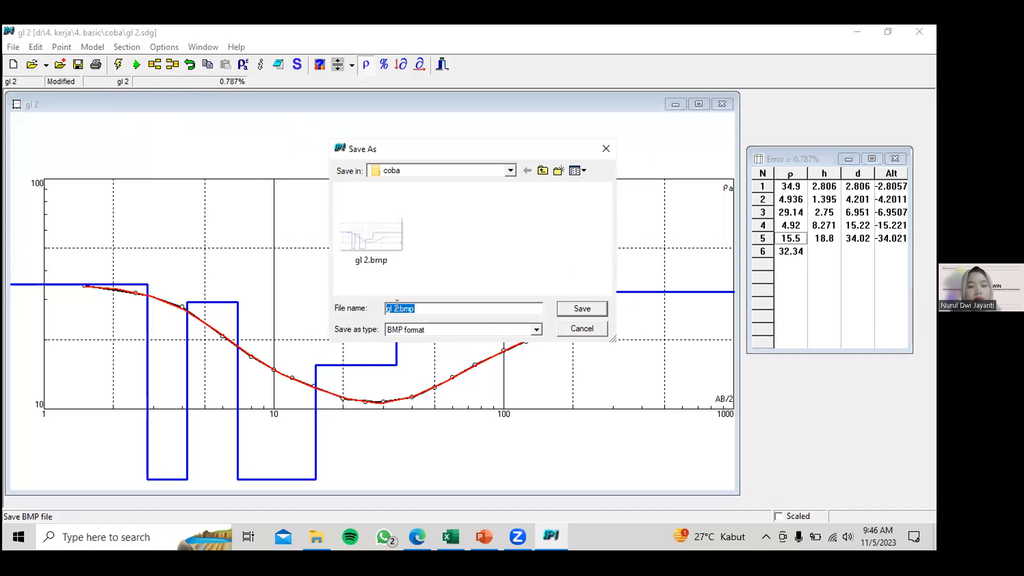
pyautogui.click(395, 306)
pyautogui.write('table')
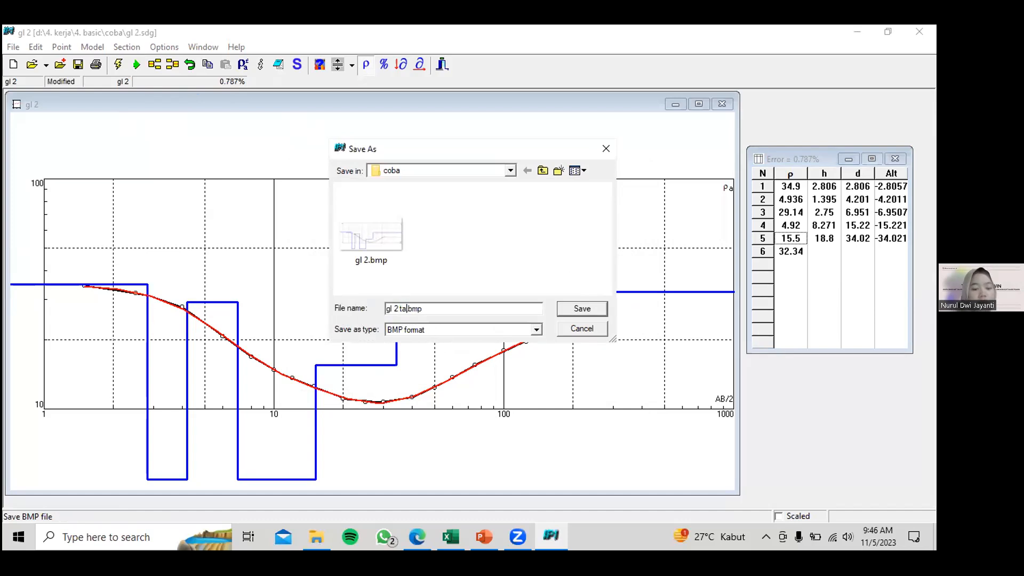
pyautogui.click(584, 304)
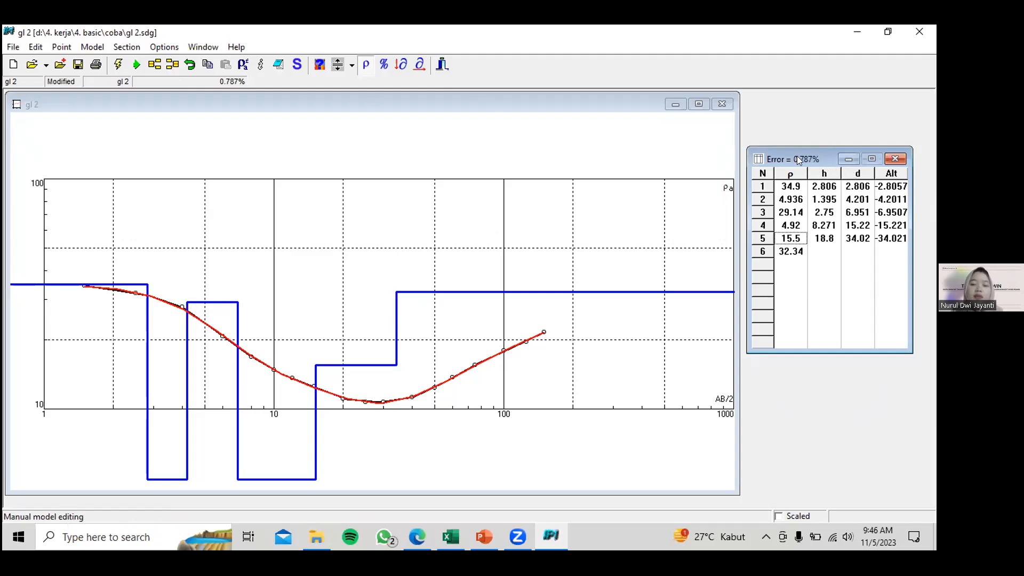
# Reposition the layer table window so it slightly overlaps the edge of the gl 2 curve window.
pyautogui.moveTo(796, 156); pyautogui.dragTo(736, 190)
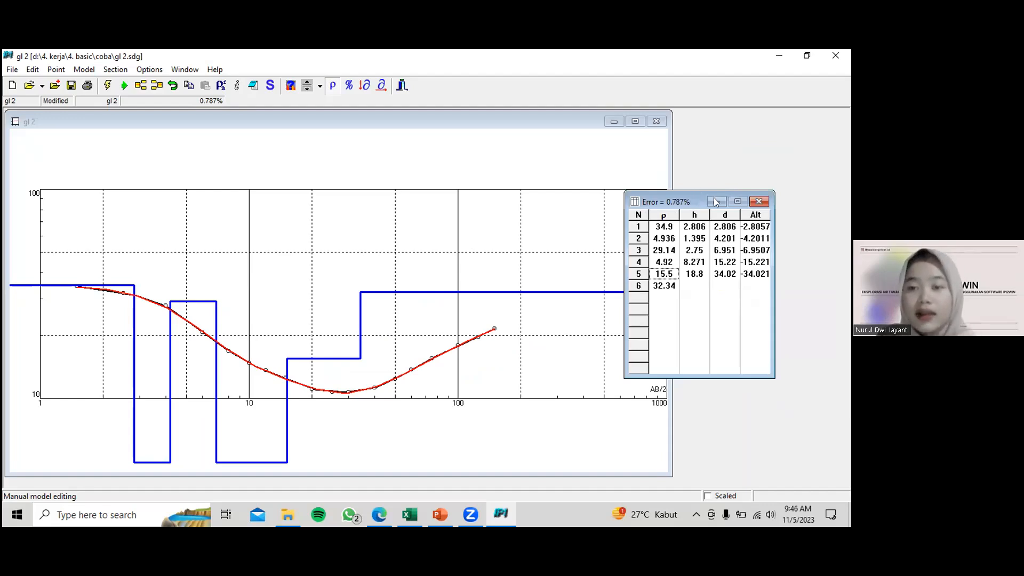
pyautogui.moveTo(703, 202); pyautogui.dragTo(721, 204)
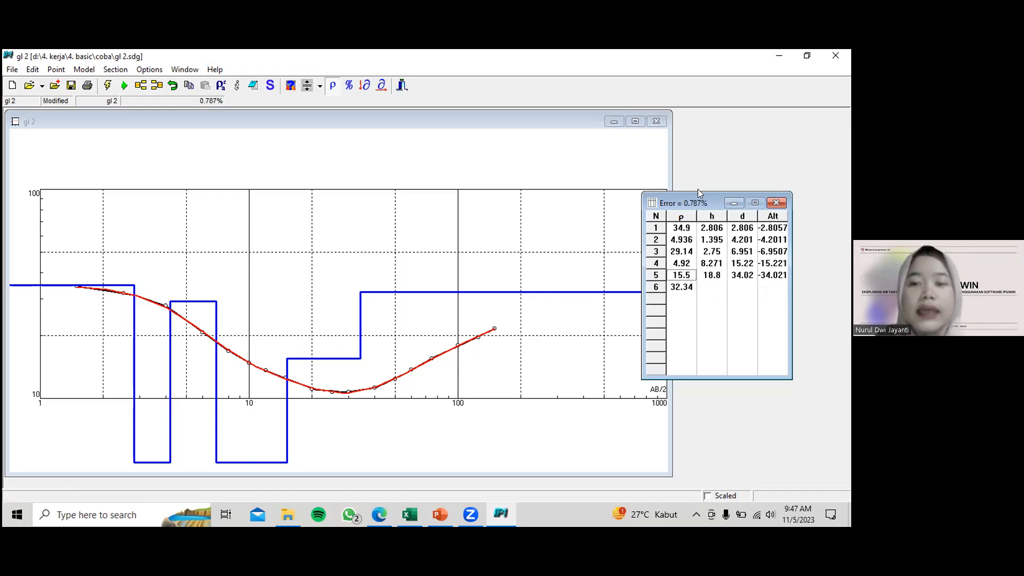
pyautogui.moveTo(693, 201); pyautogui.dragTo(732, 192)
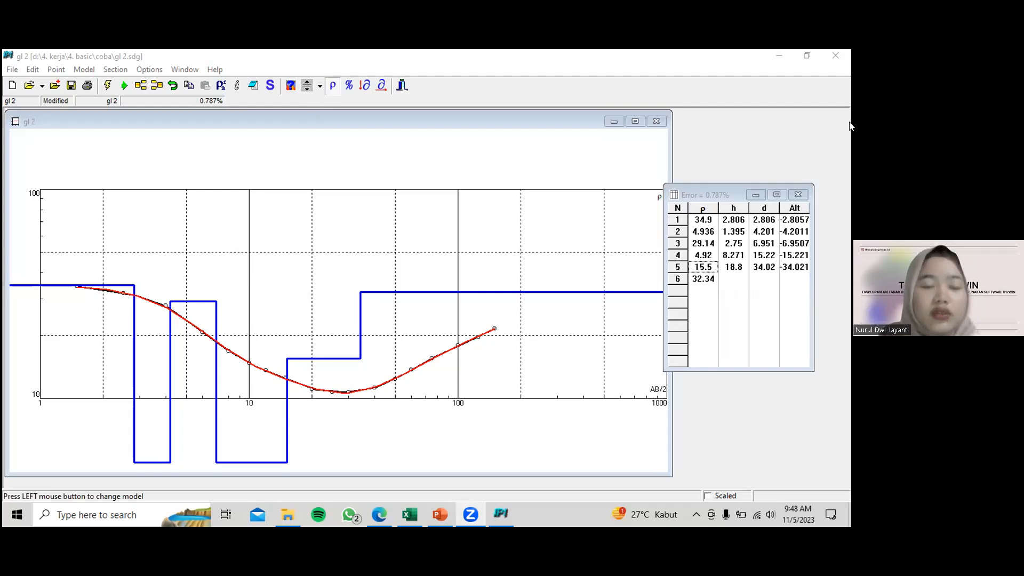
# Switch to Edge and look back through panduan praktikum.pdf from the geoelectric interpretation section to the opening pages.
pyautogui.click(380, 513)
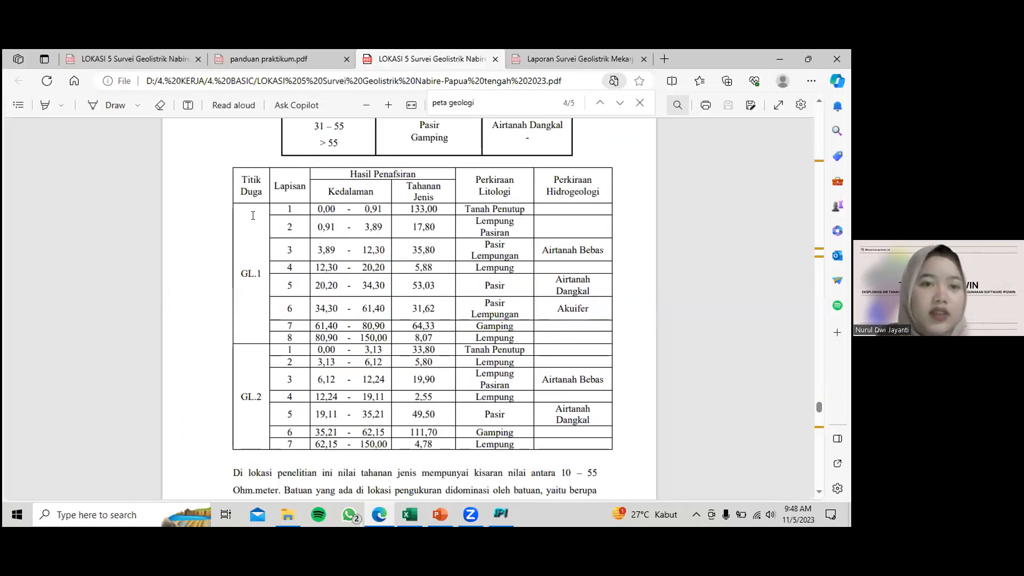
pyautogui.click(272, 59)
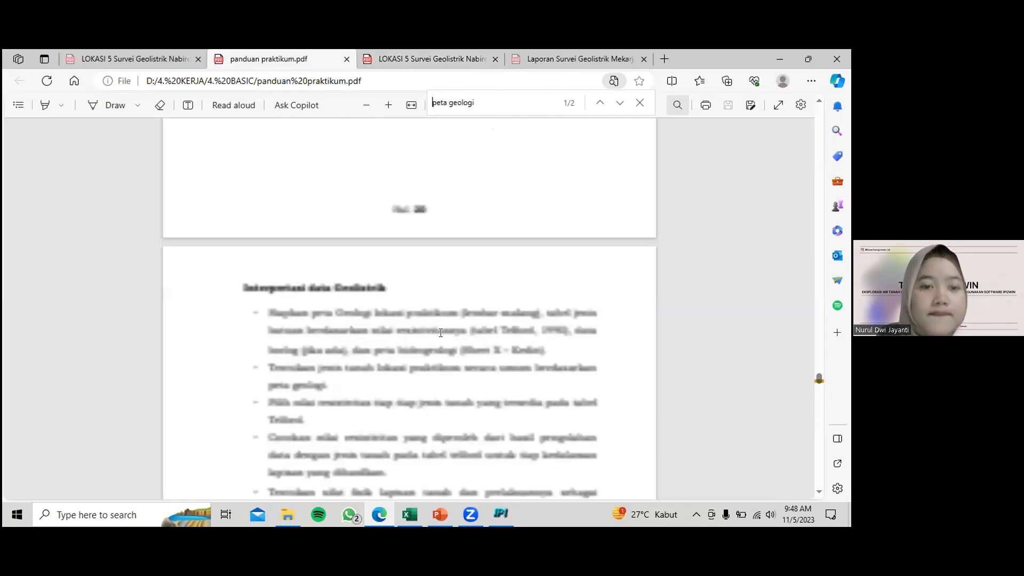
pyautogui.scroll(15, 422, 346)
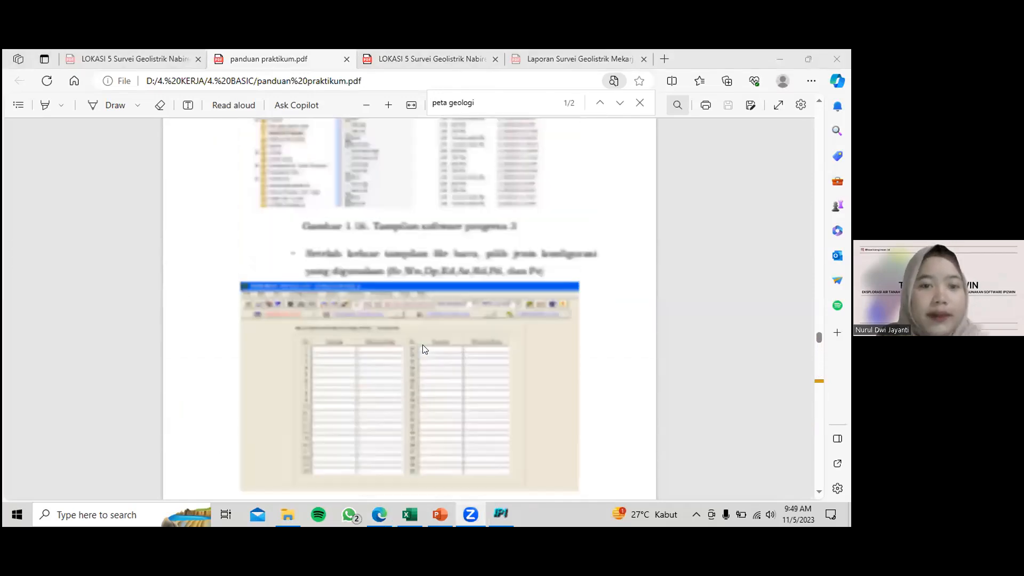
pyautogui.scroll(15, 424, 349)
pyautogui.scroll(15, 424, 349)
pyautogui.scroll(15, 424, 349)
pyautogui.scroll(15, 424, 349)
pyautogui.scroll(15, 422, 346)
pyautogui.scroll(15, 422, 347)
pyautogui.scroll(15, 422, 348)
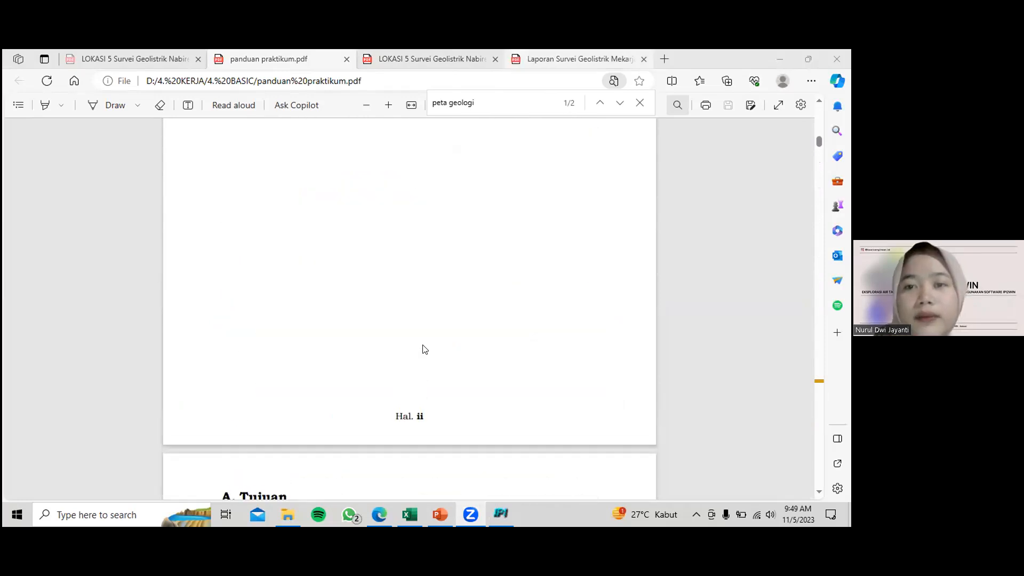
# Examine the Loke (2004) rock resistivity chart, activity sequence and equipment pages in the Mekarjaya survey report, and return to IPI2win.
pyautogui.click(569, 59)
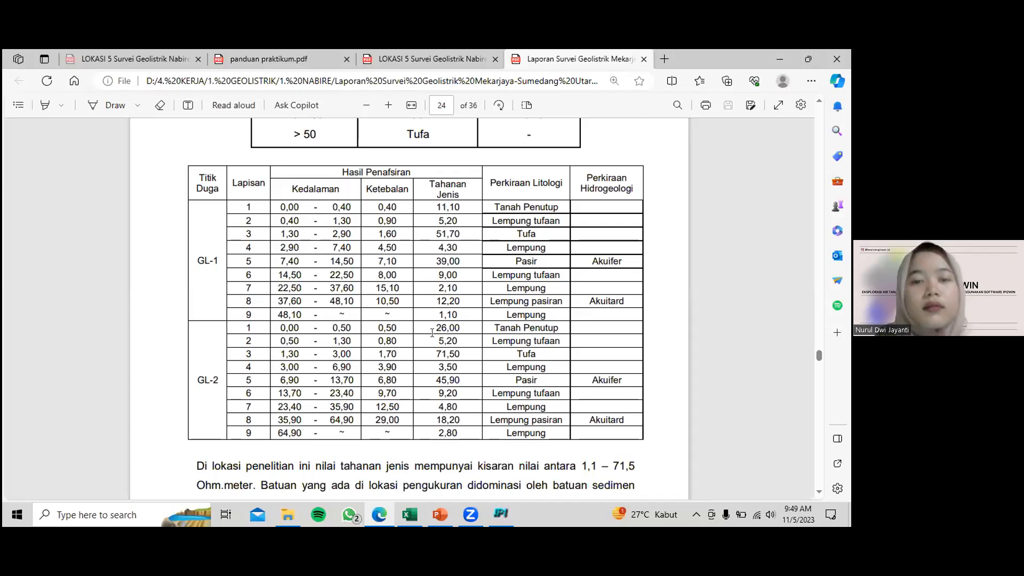
pyautogui.scroll(20, 396, 308)
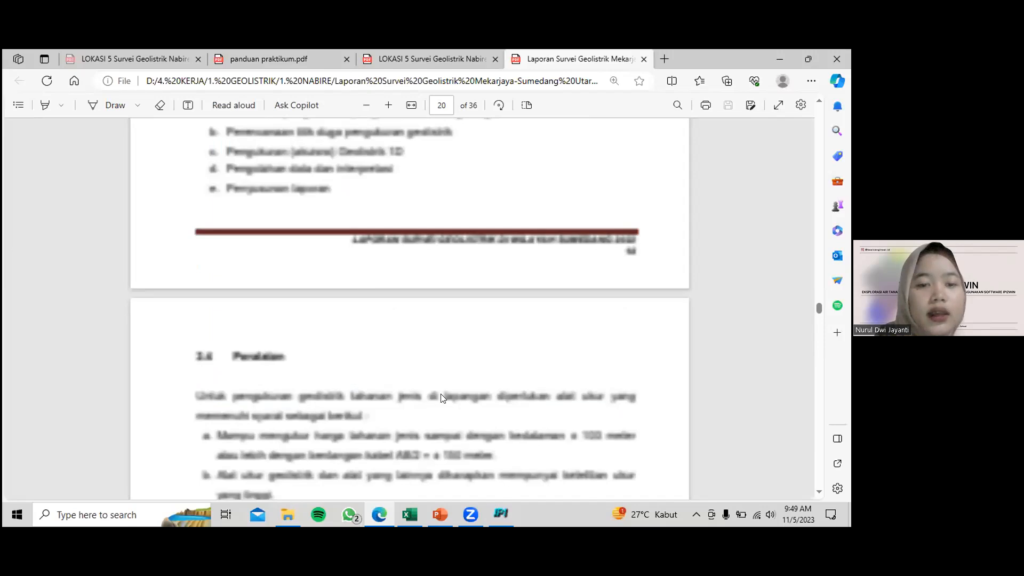
pyautogui.scroll(6, 446, 393)
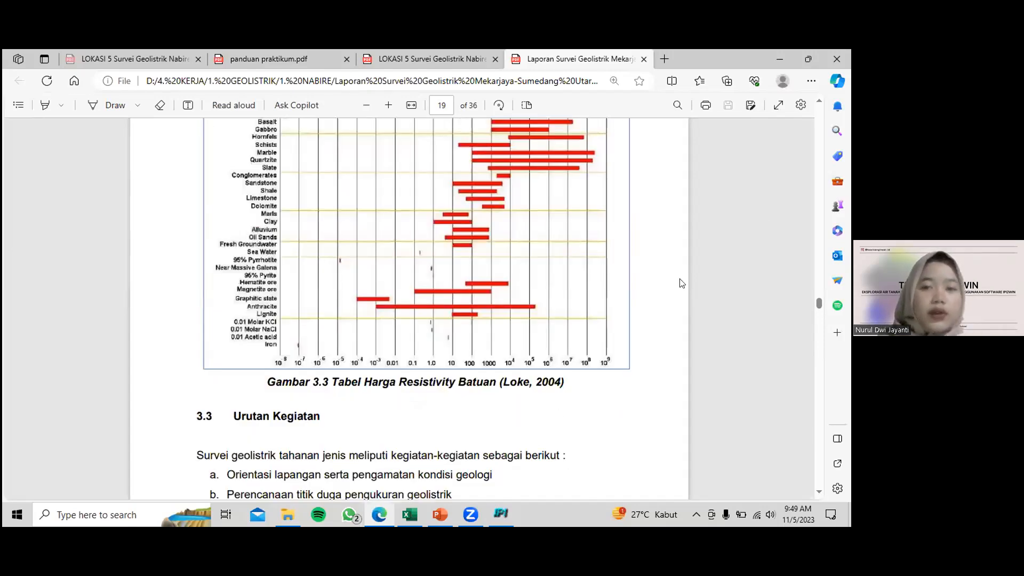
pyautogui.scroll(5, 384, 343)
pyautogui.scroll(-10, 383, 340)
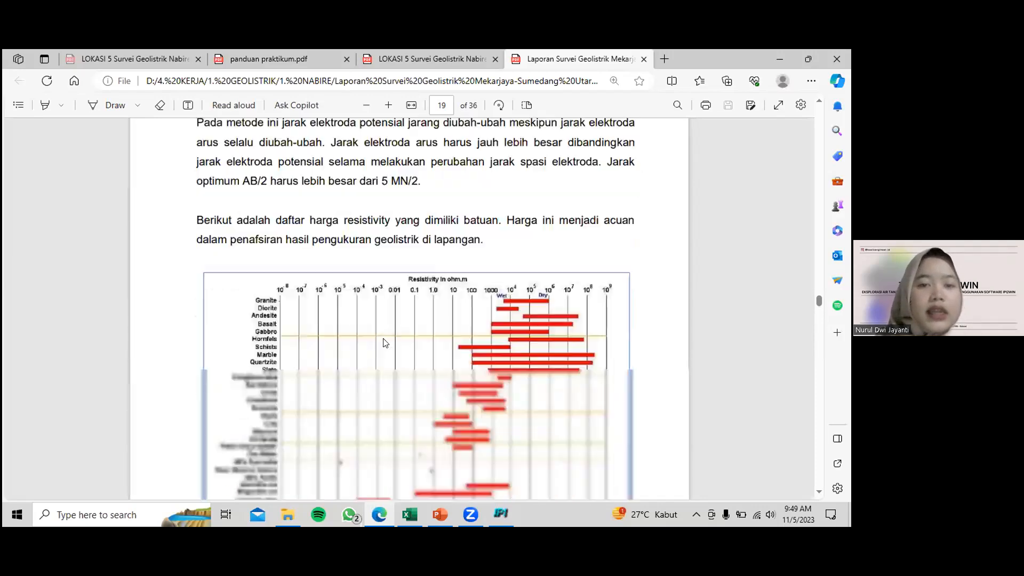
pyautogui.scroll(-4, 385, 342)
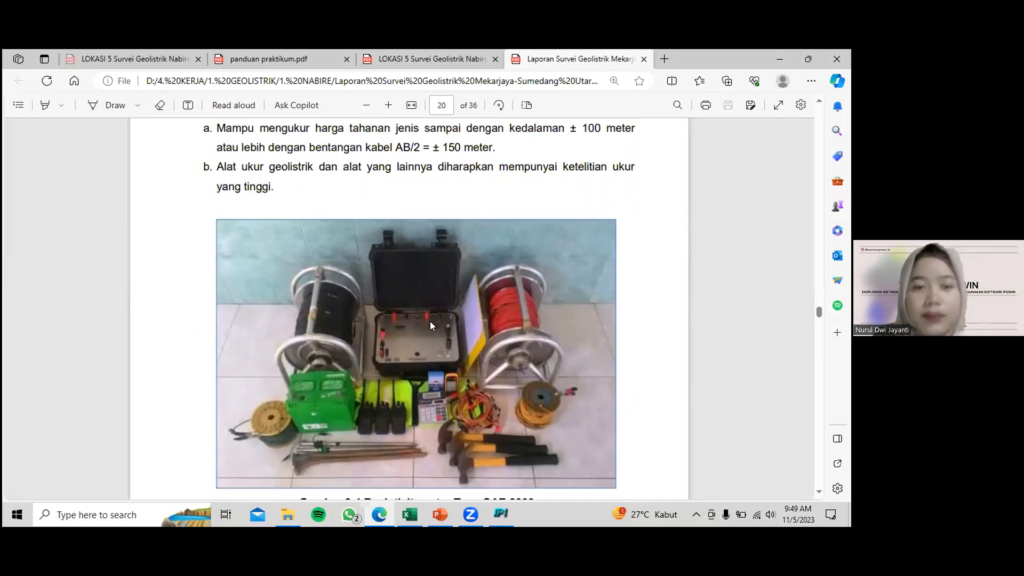
pyautogui.scroll(-8, 430, 321)
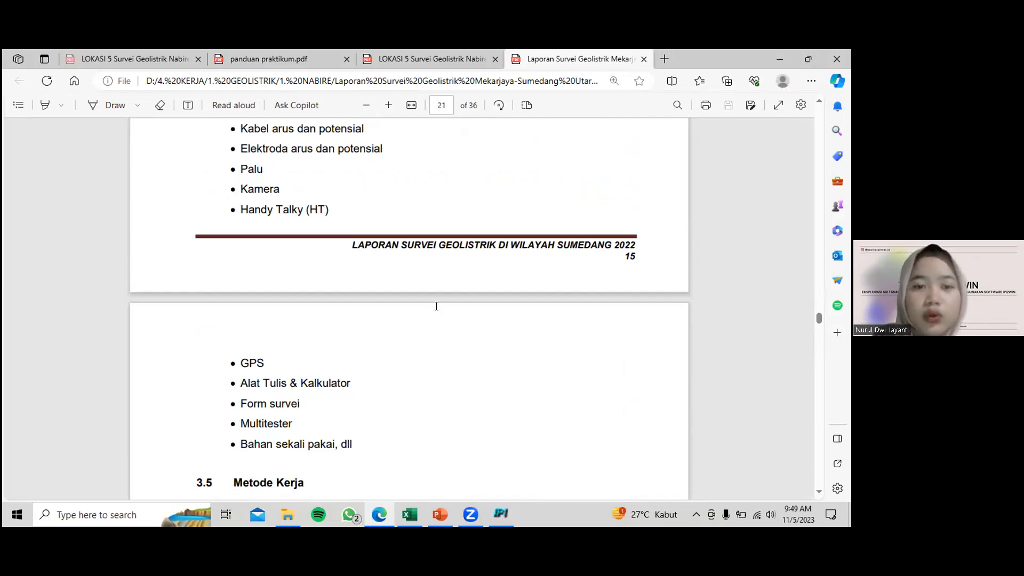
pyautogui.scroll(10, 436, 306)
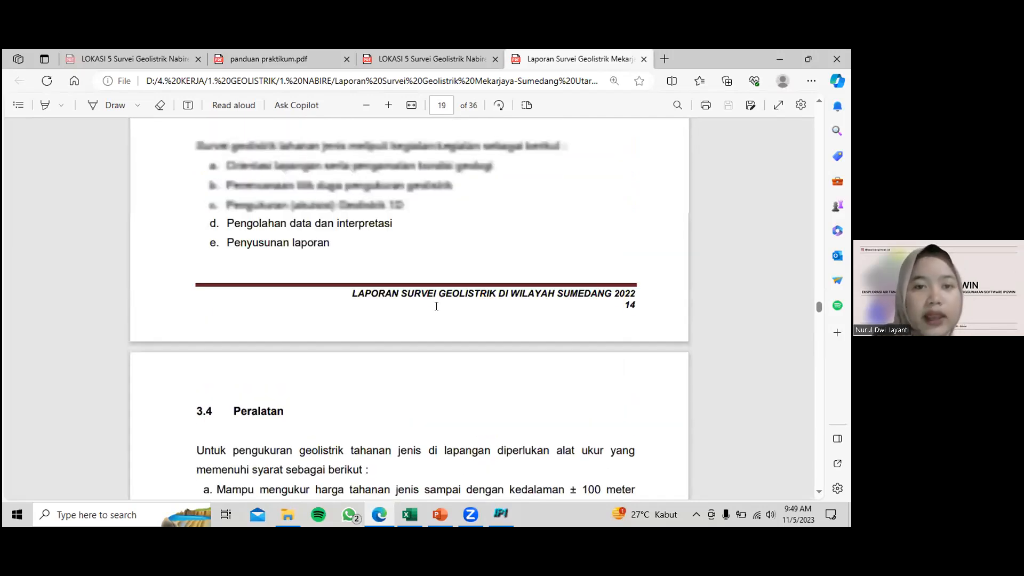
pyautogui.scroll(4, 436, 306)
pyautogui.scroll(-10, 421, 320)
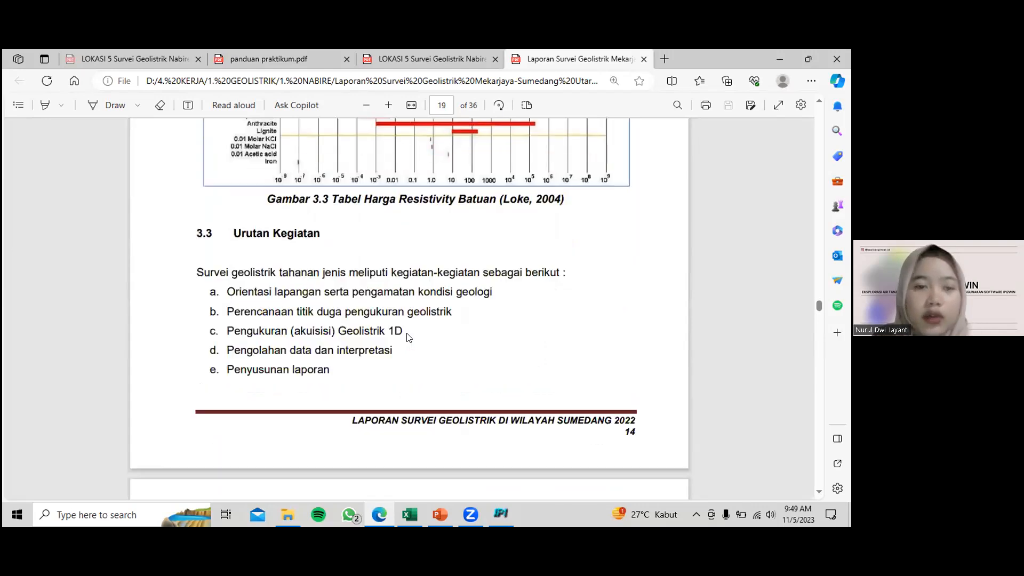
pyautogui.scroll(-9, 407, 334)
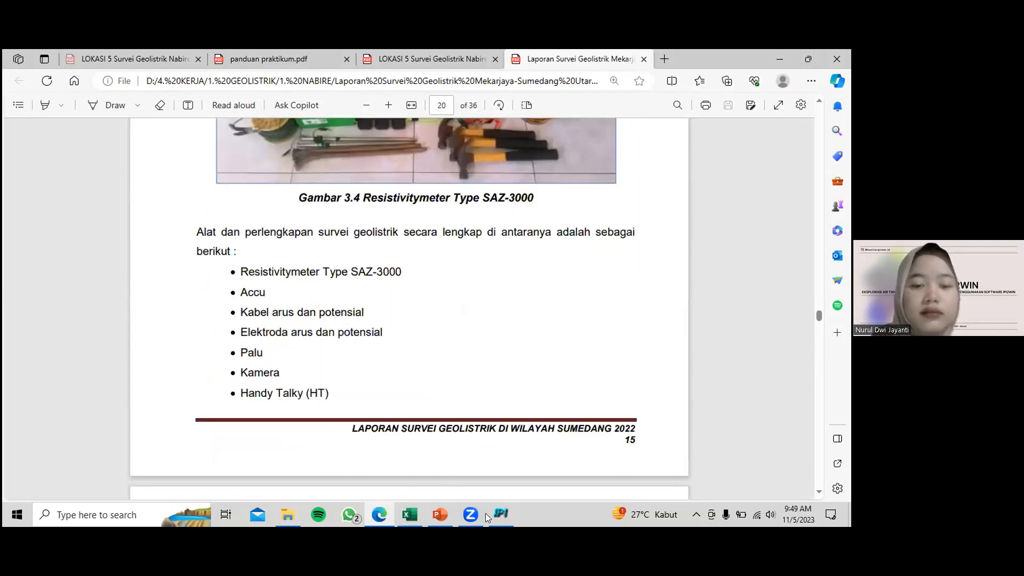
pyautogui.click(500, 514)
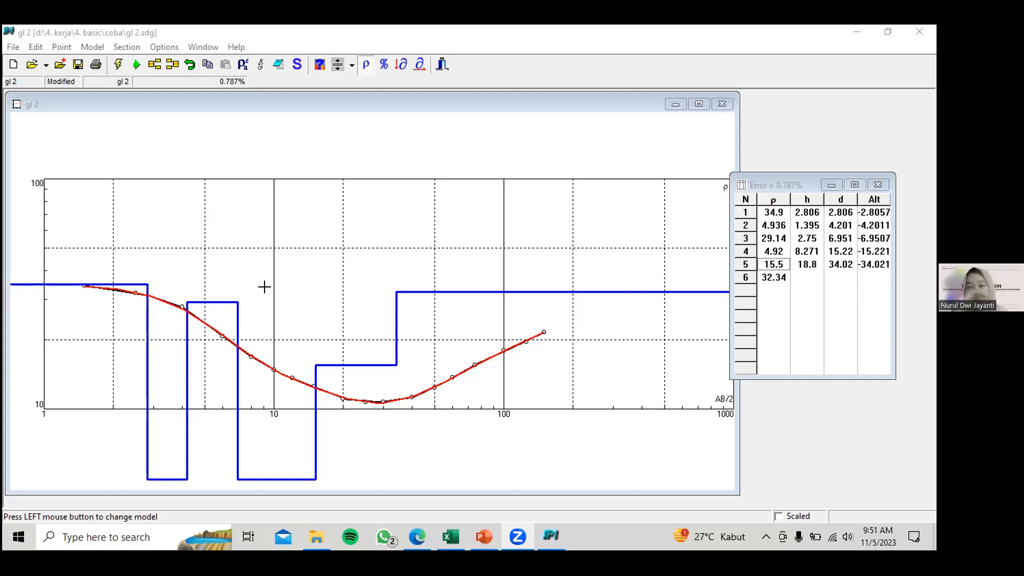
# View the example measurement data slide in PowerPoint, and go back in the Mekarjaya report in Edge to the BAB III method chapter.
pyautogui.click(482, 536)
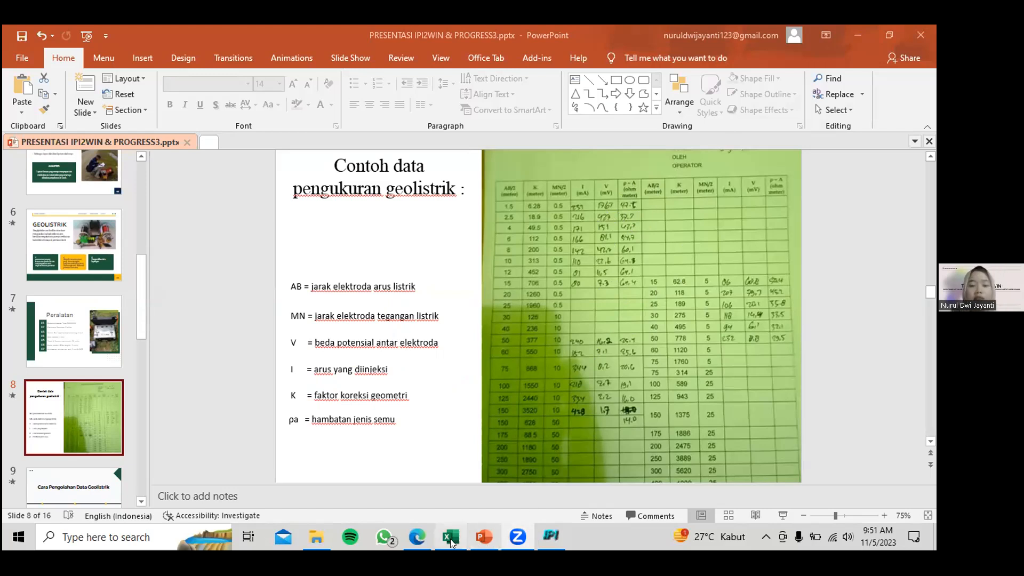
pyautogui.click(423, 539)
pyautogui.scroll(10, 511, 407)
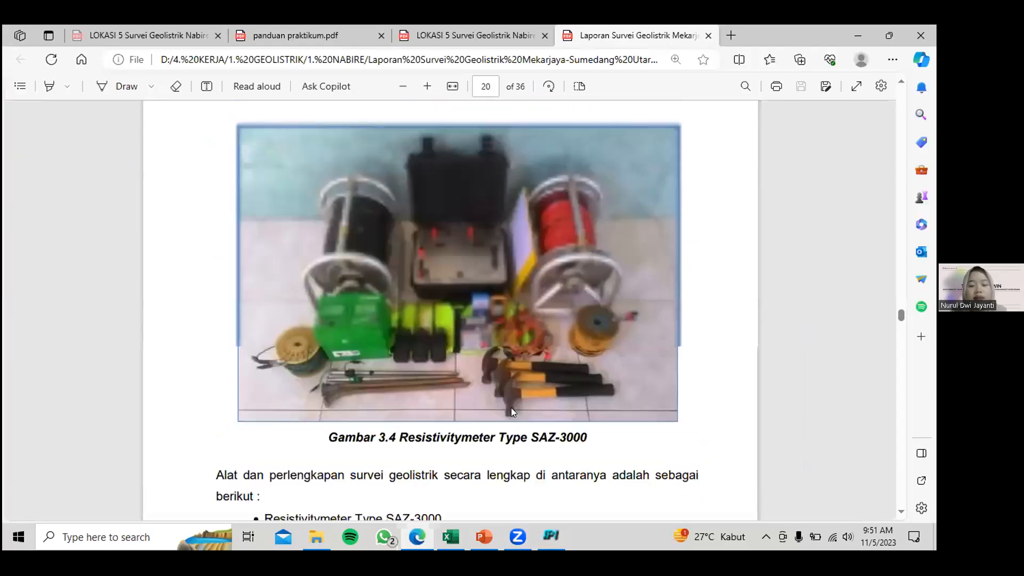
pyautogui.scroll(20, 461, 341)
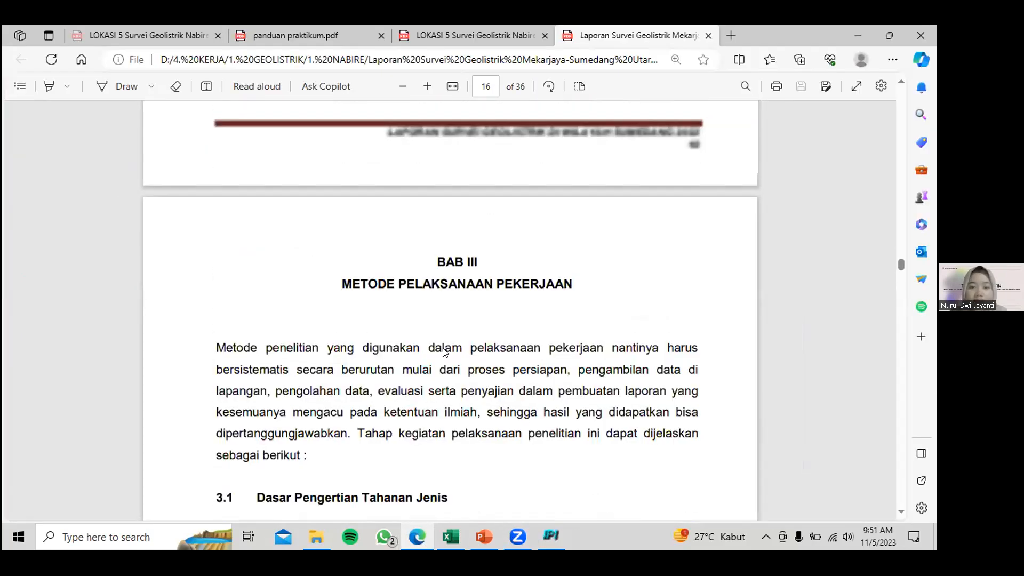
# Examine the data-processing formulas for geometric factor and apparent resistivity in panduan praktikum.pdf, and switch back to IPI2win.
pyautogui.hotkey('ctrl', 'shift', 'Tab')
pyautogui.hotkey('ctrl', 'shift', 'Tab')
pyautogui.scroll(-14, 434, 369)
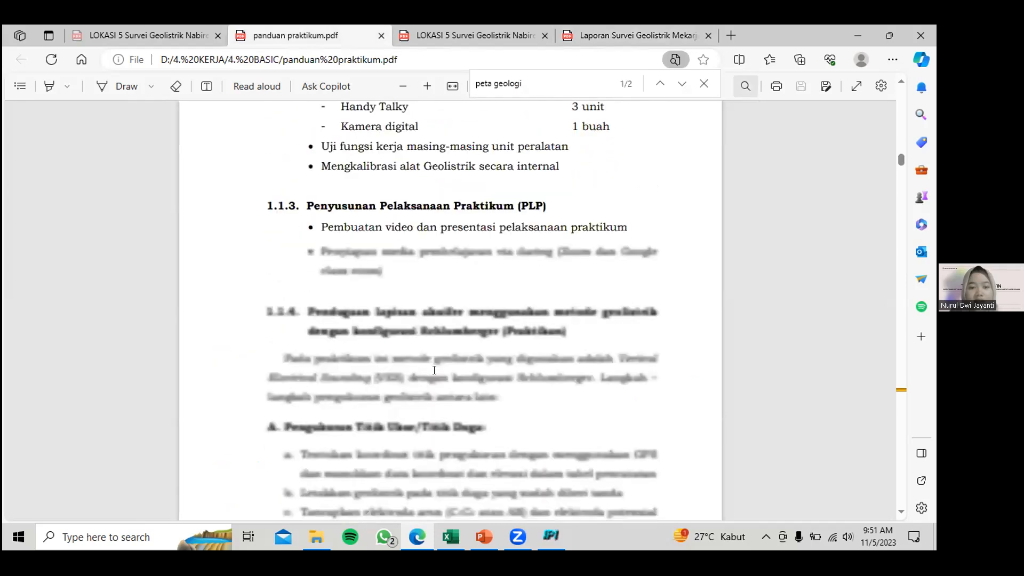
pyautogui.scroll(-15, 434, 369)
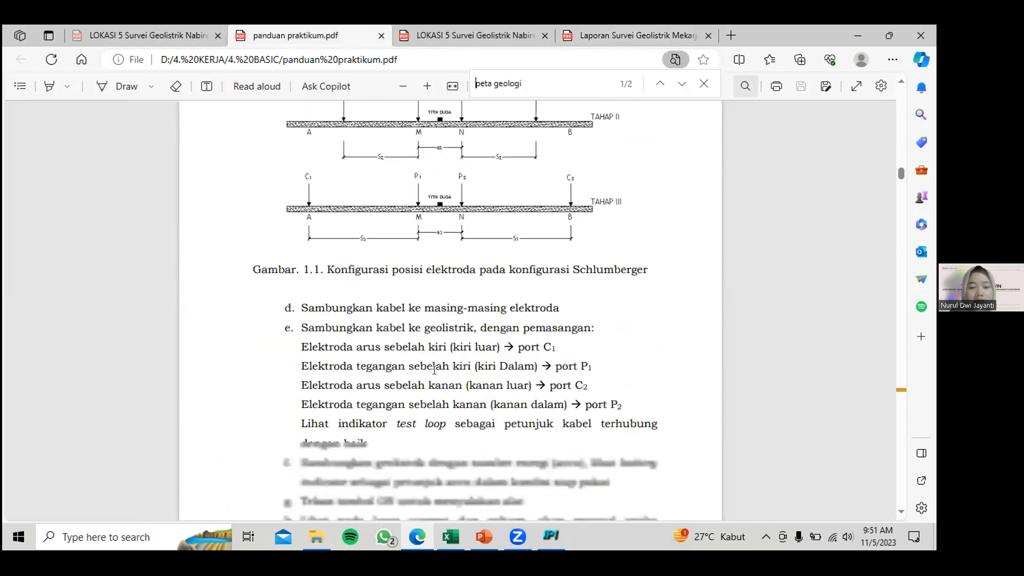
pyautogui.scroll(-10, 434, 370)
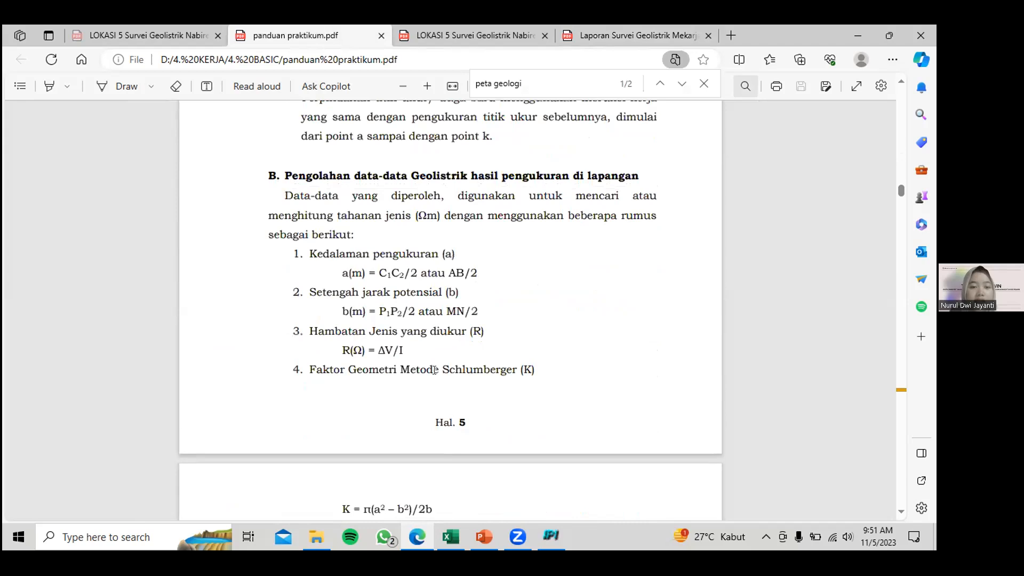
pyautogui.scroll(2, 322, 221)
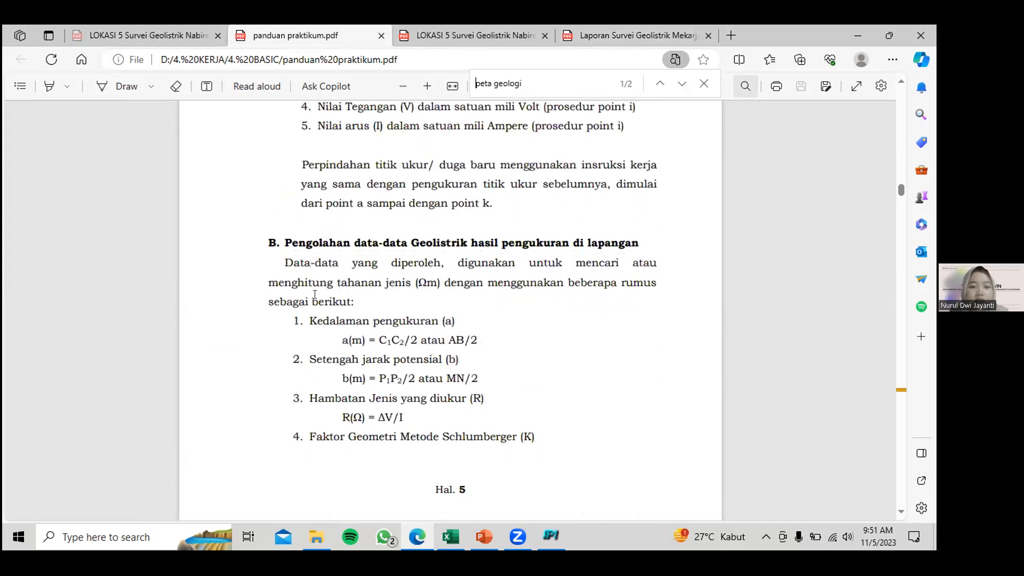
pyautogui.scroll(-2, 323, 313)
pyautogui.scroll(-1, 323, 282)
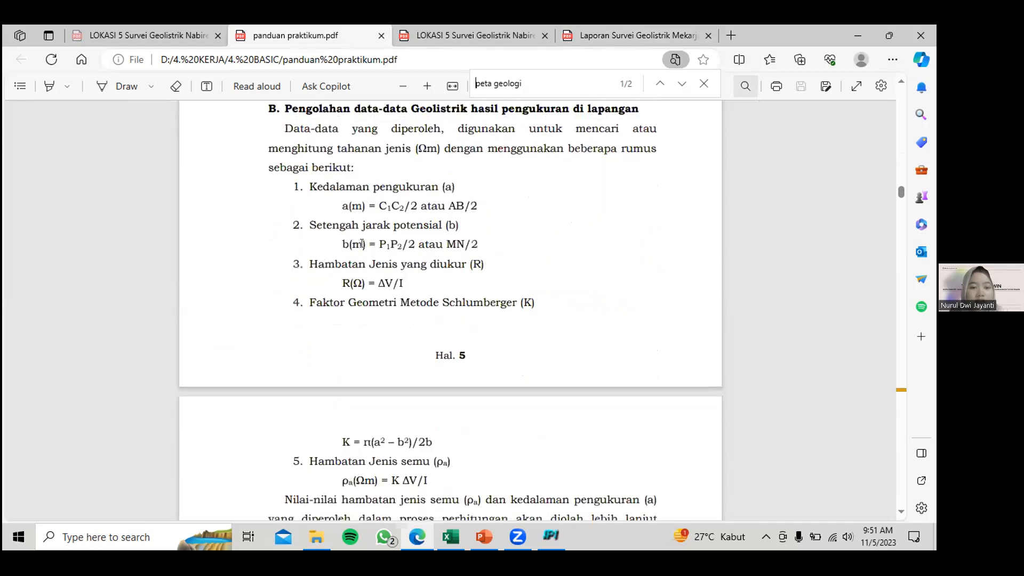
pyautogui.scroll(-1, 351, 263)
pyautogui.scroll(-1, 323, 368)
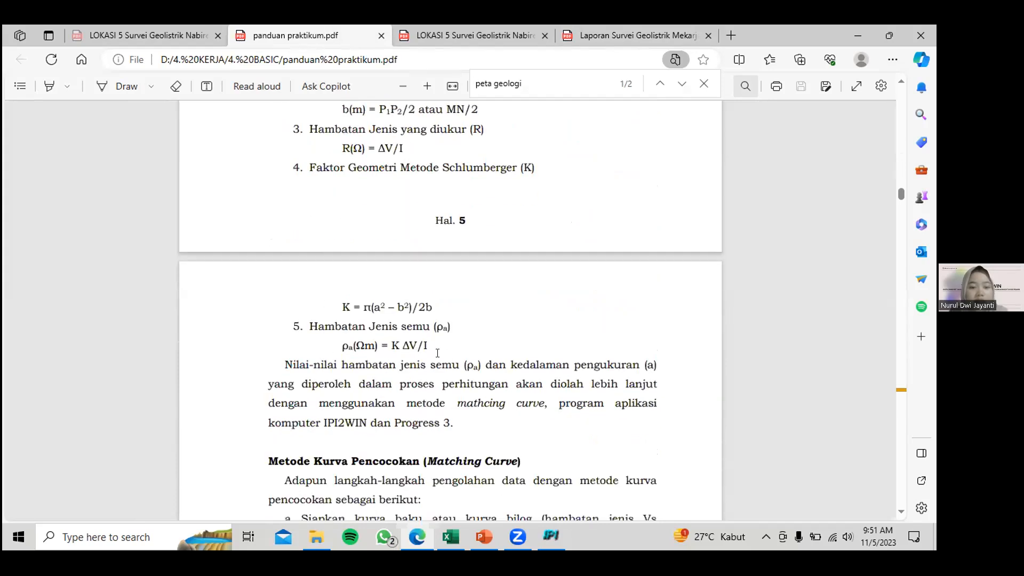
pyautogui.scroll(2, 434, 356)
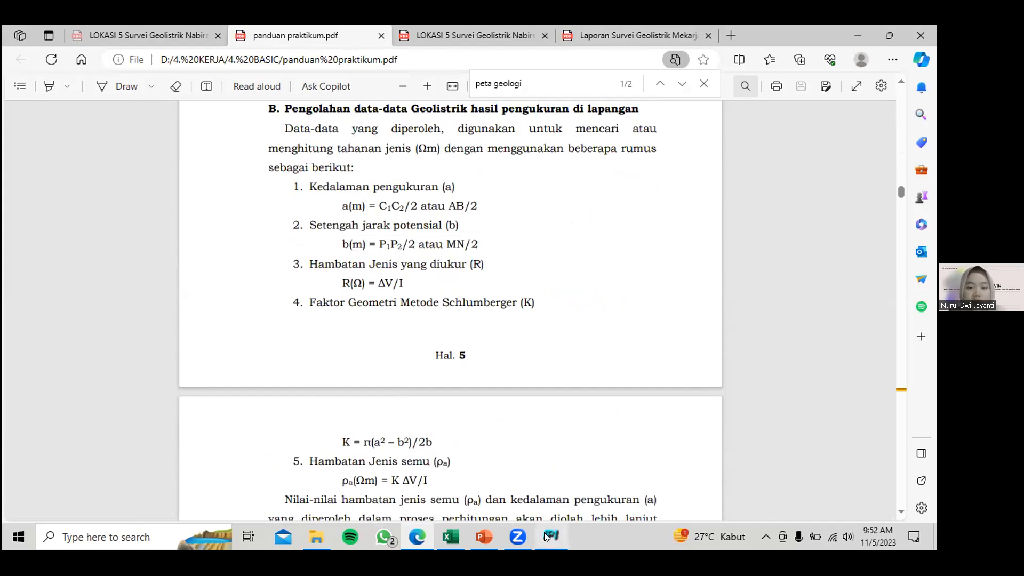
pyautogui.moveTo(547, 535)
pyautogui.moveTo(489, 537)
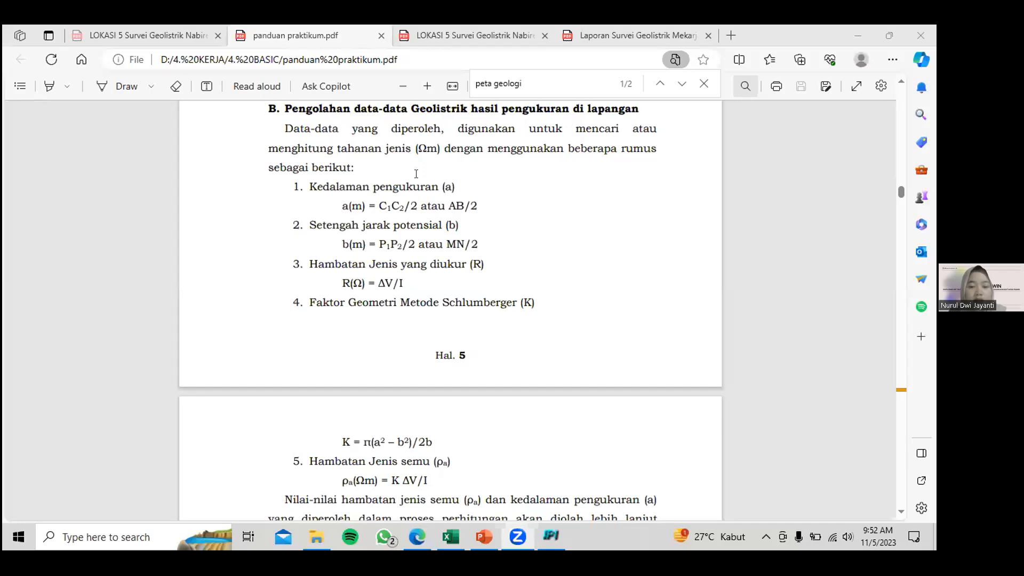
pyautogui.click(551, 536)
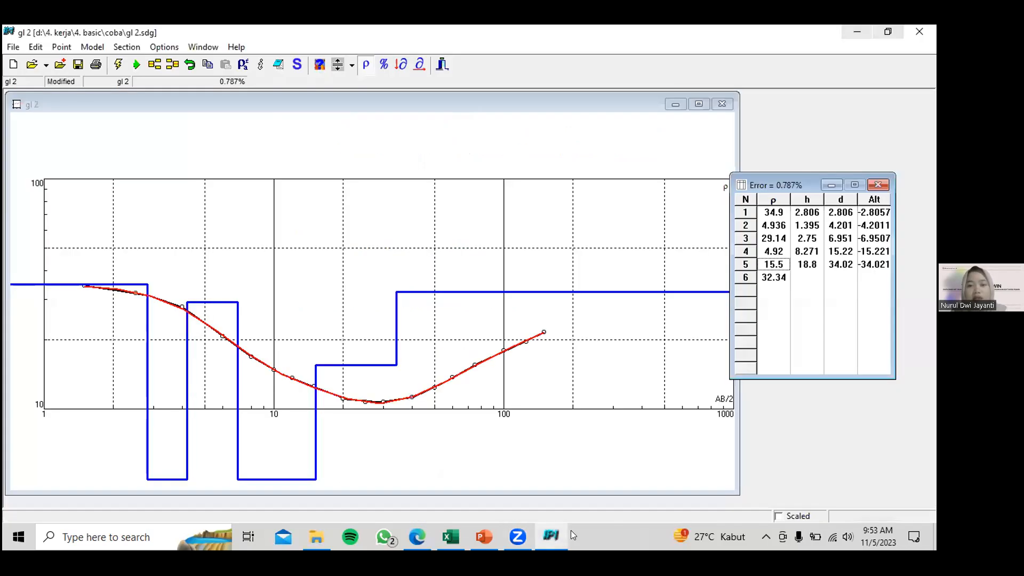
# Try layer 6 at about 30.1 resistivity, moving its upper boundary out to about 511 m depth and back to about 31.6 m.
pyautogui.moveTo(454, 292)
pyautogui.mouseDown()
pyautogui.moveTo(455, 239)
pyautogui.moveTo(459, 299)
pyautogui.mouseUp()
pyautogui.moveTo(393, 327); pyautogui.dragTo(657, 340)
pyautogui.moveTo(657, 344); pyautogui.dragTo(663, 347)
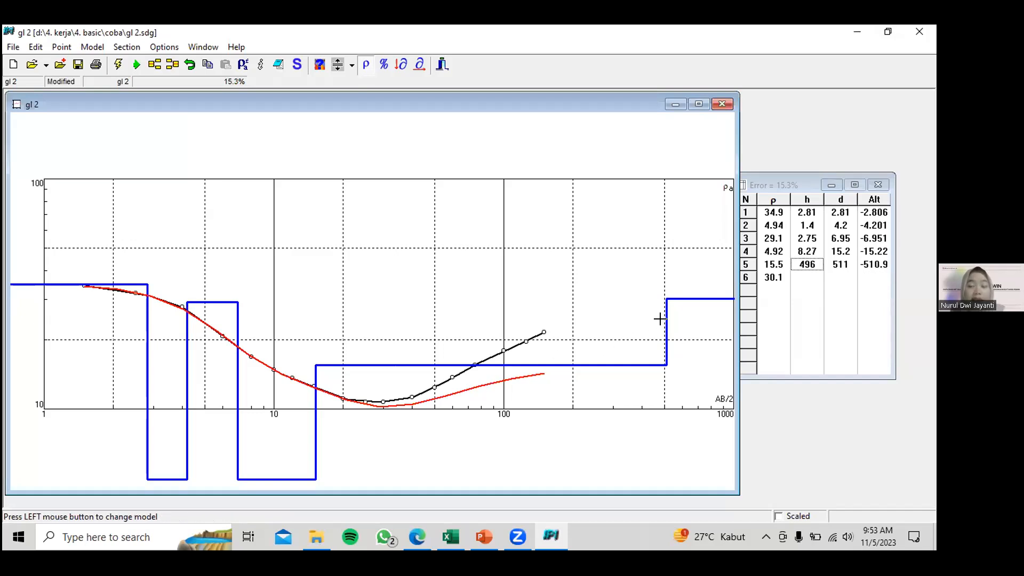
pyautogui.moveTo(660, 318); pyautogui.dragTo(382, 322)
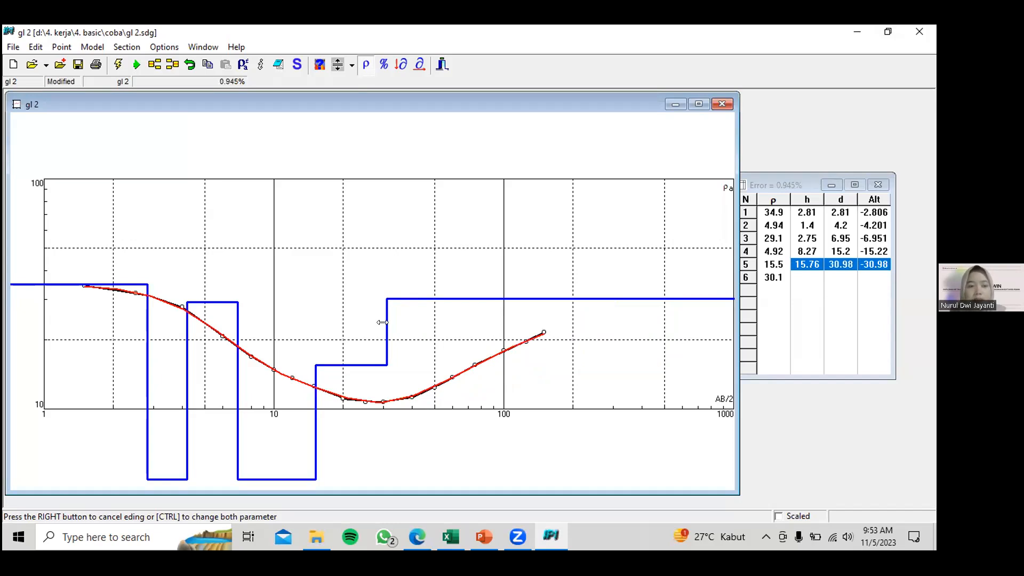
pyautogui.moveTo(382, 322)
pyautogui.mouseDown()
pyautogui.moveTo(424, 326)
pyautogui.moveTo(369, 328)
pyautogui.moveTo(401, 337)
pyautogui.moveTo(391, 339)
pyautogui.mouseUp()
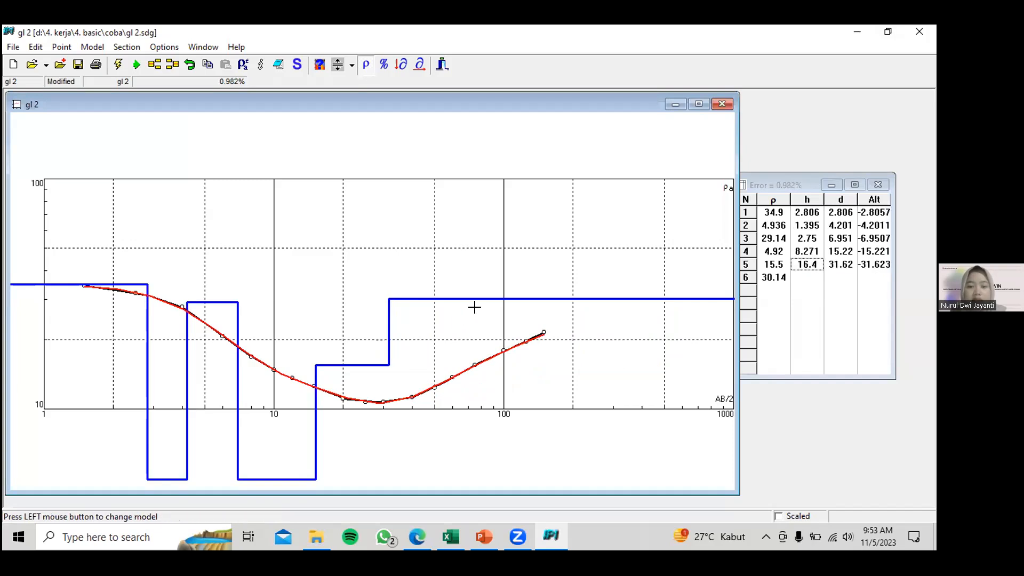
# Adjust the model curve to about 20.5 resistivity and 39.1 m thickness for layer 5, and about 32.1 resistivity for layer 6.
pyautogui.moveTo(473, 299); pyautogui.dragTo(469, 293)
pyautogui.moveTo(393, 340); pyautogui.dragTo(443, 382)
pyautogui.moveTo(472, 309); pyautogui.dragTo(443, 306)
pyautogui.moveTo(415, 388); pyautogui.dragTo(402, 336)
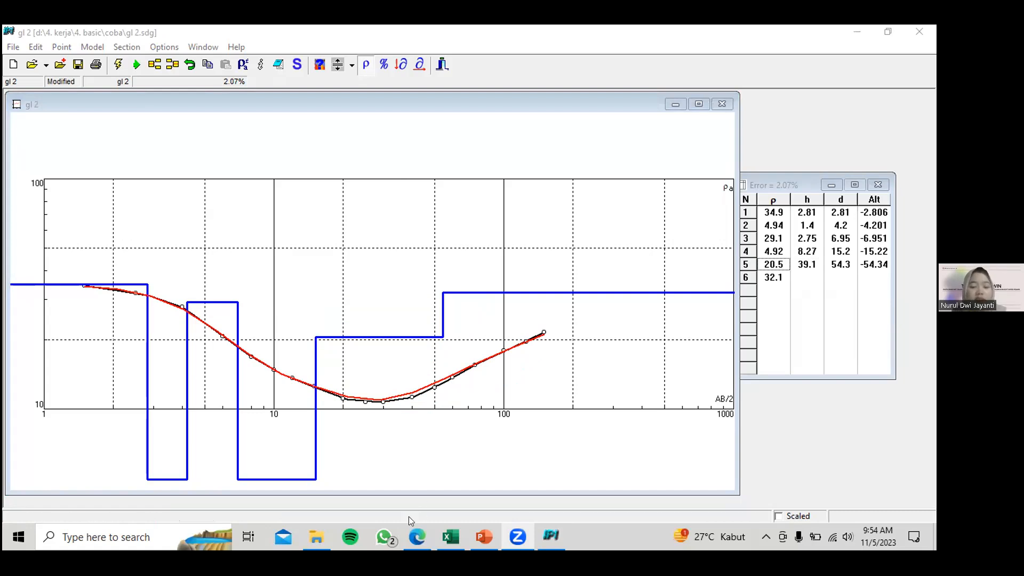
# Switch to File Explorer and open NBR_GL_Peta Geologi.jpg from the 1. NABIRE folder under 4. KERJA, 1. GEOLISTRIK.
pyautogui.click(316, 535)
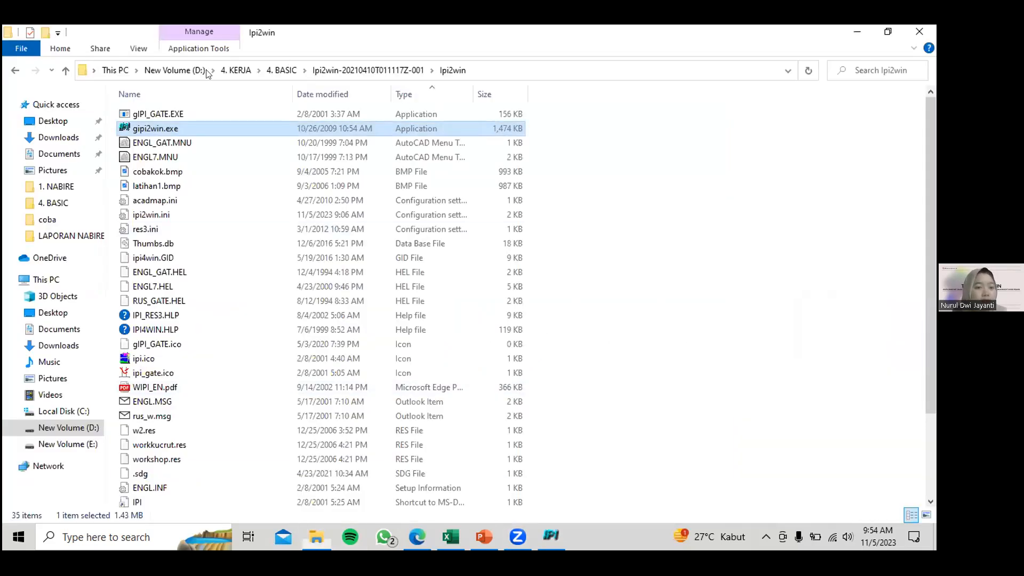
pyautogui.click(229, 70)
pyautogui.doubleClick(170, 127)
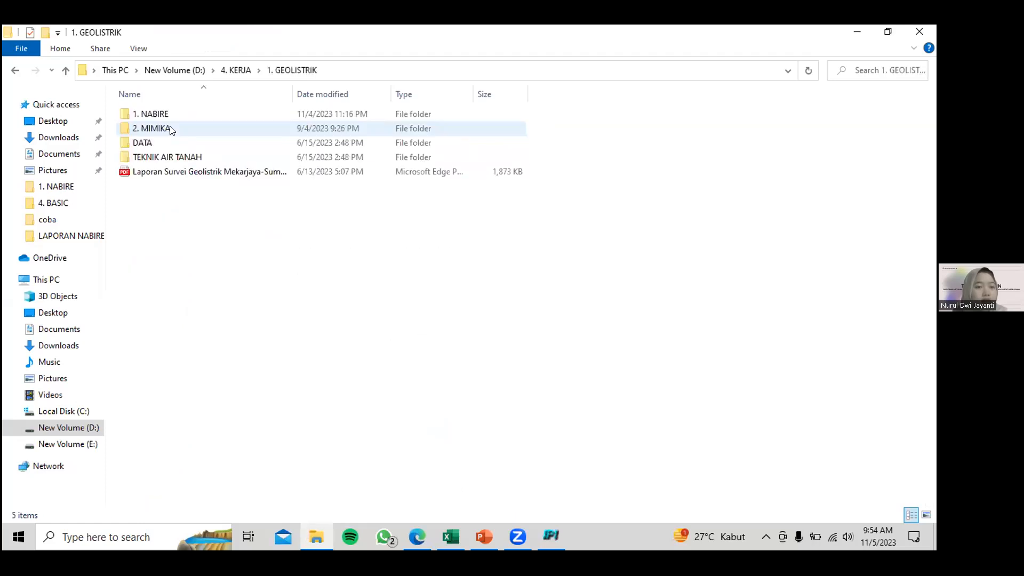
pyautogui.doubleClick(155, 114)
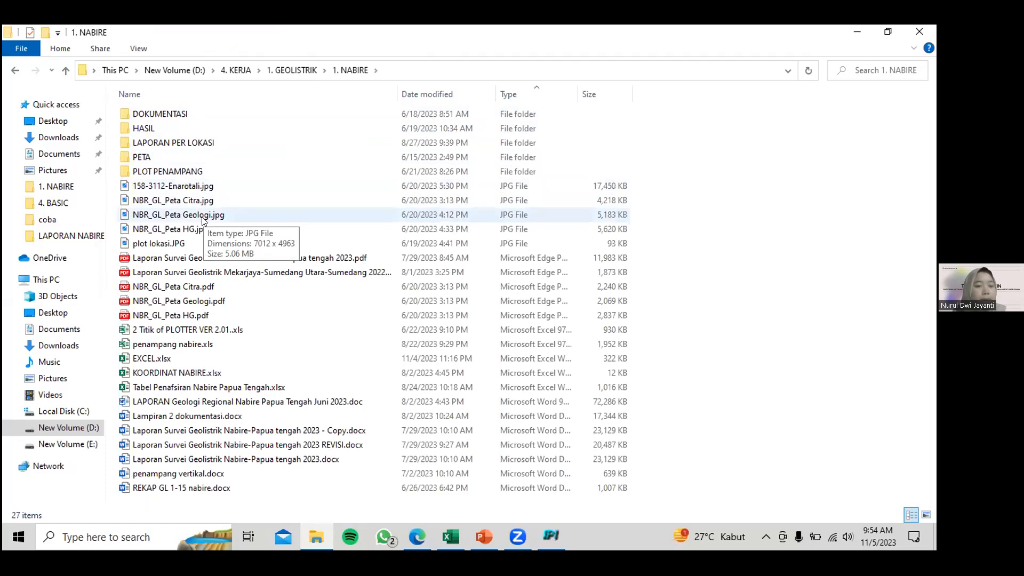
pyautogui.scroll(1, 203, 214)
pyautogui.click(194, 197)
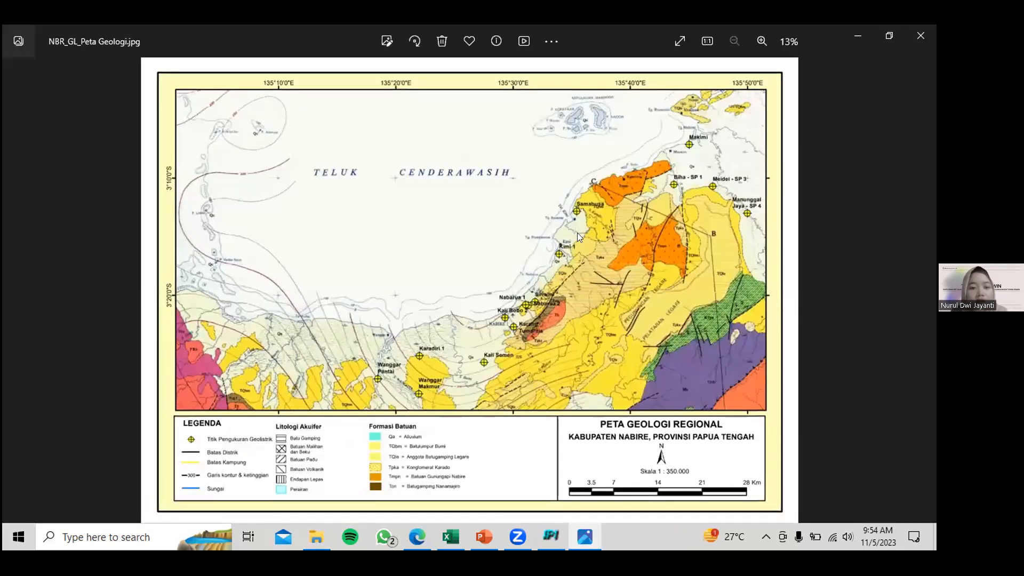
# Examine the geoelectric measurement points on the Nabire regional geology map, especially around Wanggar Pantai, Wanggar Makmur and Karadiri 1.
pyautogui.scroll(4, 595, 298)
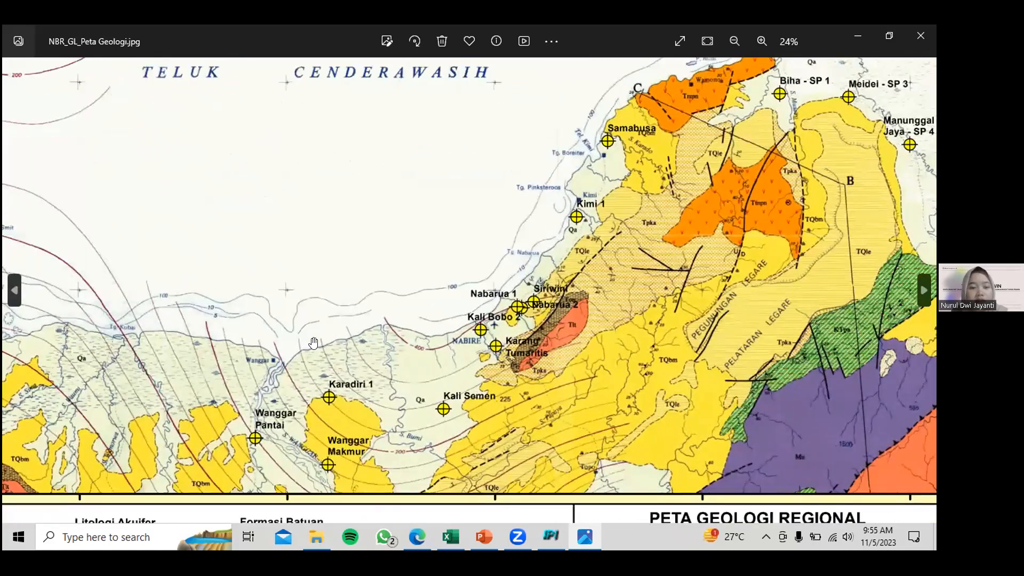
pyautogui.moveTo(412, 356); pyautogui.dragTo(348, 342)
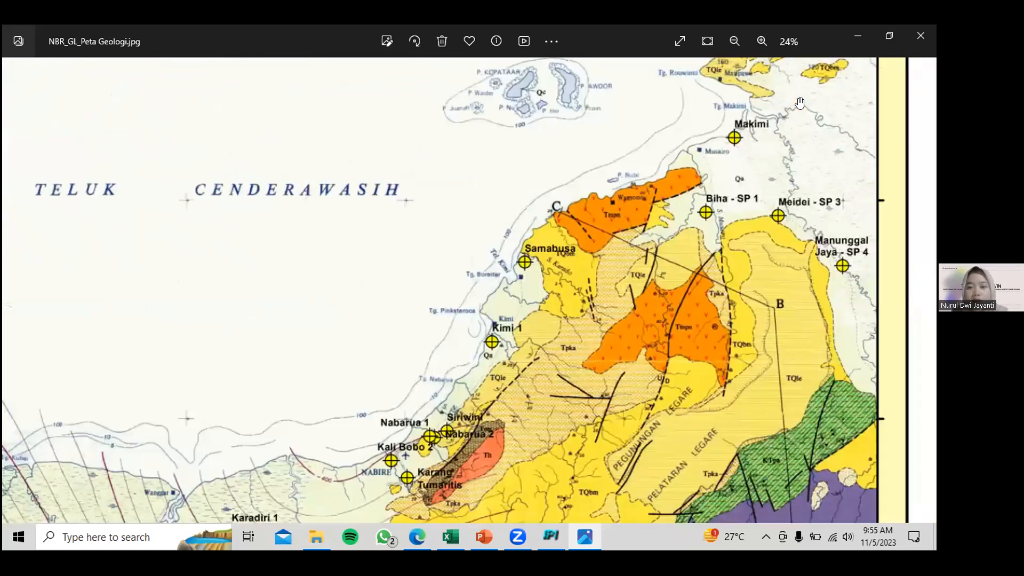
pyautogui.moveTo(398, 264); pyautogui.dragTo(365, 317)
pyautogui.scroll(1, 229, 427)
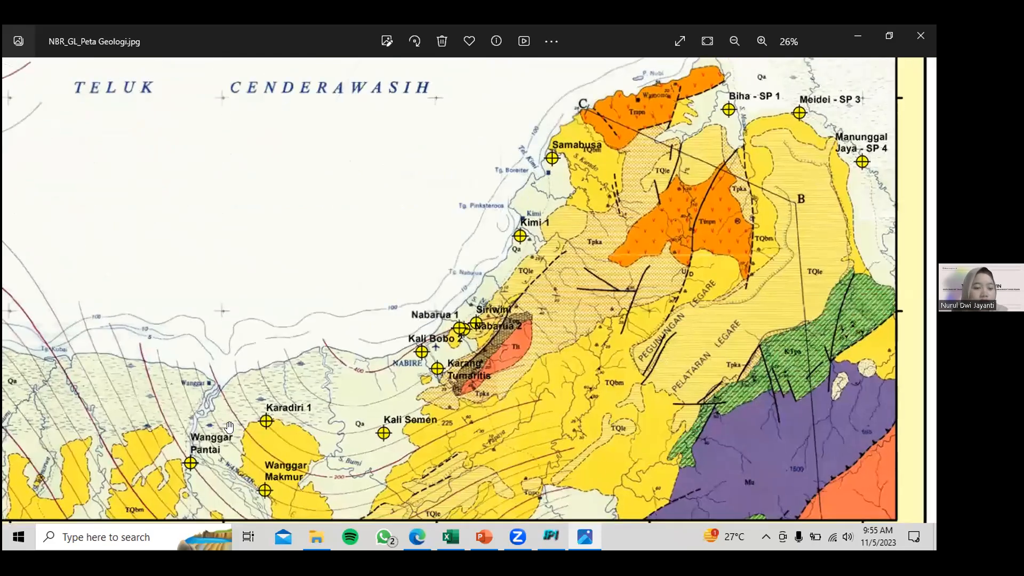
pyautogui.scroll(1, 230, 427)
pyautogui.scroll(3, 173, 352)
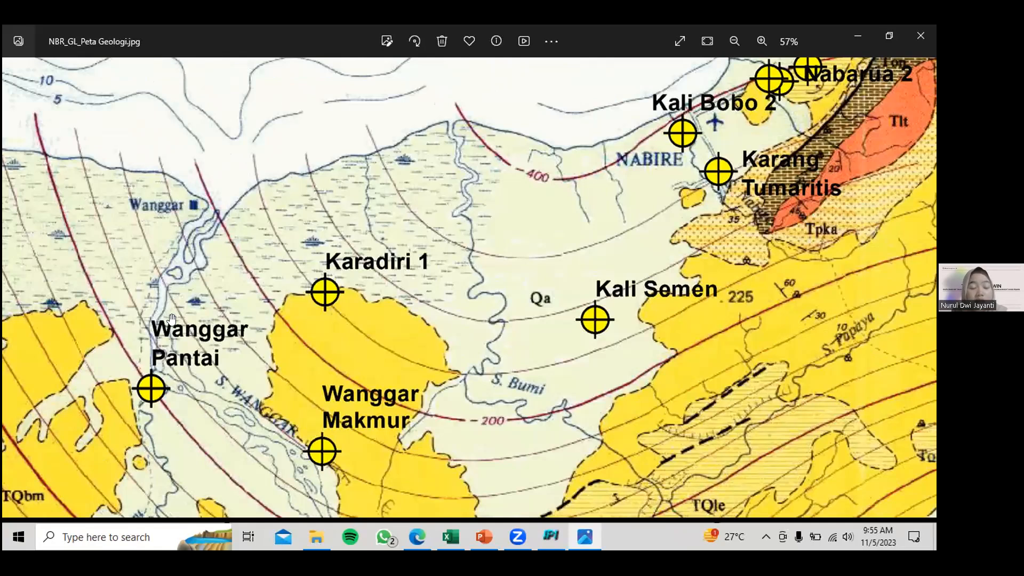
pyautogui.scroll(-2, 130, 327)
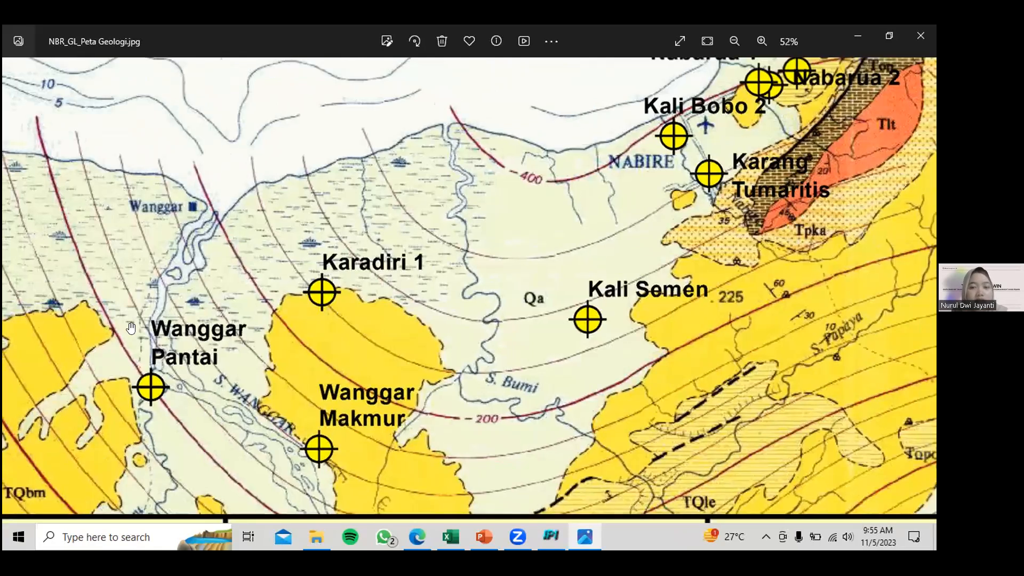
pyautogui.scroll(2, 176, 327)
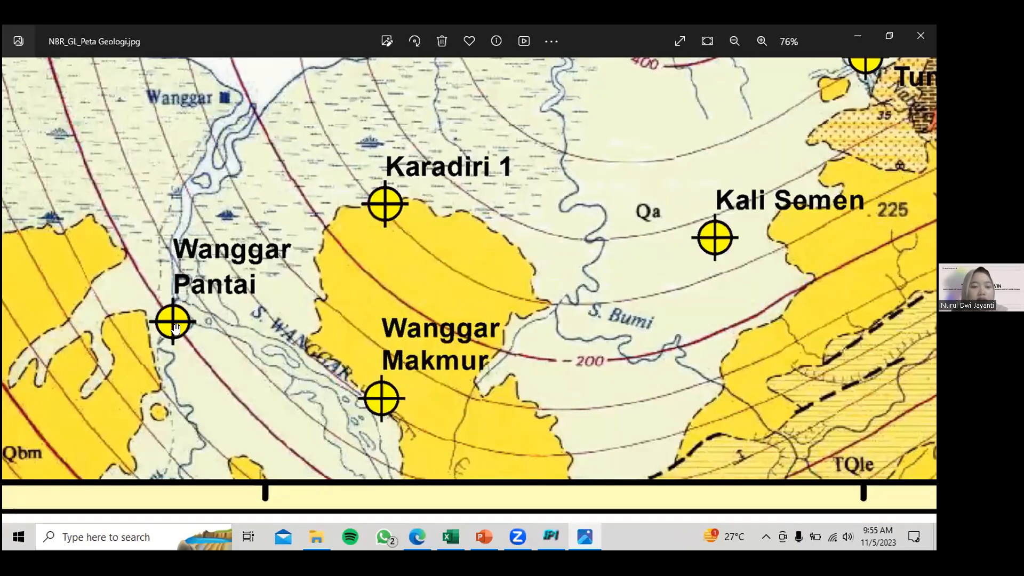
pyautogui.scroll(1, 176, 327)
pyautogui.scroll(-3, 176, 327)
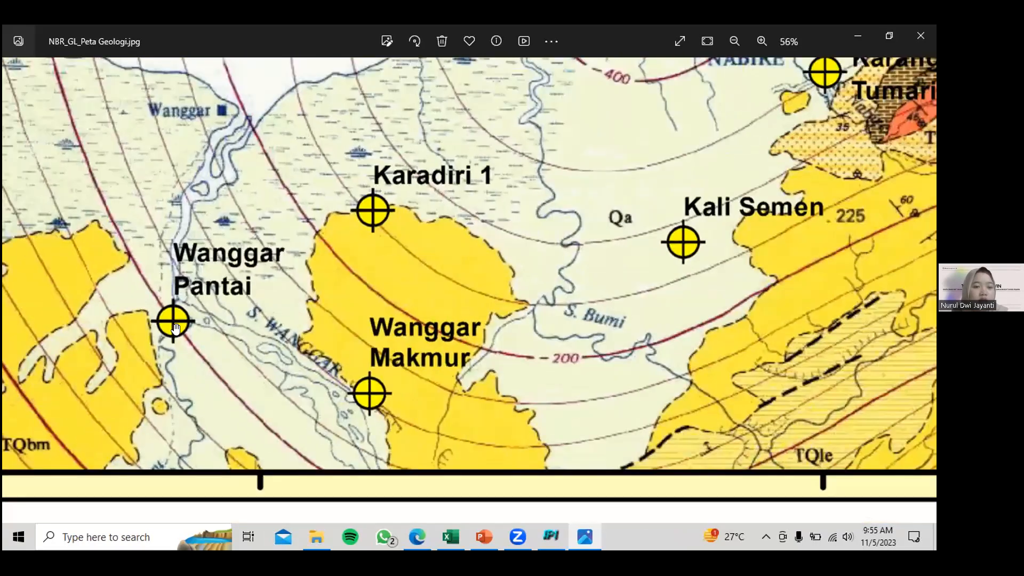
pyautogui.scroll(-3, 176, 327)
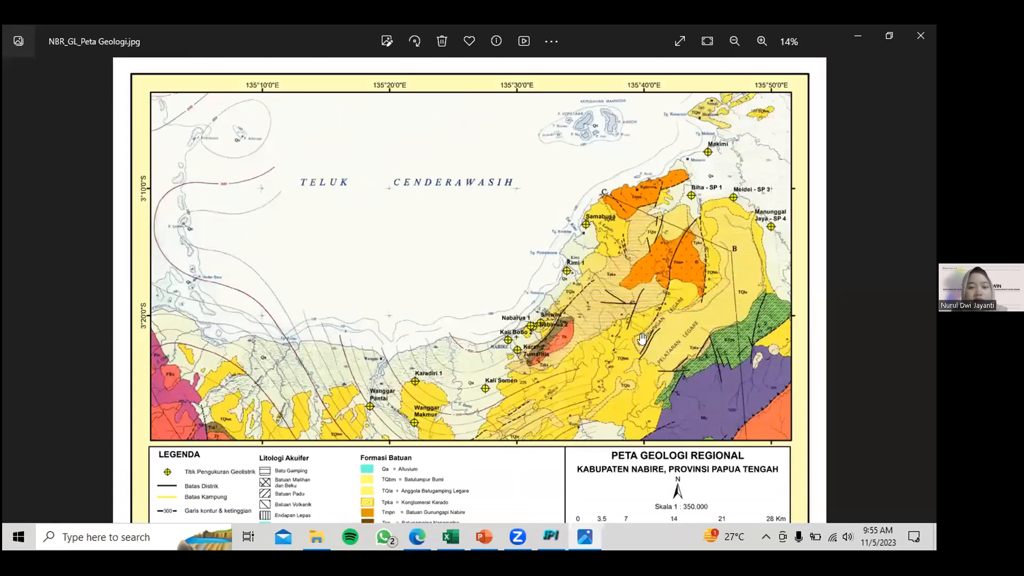
# Examine the map's Nabarua and Siriwini area close up and its legend of aquifer lithology and rock formations.
pyautogui.scroll(5, 587, 372)
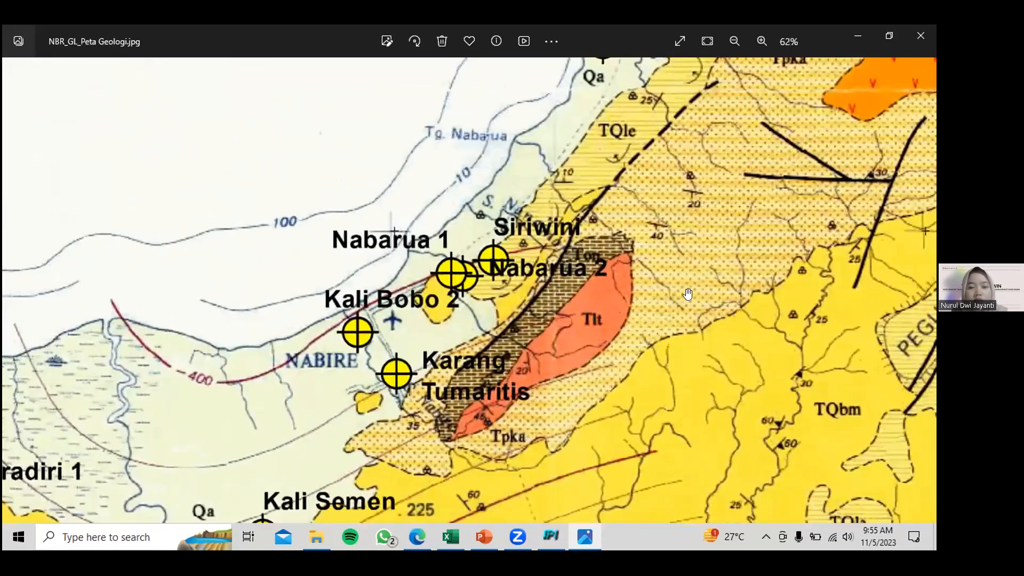
pyautogui.scroll(-5, 598, 233)
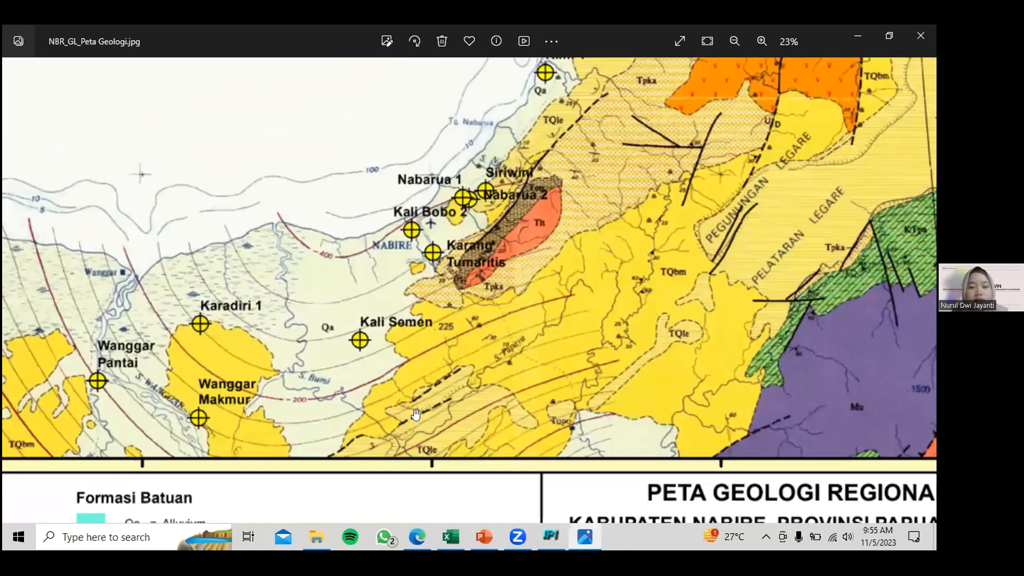
pyautogui.scroll(3, 429, 420)
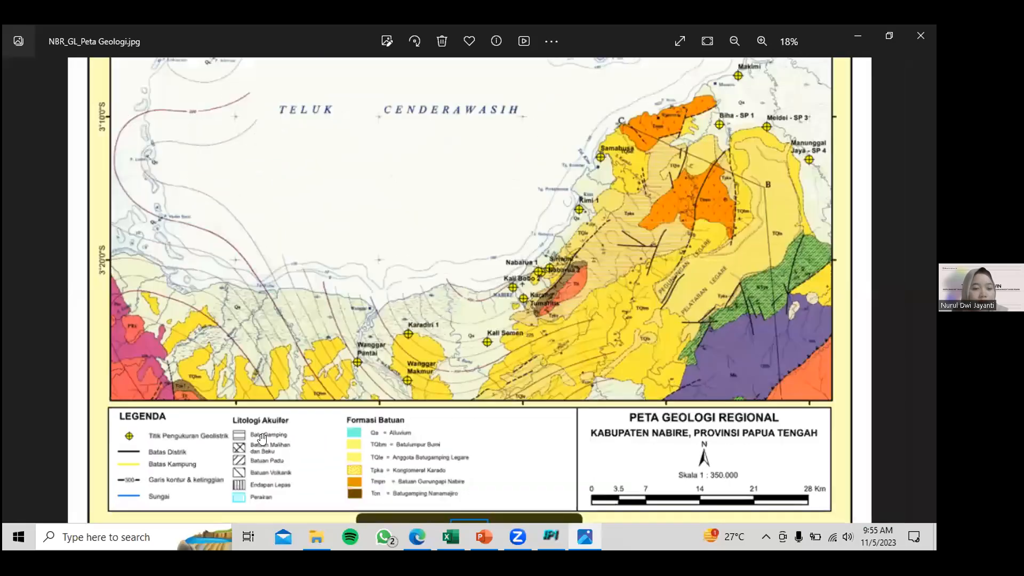
pyautogui.scroll(2, 429, 420)
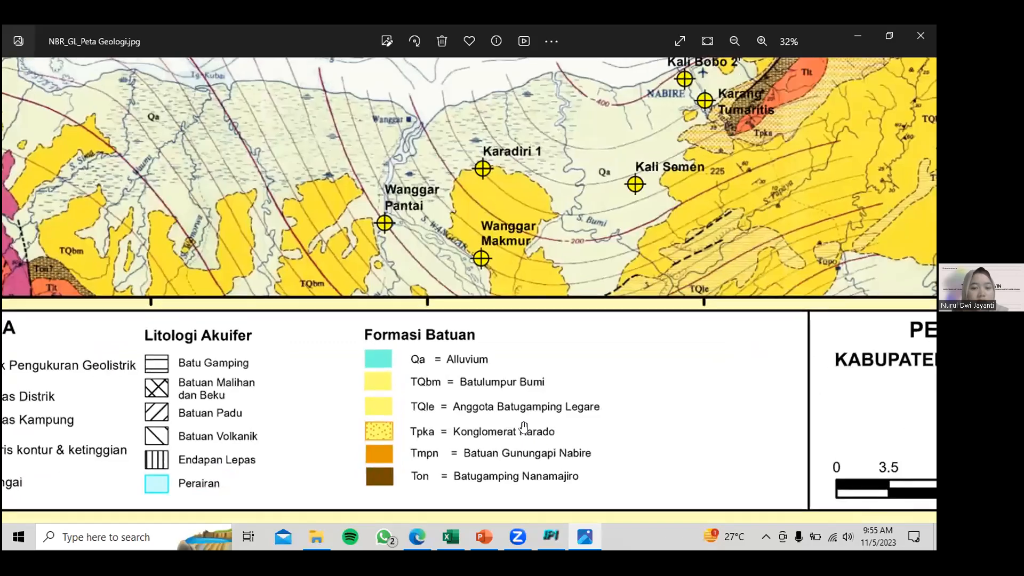
pyautogui.scroll(-5, 524, 426)
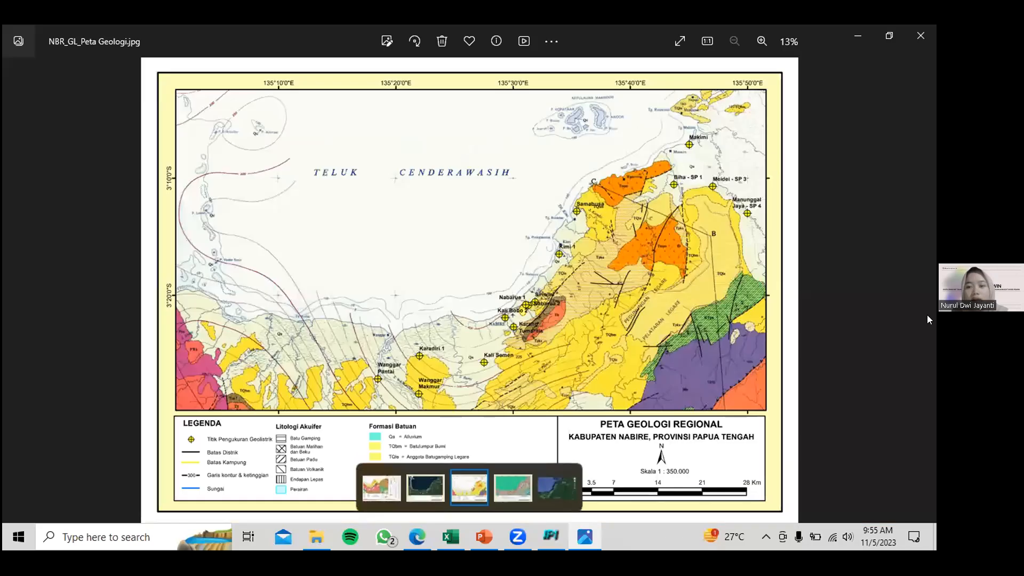
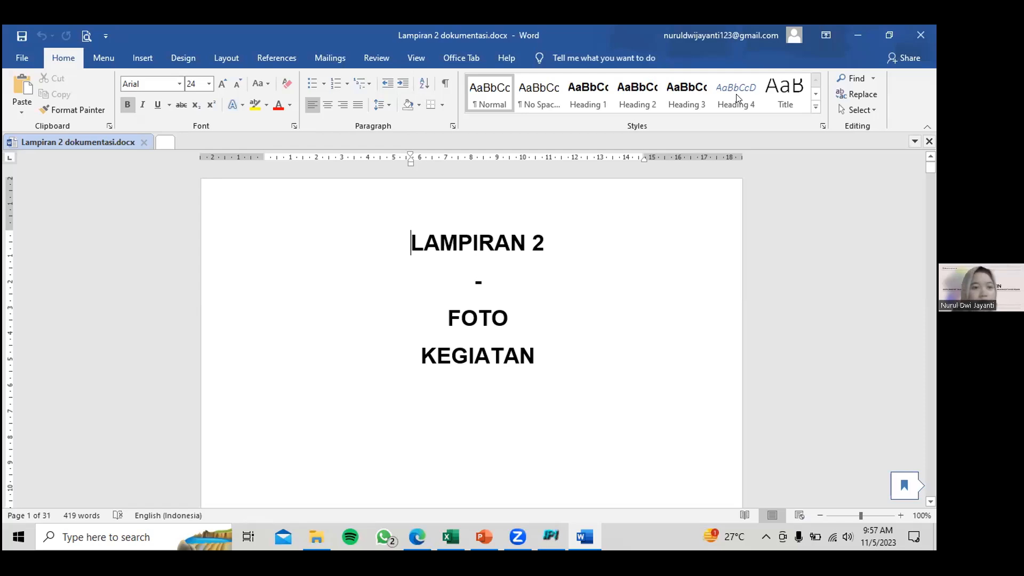
# Look through the Lokasi 1 field photos in Lampiran 2 dokumentasi.docx in Word, enlarging the page to 140%.
pyautogui.scroll(-7, 320, 287)
pyautogui.scroll(-12, 319, 303)
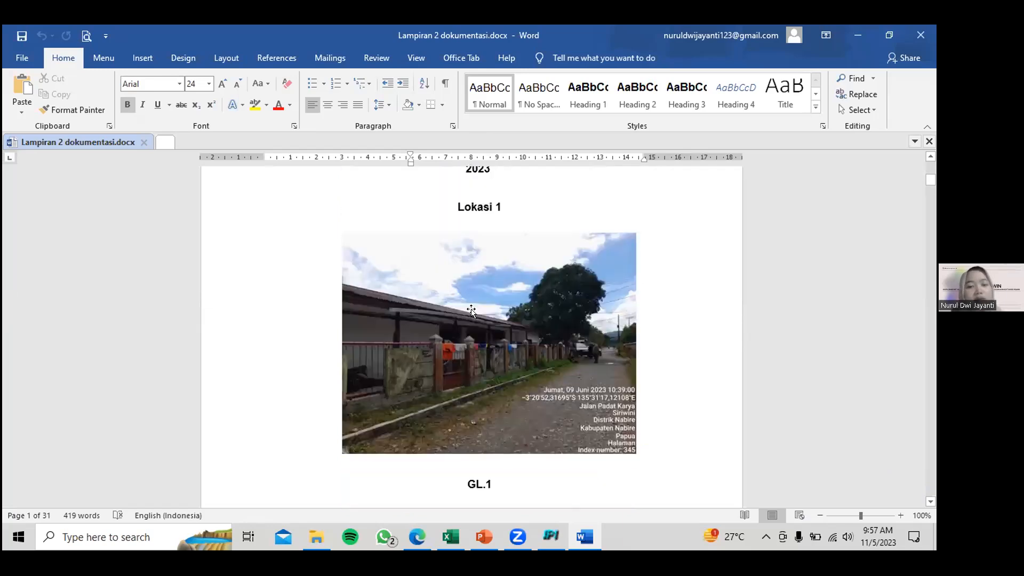
pyautogui.scroll(3, 493, 320)
pyautogui.keyDown('ctrl'); pyautogui.scroll(4, 490, 384); pyautogui.keyUp('ctrl')
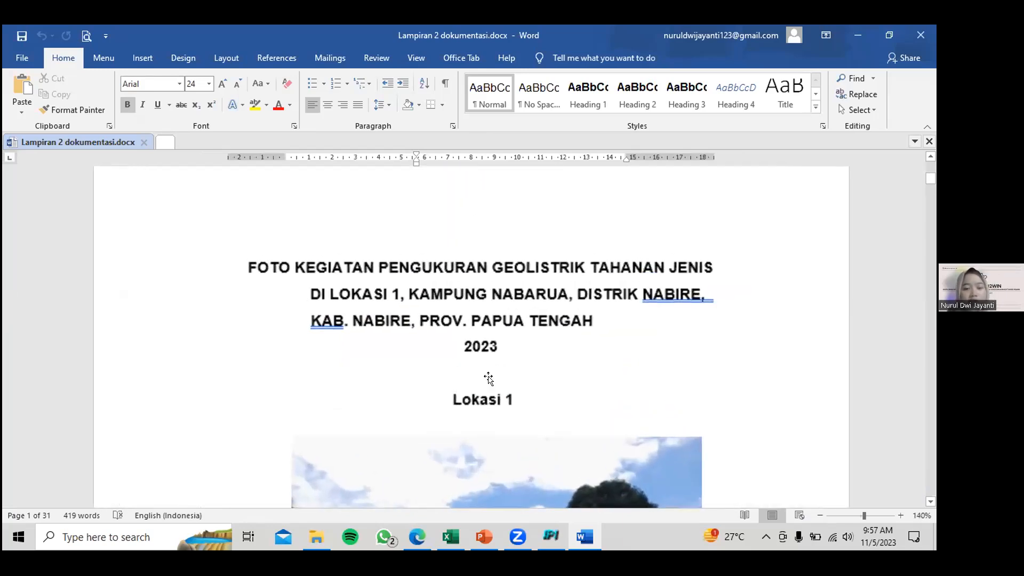
pyautogui.scroll(-8, 489, 378)
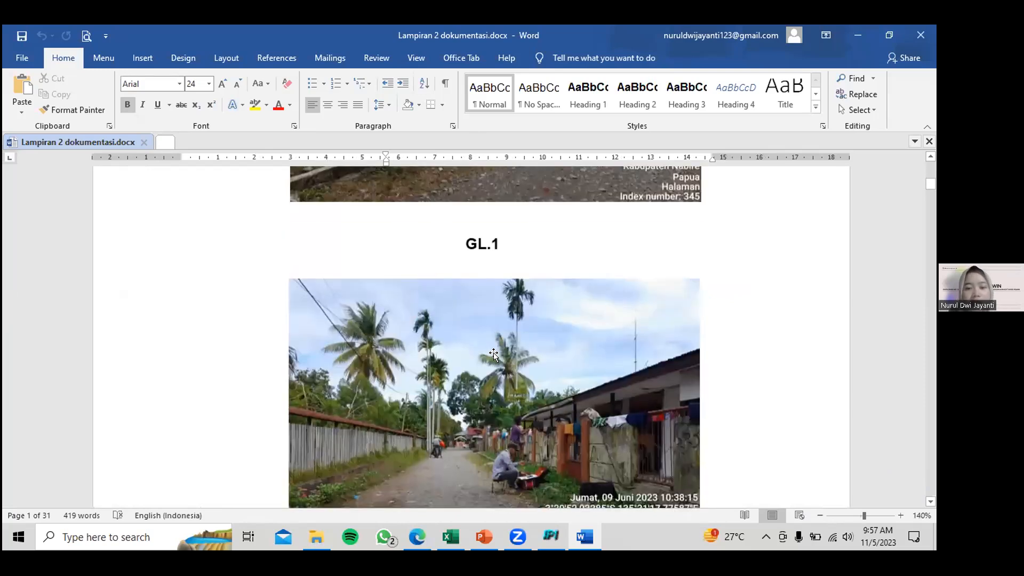
pyautogui.scroll(-8, 493, 355)
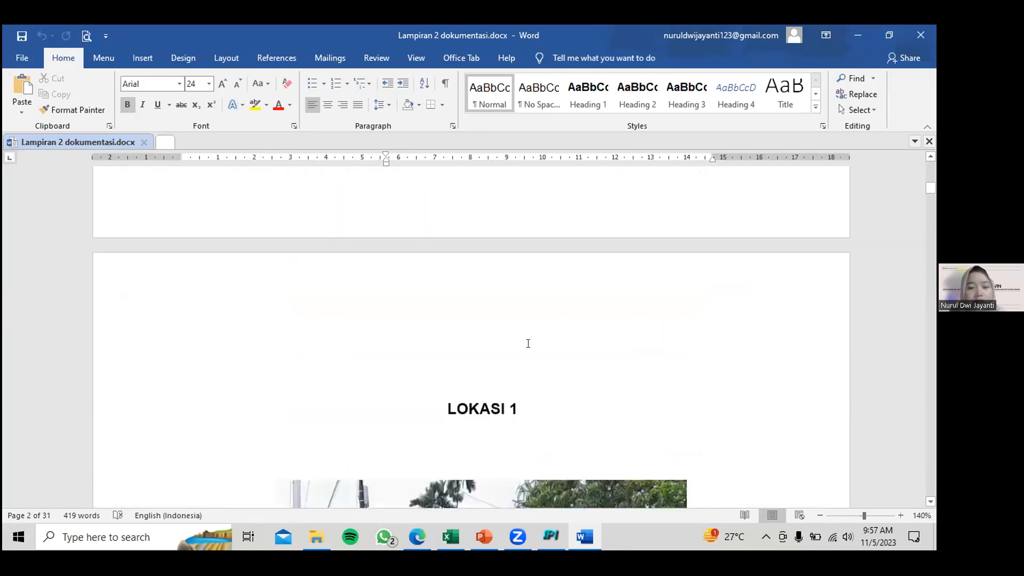
pyautogui.scroll(-7, 528, 343)
pyautogui.scroll(-6, 527, 346)
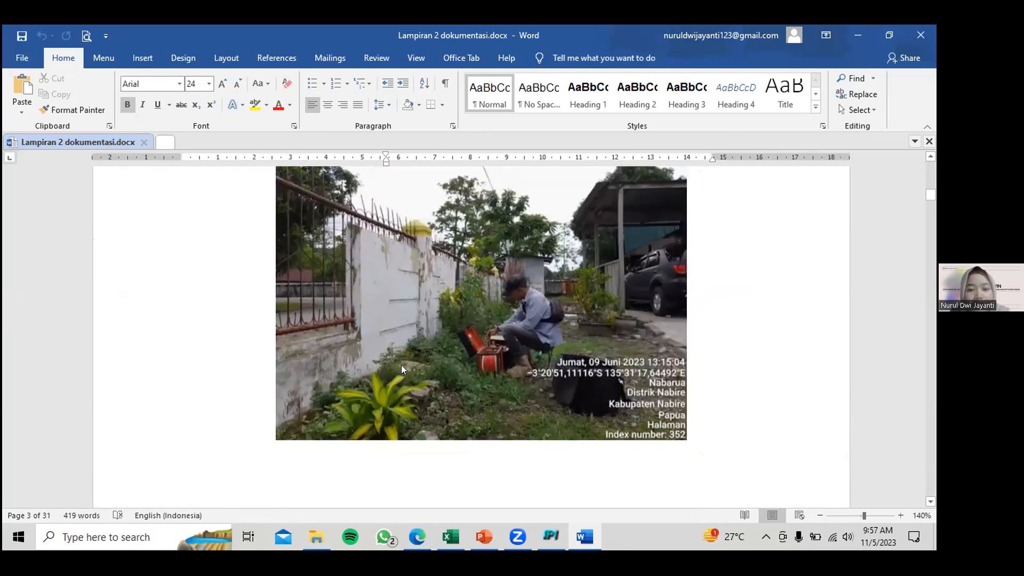
# Look through the field photos in Lampiran 2 dokumentasi.docx from the Nabarua and Siriwini sites through Lokasi 3 to Lokasi 4.
pyautogui.scroll(-12, 455, 331)
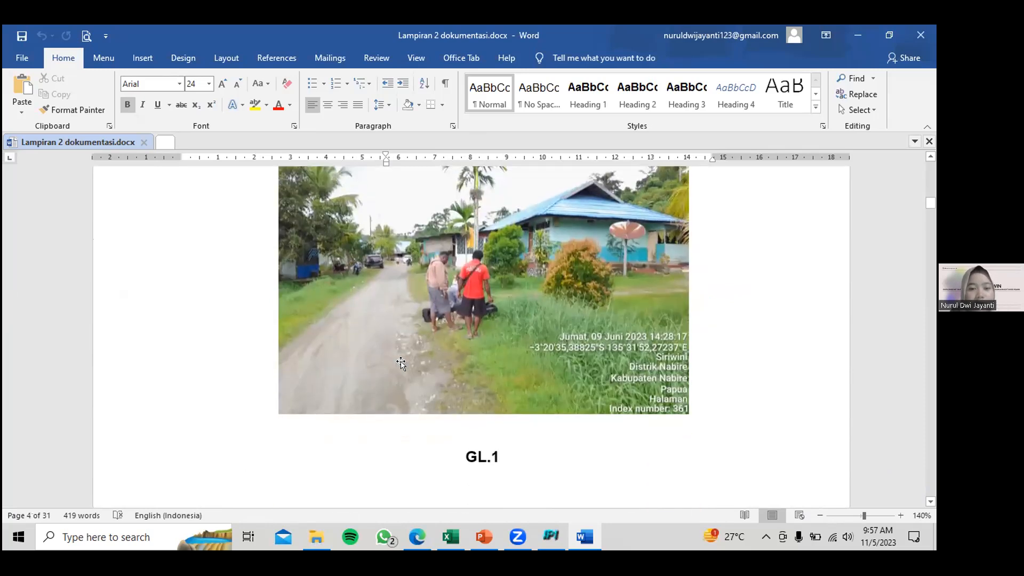
pyautogui.scroll(-10, 401, 363)
pyautogui.scroll(-10, 401, 363)
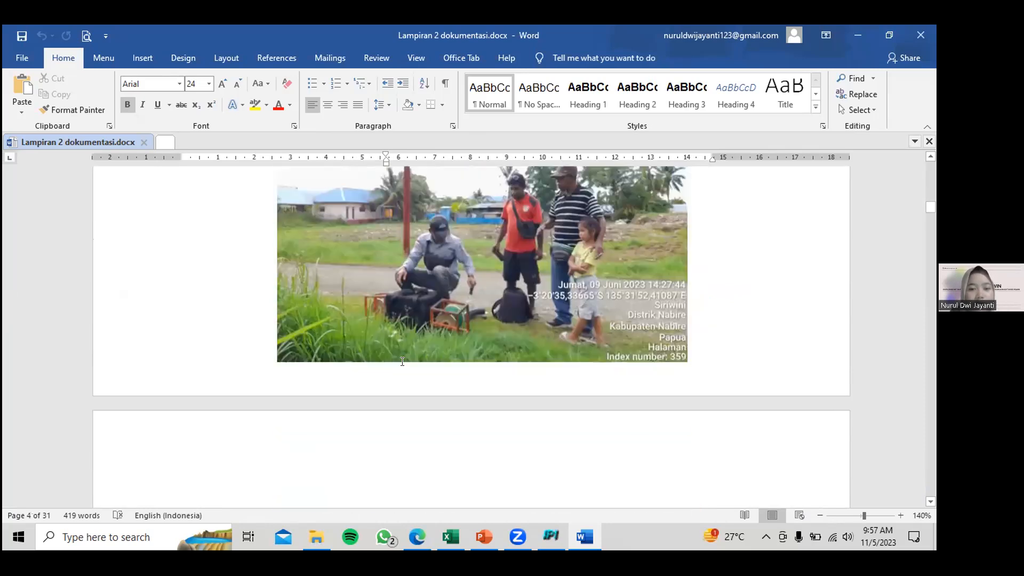
pyautogui.scroll(-5, 401, 363)
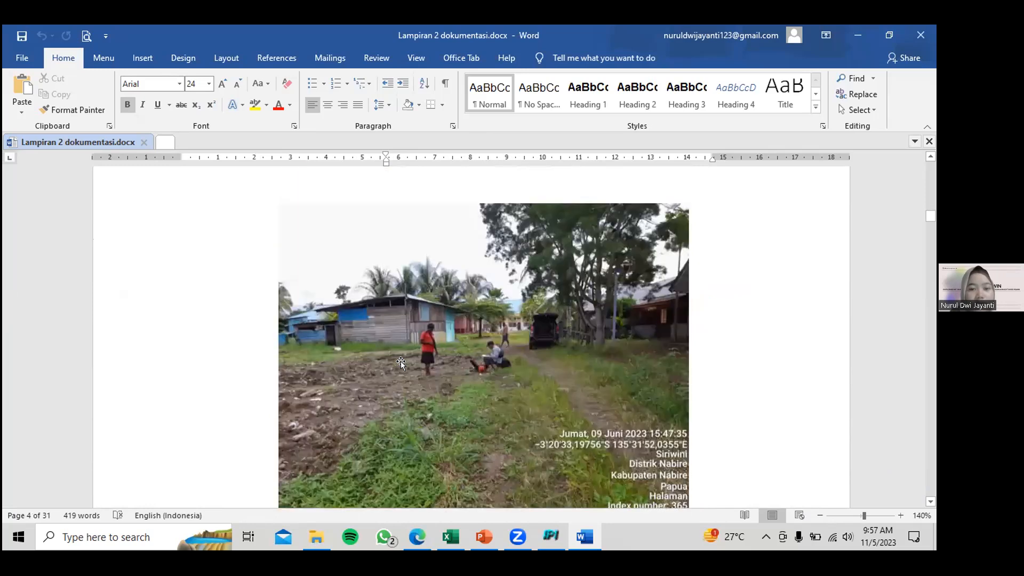
pyautogui.scroll(-15, 402, 362)
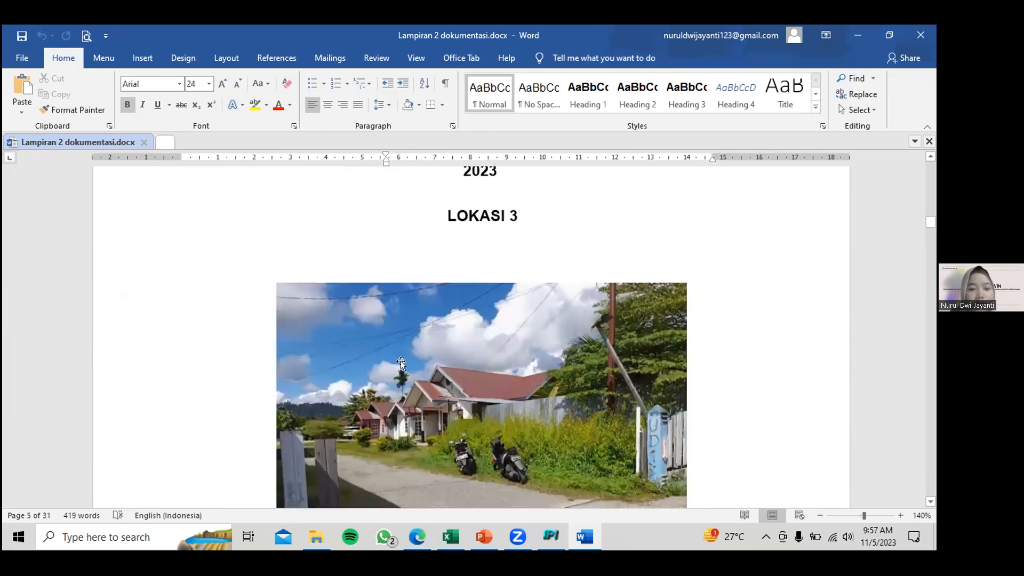
pyautogui.scroll(-12, 401, 363)
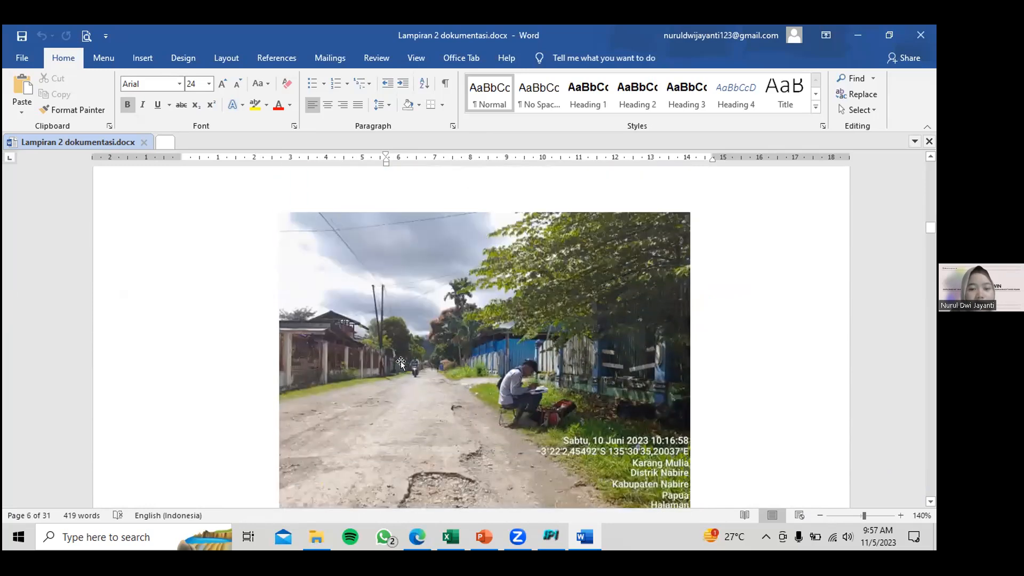
pyautogui.scroll(-15, 402, 361)
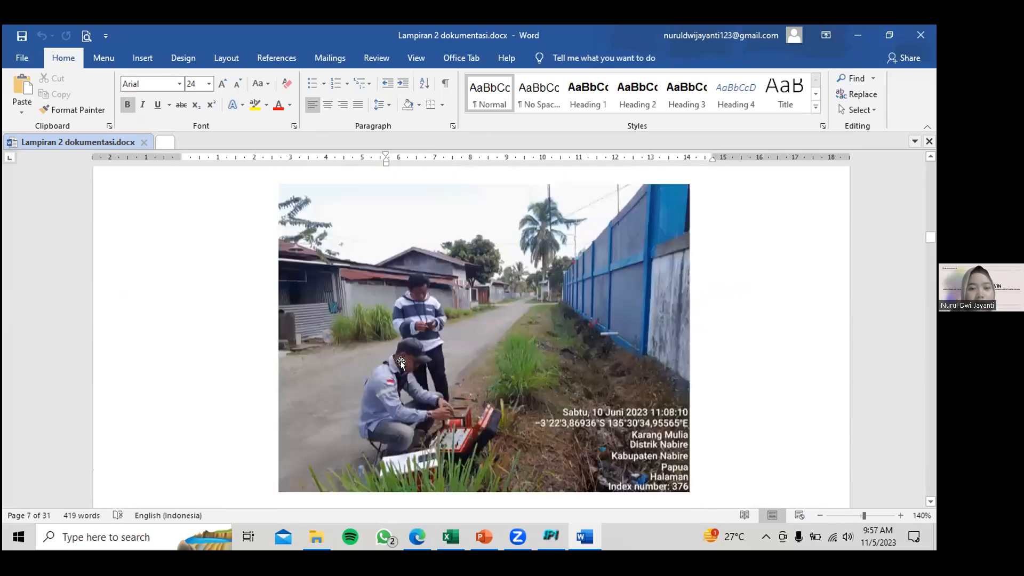
pyautogui.scroll(2, 401, 363)
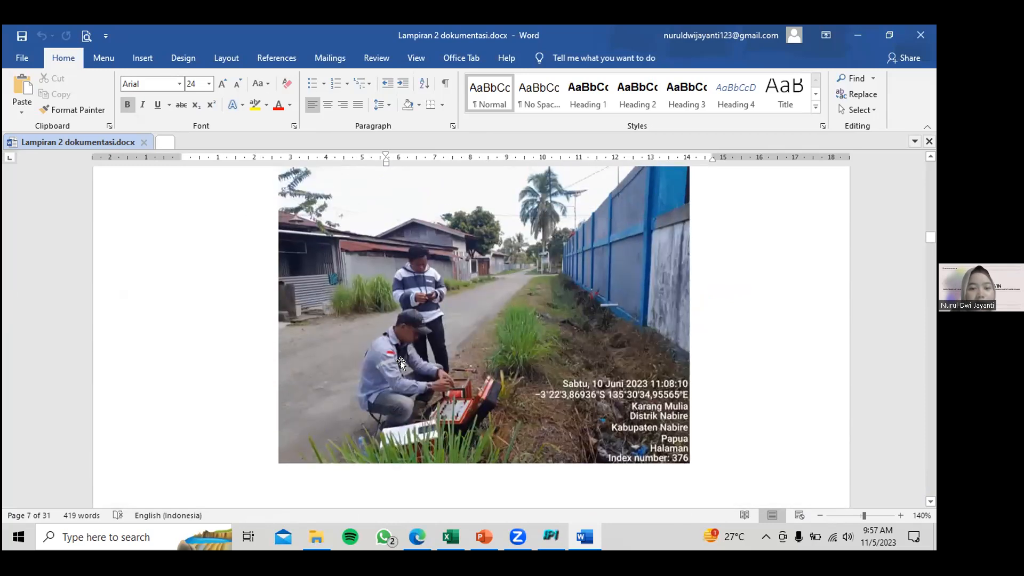
pyautogui.scroll(-12, 401, 364)
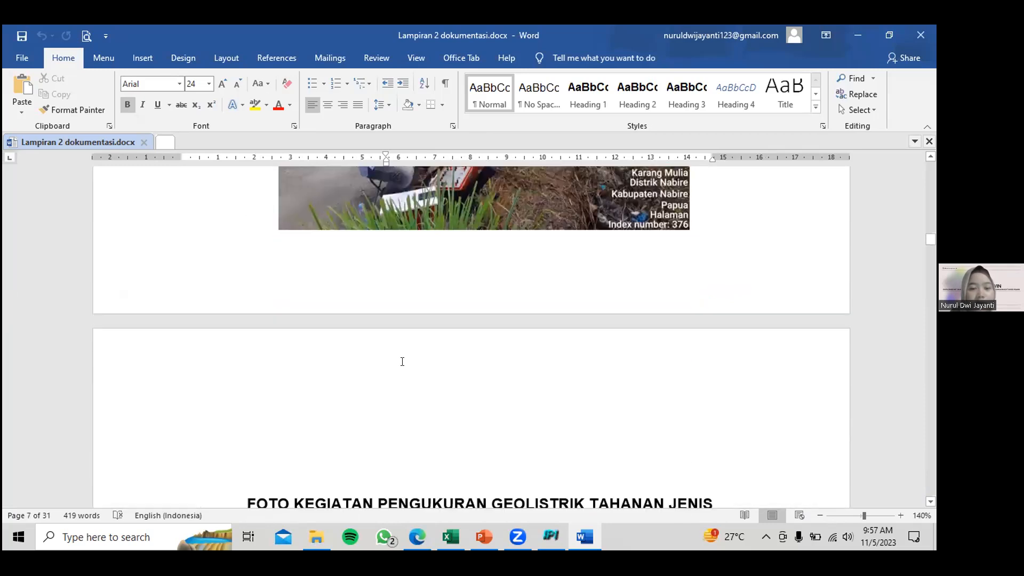
pyautogui.scroll(-10, 401, 363)
pyautogui.scroll(-3, 401, 364)
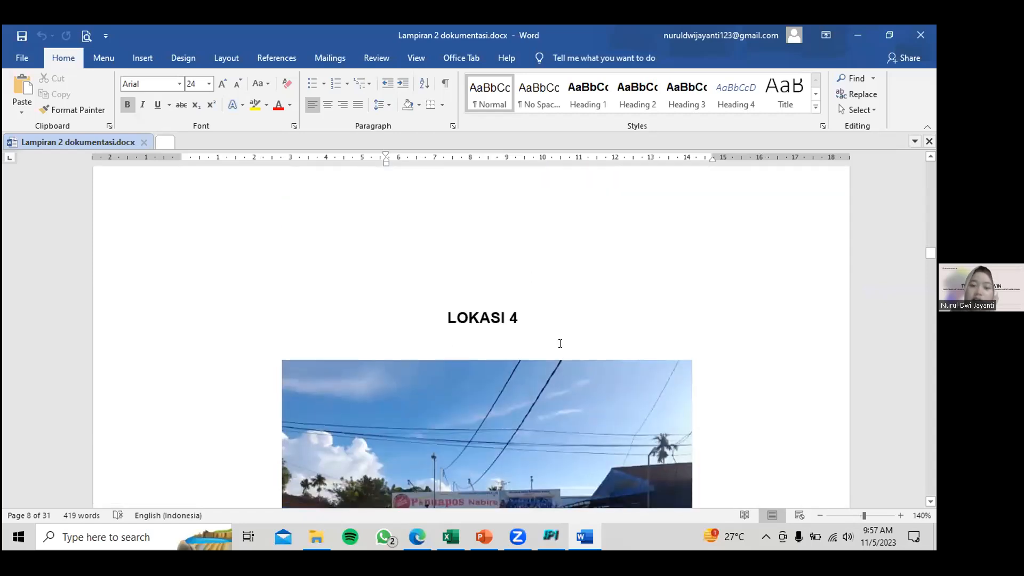
# Switch to IPI2win and move the gl 2 layer table clear of the sounding curve window.
pyautogui.click(551, 537)
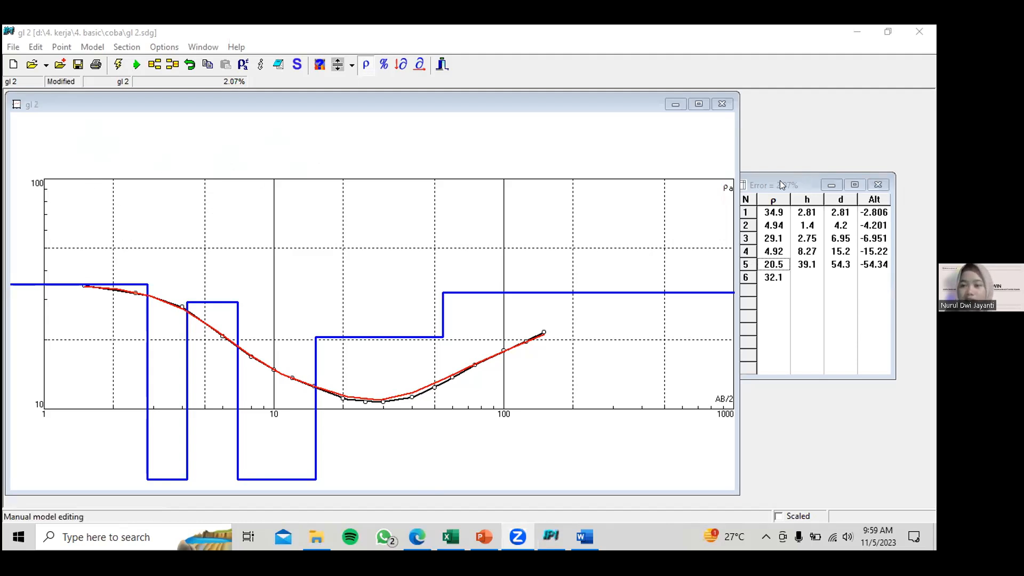
pyautogui.moveTo(782, 181); pyautogui.dragTo(796, 180)
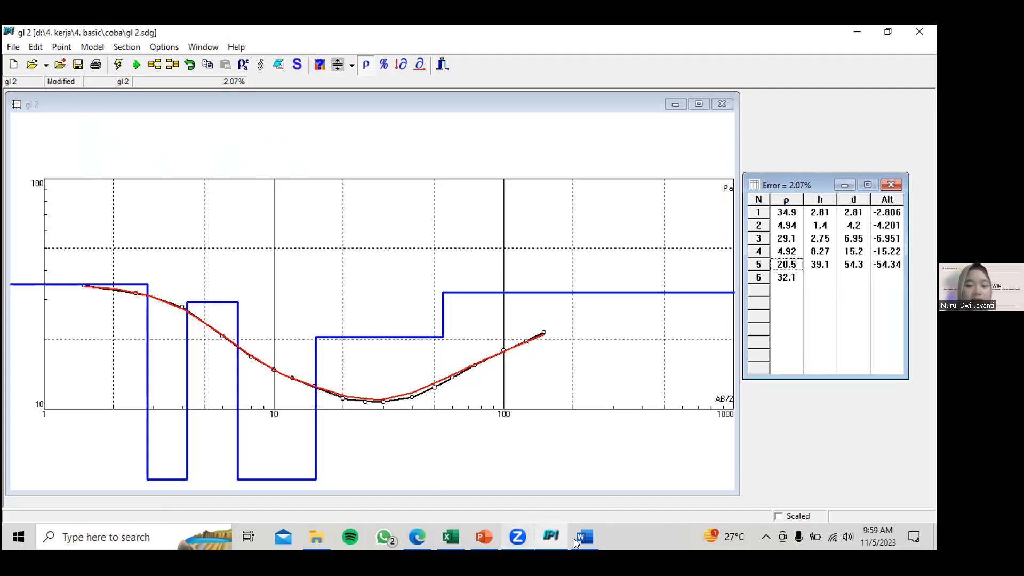
pyautogui.moveTo(573, 539)
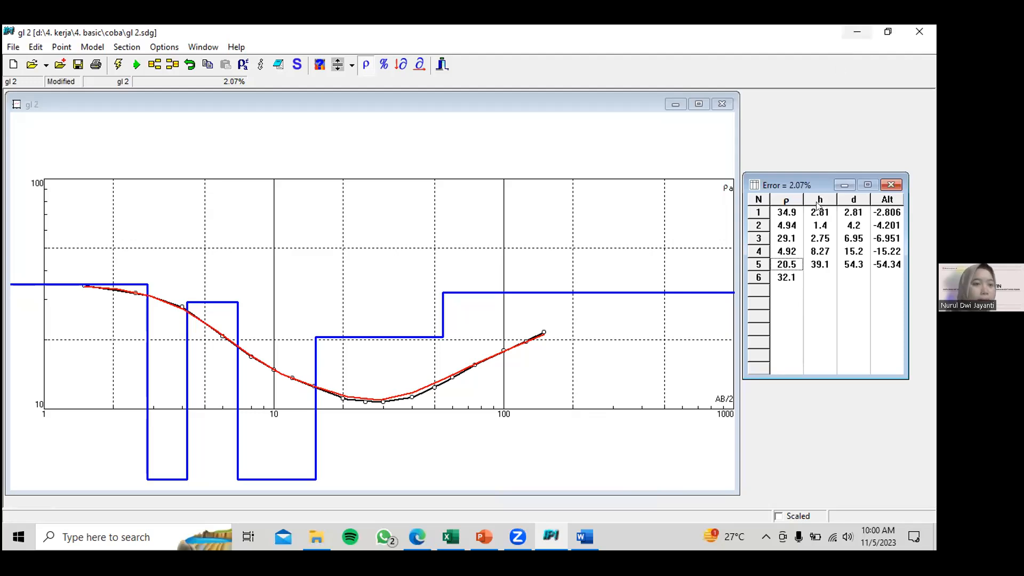
pyautogui.click(148, 87)
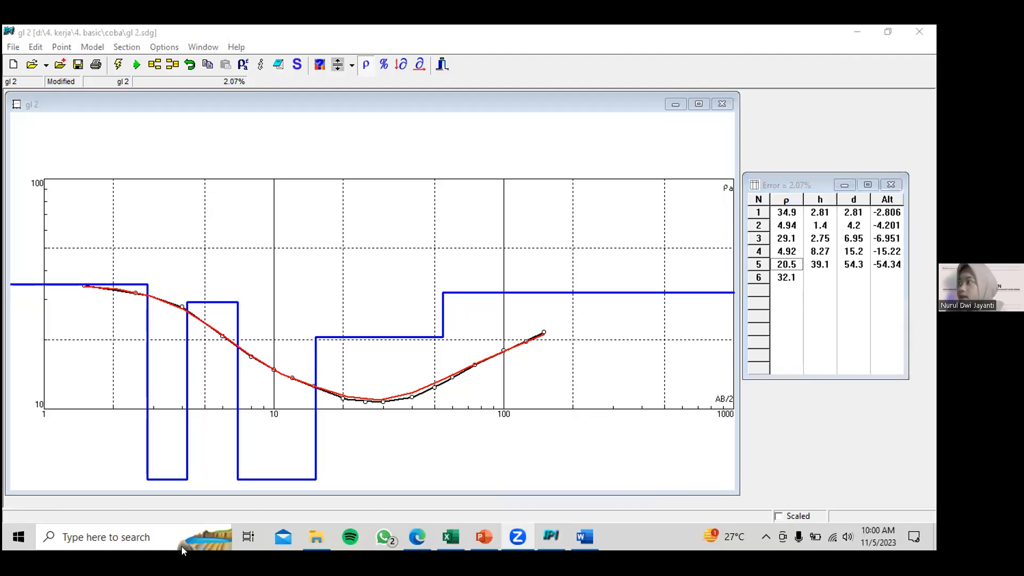
# Switch to File Explorer and launch gPROGRESS.EXE from the Geolistrik-Progress folder inside Geolistrik-Progress-20210410T010859Z-001 under 4. KERJA, 4. BASIC.
pyautogui.moveTo(541, 537)
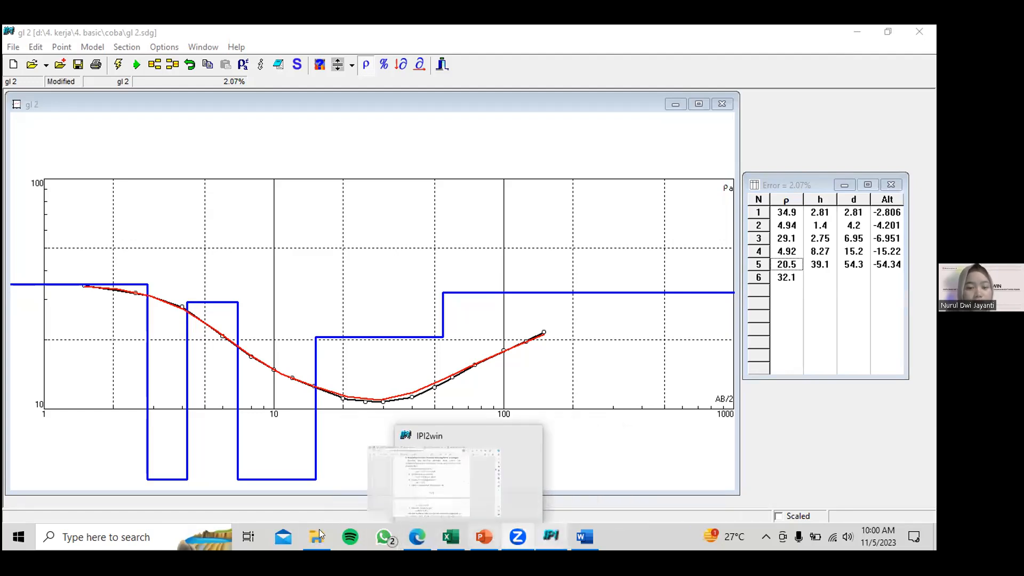
pyautogui.moveTo(317, 534)
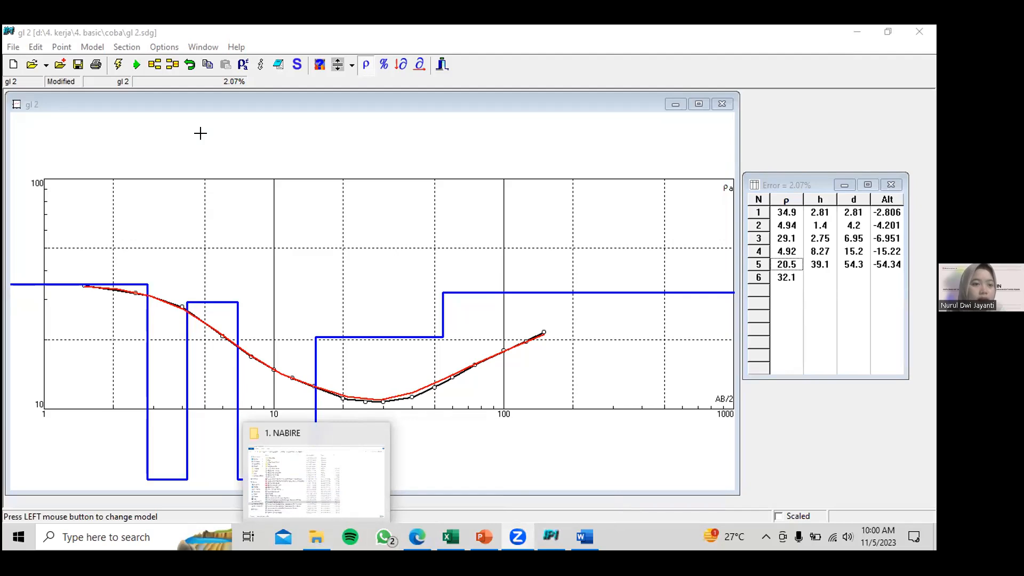
pyautogui.click(316, 537)
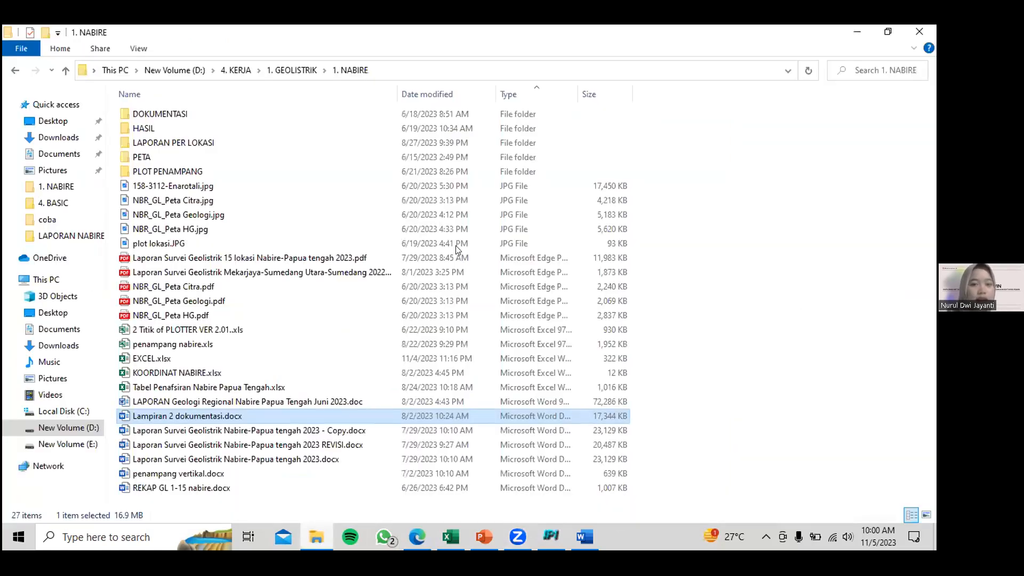
pyautogui.click(235, 71)
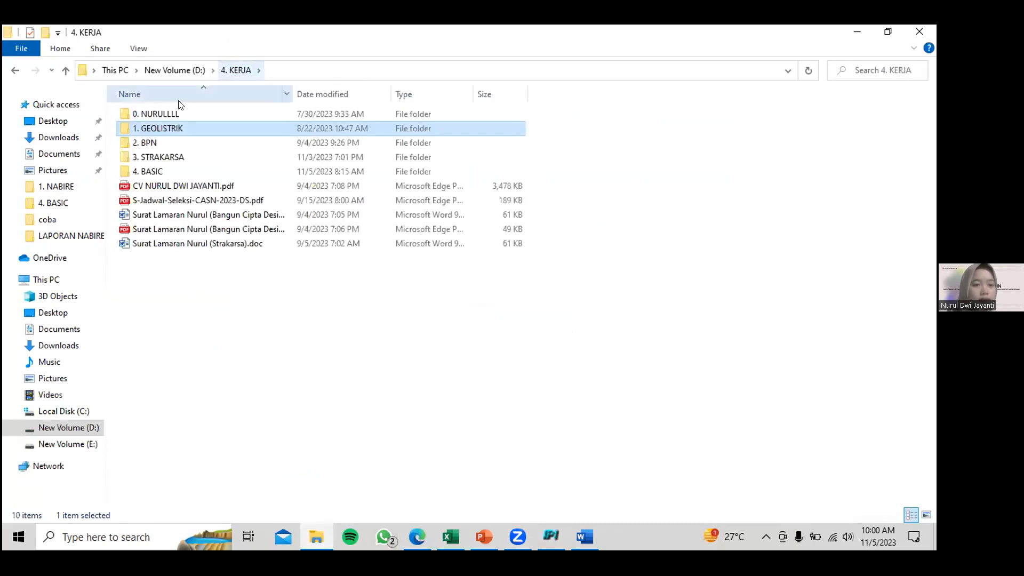
pyautogui.doubleClick(172, 175)
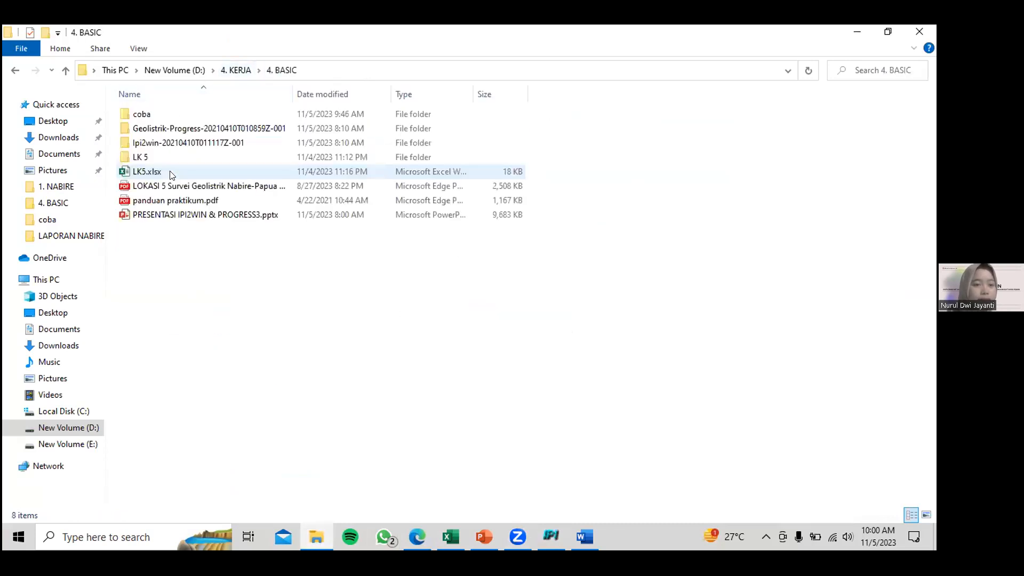
pyautogui.click(168, 131)
pyautogui.doubleClick(168, 131)
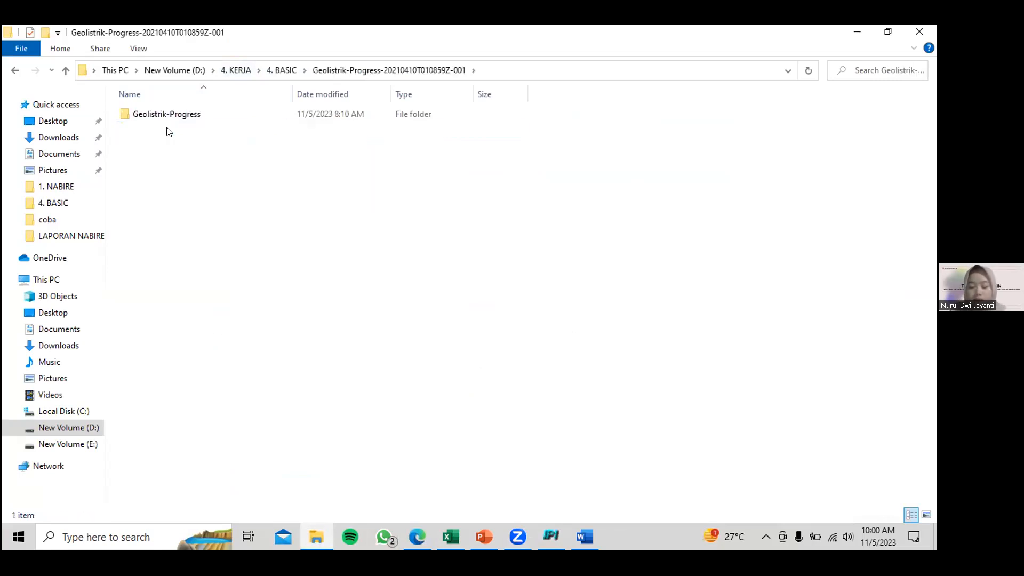
pyautogui.doubleClick(158, 118)
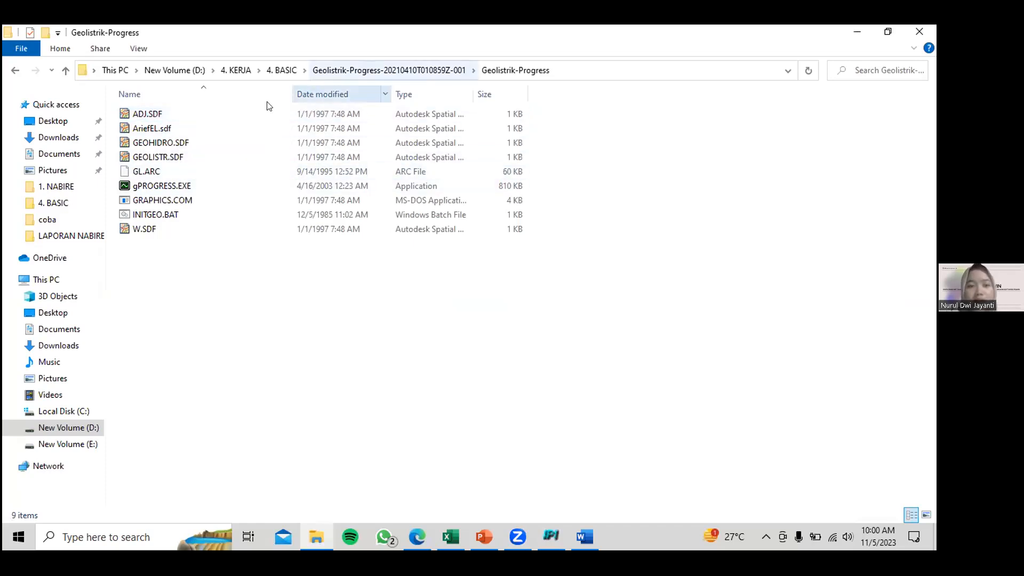
pyautogui.click(277, 185)
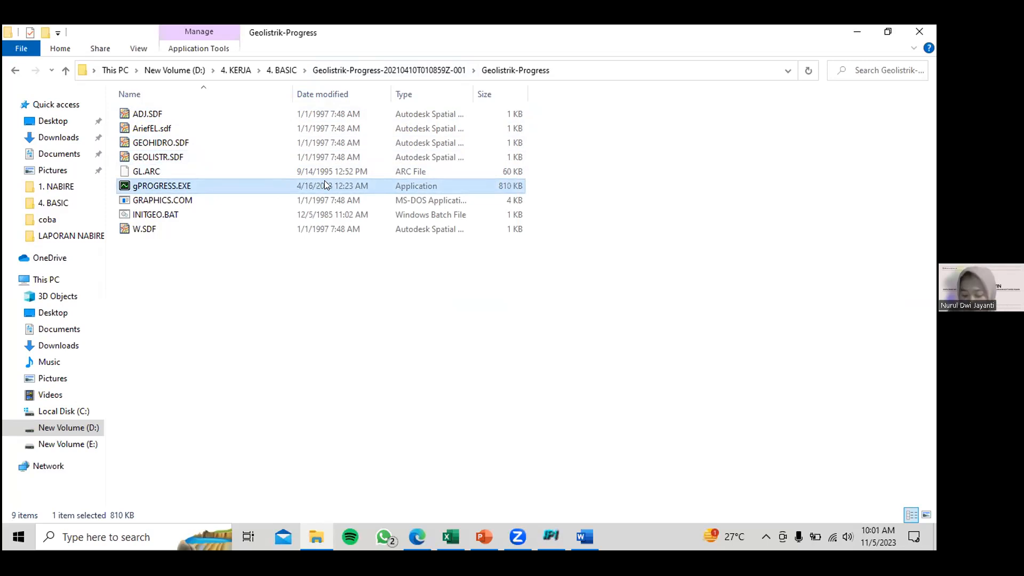
pyautogui.doubleClick(321, 181)
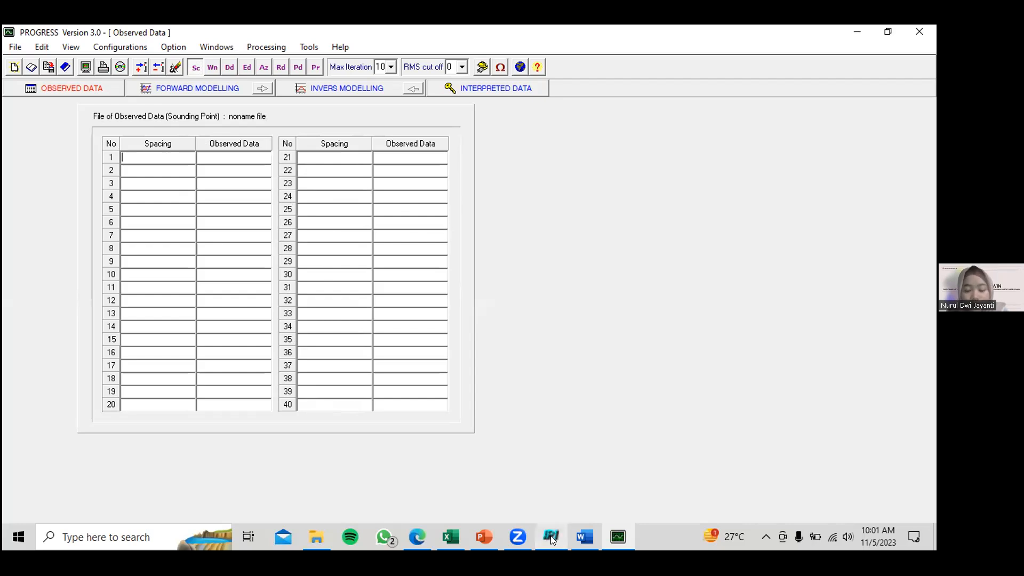
# Switch to LK5.xlsx in Excel and place its lokasi 5 GL 2 sheet side by side with the PROGRESS window.
pyautogui.moveTo(550, 535)
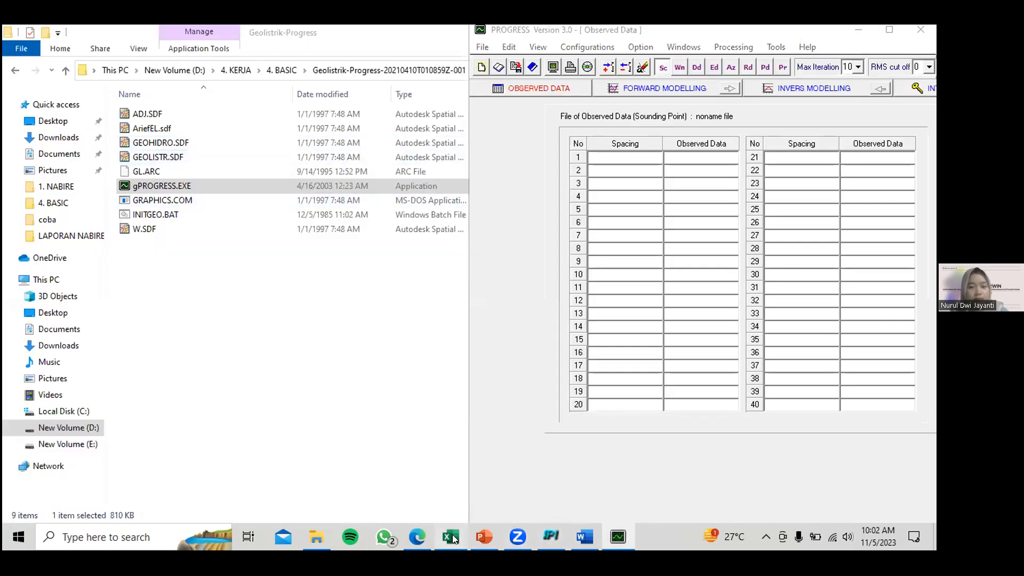
pyautogui.click(451, 536)
pyautogui.click(401, 327)
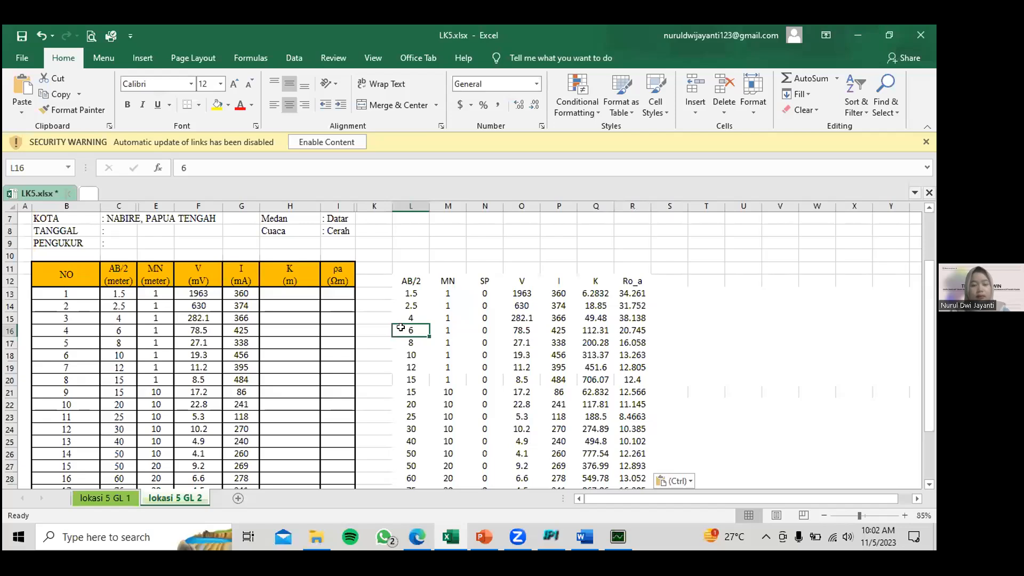
pyautogui.hotkey('alt', 'Tab')
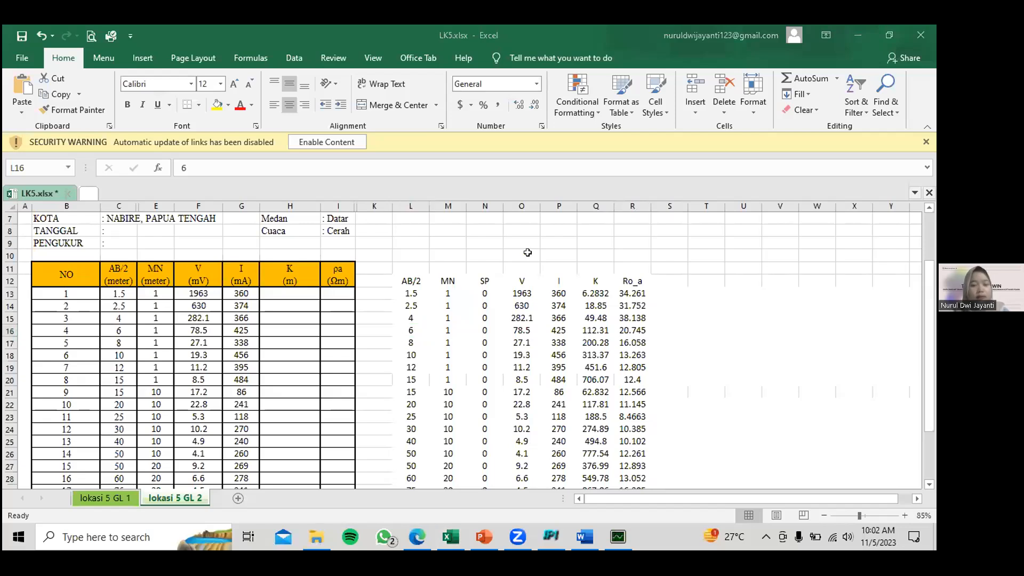
pyautogui.click(499, 248)
pyautogui.press('super+Left')
pyautogui.click(626, 270)
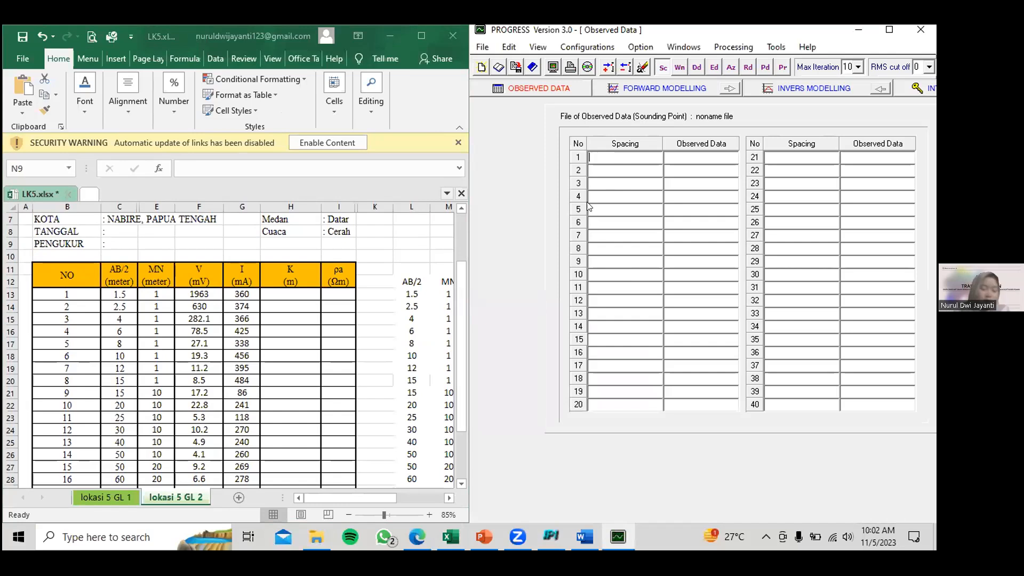
# Enter the AB/2 spacings 1.5, 2.5, 4 and 6 in rows 1 to 4 of the PROGRESS observed data table.
pyautogui.click(623, 155)
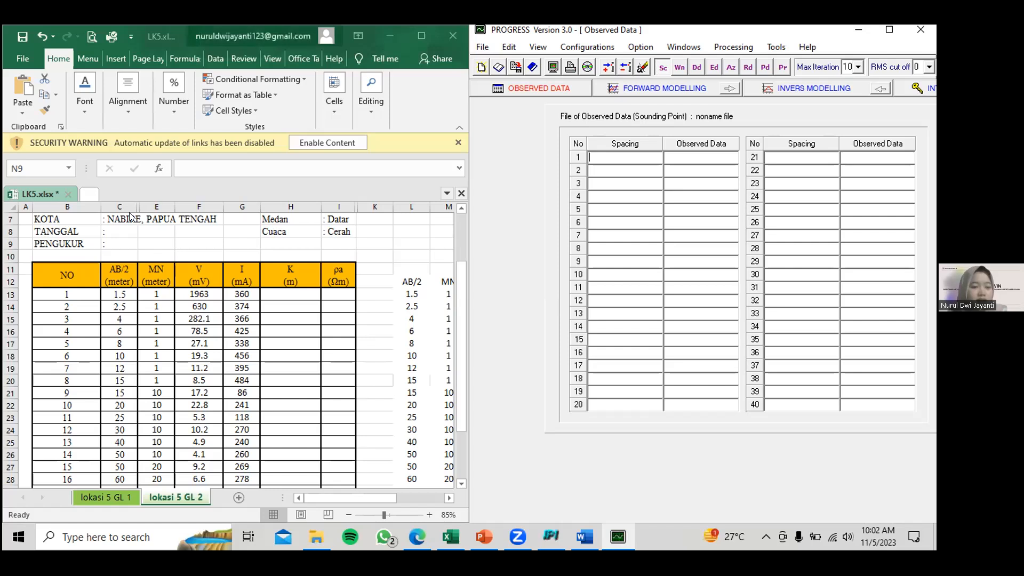
pyautogui.write('1.5')
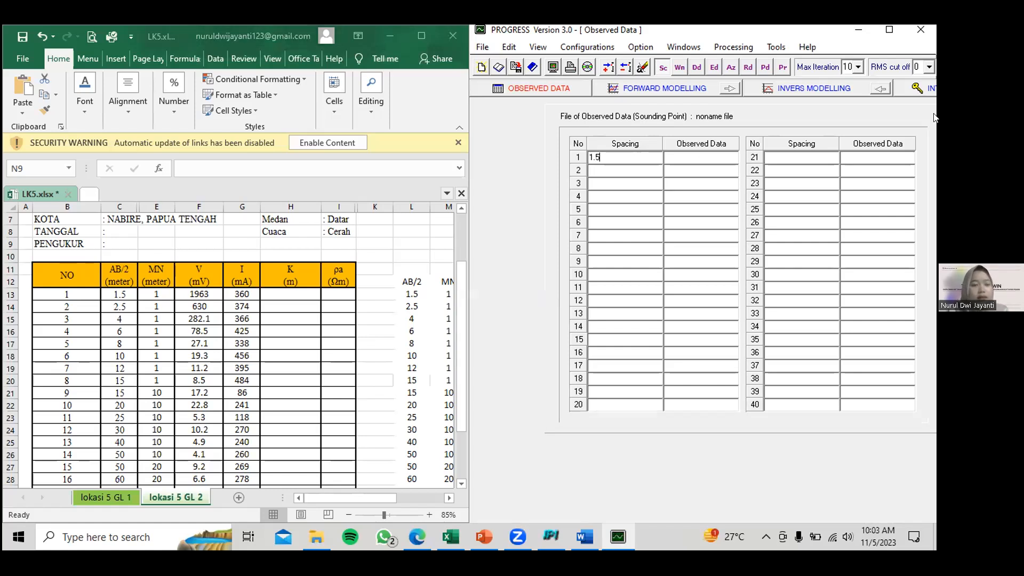
pyautogui.write('2')
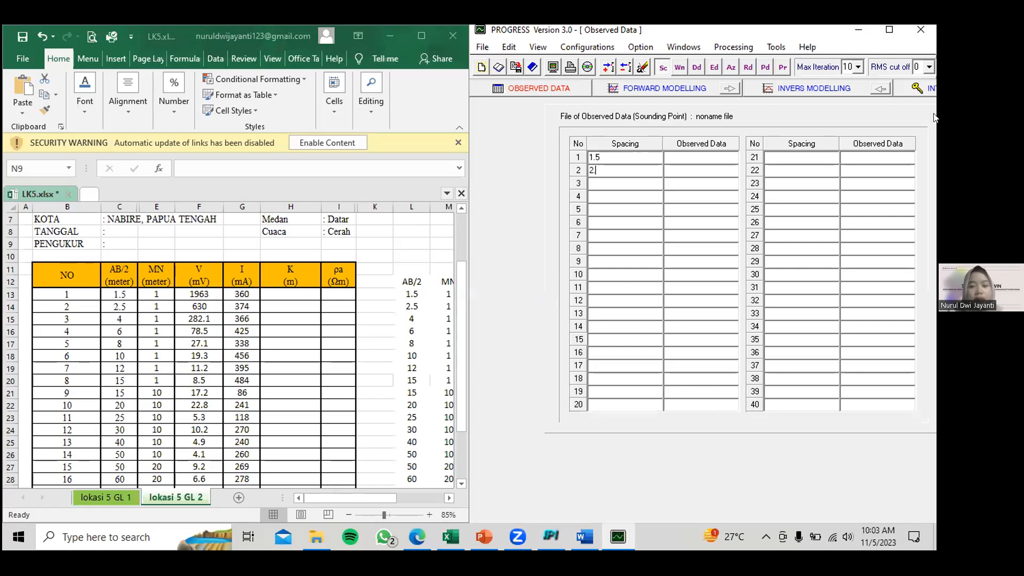
pyautogui.write('.5')
pyautogui.press('Return')
pyautogui.write('4')
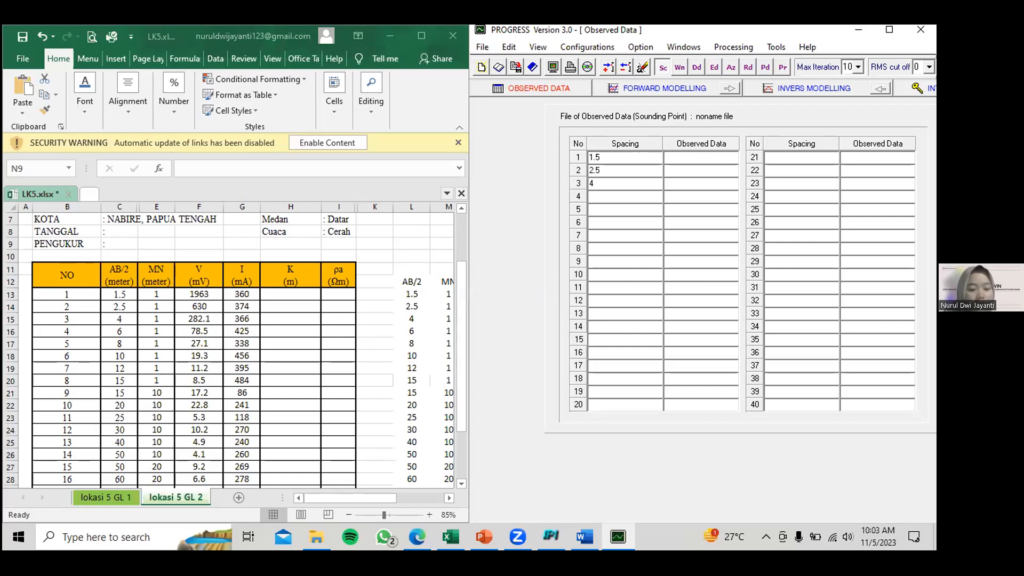
pyautogui.press('Return')
pyautogui.write('6')
pyautogui.press('Return')
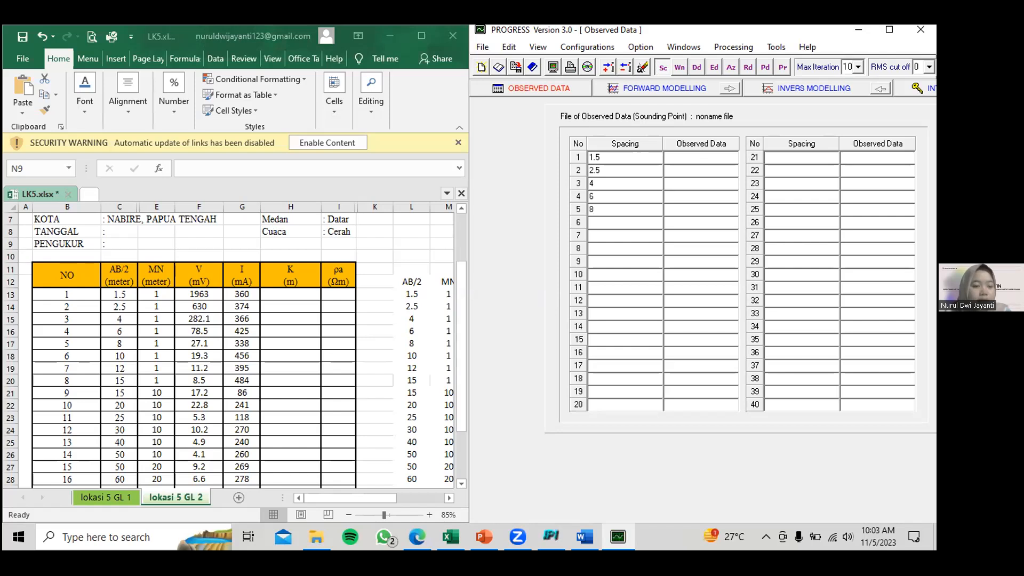
# Enter the spacings 8, 10, 12, 15, 15, 20, 25, 30, 40, 50, 50 and 60 in rows 5 to 16.
pyautogui.write('8')
pyautogui.press('Return')
pyautogui.write('10')
pyautogui.press('Return')
pyautogui.write('12')
pyautogui.press('Return')
pyautogui.write('15152025')
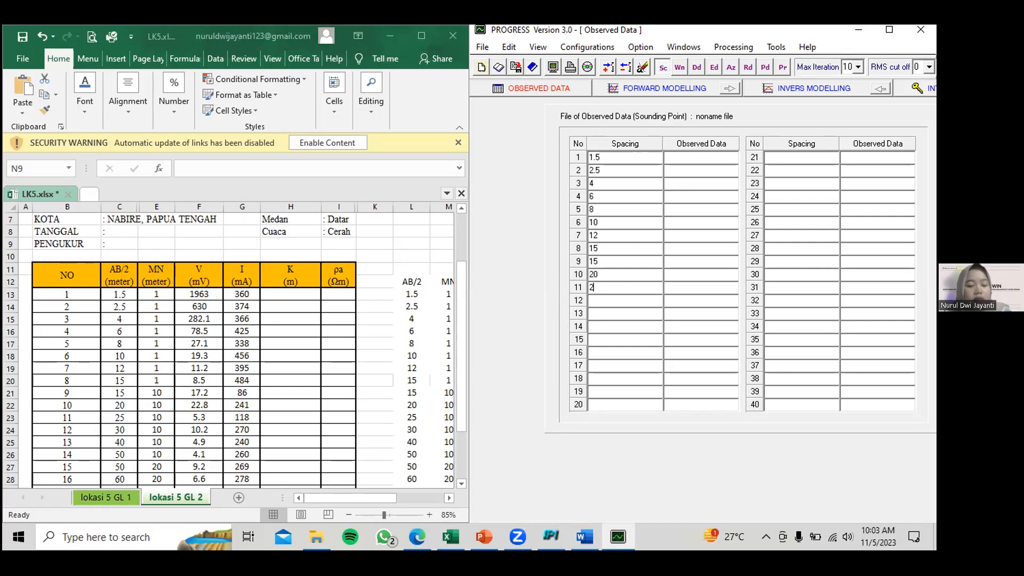
pyautogui.write('0')
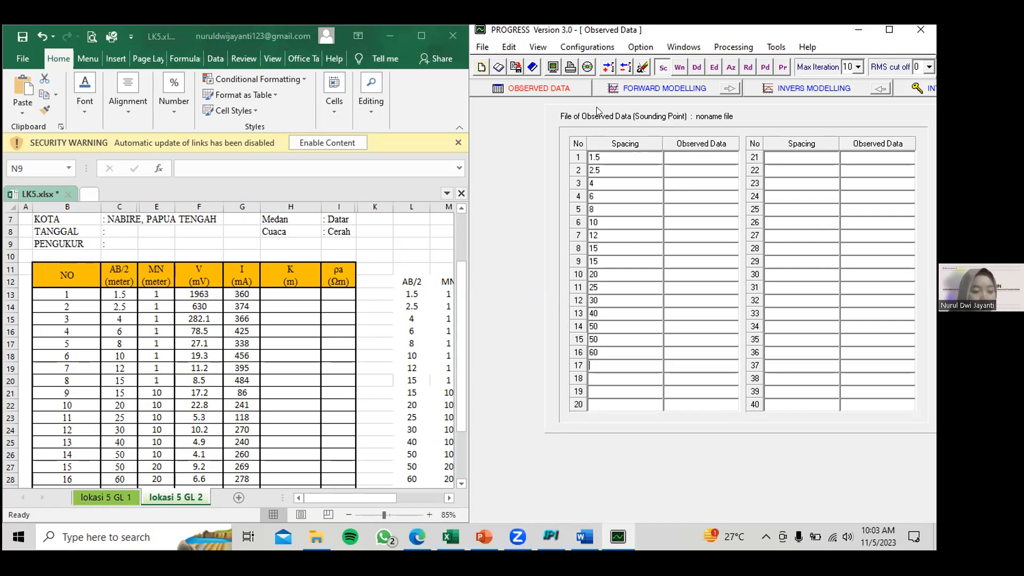
# Enter the spacings 75, 100 and 125 in rows 17 to 19, reading them from the end of the worksheet's AB/2 column.
pyautogui.scroll(-2, 136, 368)
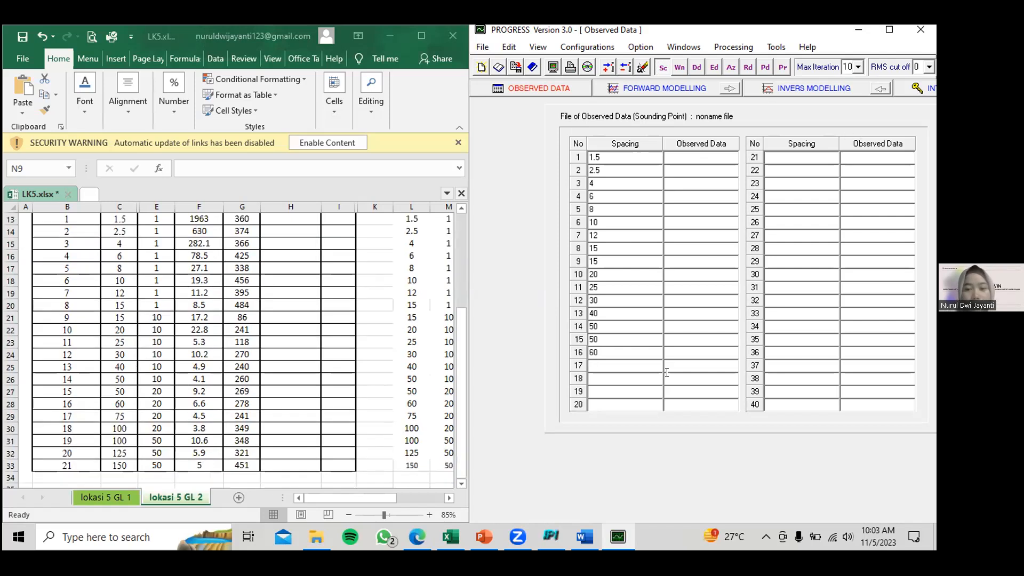
pyautogui.write('75')
pyautogui.press('Down')
pyautogui.write('100')
pyautogui.write('125')
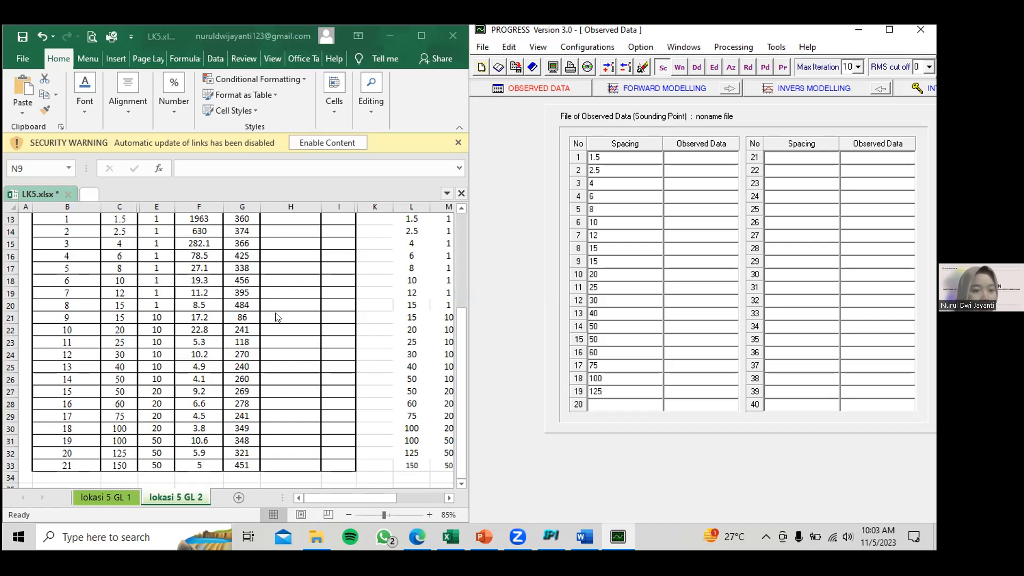
# Check the entered spacings, correct row 19 to 100, and enter 125 in row 20 and 150 in row 21.
pyautogui.click(610, 169)
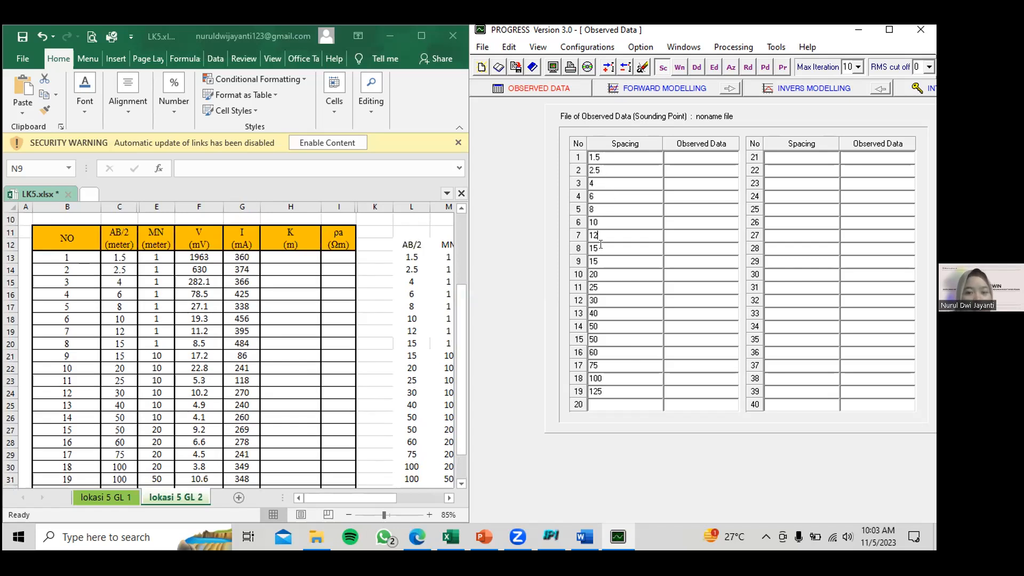
pyautogui.click(601, 283)
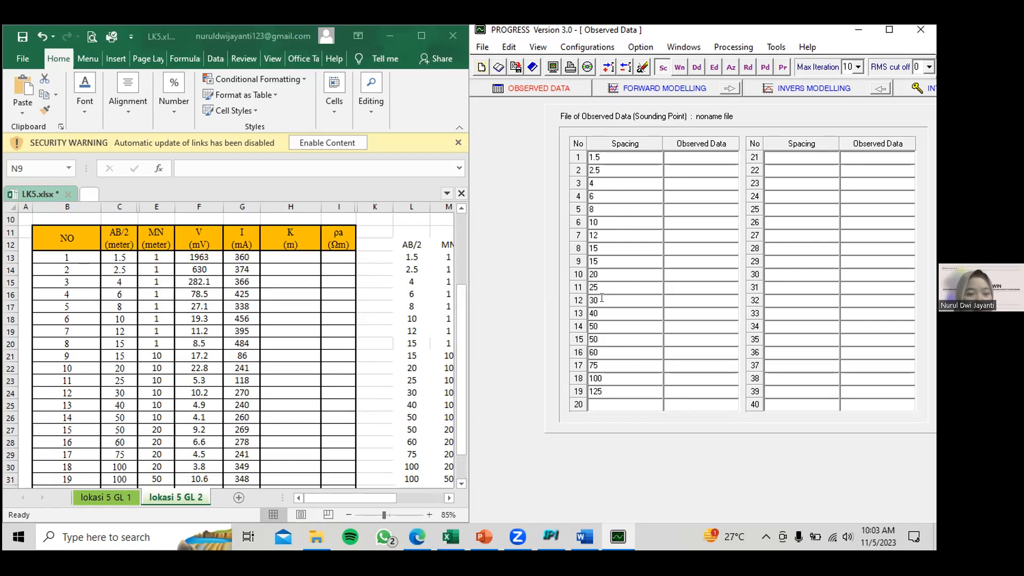
pyautogui.click(602, 327)
pyautogui.doubleClick(602, 391)
pyautogui.write('1')
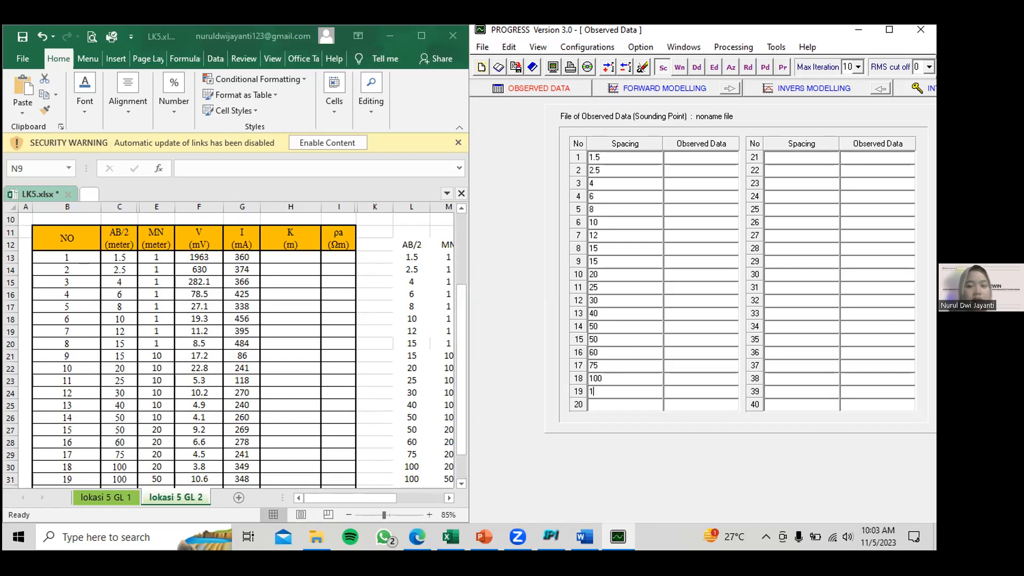
pyautogui.write('00')
pyautogui.write('12')
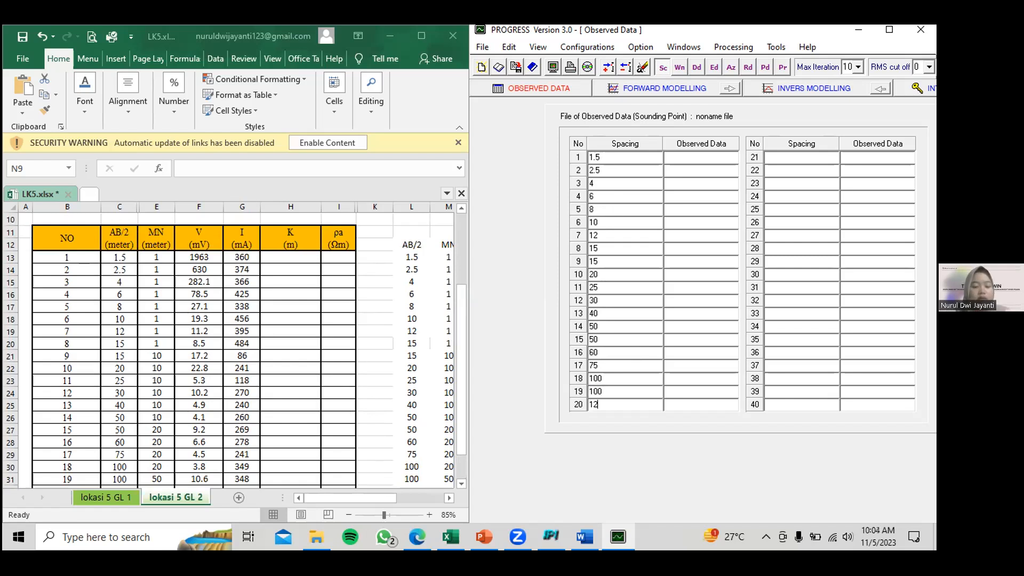
pyautogui.write('5')
pyautogui.press('Return')
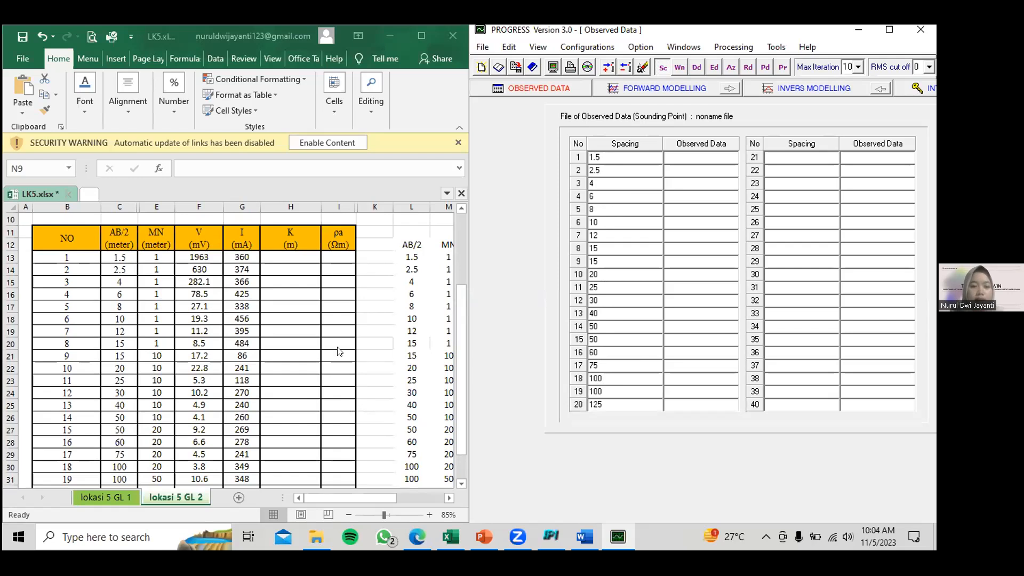
pyautogui.scroll(-2, 282, 360)
pyautogui.write('1')
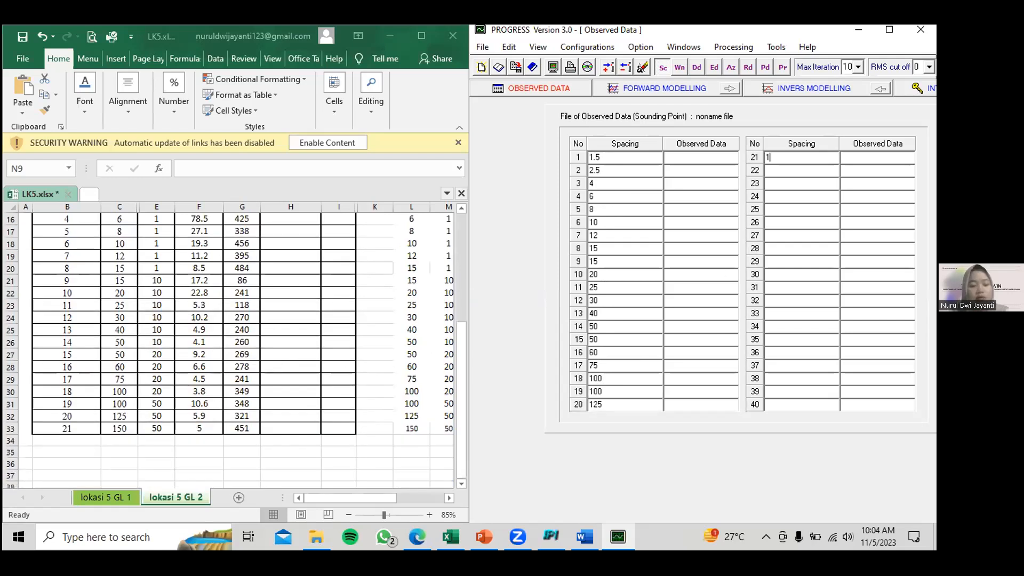
pyautogui.write('50')
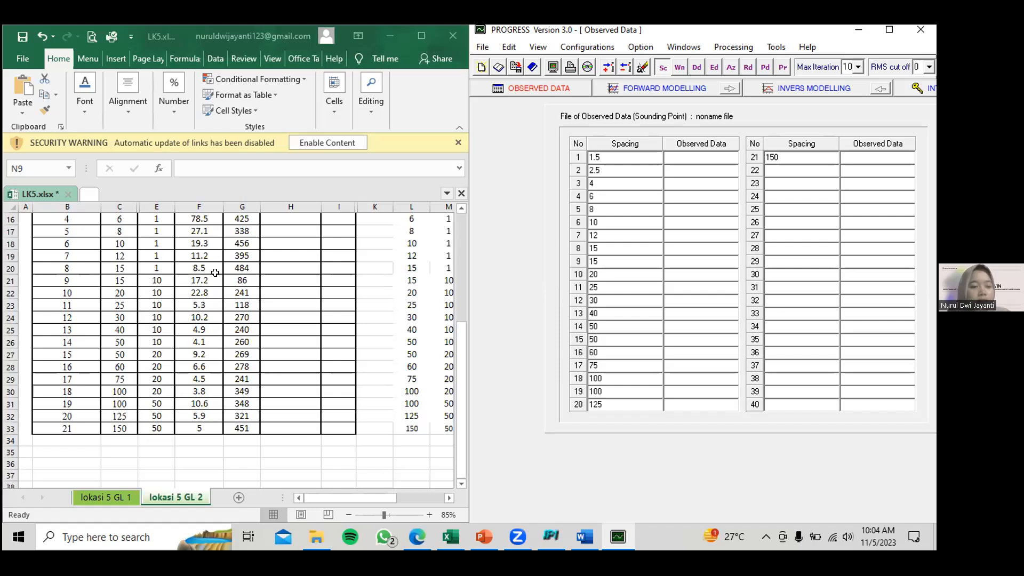
# Hide worksheet columns E through Q so the Ro_a column sits beside the AB/2 column.
pyautogui.moveTo(462, 405); pyautogui.dragTo(462, 346)
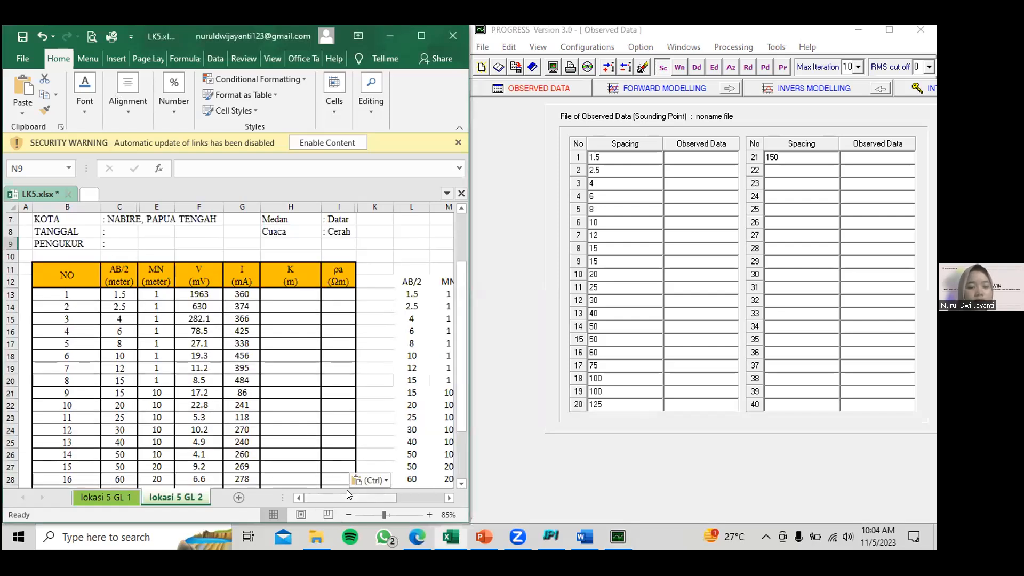
pyautogui.hscroll(1, 337, 479)
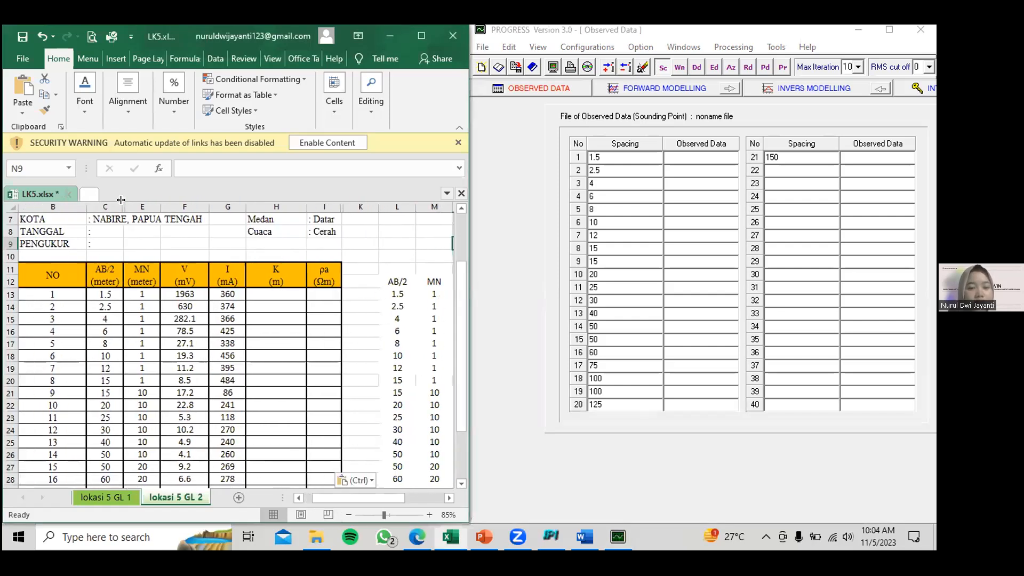
pyautogui.click(151, 207)
pyautogui.moveTo(151, 207); pyautogui.dragTo(347, 195)
pyautogui.rightClick(339, 235)
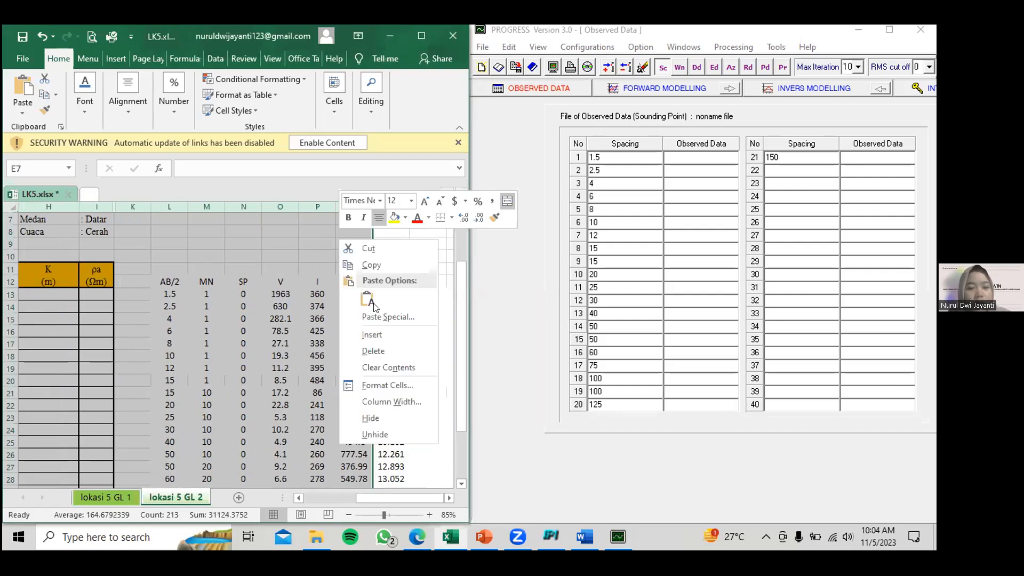
pyautogui.click(380, 418)
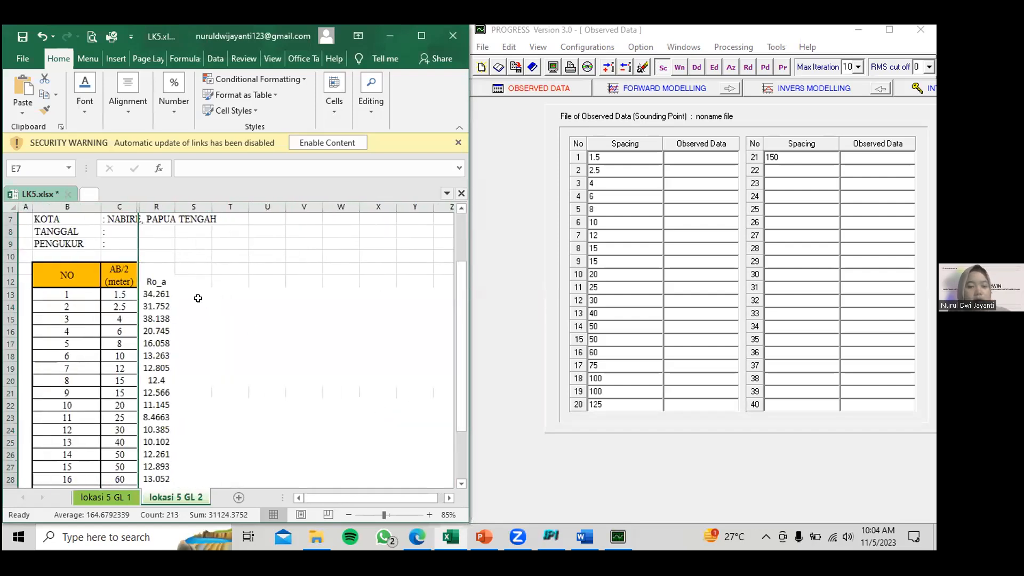
# Copy the Ro_a values 34.261 and 31.752 from the worksheet into Observed Data rows 1 and 2 in PROGRESS.
pyautogui.click(155, 293)
pyautogui.hotkey('ctrl', 'c')
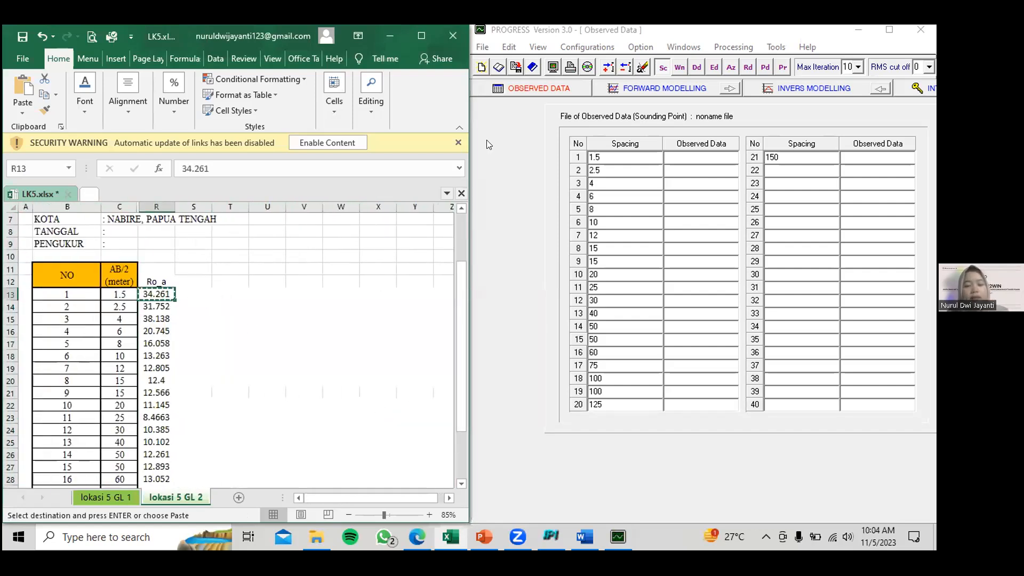
pyautogui.click(686, 155)
pyautogui.hotkey('ctrl', 'v')
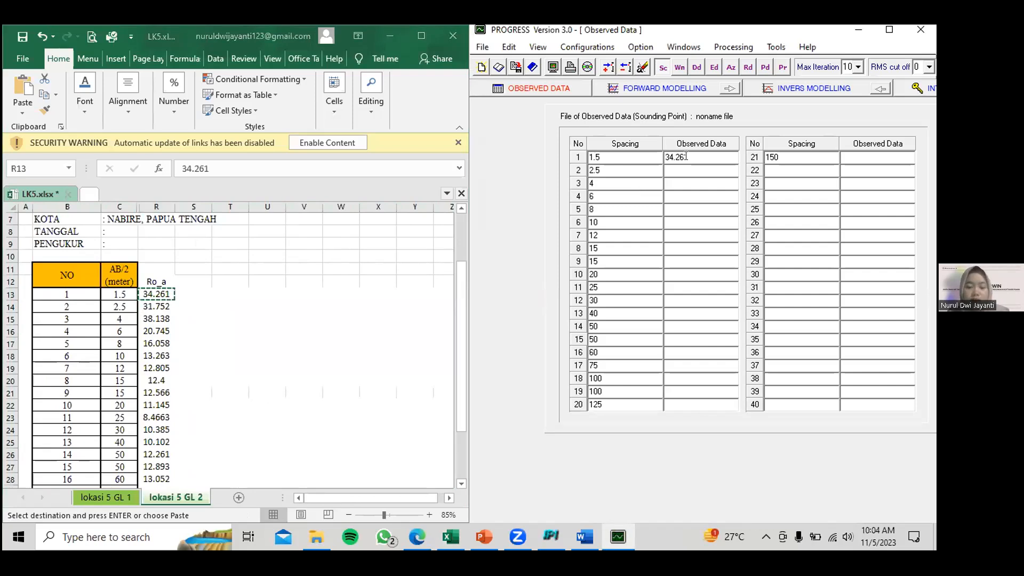
pyautogui.click(154, 304)
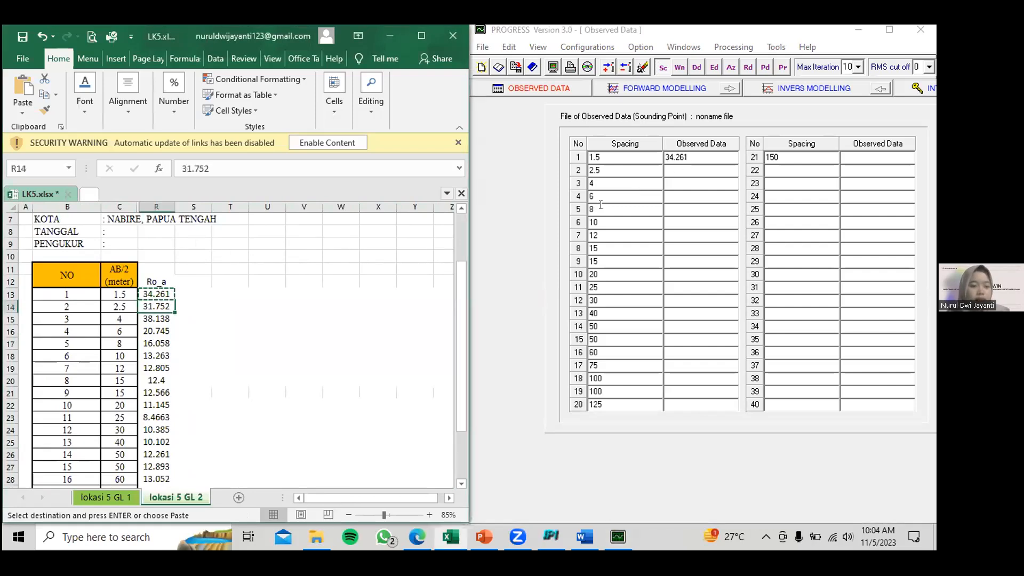
pyautogui.click(712, 165)
pyautogui.hotkey('ctrl', 'v')
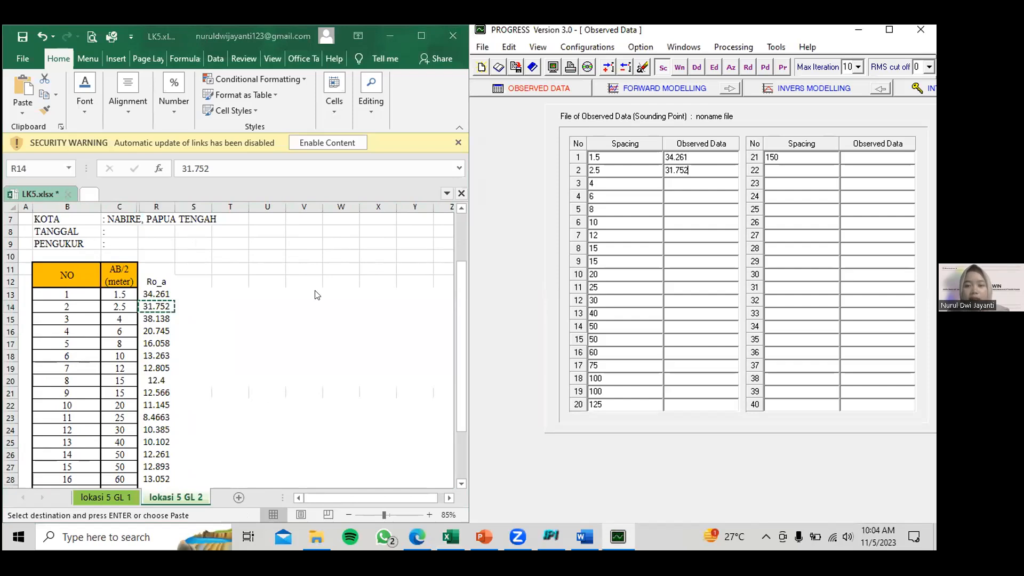
# Copy the Ro_a values 38.138 and 20.745 into Observed Data rows 3 and 4.
pyautogui.click(156, 318)
pyautogui.hotkey('ctrl', 'c')
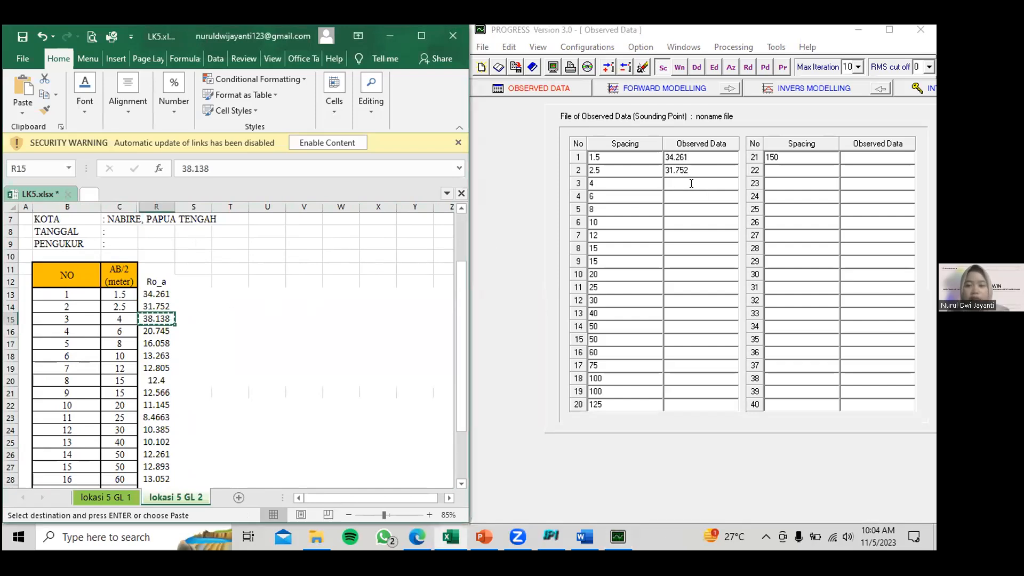
pyautogui.click(691, 184)
pyautogui.hotkey('ctrl', 'v')
pyautogui.click(160, 330)
pyautogui.hotkey('ctrl', 'c')
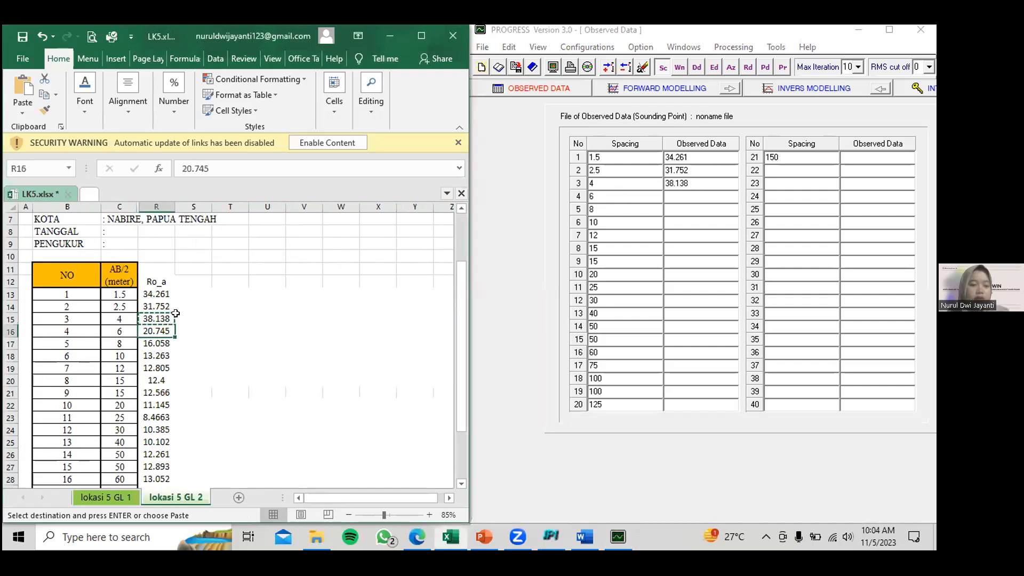
pyautogui.click(688, 196)
pyautogui.hotkey('ctrl', 'v')
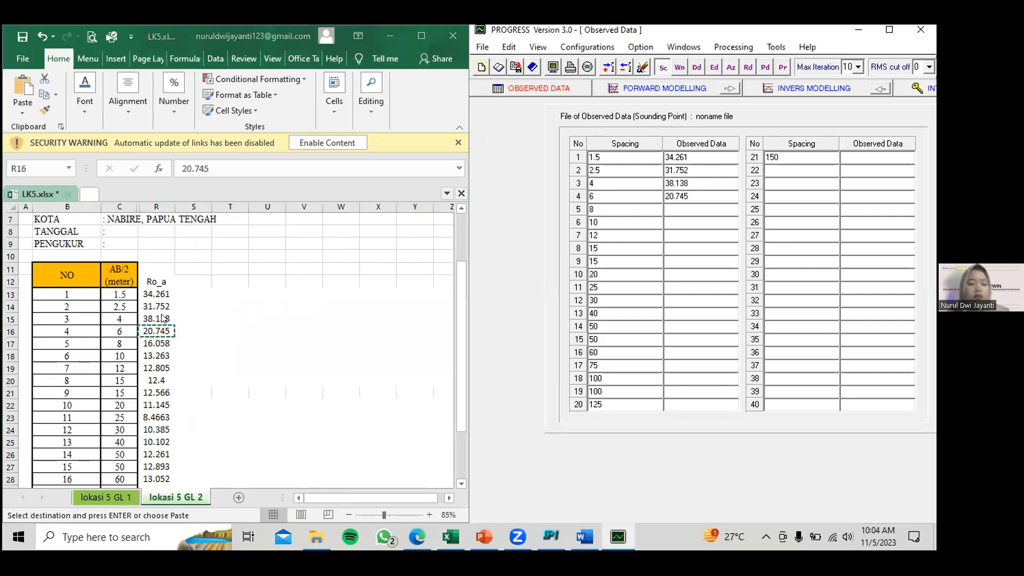
# Copy the Ro_a values 16.058 and 13.263 into Observed Data rows 5 and 6.
pyautogui.scroll(-1, 162, 319)
pyautogui.click(158, 303)
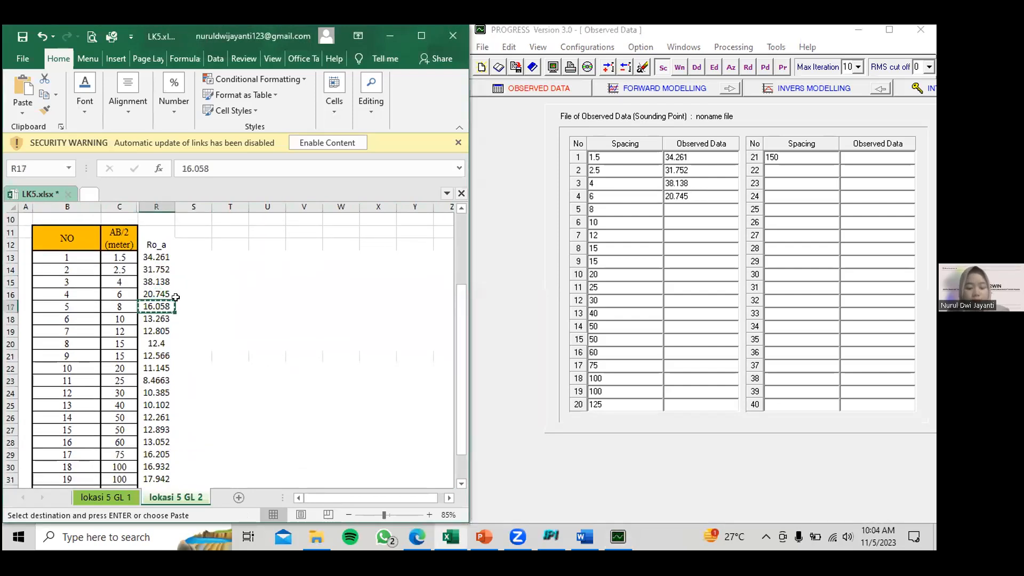
pyautogui.click(687, 209)
pyautogui.hotkey('ctrl', 'v')
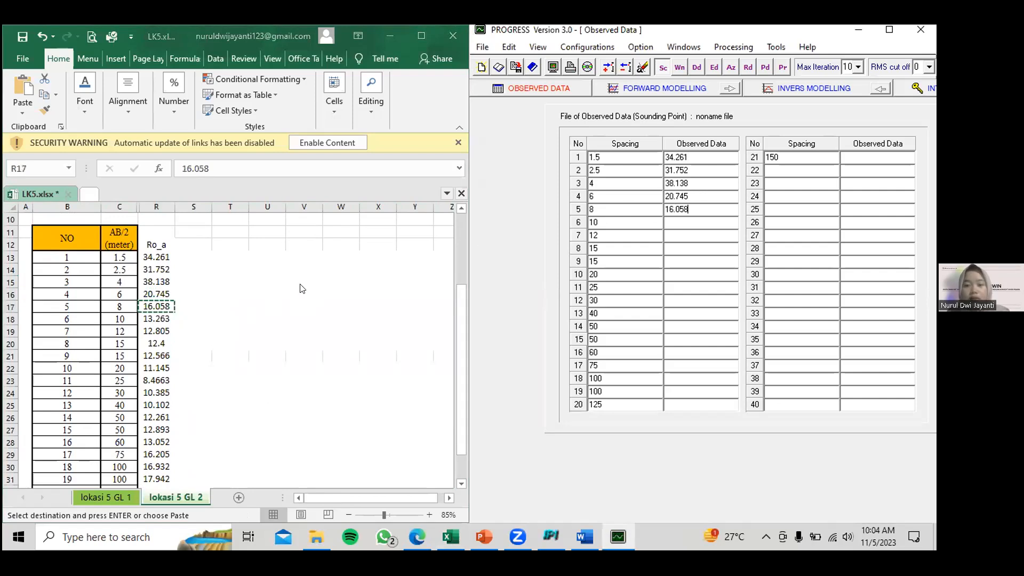
pyautogui.click(155, 318)
pyautogui.hotkey('ctrl', 'c')
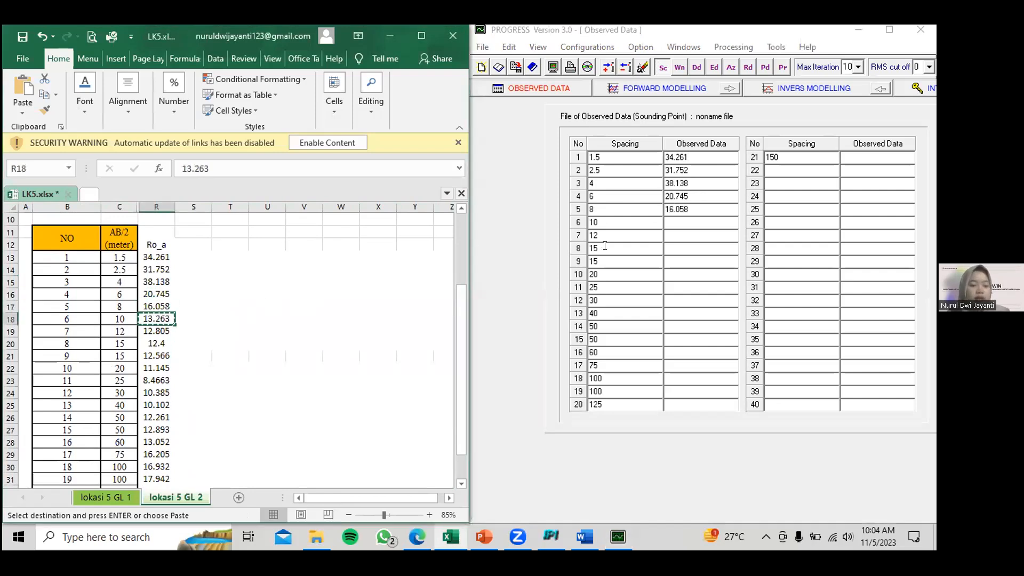
pyautogui.click(685, 222)
pyautogui.hotkey('ctrl', 'v')
# Copy the Ro_a values 12.805 and 12.4 into Observed Data rows 7 and 8.
pyautogui.click(153, 331)
pyautogui.hotkey('ctrl', 'c')
pyautogui.click(693, 235)
pyautogui.hotkey('ctrl', 'v')
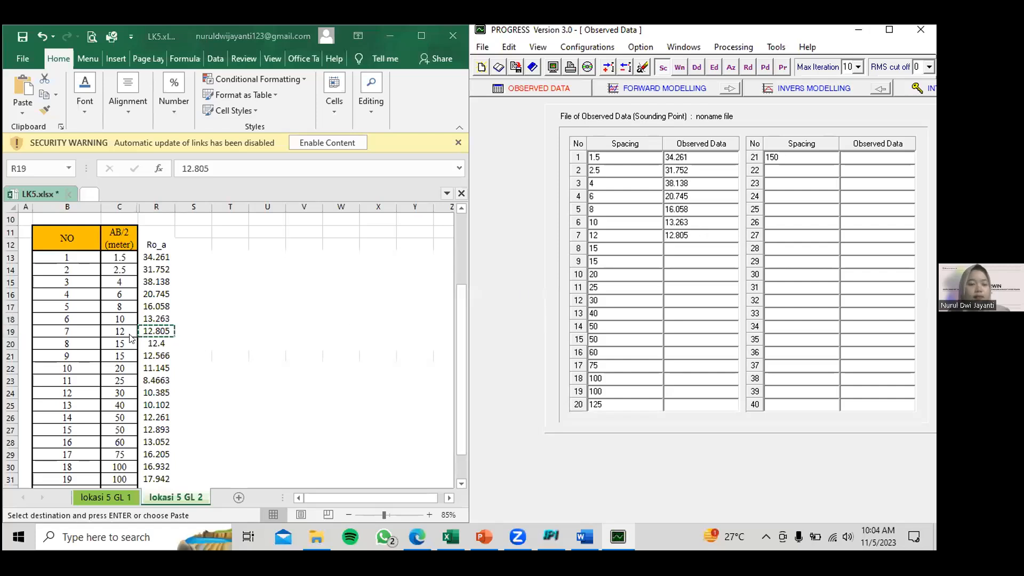
pyautogui.click(157, 336)
pyautogui.click(156, 343)
pyautogui.hotkey('ctrl', 'c')
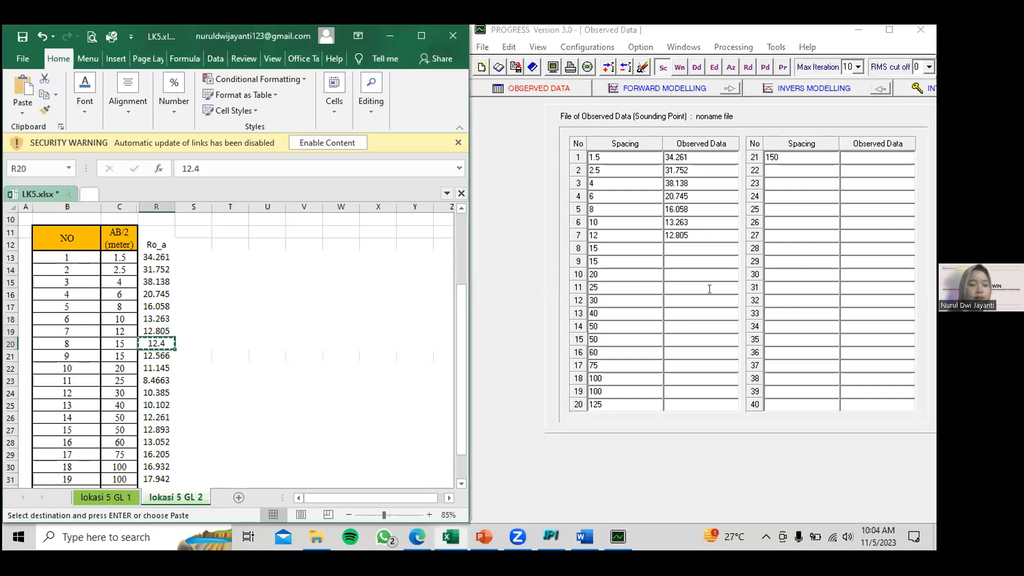
pyautogui.click(693, 248)
pyautogui.hotkey('ctrl', 'v')
# Copy the Ro_a values 12.566 and 11.145 into Observed Data rows 9 and 10.
pyautogui.scroll(-1, 293, 342)
pyautogui.click(146, 319)
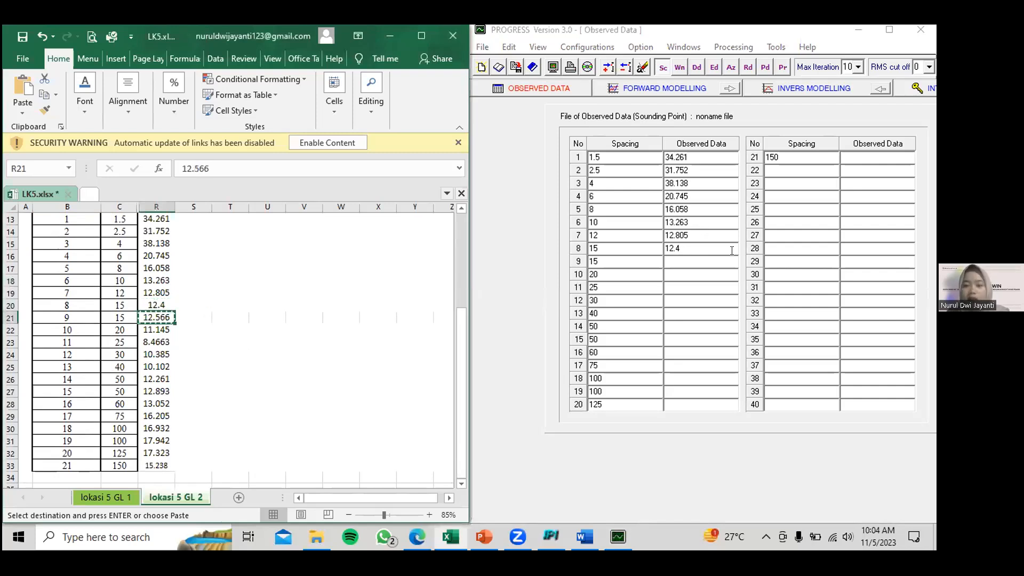
pyautogui.click(686, 260)
pyautogui.hotkey('ctrl', 'v')
pyautogui.scroll(-1, 154, 298)
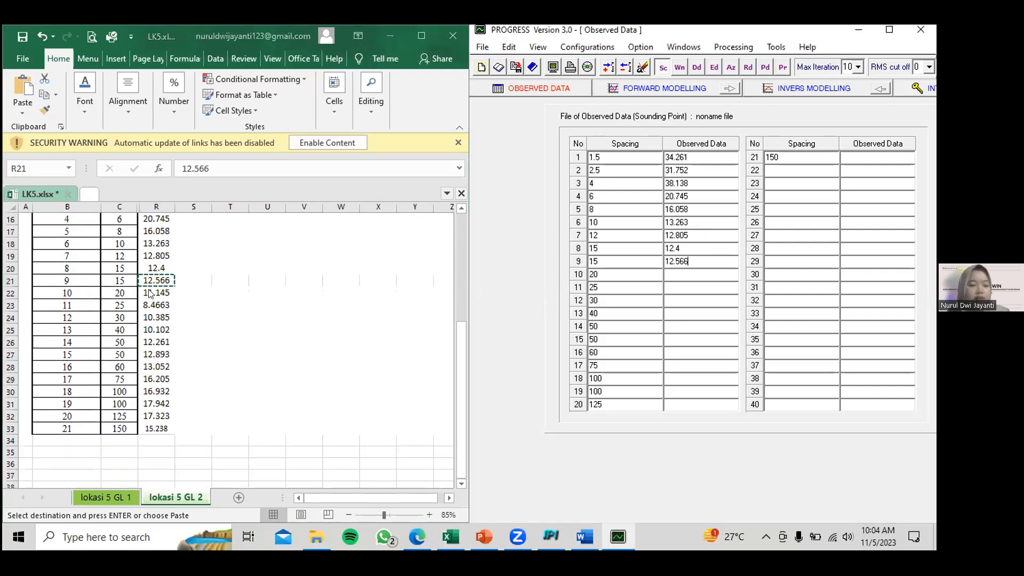
pyautogui.click(153, 292)
pyautogui.hotkey('ctrl', 'c')
pyautogui.click(687, 274)
pyautogui.write('v')
pyautogui.press('BackSpace')
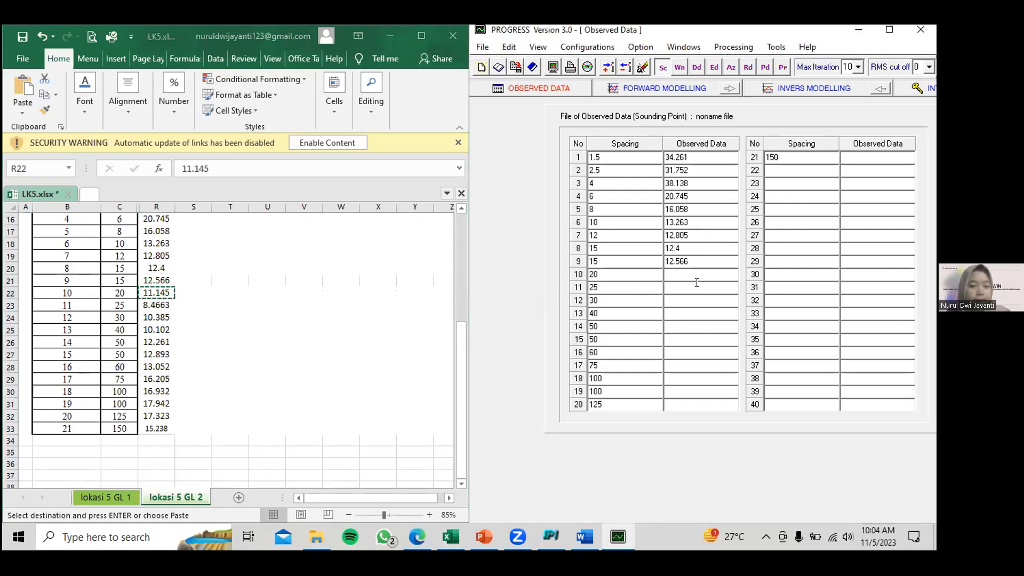
pyautogui.click(686, 274)
pyautogui.hotkey('ctrl', 'v')
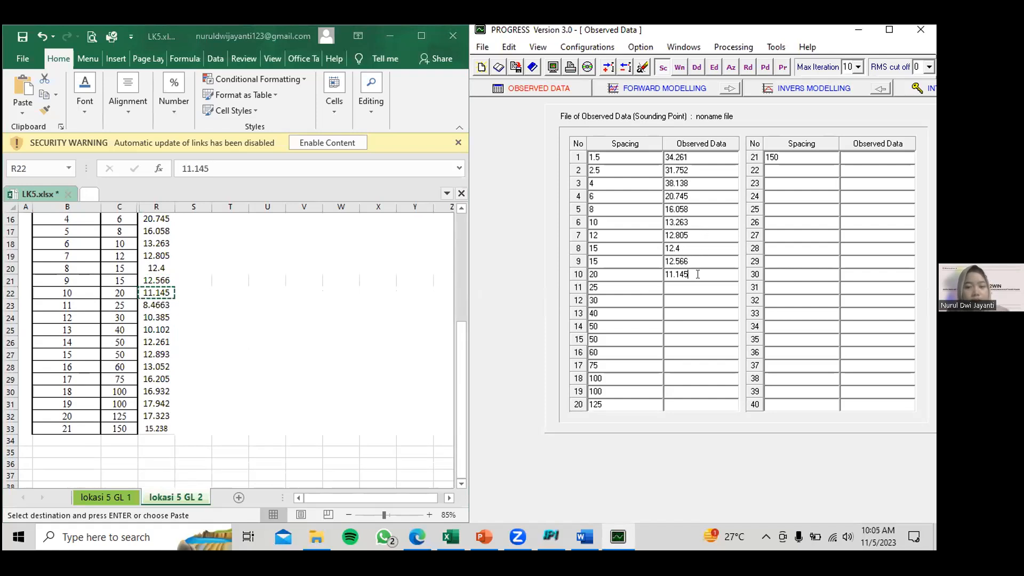
# Copy the Ro_a values 8.4663 and 10.385 into Observed Data rows 11 and 12.
pyautogui.click(152, 303)
pyautogui.hotkey('ctrl', 'c')
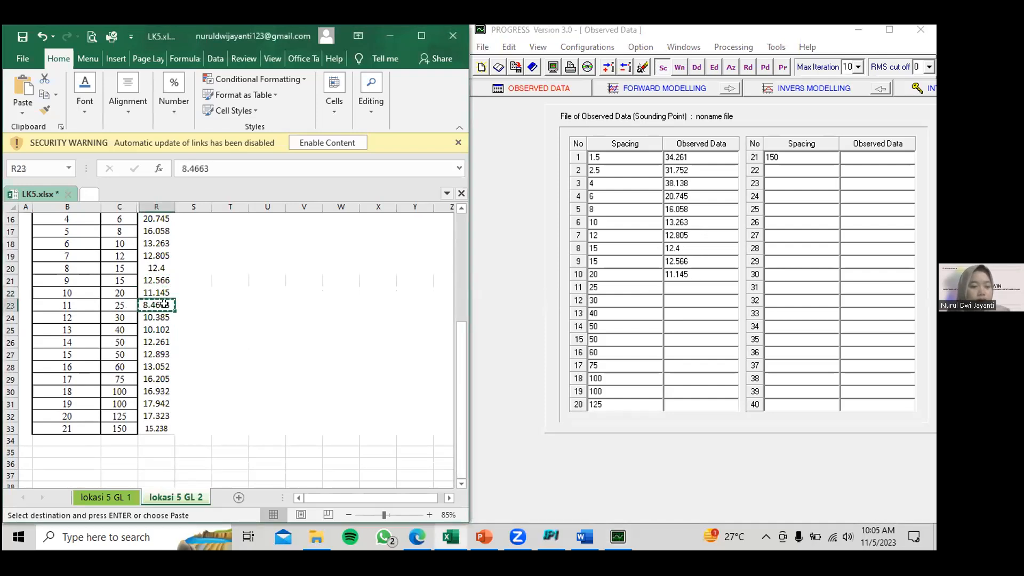
pyautogui.click(674, 287)
pyautogui.hotkey('ctrl', 'v')
pyautogui.click(152, 318)
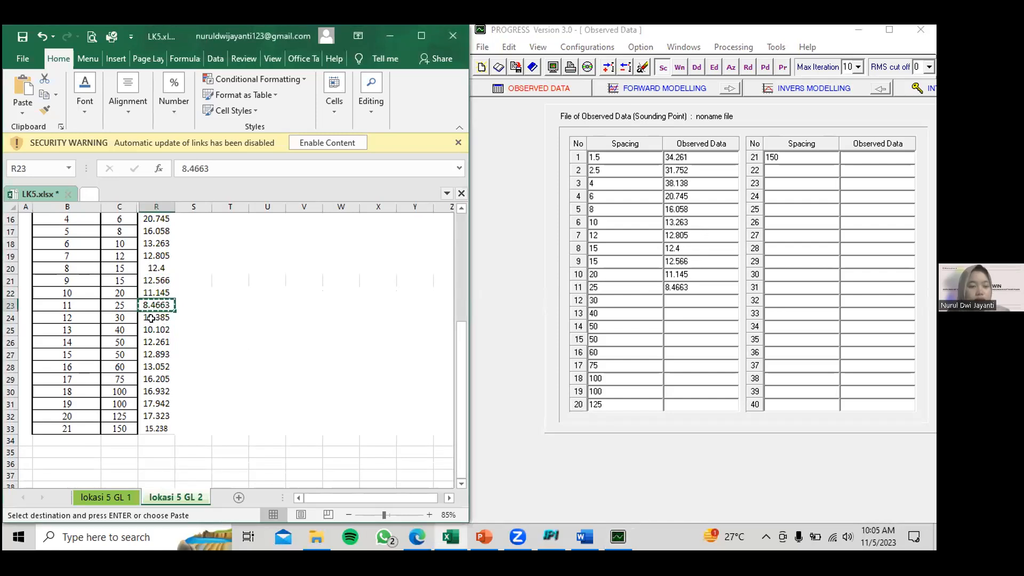
pyautogui.hotkey('ctrl', 'c')
pyautogui.click(685, 300)
pyautogui.hotkey('ctrl', 'v')
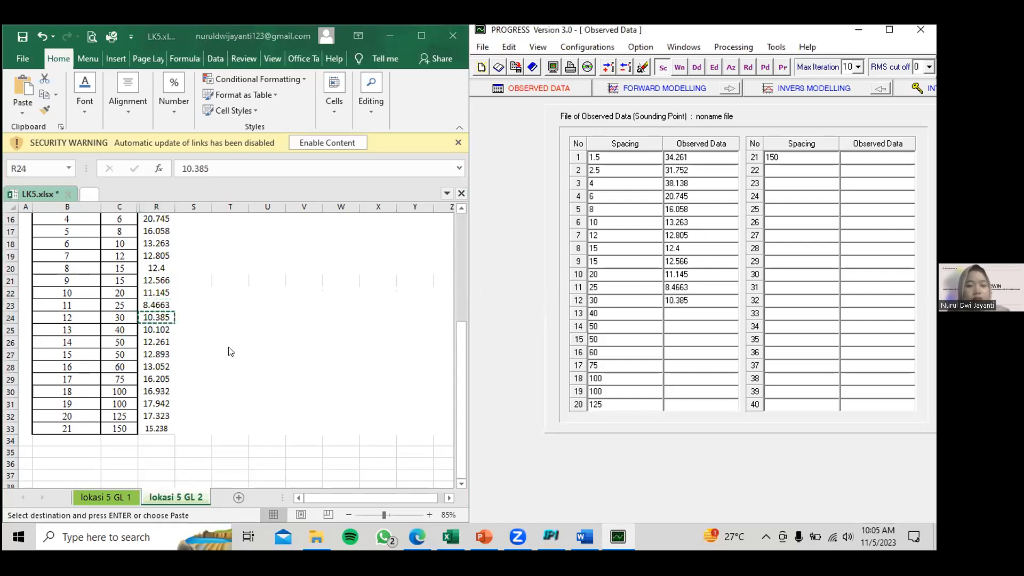
# Copy the Ro_a values 10.102 and 12.261 into Observed Data rows 13 and 14.
pyautogui.click(156, 330)
pyautogui.hotkey('ctrl', 'c')
pyautogui.click(685, 313)
pyautogui.hotkey('ctrl', 'v')
pyautogui.click(143, 339)
pyautogui.hotkey('ctrl', 'c')
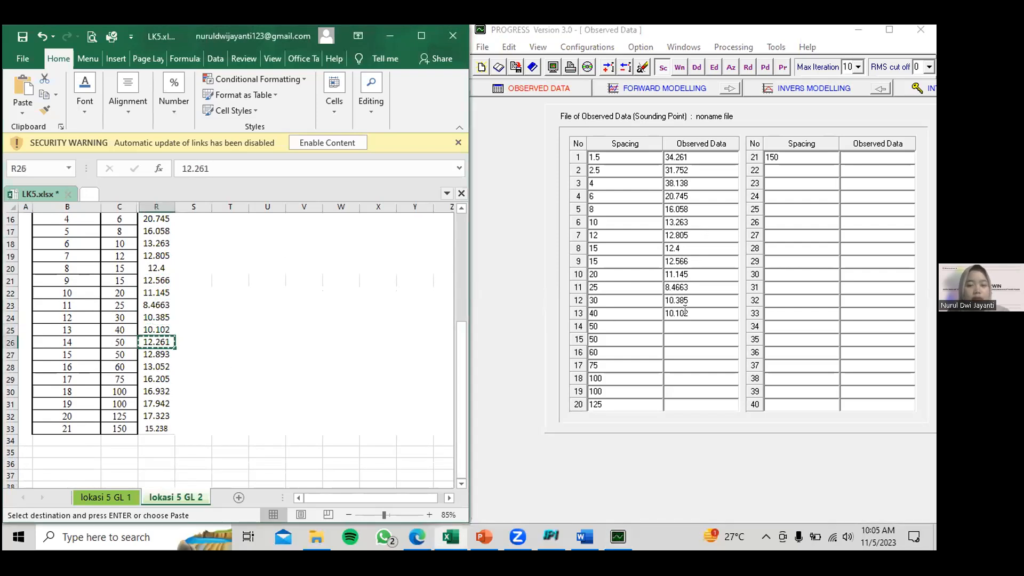
pyautogui.click(684, 325)
pyautogui.hotkey('ctrl', 'v')
# Copy the Ro_a values 12.893 and 13.052 into Observed Data rows 15 and 16.
pyautogui.click(152, 341)
pyautogui.click(153, 353)
pyautogui.hotkey('ctrl', 'c')
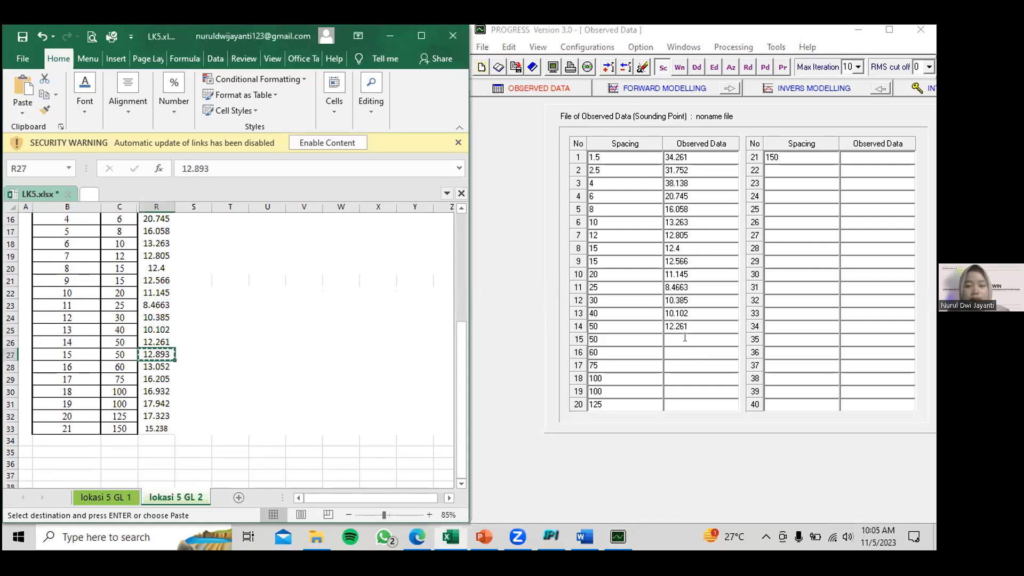
pyautogui.click(684, 339)
pyautogui.hotkey('ctrl', 'v')
pyautogui.click(160, 367)
pyautogui.hotkey('ctrl', 'c')
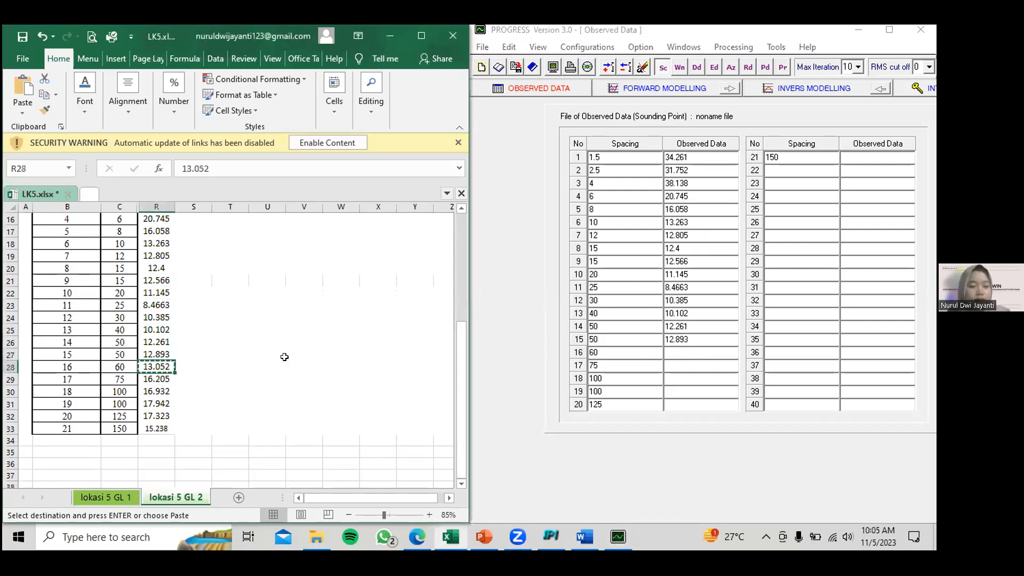
pyautogui.click(667, 352)
pyautogui.hotkey('ctrl', 'v')
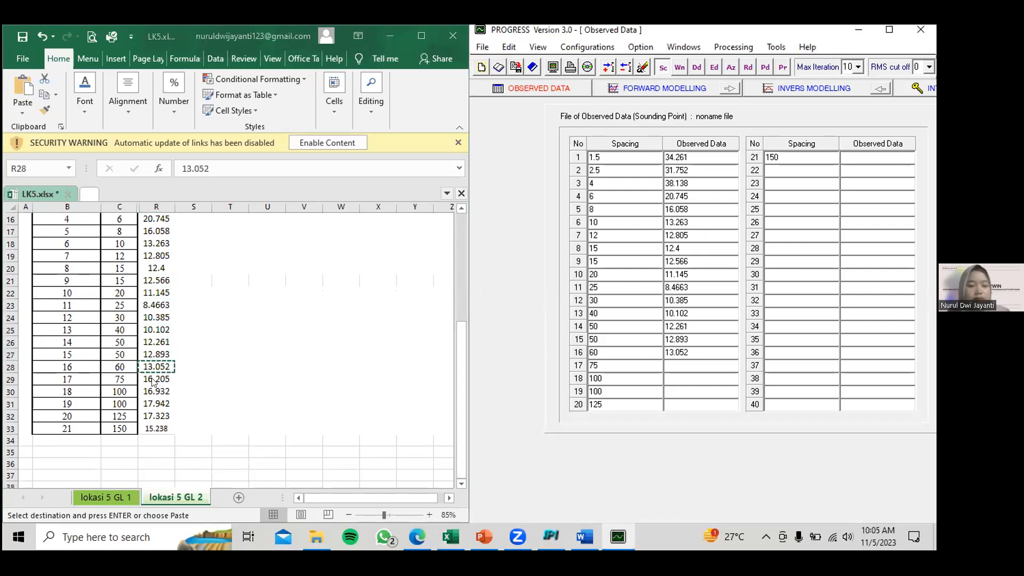
# Copy the Ro_a value 16.205 for the 75 m spacing into Observed Data row 17.
pyautogui.click(156, 379)
pyautogui.hotkey('ctrl', 'c')
pyautogui.click(683, 366)
pyautogui.hotkey('ctrl', 'v')
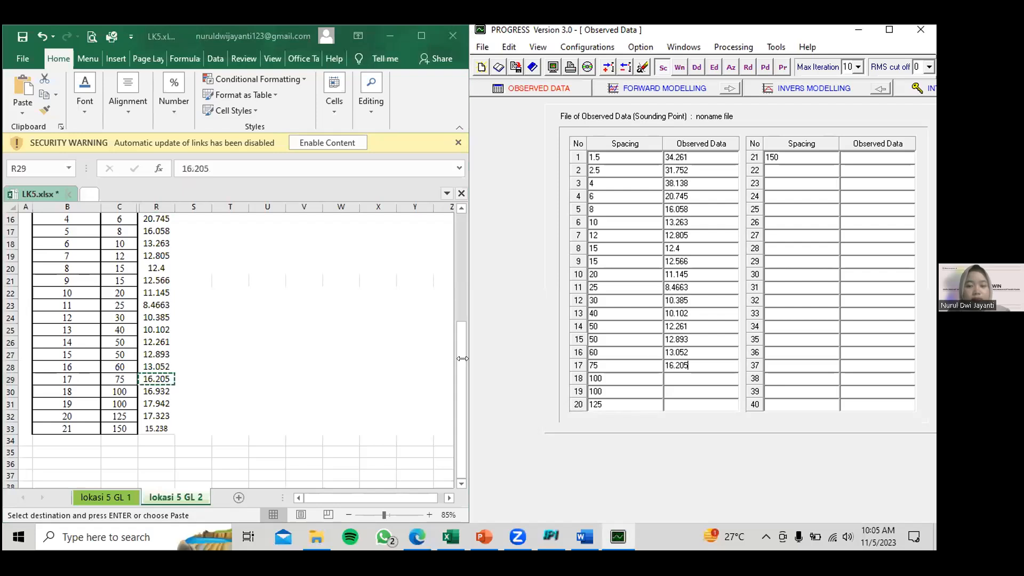
# Copy the Ro_a values 16.932 and 17.942 into Observed Data rows 18 and 19.
pyautogui.click(157, 391)
pyautogui.hotkey('ctrl', 'c')
pyautogui.click(674, 378)
pyautogui.hotkey('ctrl', 'v')
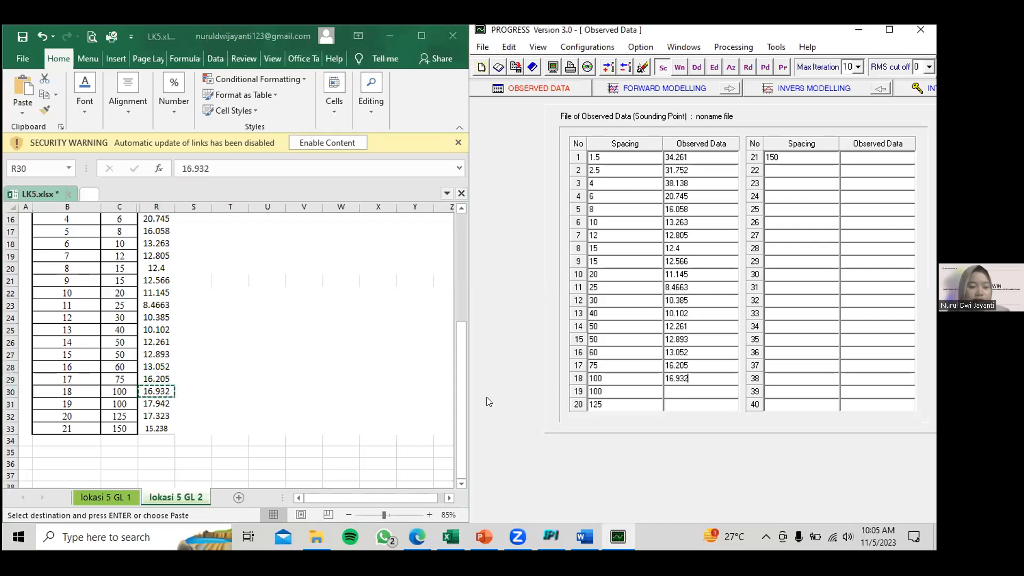
pyautogui.click(156, 404)
pyautogui.hotkey('ctrl', 'c')
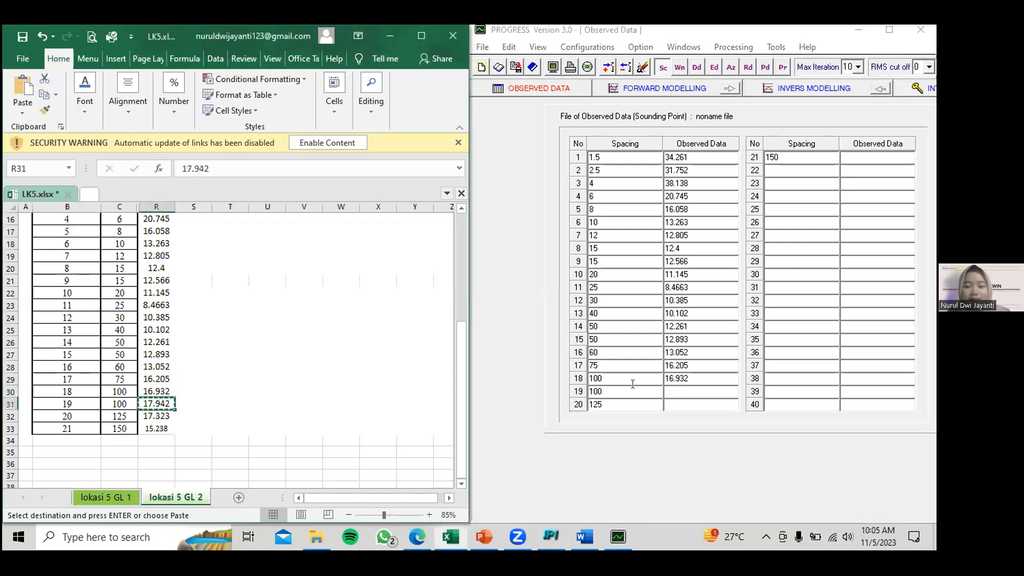
pyautogui.click(688, 391)
pyautogui.hotkey('ctrl', 'v')
# Copy the Ro_a values 17.323 and 15.238 into Observed Data rows 20 and 21.
pyautogui.click(156, 416)
pyautogui.hotkey('ctrl', 'c')
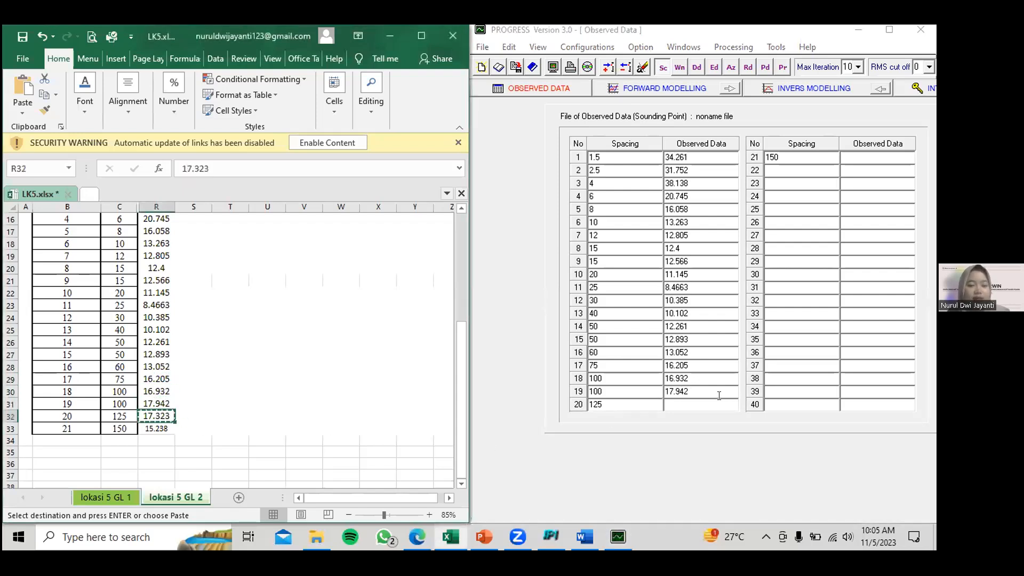
pyautogui.click(693, 404)
pyautogui.hotkey('ctrl', 'v')
pyautogui.click(154, 426)
pyautogui.hotkey('ctrl', 'c')
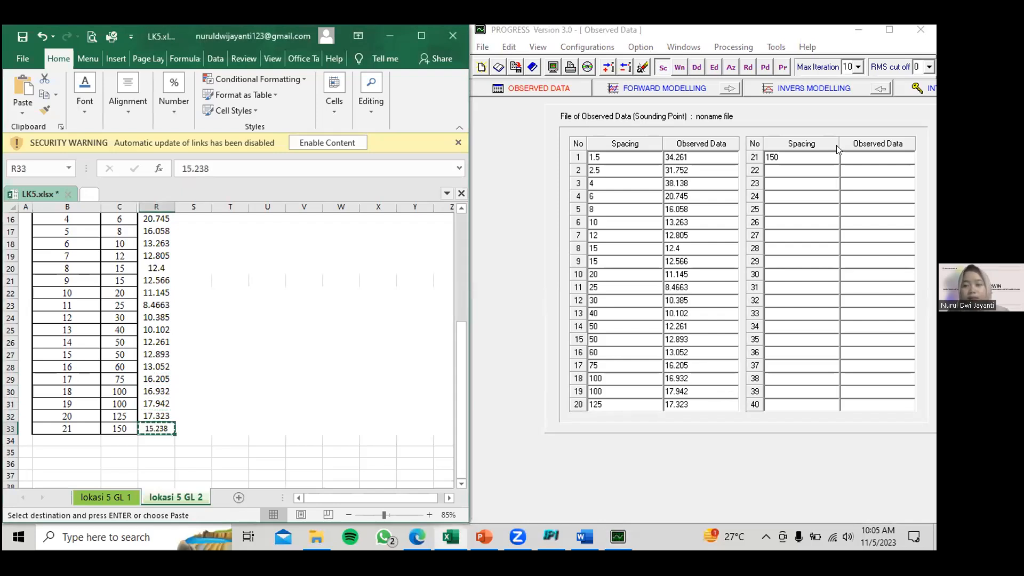
pyautogui.click(849, 157)
pyautogui.hotkey('ctrl', 'v')
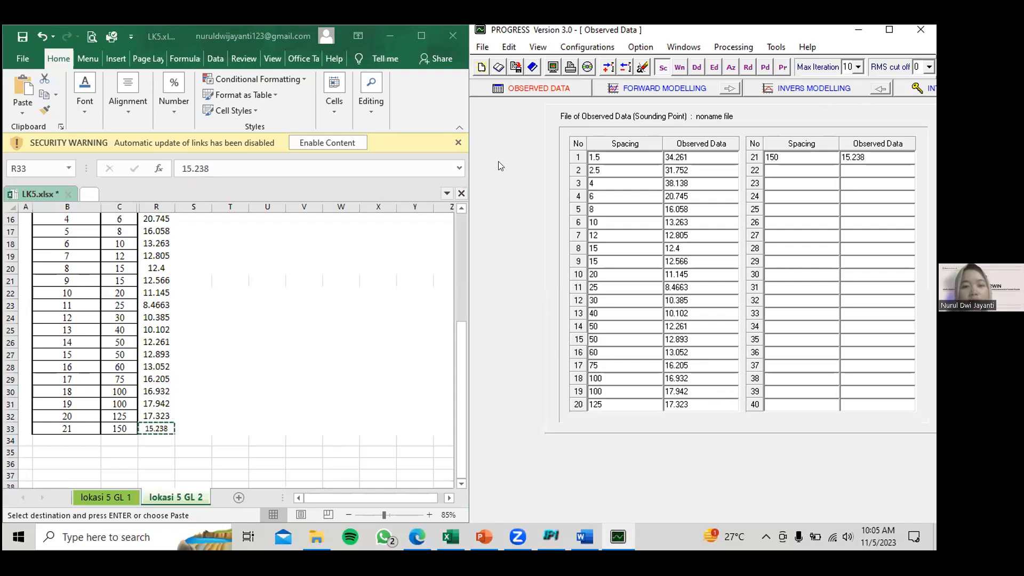
# Widen the PROGRESS window across the screen so all its modelling tools and the data table are in view.
pyautogui.moveTo(461, 202); pyautogui.dragTo(167, 204)
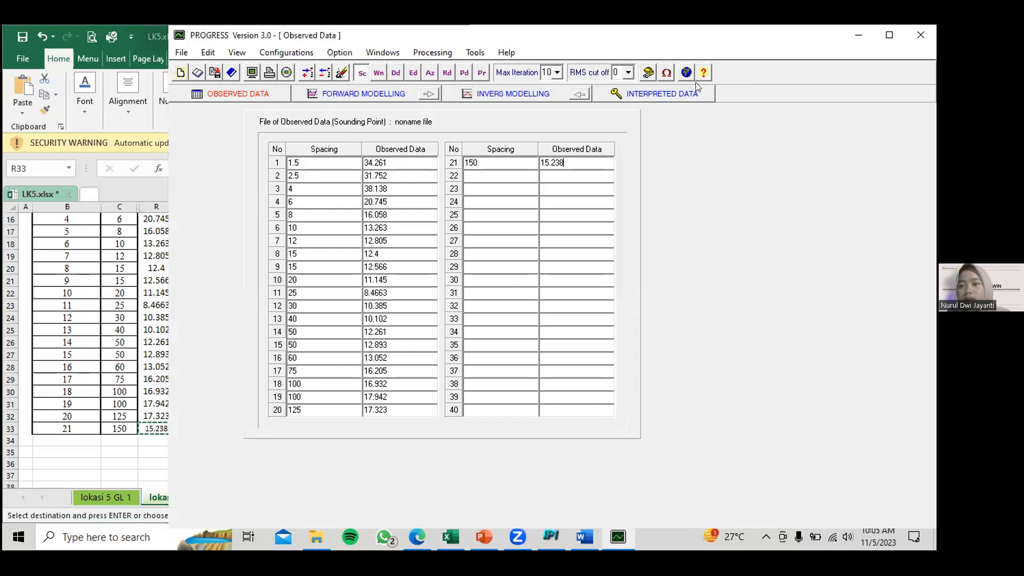
pyautogui.click(736, 127)
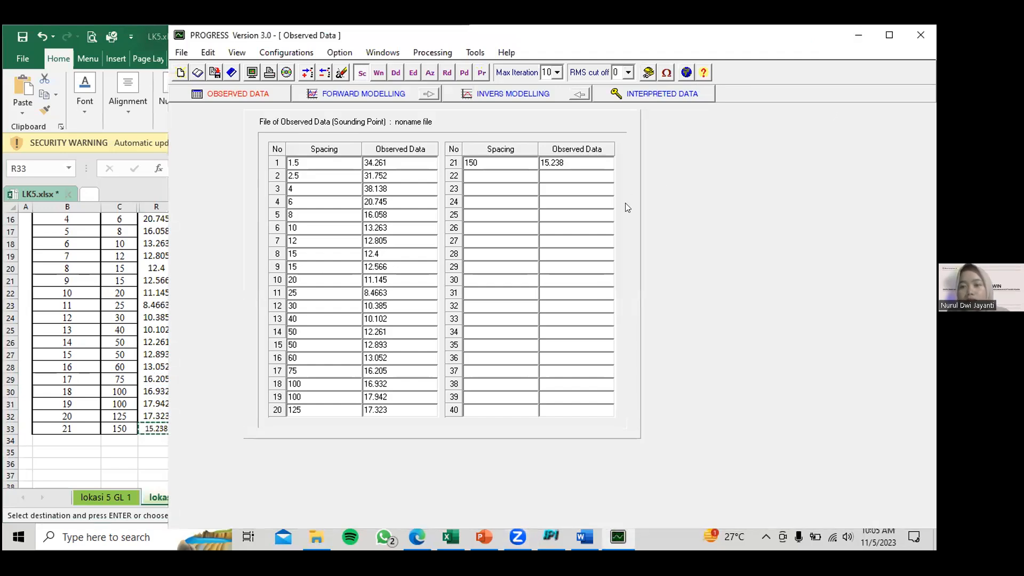
pyautogui.write('f')
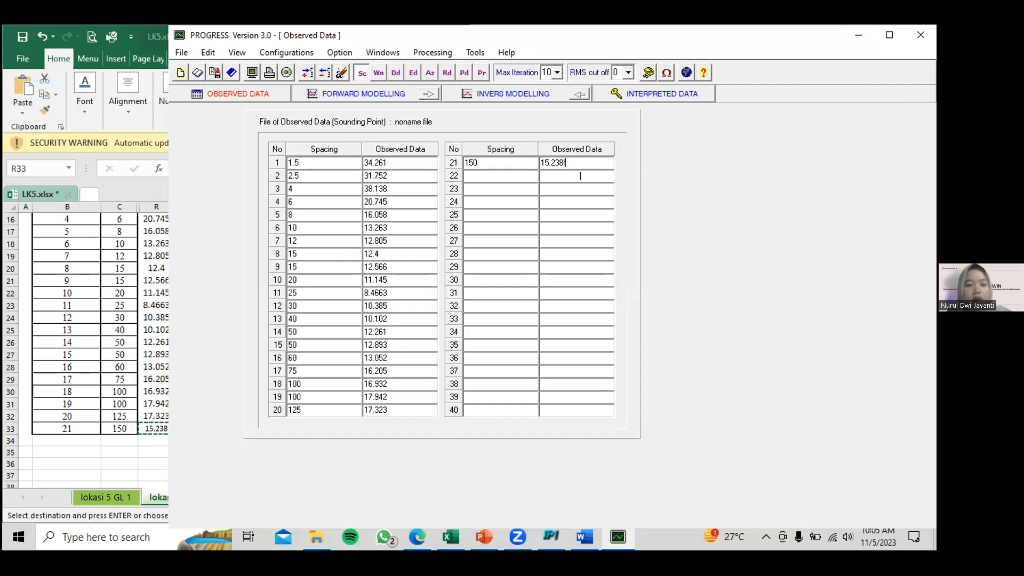
pyautogui.moveTo(161, 233); pyautogui.dragTo(5, 232)
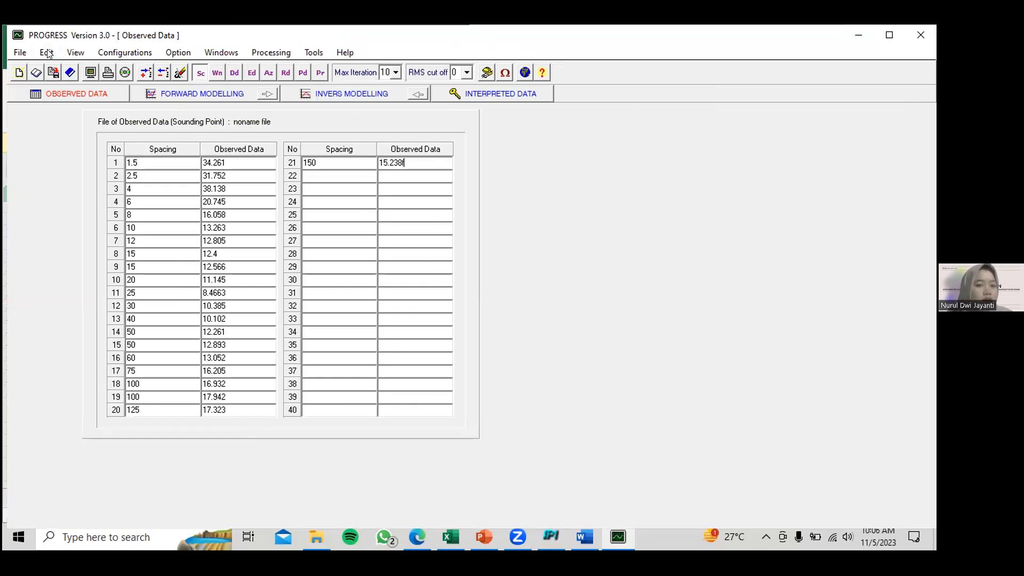
# Remove the stray letter after 15.238 in row 21 and save the observed data as "gl 2" in the coba folder.
pyautogui.click(19, 52)
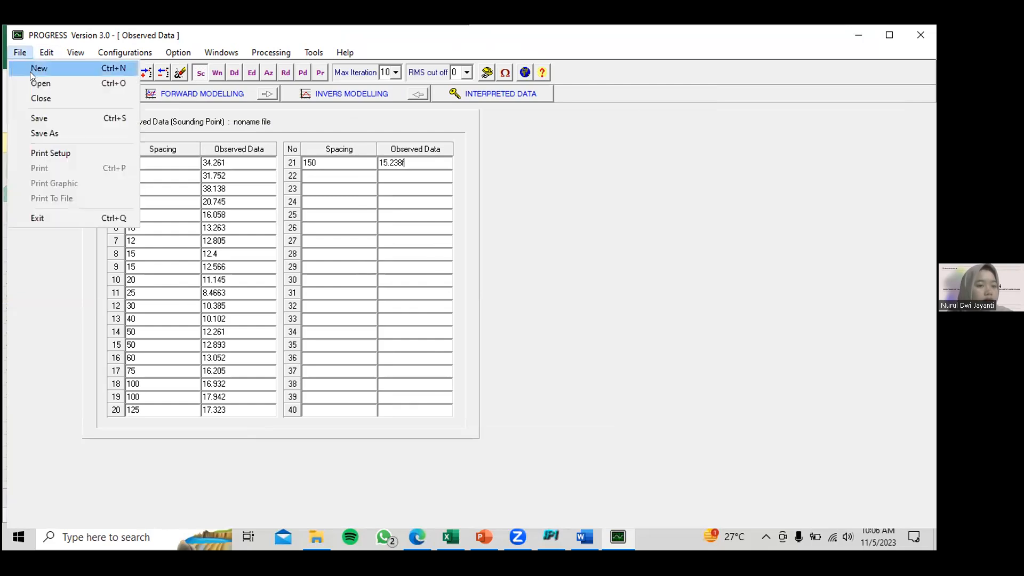
pyautogui.click(62, 122)
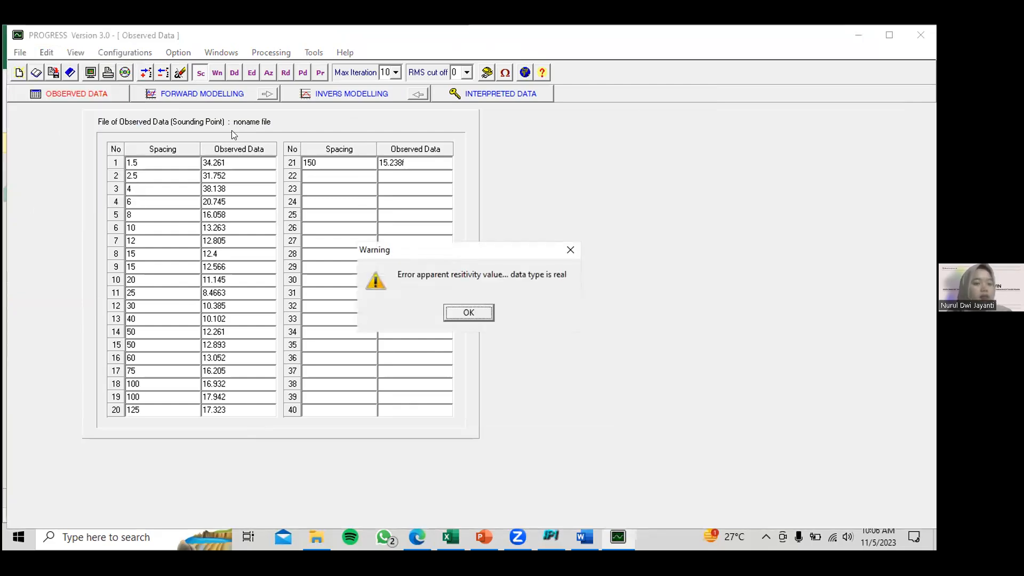
pyautogui.click(486, 313)
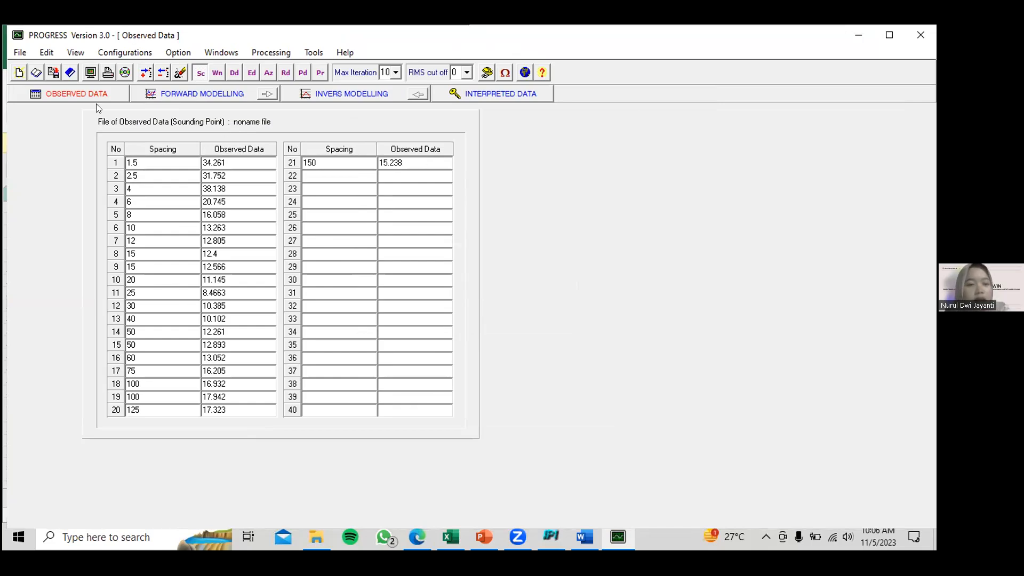
pyautogui.click(70, 73)
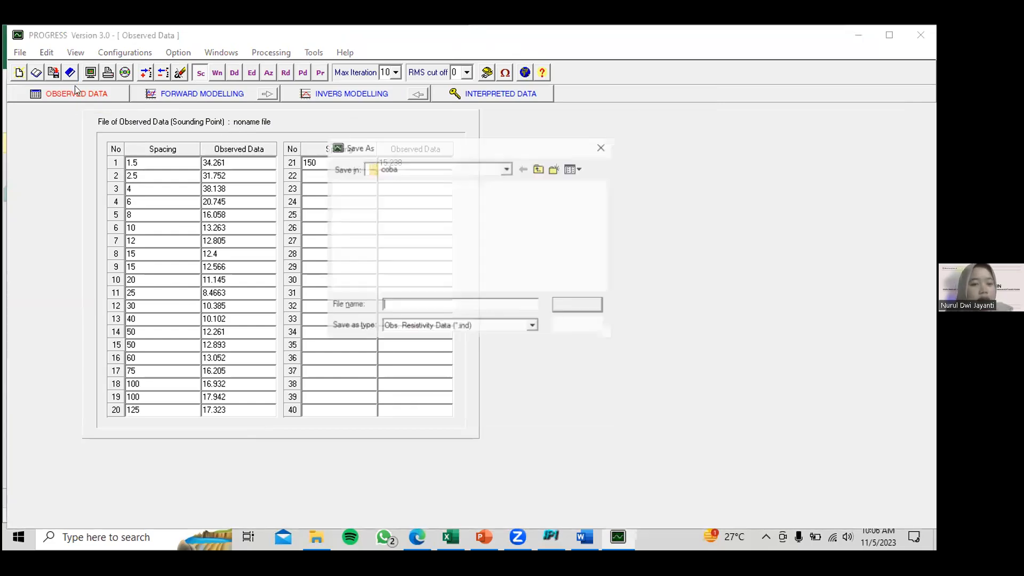
pyautogui.write('gl 2')
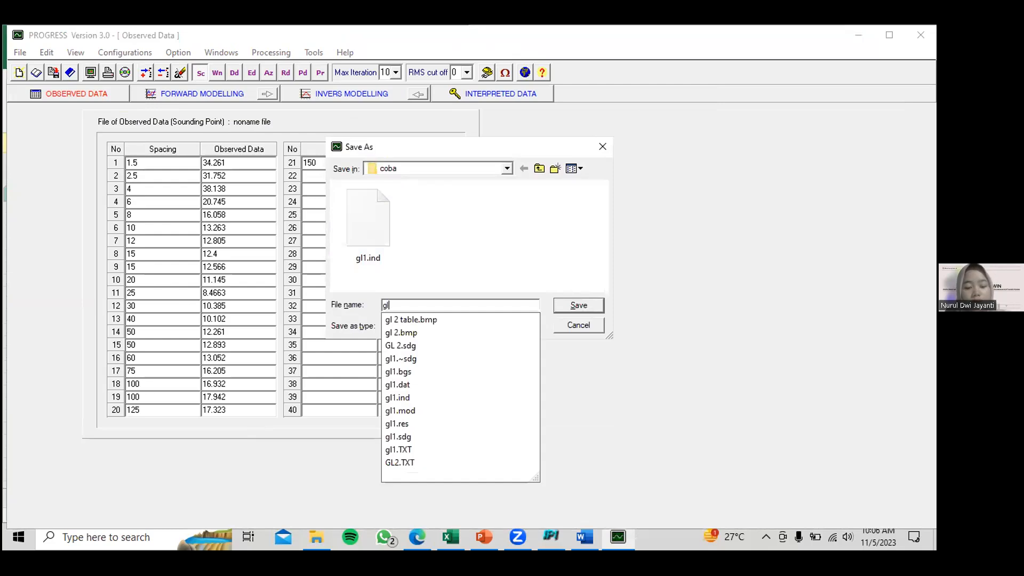
pyautogui.click(574, 305)
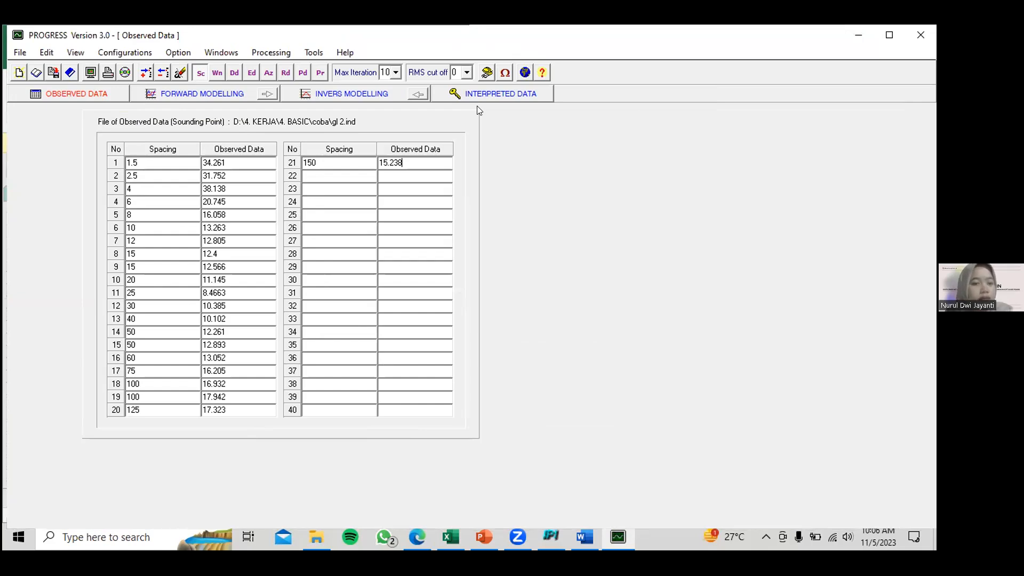
# Open Forward Modelling for gl 2 and arrange PROGRESS beside the IPI2win layer table.
pyautogui.click(189, 92)
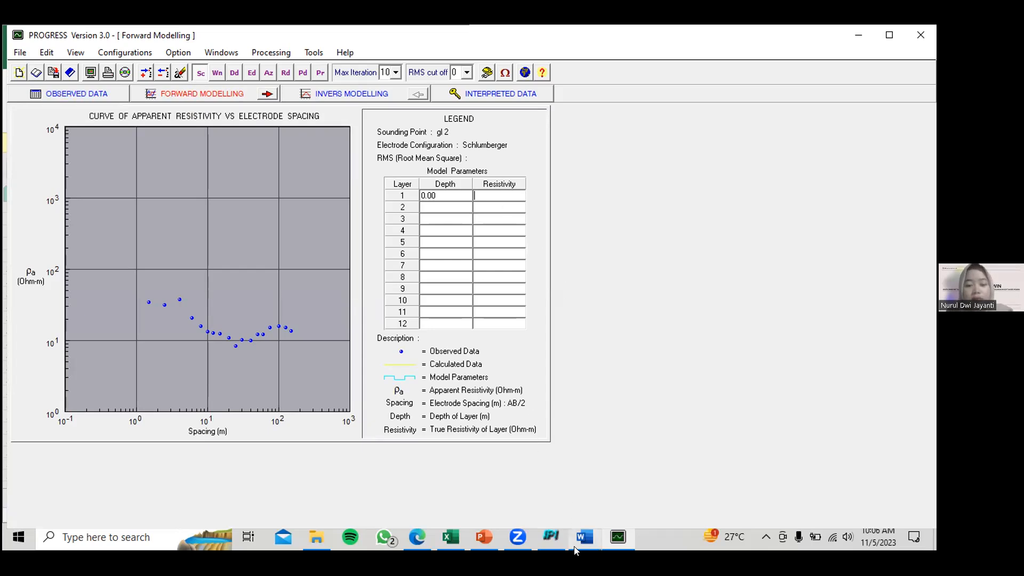
pyautogui.click(551, 537)
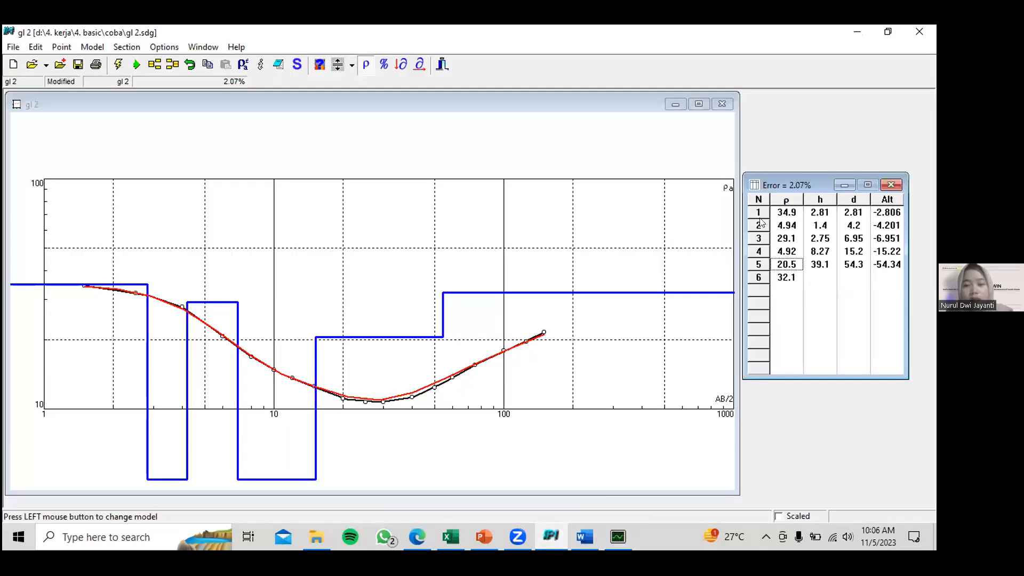
pyautogui.moveTo(772, 184); pyautogui.dragTo(114, 183)
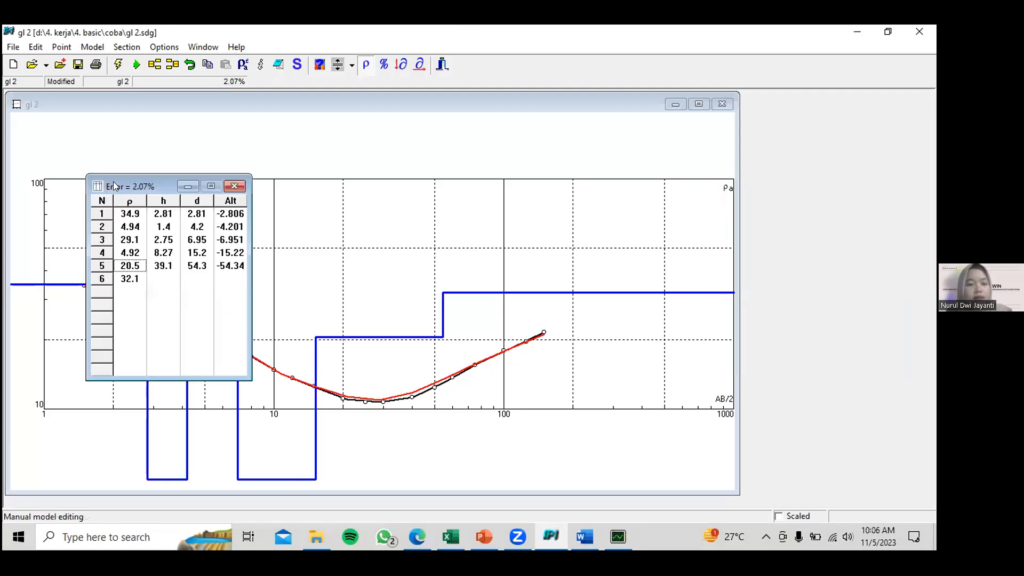
pyautogui.press('super+Left')
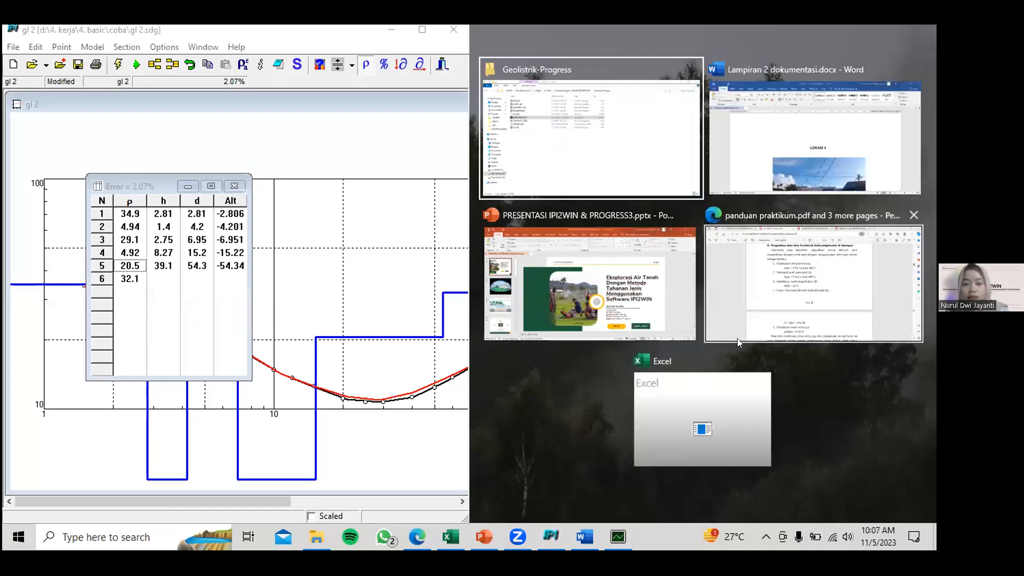
pyautogui.click(668, 369)
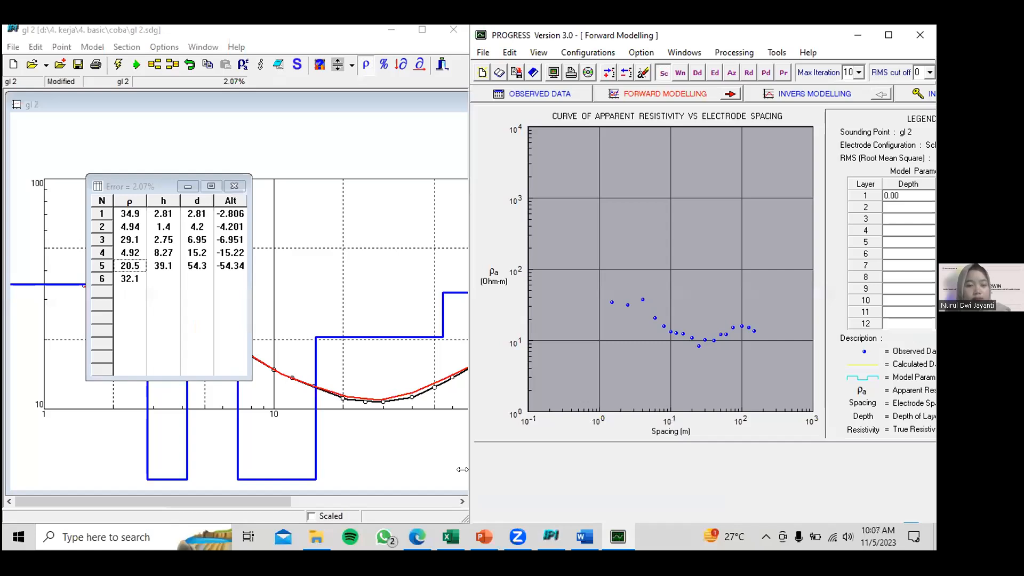
pyautogui.moveTo(462, 469); pyautogui.dragTo(290, 469)
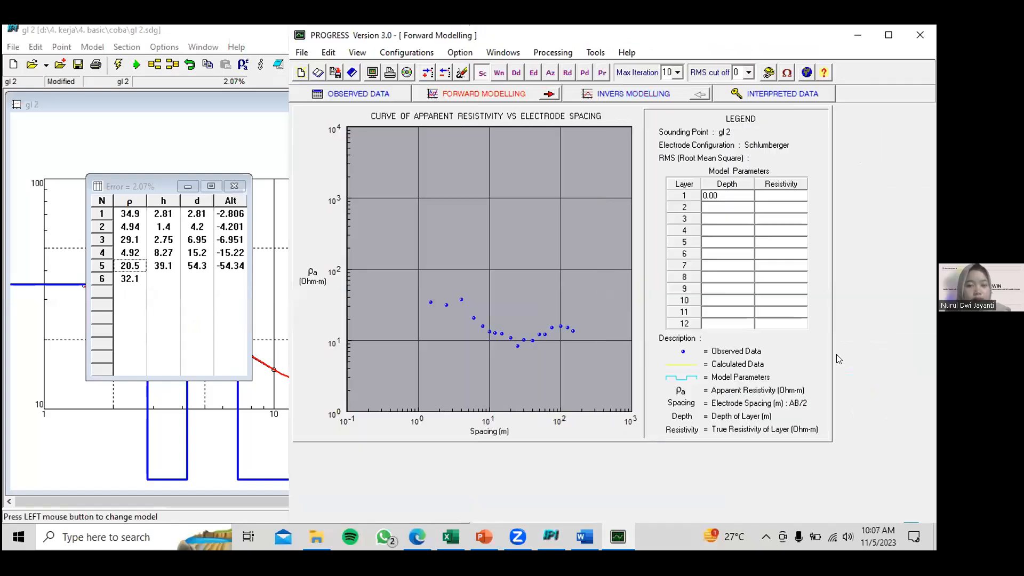
# Enter a resistivity of 34.9 for layer 1 and a depth of 4.2 for layer 2 in Model Parameters.
pyautogui.click(189, 217)
pyautogui.click(762, 193)
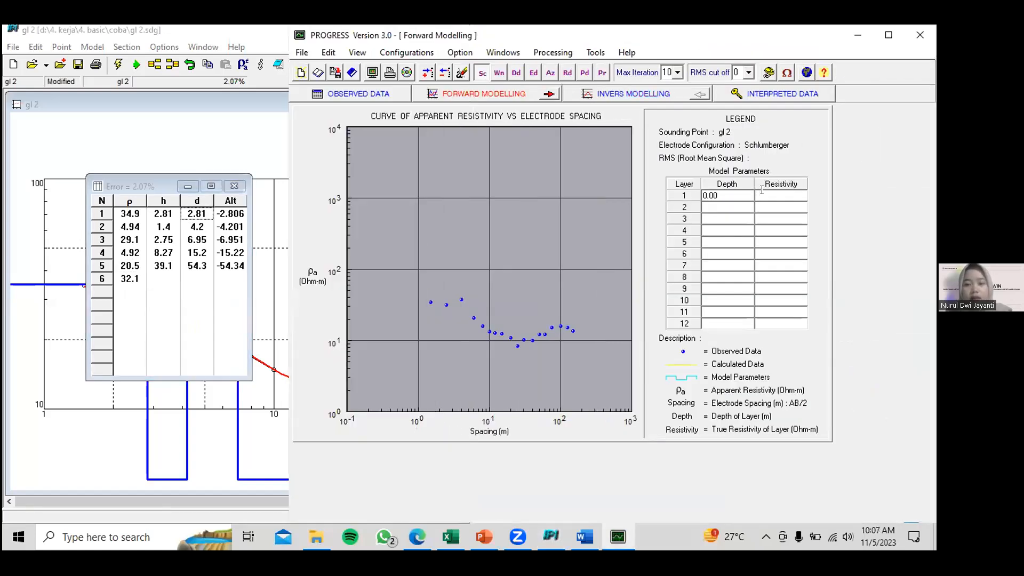
pyautogui.write('34.9')
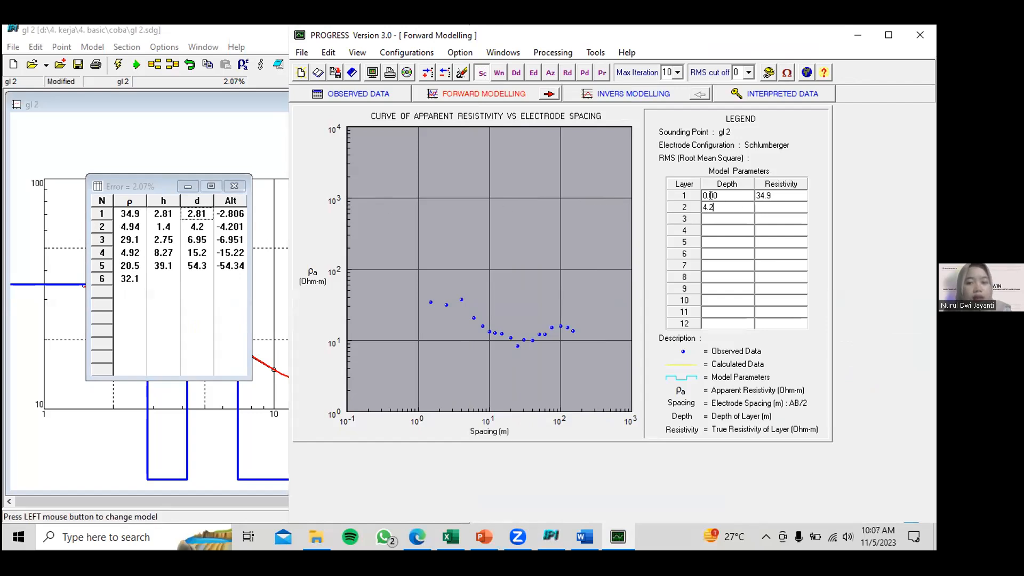
# Set layer 2's resistivity to 4.94 from the IPI2win layer table.
pyautogui.click(133, 228)
pyautogui.hotkey('ctrl', 'c')
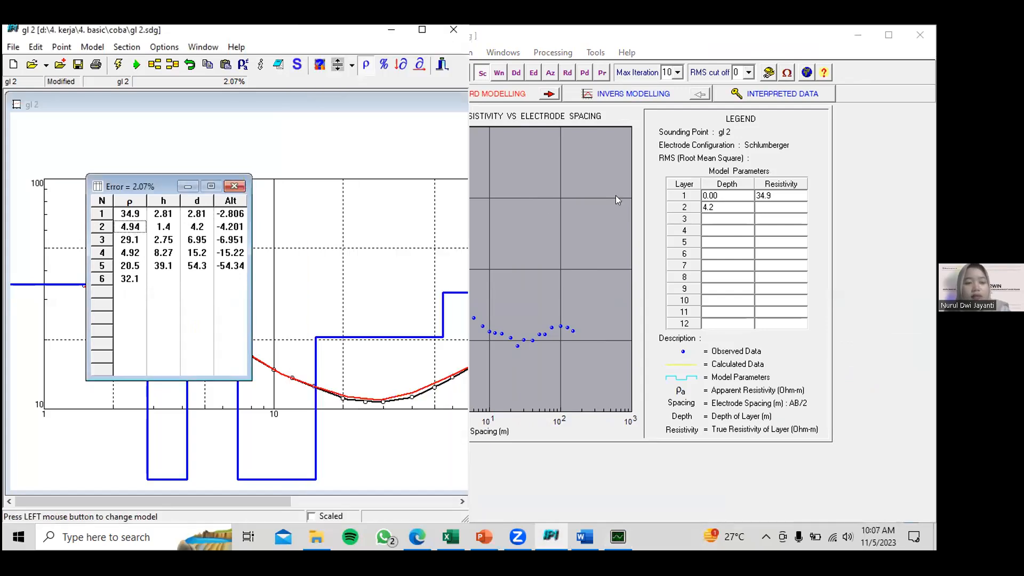
pyautogui.click(778, 206)
pyautogui.hotkey('ctrl', 'v')
pyautogui.press('BackSpace')
pyautogui.press('BackSpace')
pyautogui.press('BackSpace')
pyautogui.press('BackSpace')
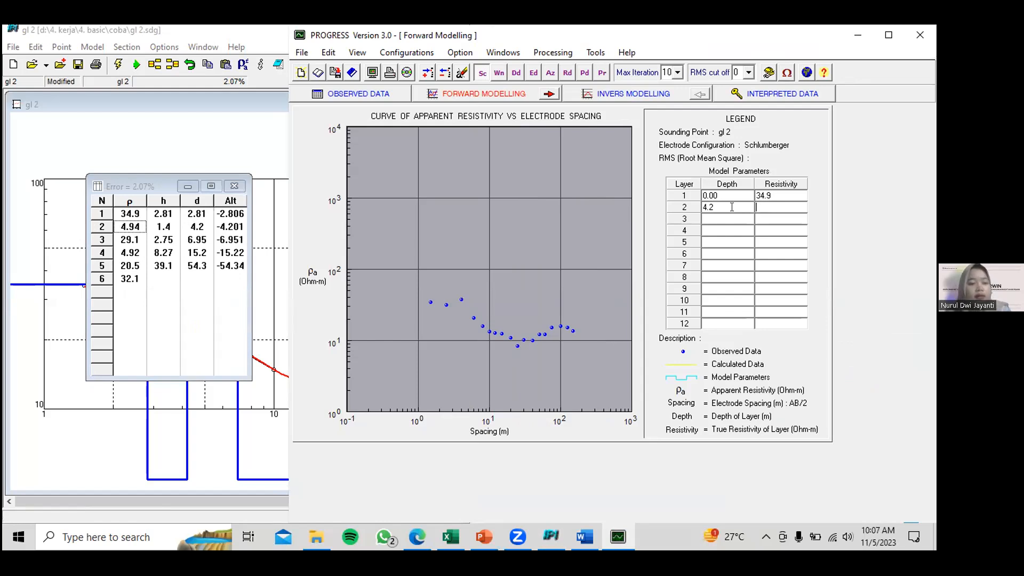
pyautogui.write('4.94')
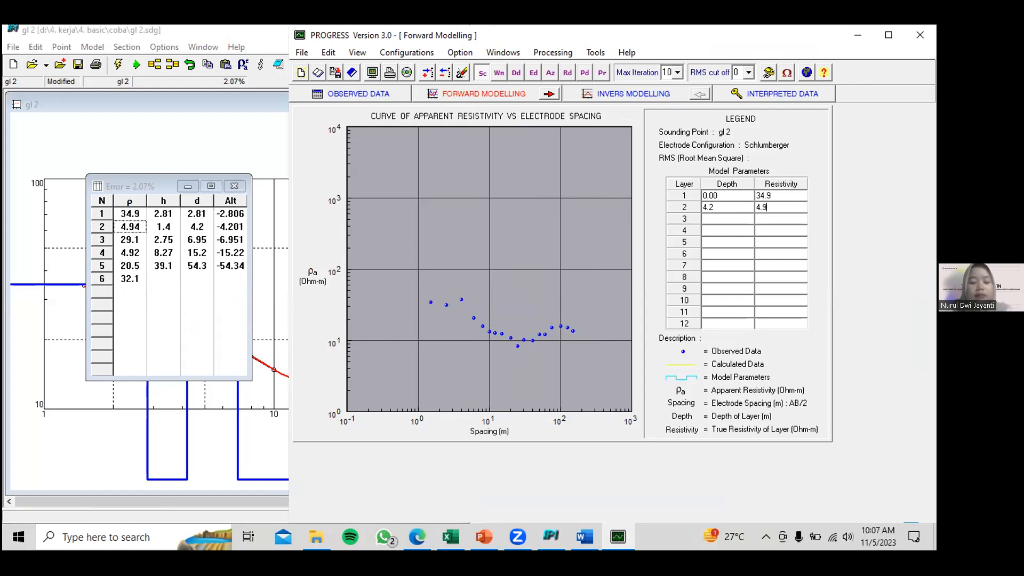
# Enter the resistivities 29.1, 4.92, 20.5 and 32.1 for layers 3 to 6.
pyautogui.click(764, 217)
pyautogui.write('29.1')
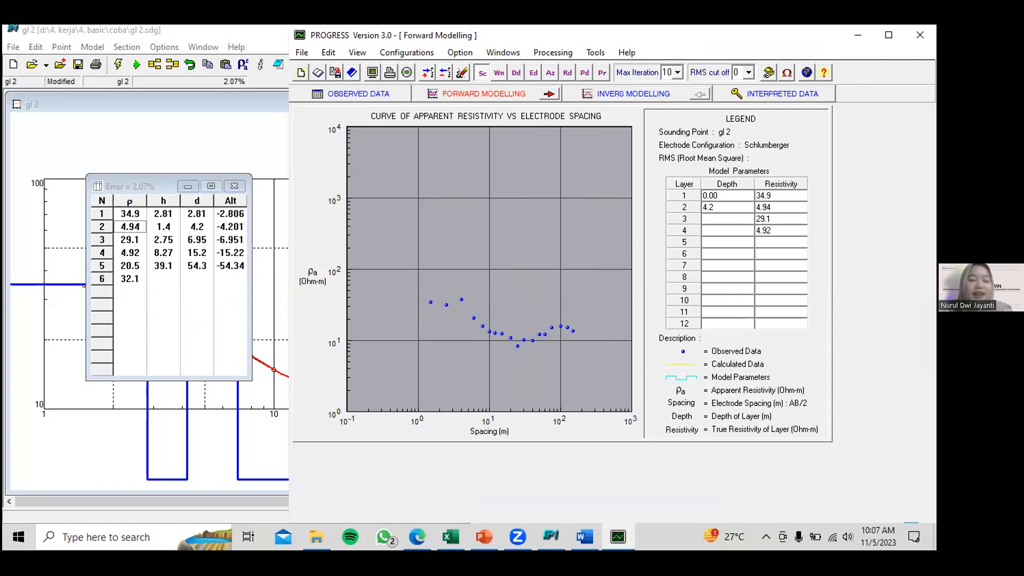
pyautogui.write('20')
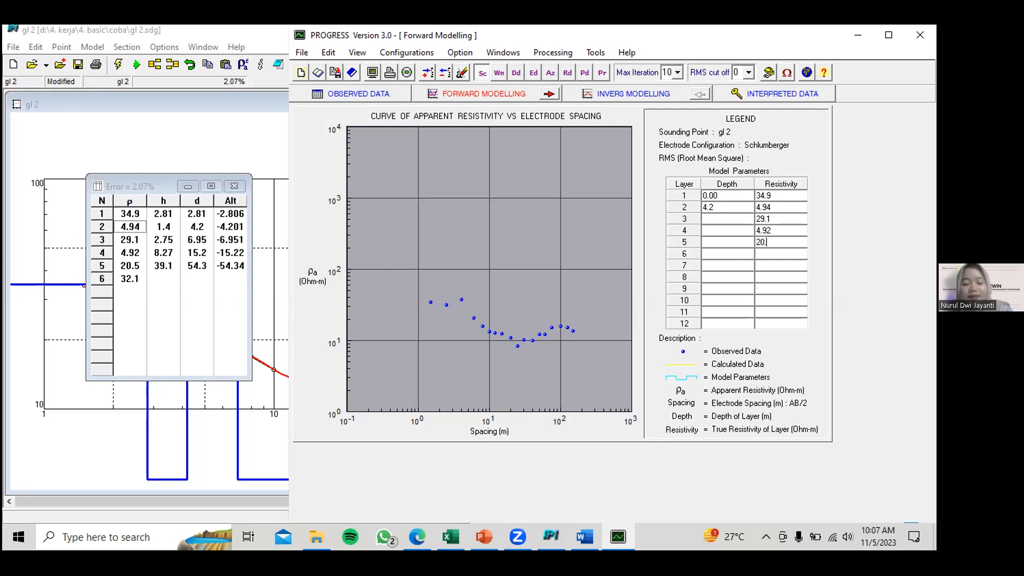
pyautogui.write('32.1')
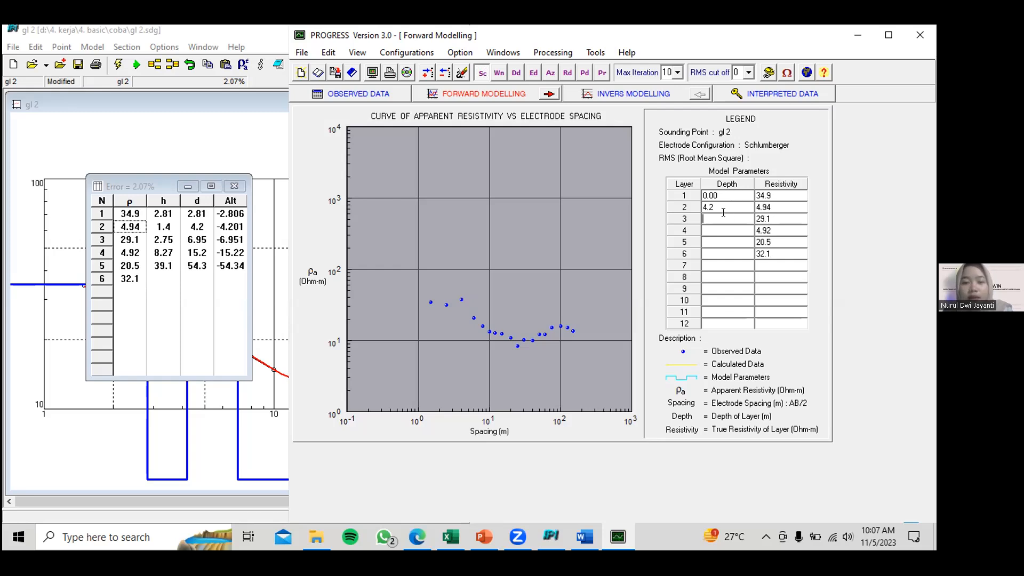
# Enter the depths 6.95, 15.2 and 54.3 for layers 3 to 5.
pyautogui.write('6.95')
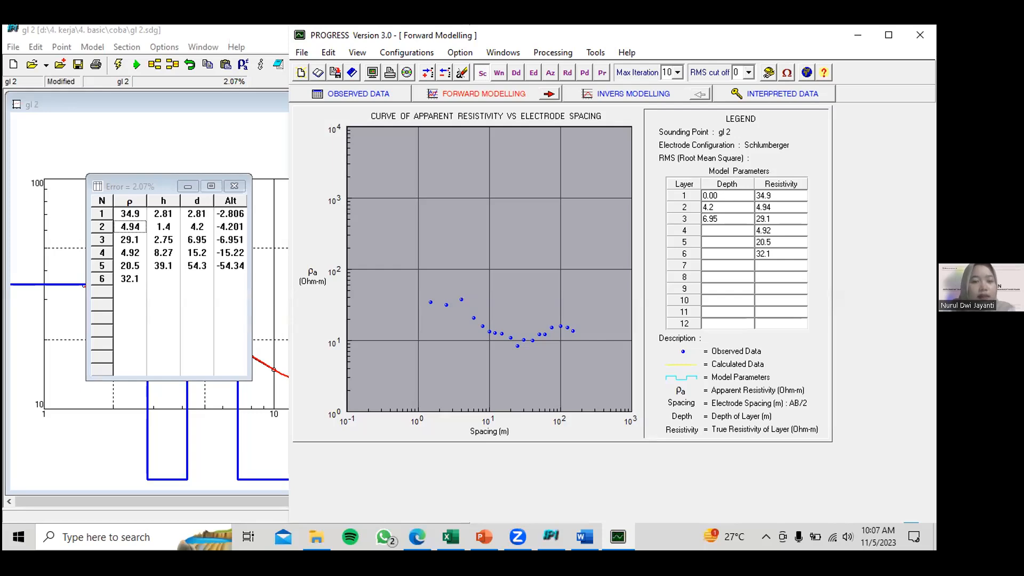
pyautogui.write('15.2')
pyautogui.write('54.3')
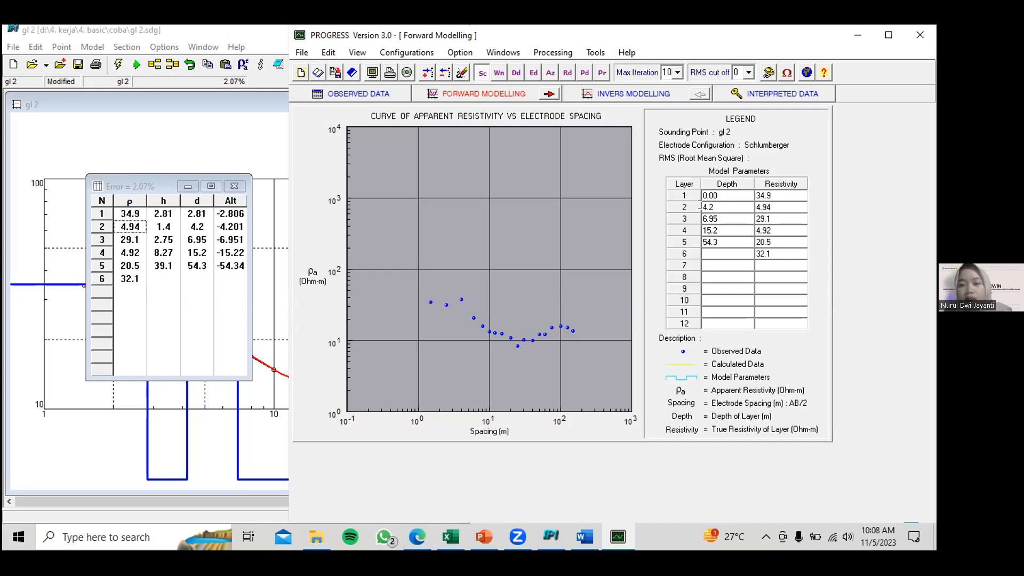
# Set the depths of layers 2 to 6 to 2.81, 4.2, 6.95, 15.2 and 54.3.
pyautogui.moveTo(702, 207); pyautogui.dragTo(712, 207)
pyautogui.write('2.81')
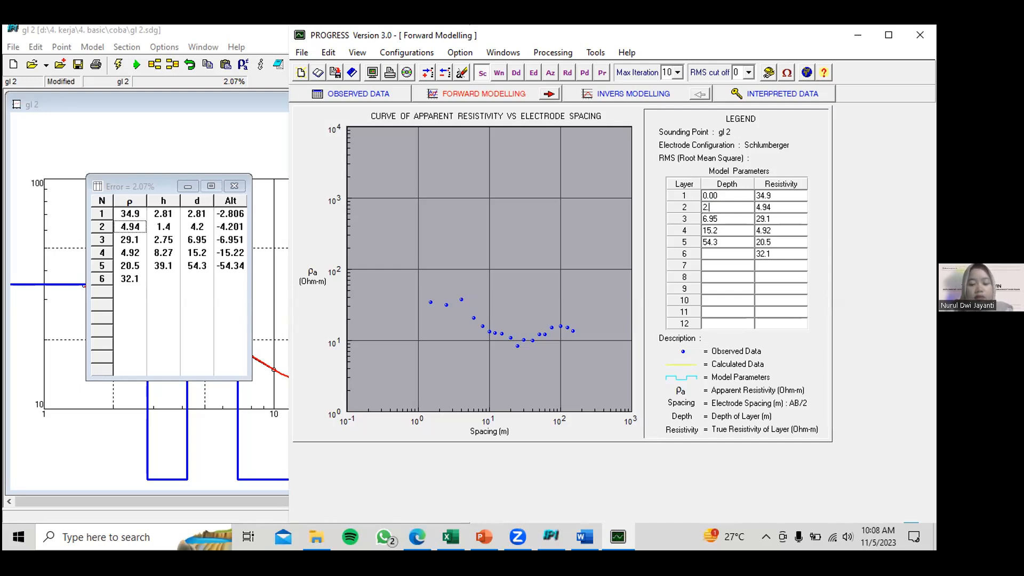
pyautogui.press('Return')
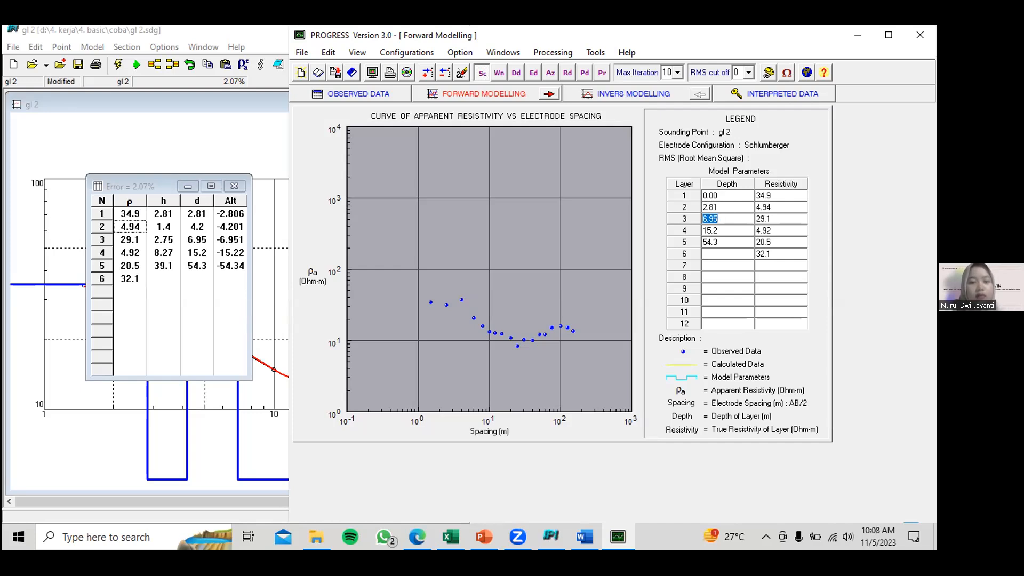
pyautogui.write('4.2')
pyautogui.press('Return')
pyautogui.write('6.95')
pyautogui.press('Return')
pyautogui.write('15.2')
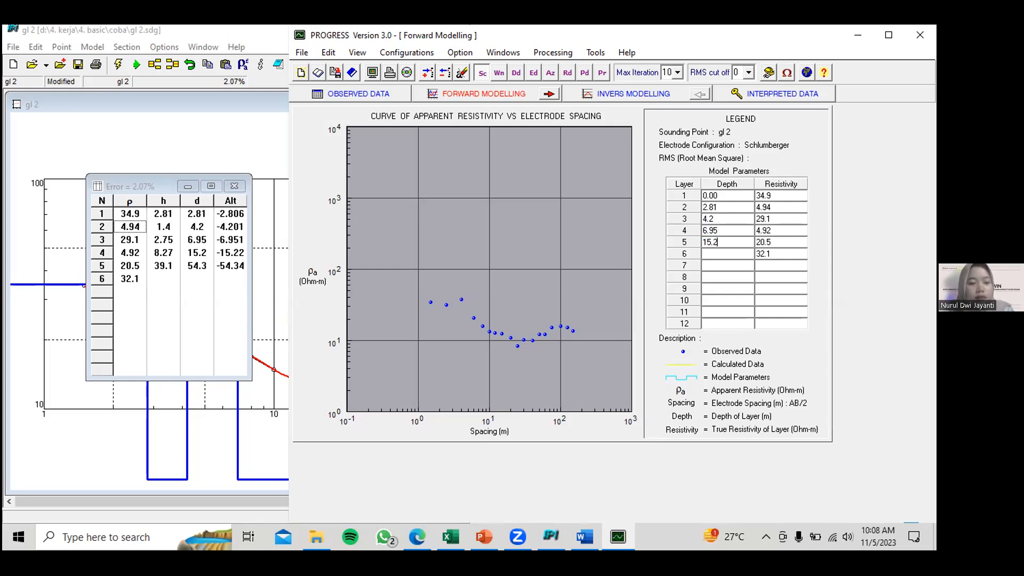
pyautogui.write('54.3')
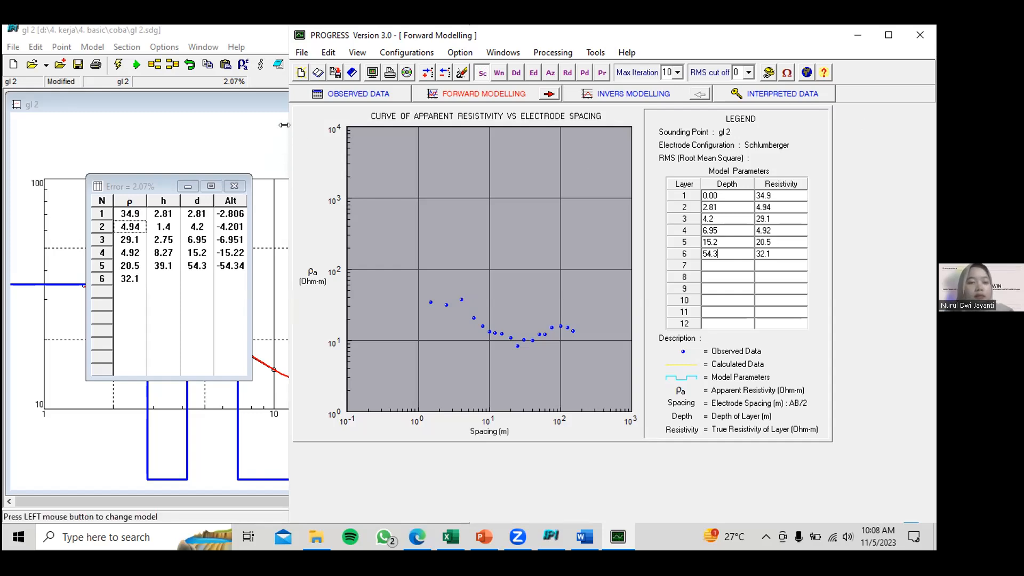
# Run forward processing on the six-layer gl 2 model and refine it with repeated inverse processing.
pyautogui.moveTo(284, 125); pyautogui.dragTo(5, 170)
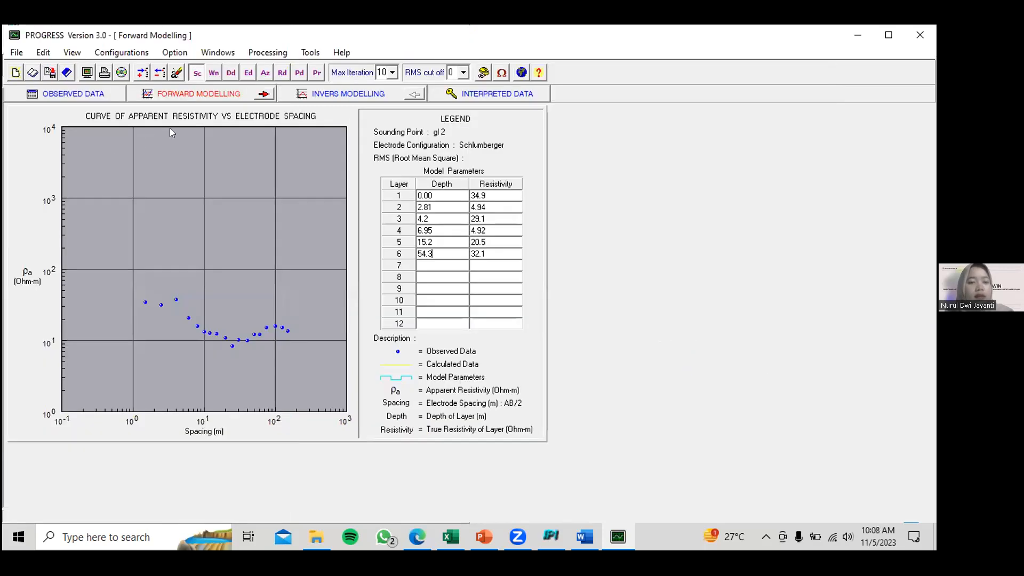
pyautogui.click(262, 95)
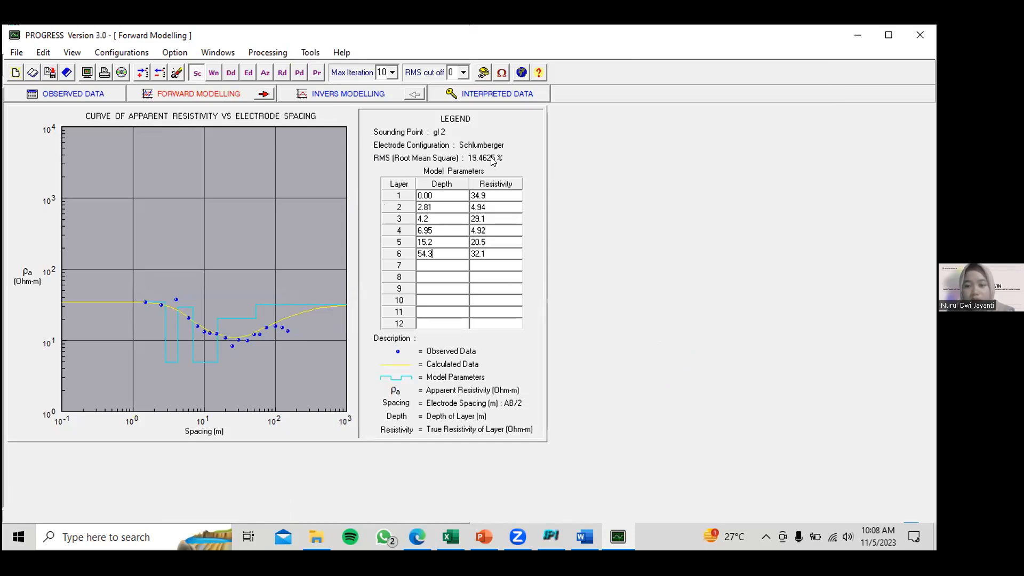
pyautogui.click(415, 95)
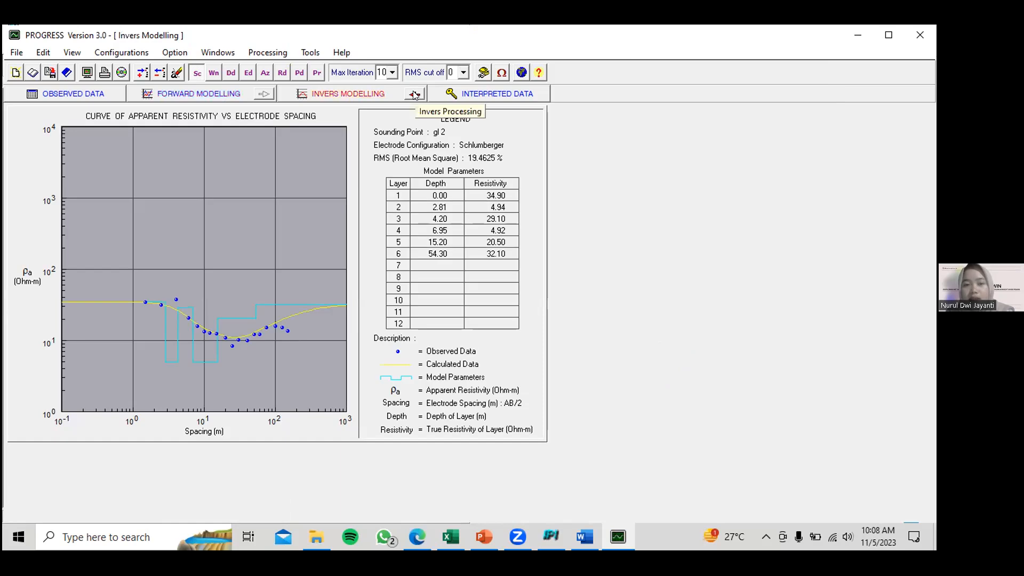
pyautogui.click(415, 94)
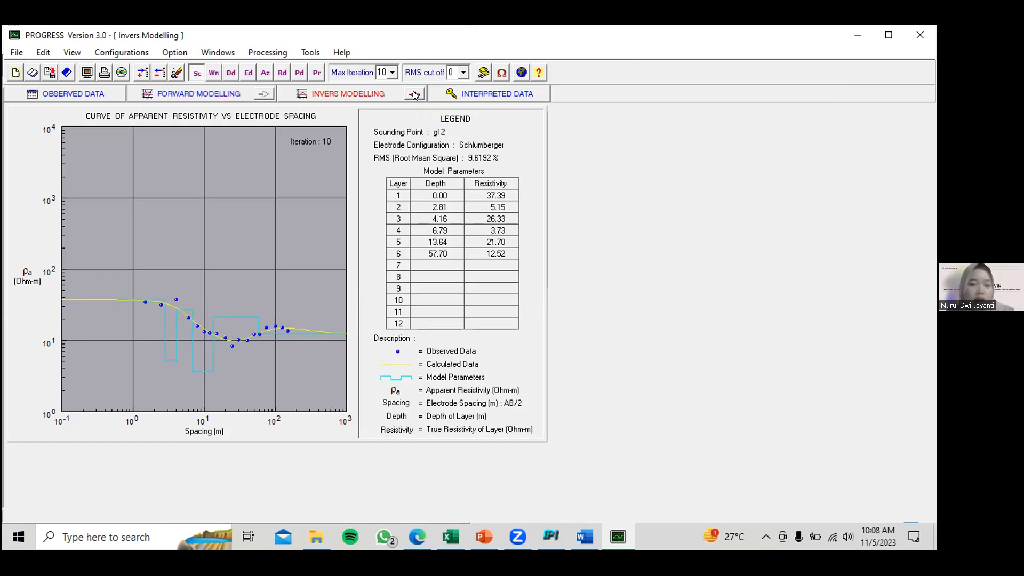
pyautogui.click(414, 95)
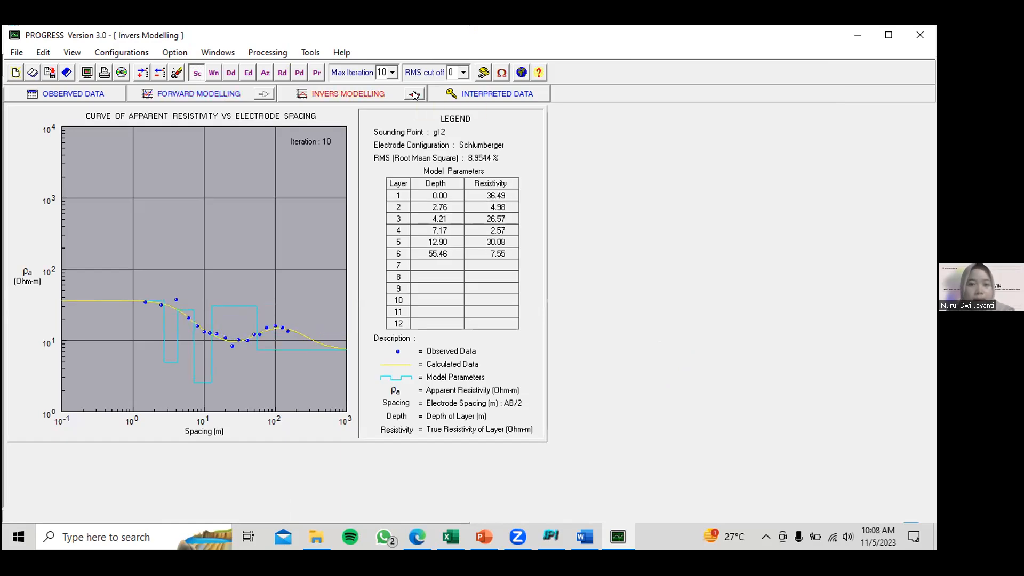
pyautogui.click(414, 95)
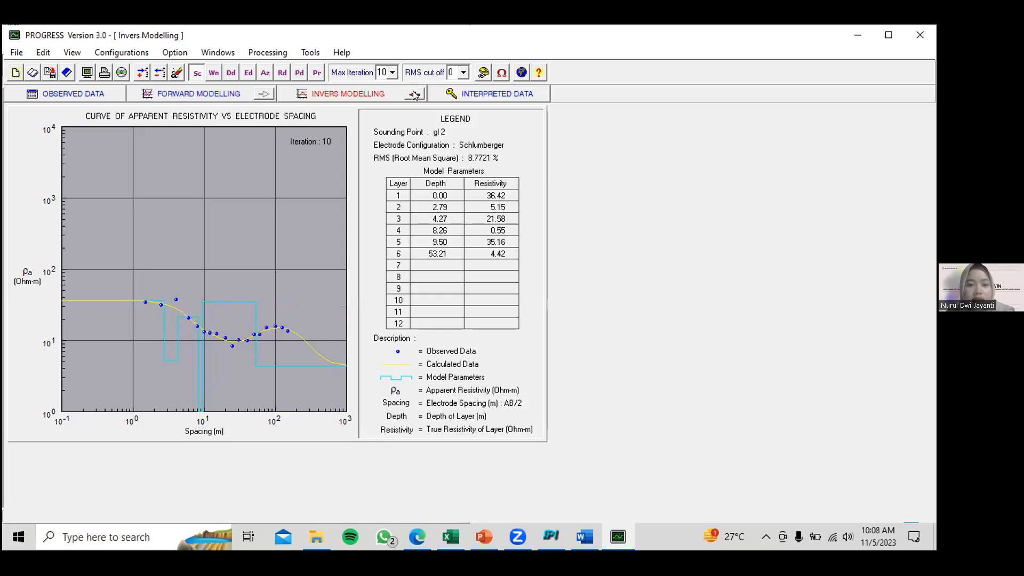
pyautogui.click(415, 95)
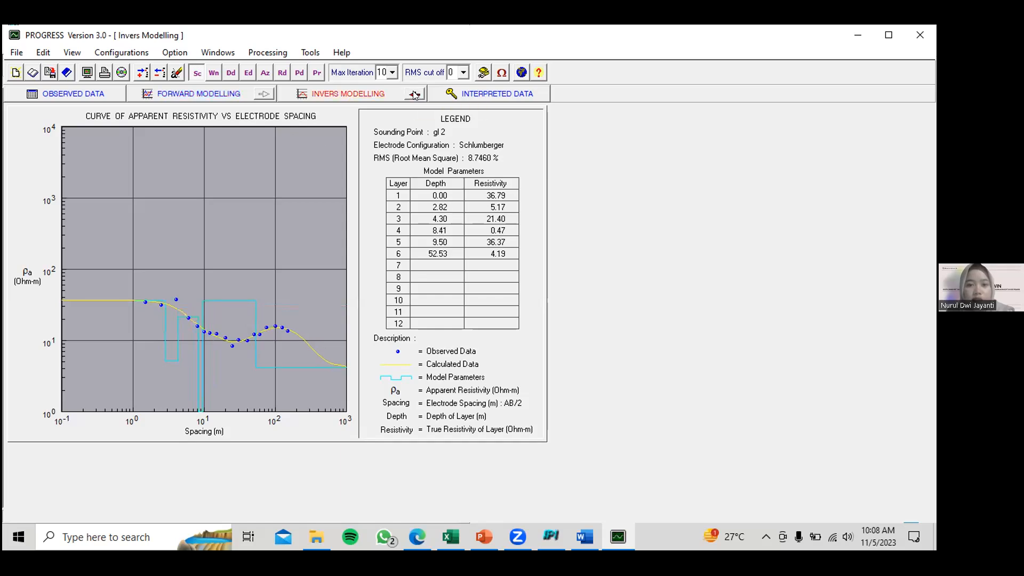
pyautogui.click(414, 95)
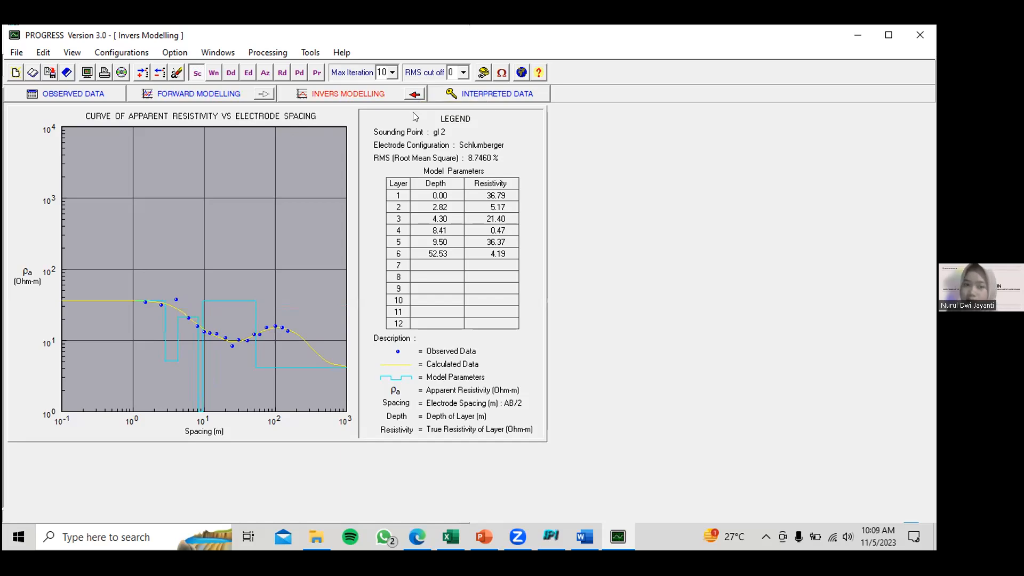
# Open the interpreted data for gl 2 and review the error table and resistivity log down to the deepest layer.
pyautogui.click(488, 96)
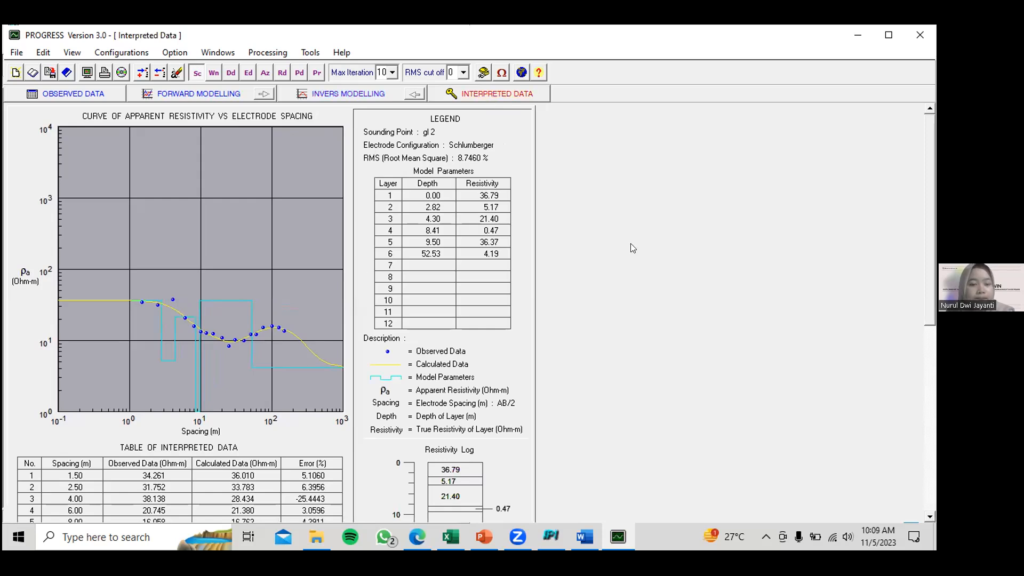
pyautogui.moveTo(930, 141); pyautogui.dragTo(931, 343)
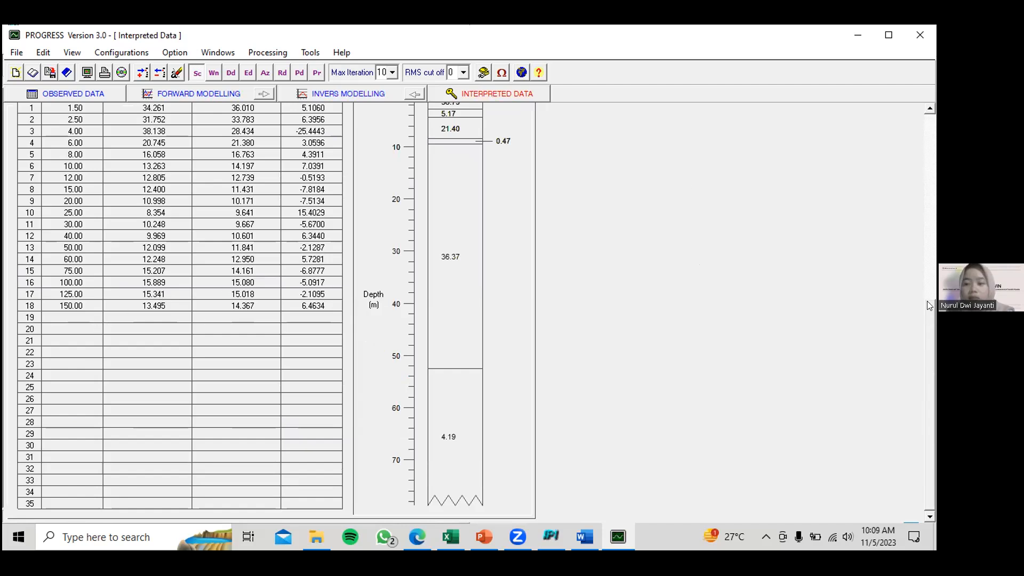
pyautogui.moveTo(930, 306); pyautogui.dragTo(927, 249)
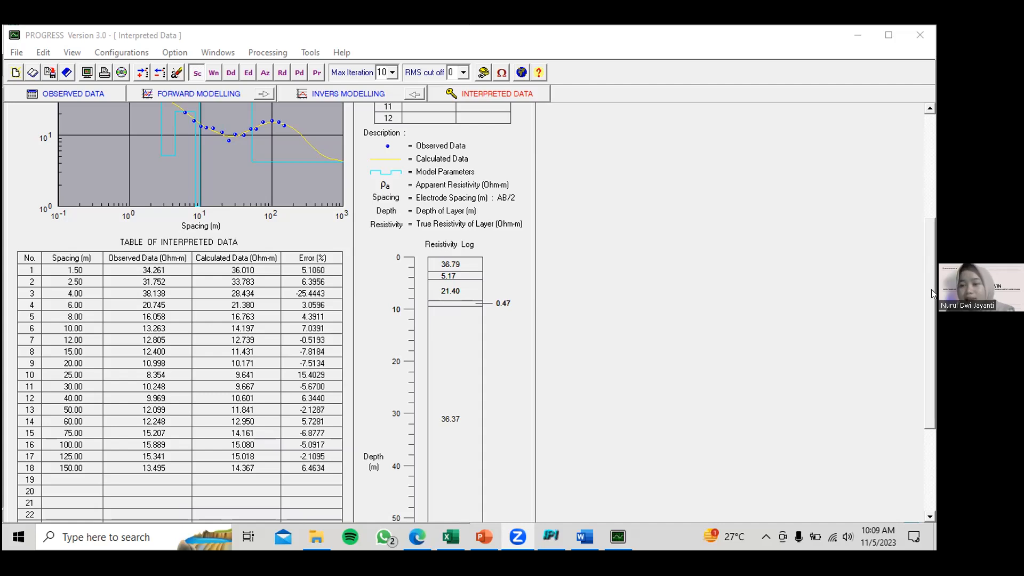
pyautogui.scroll(-3, 466, 231)
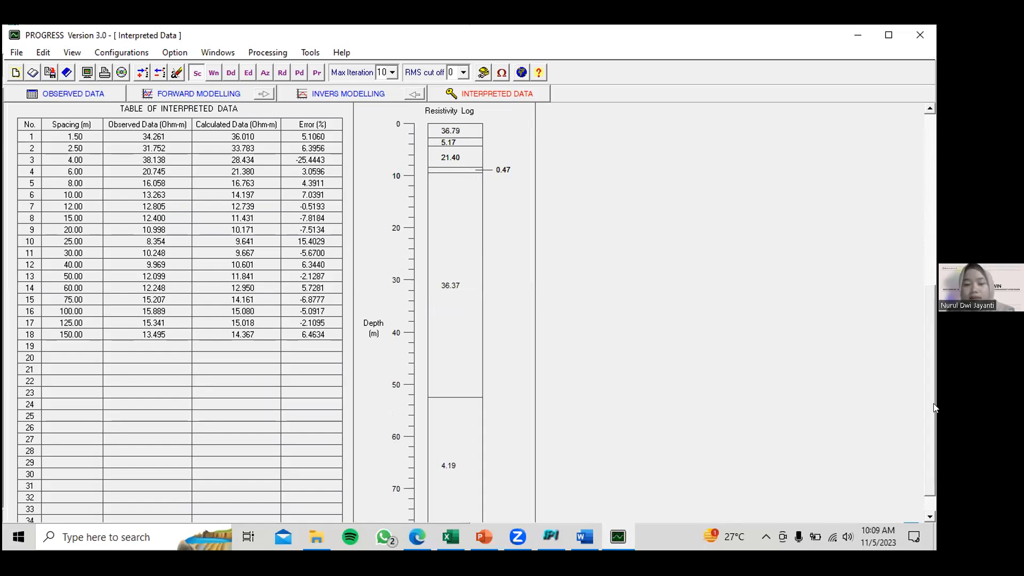
pyautogui.scroll(2, 932, 373)
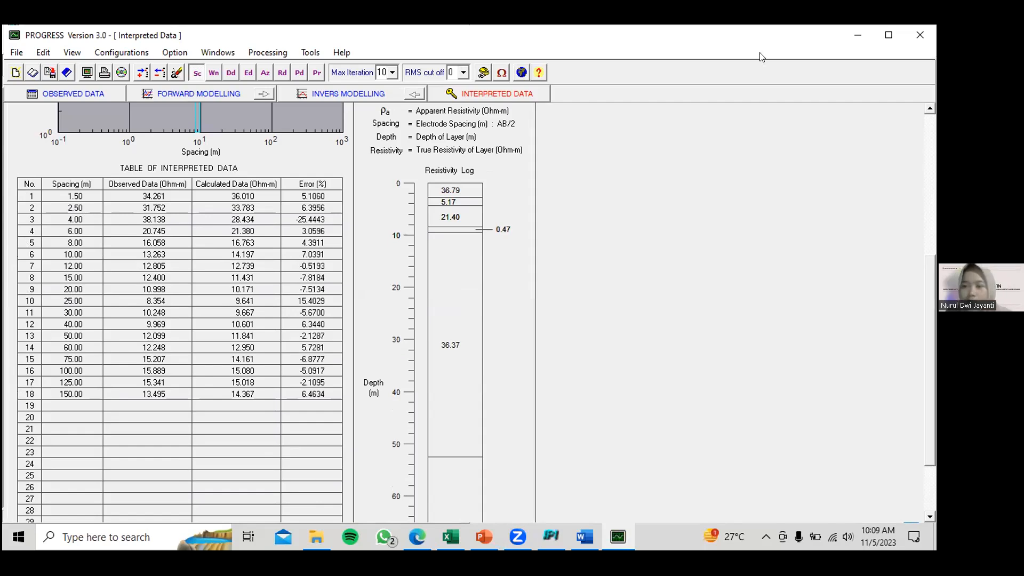
# Switch to LK5.xlsx in Excel and check the lokasi 5 GL 2 rows against the interpreted data table in PROGRESS.
pyautogui.click(450, 536)
pyautogui.click(65, 428)
pyautogui.scroll(5, 66, 422)
pyautogui.scroll(-5, 68, 424)
pyautogui.scroll(-1, 68, 424)
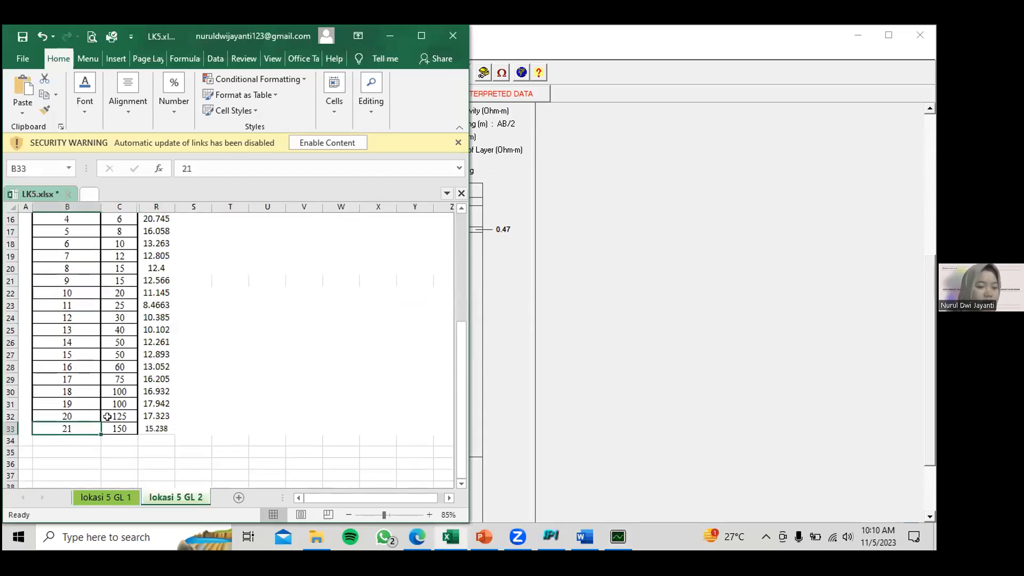
pyautogui.click(571, 224)
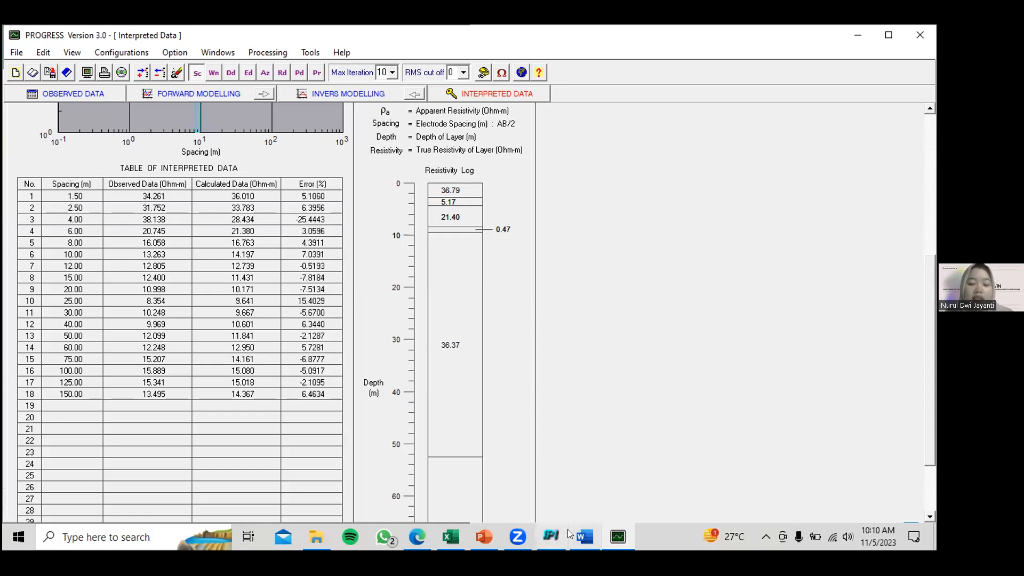
# Inspect the repeated AB/2 spacings 15, 50 and 100 in Excel's lokasi 5 GL 2 sheet and return to PROGRESS.
pyautogui.click(451, 536)
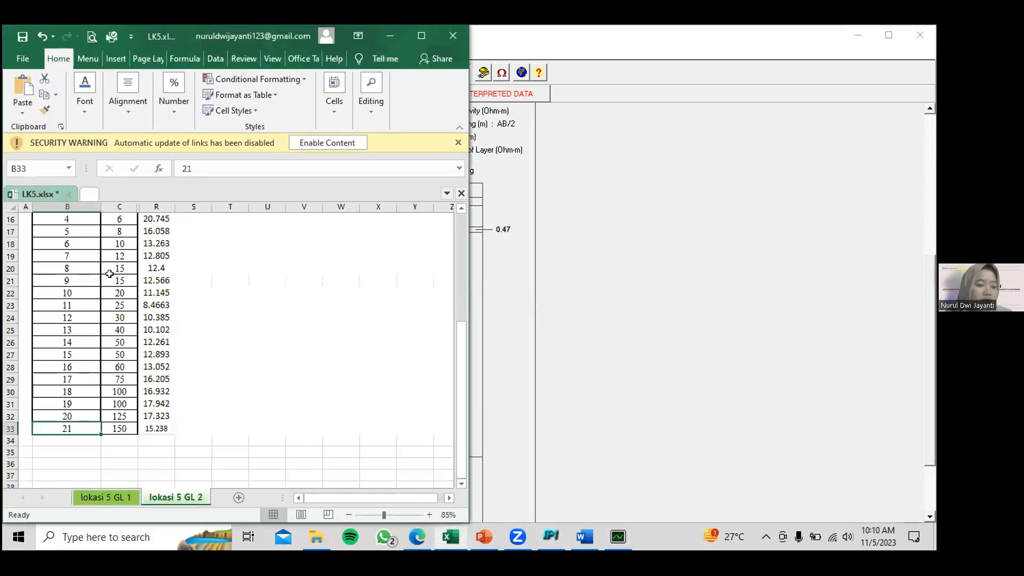
pyautogui.scroll(2, 110, 273)
pyautogui.moveTo(117, 340); pyautogui.dragTo(114, 358)
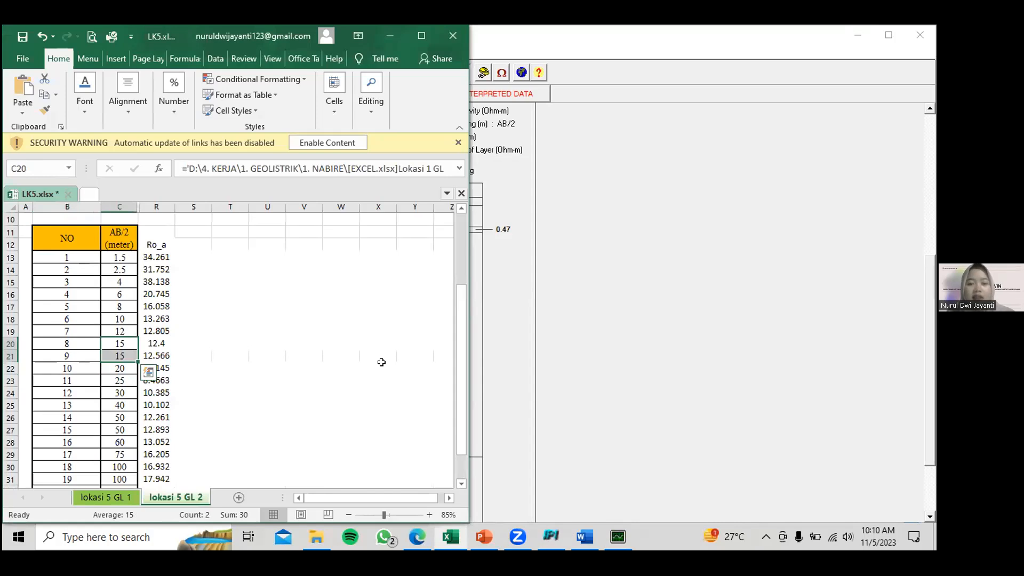
pyautogui.scroll(-2, 104, 369)
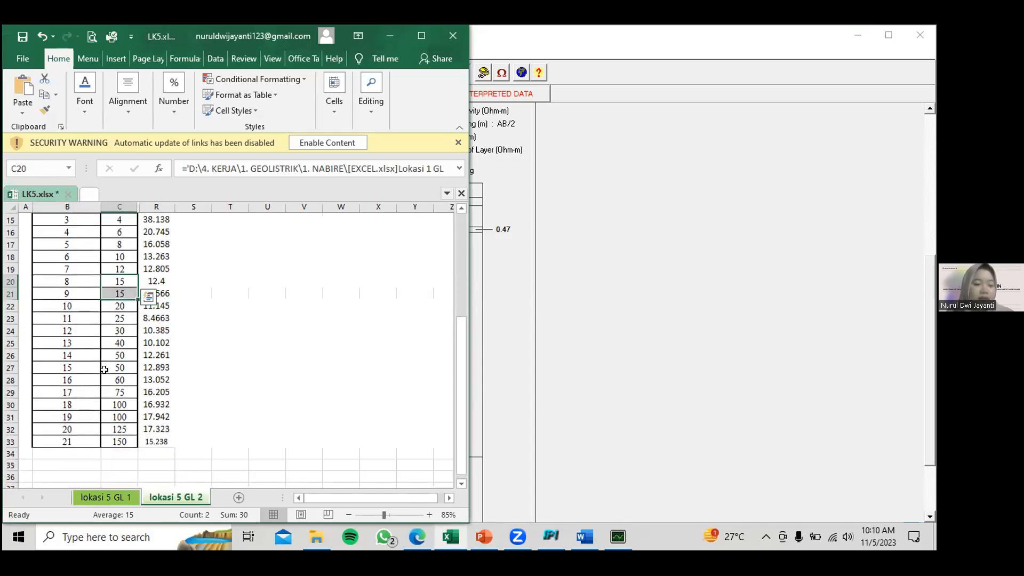
pyautogui.moveTo(127, 350); pyautogui.dragTo(127, 363)
pyautogui.scroll(-1, 126, 351)
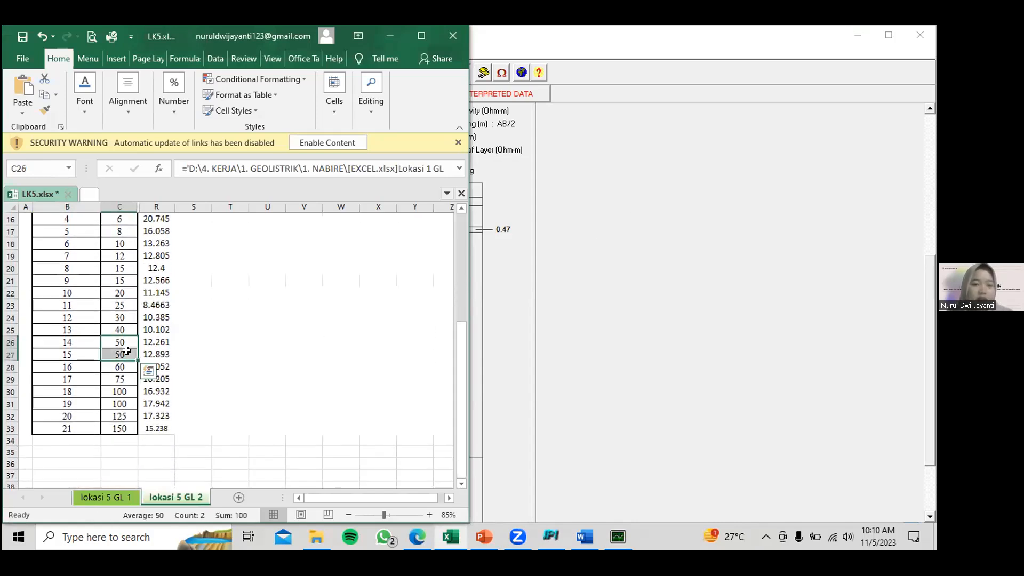
pyautogui.click(122, 403)
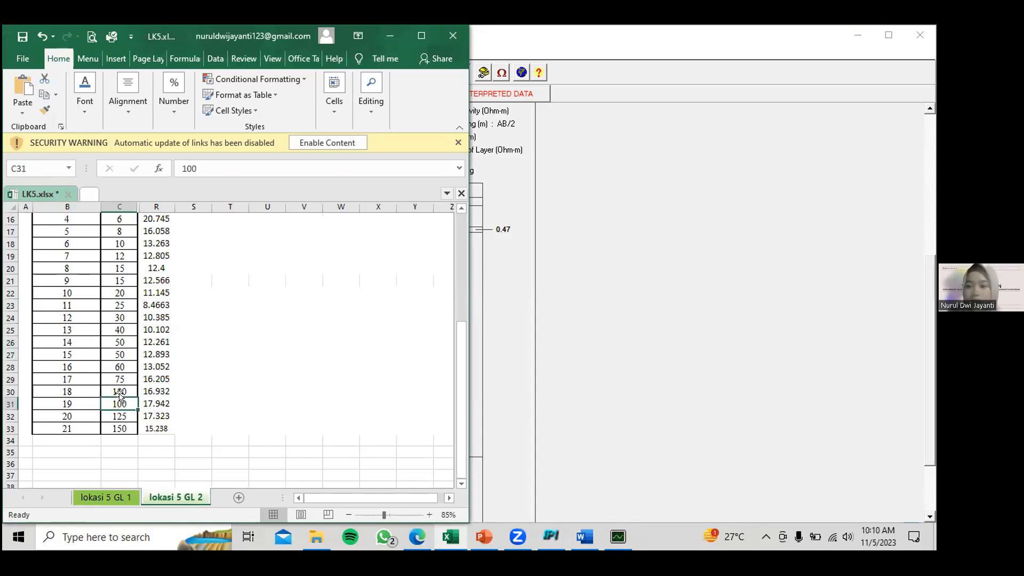
pyautogui.click(553, 274)
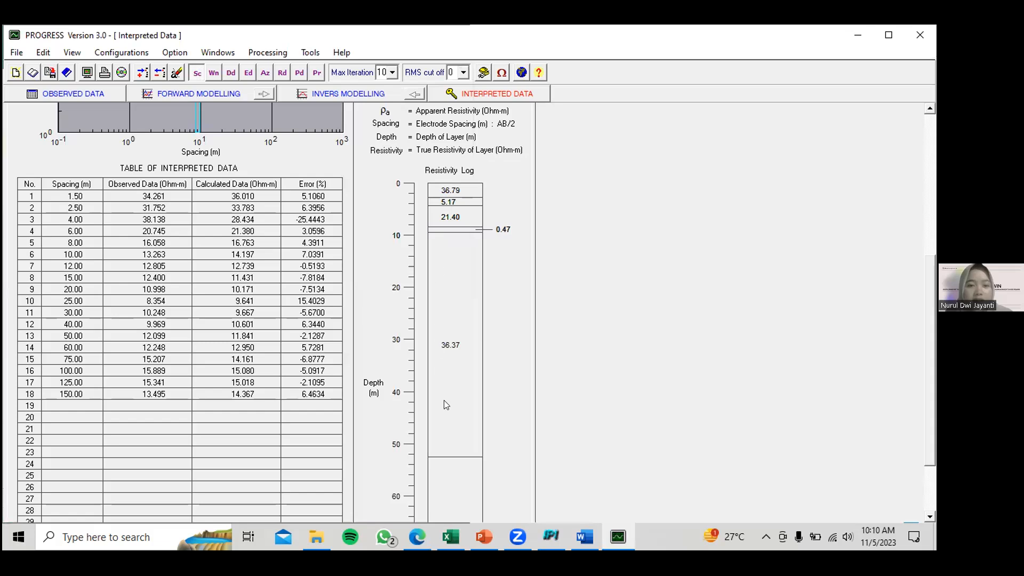
# Print the interpreted gl 2 result to an image file named gl 2 in the coba folder.
pyautogui.click(15, 54)
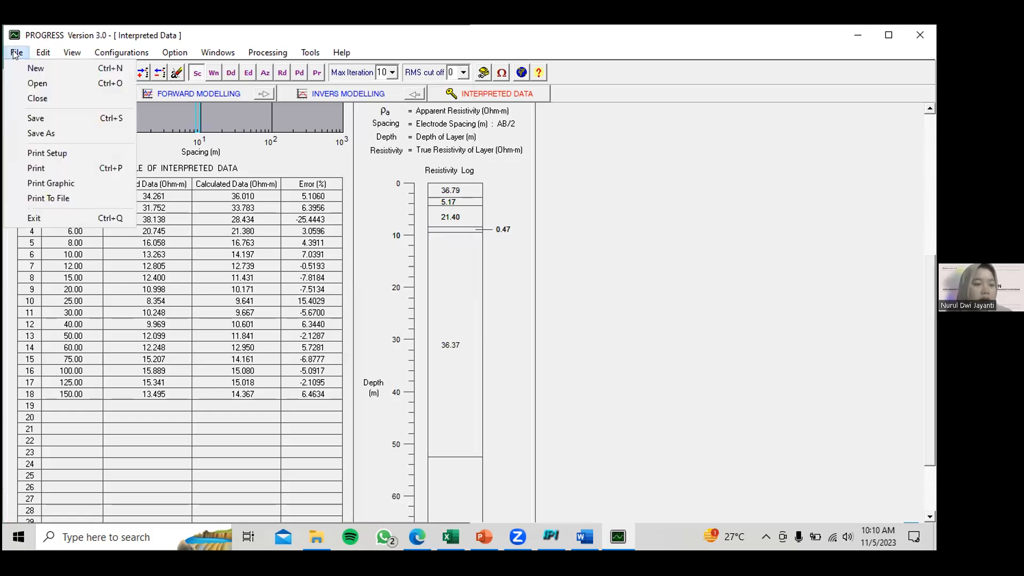
pyautogui.click(73, 196)
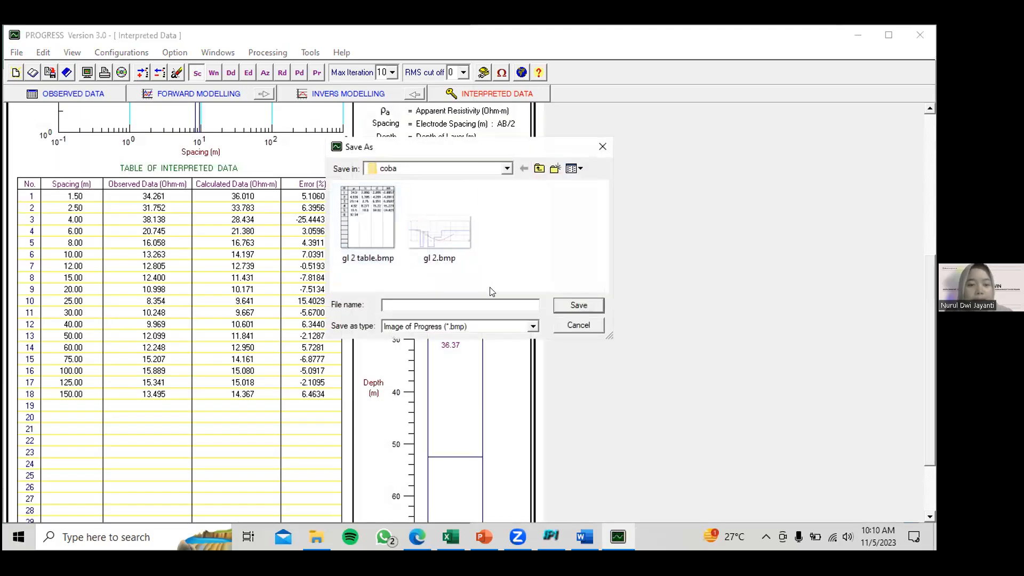
pyautogui.write('gl')
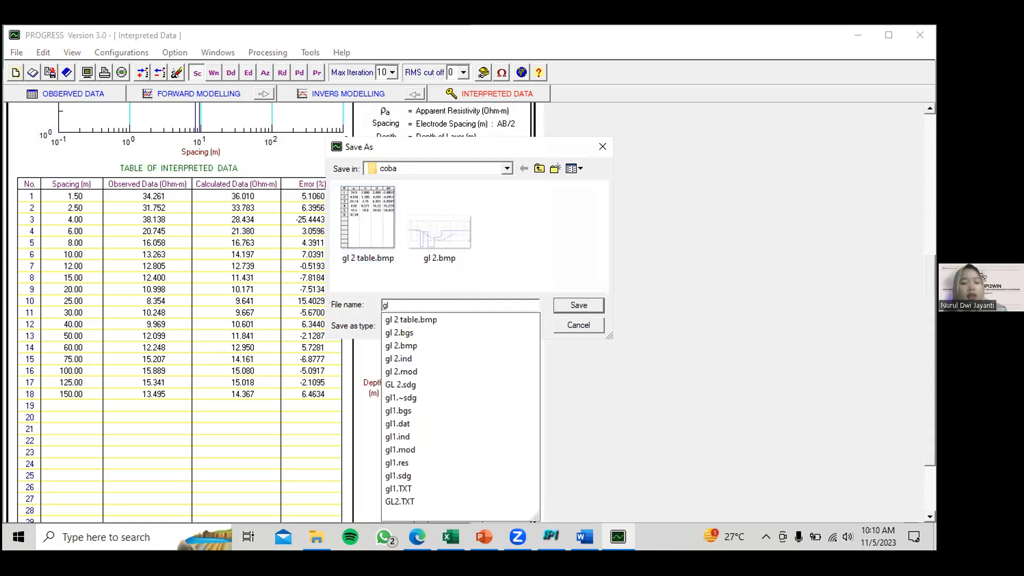
pyautogui.write(' 2')
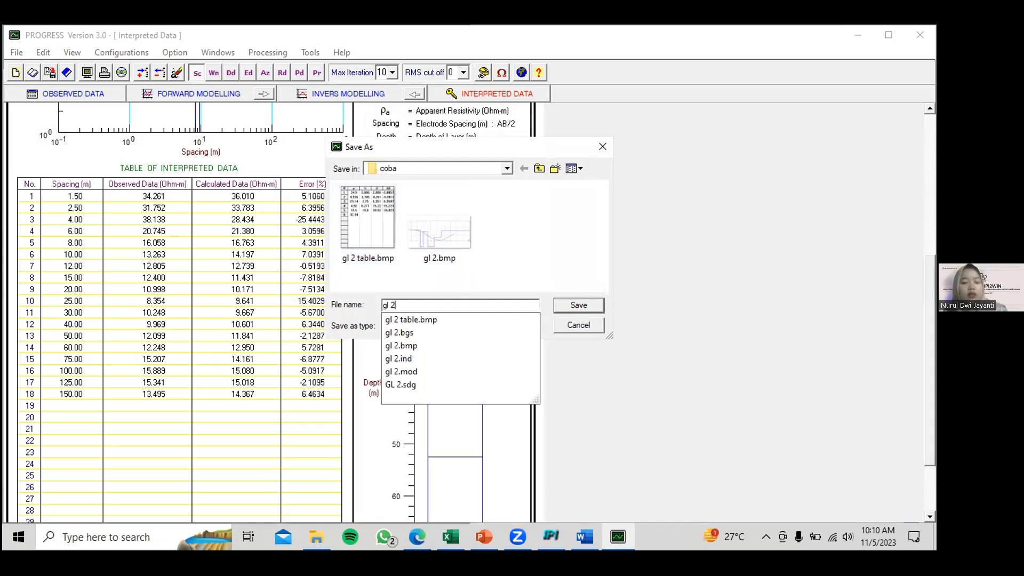
pyautogui.click(569, 305)
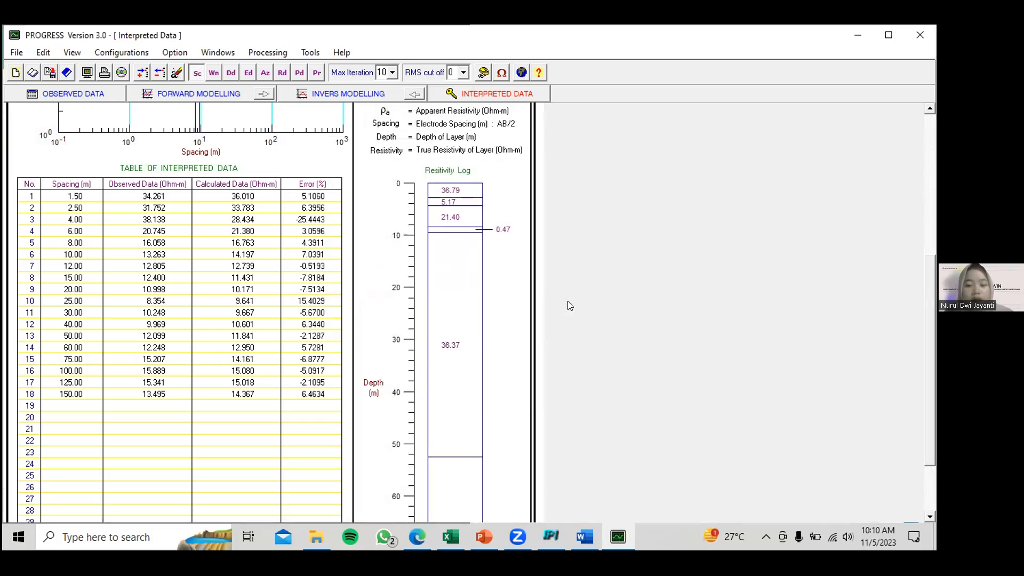
# Switch to File Explorer and open the exported image gl 2.bmp from the coba folder in 4. BASIC.
pyautogui.click(316, 539)
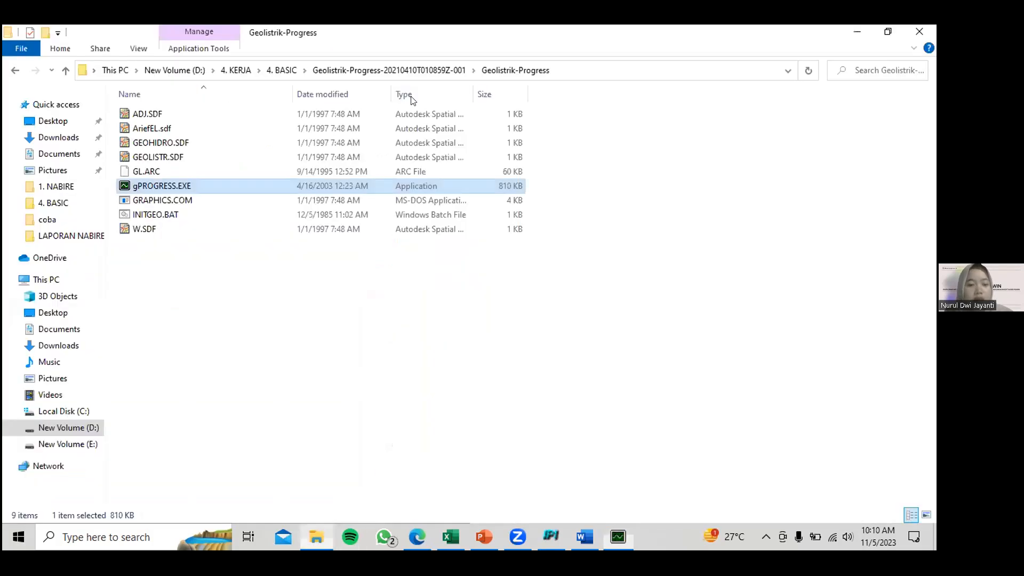
pyautogui.hotkey('alt', 'Up')
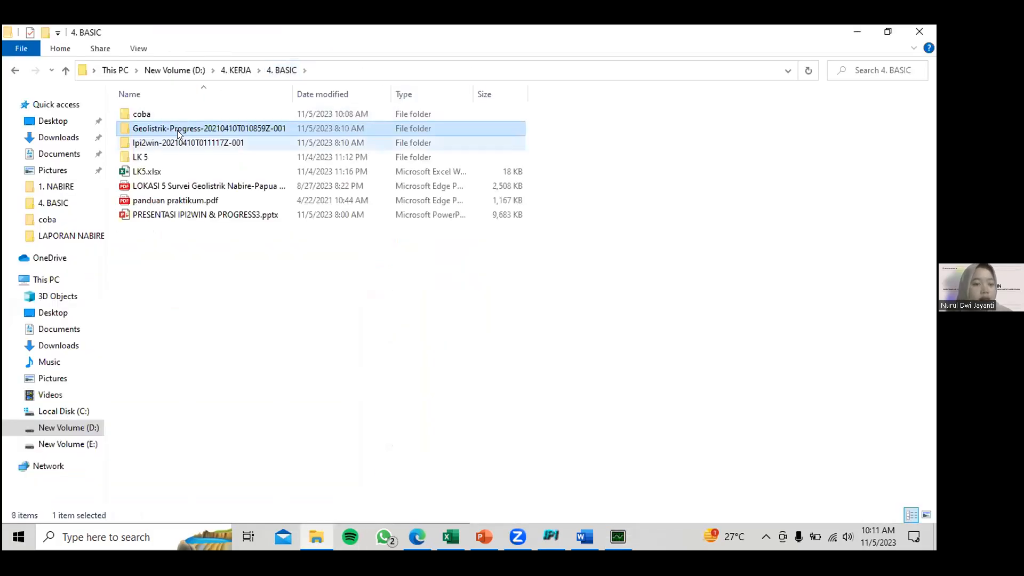
pyautogui.doubleClick(159, 115)
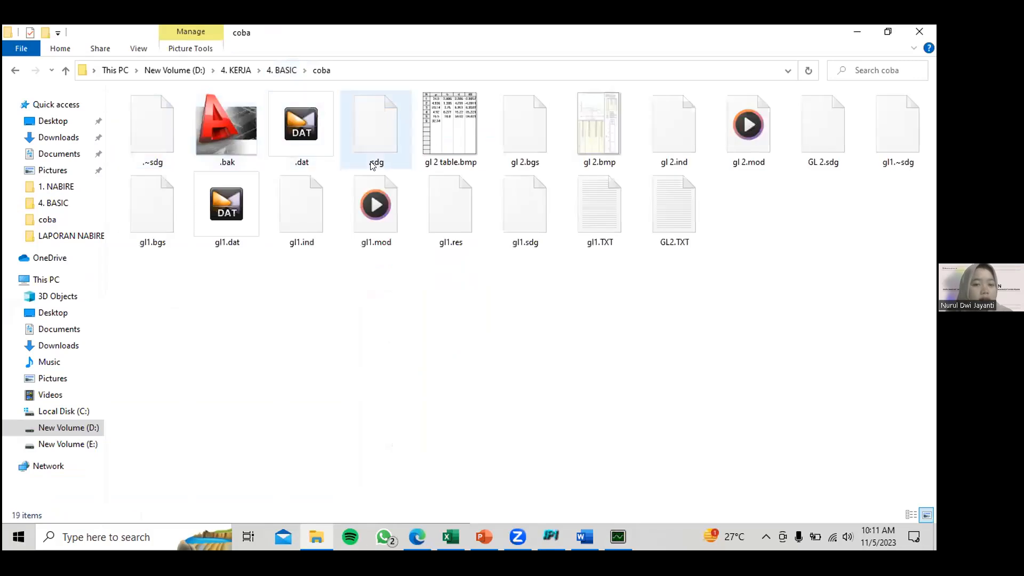
pyautogui.click(597, 117)
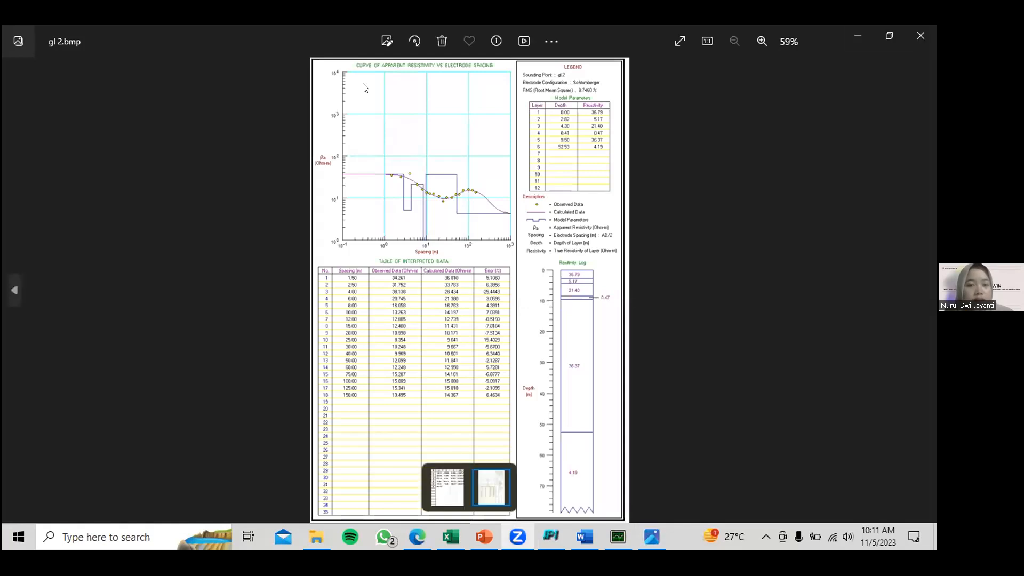
# Examine the curve, interpreted data table and resistivity log in gl 2.bmp, and minimize the image viewer.
pyautogui.scroll(3, 432, 314)
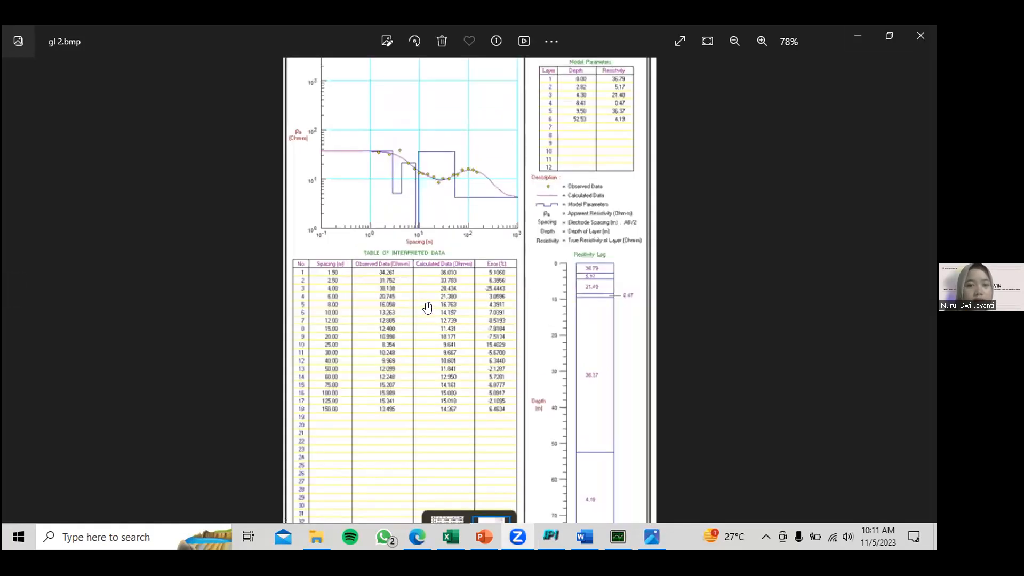
pyautogui.scroll(-1, 440, 304)
pyautogui.moveTo(440, 304); pyautogui.dragTo(449, 166)
pyautogui.scroll(2, 602, 256)
pyautogui.moveTo(602, 256); pyautogui.dragTo(470, 490)
pyautogui.moveTo(471, 340); pyautogui.dragTo(483, 451)
pyautogui.scroll(-3, 725, 197)
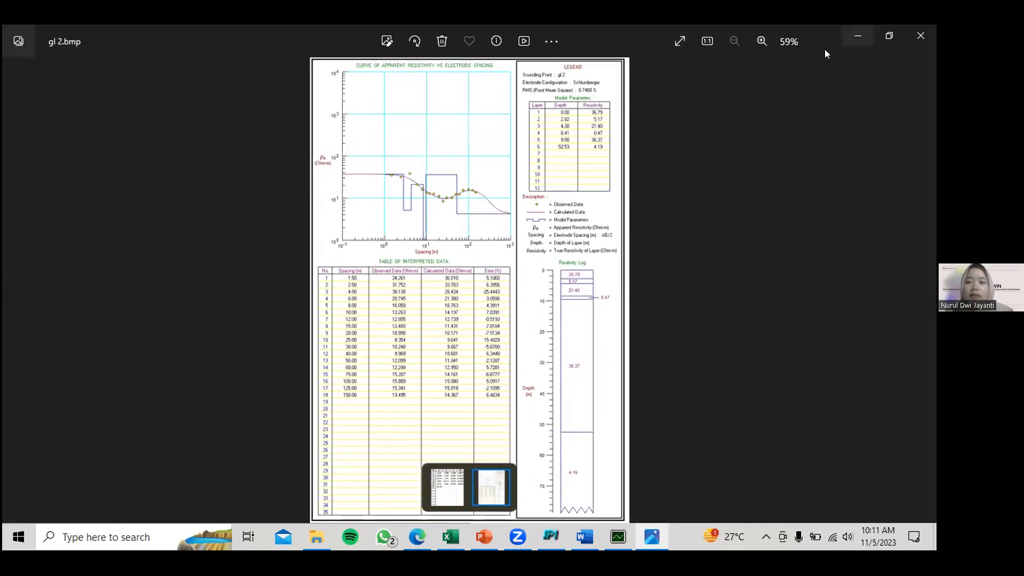
pyautogui.click(857, 35)
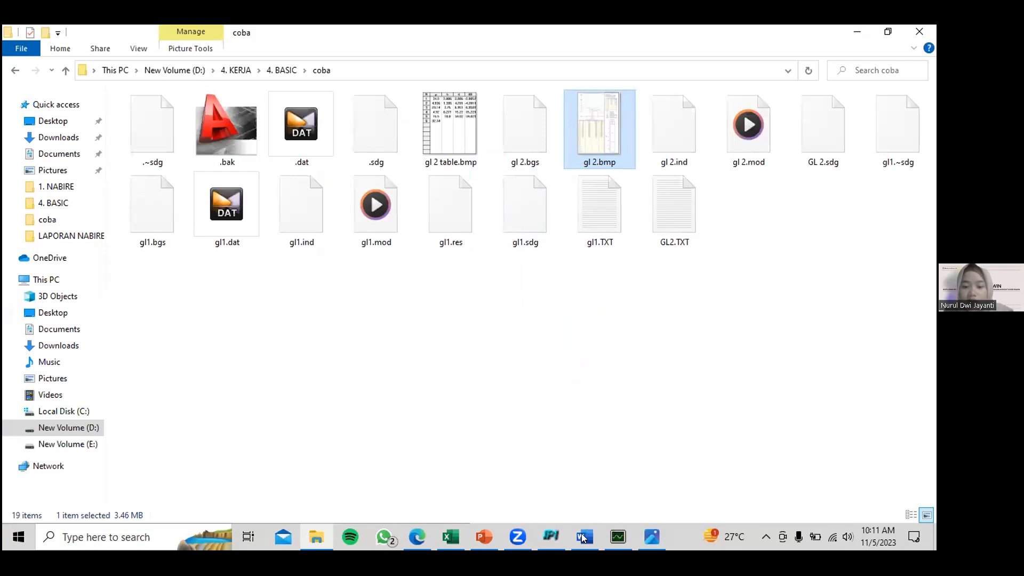
# Switch to Edge to view the geoelectric data processing section of panduan praktikum.pdf.
pyautogui.moveTo(521, 535)
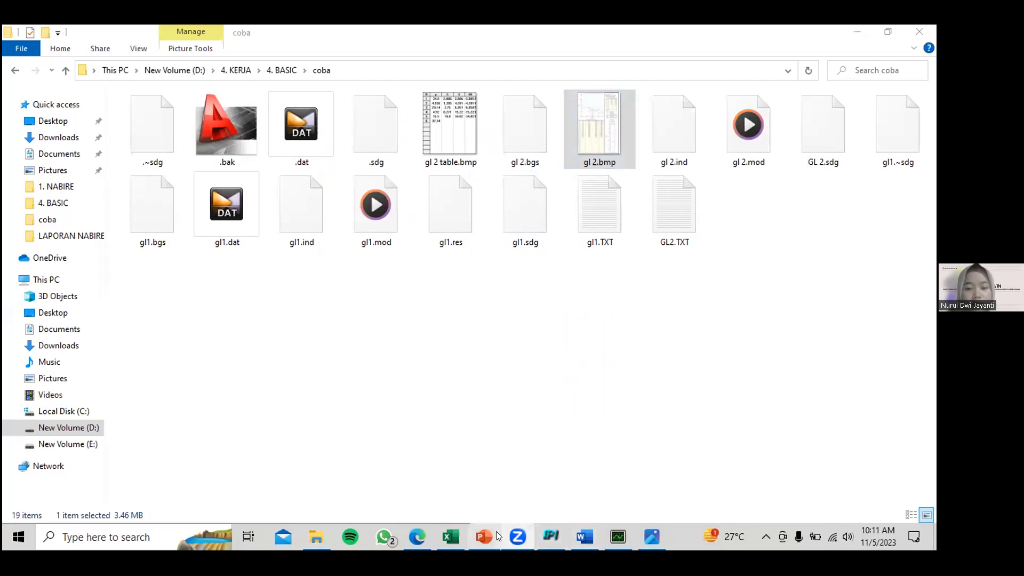
pyautogui.click(417, 536)
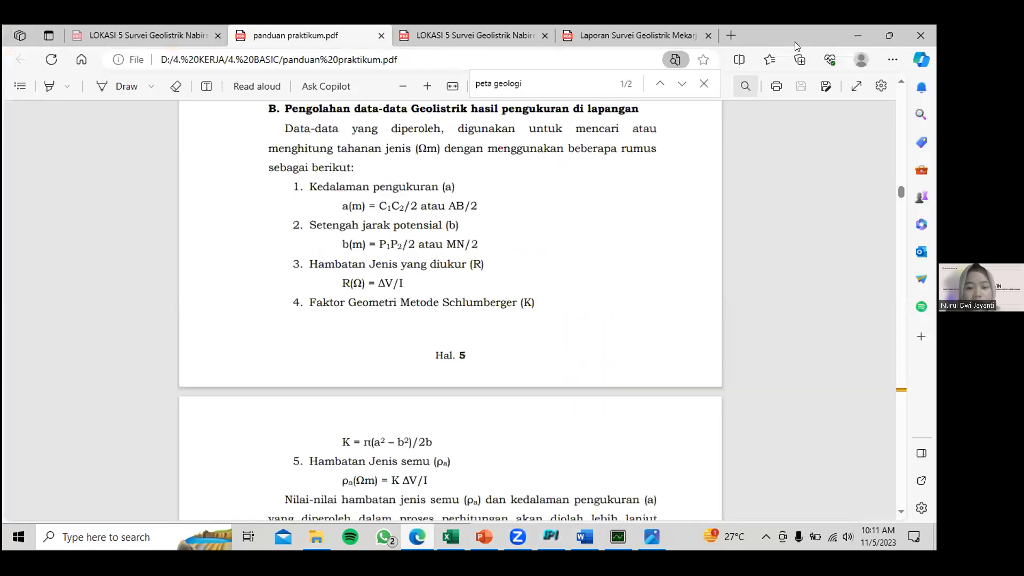
# Switch to the Laporan Survei Geolistrik Mekarjaya PDF and find the field data curve in Gambar 4.1.
pyautogui.click(679, 51)
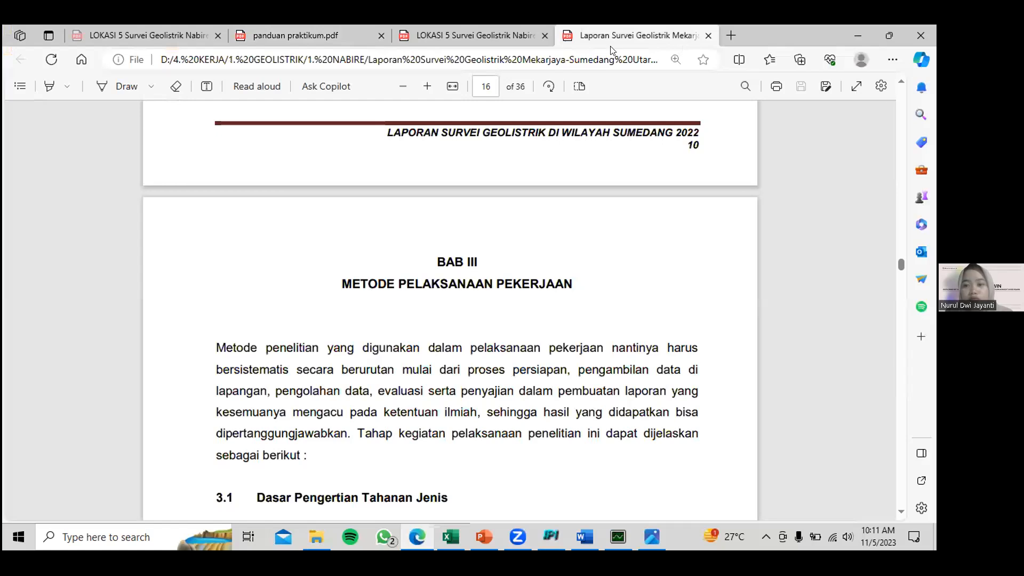
pyautogui.scroll(-20, 363, 283)
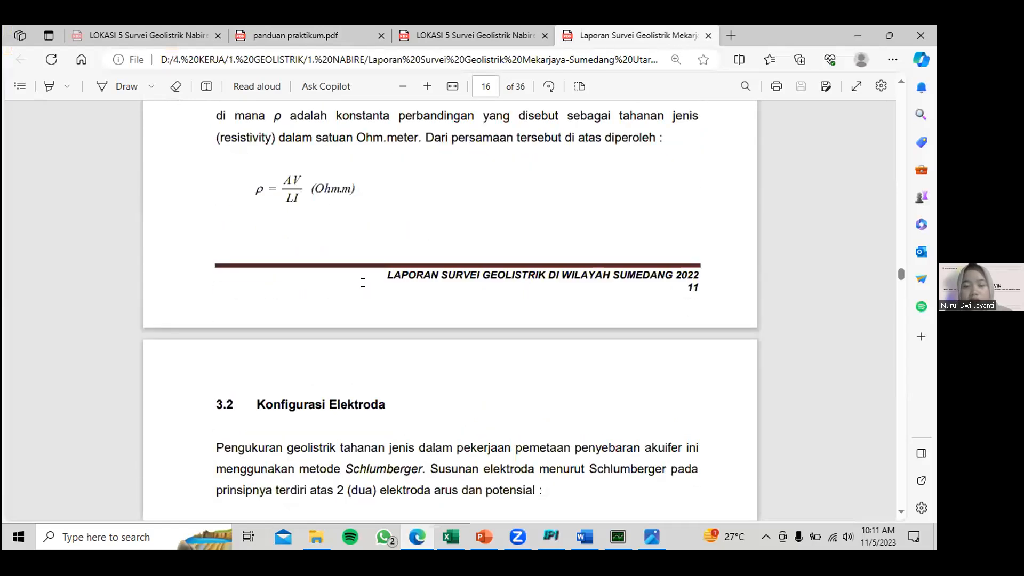
pyautogui.scroll(-15, 448, 186)
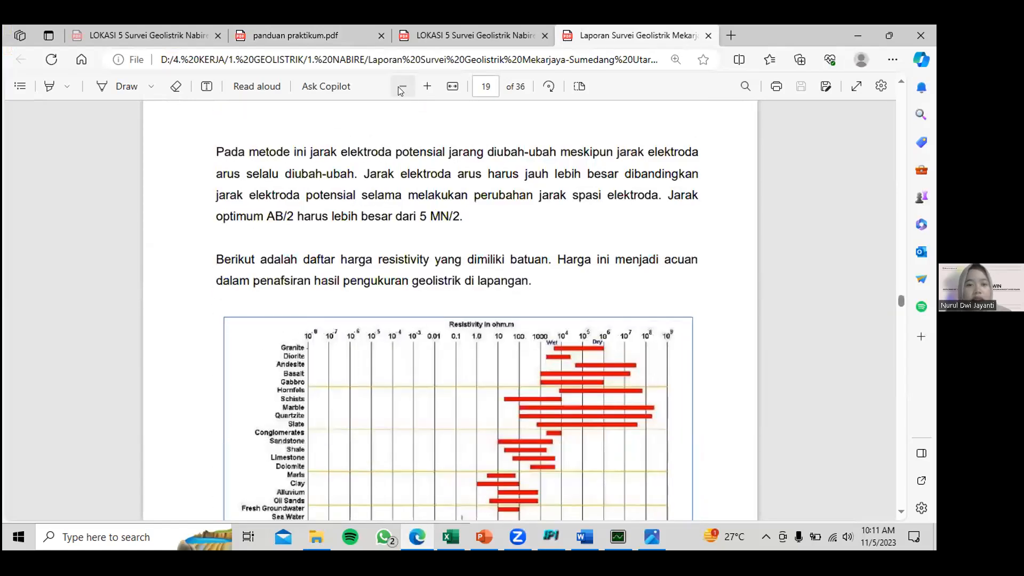
pyautogui.scroll(-15, 406, 336)
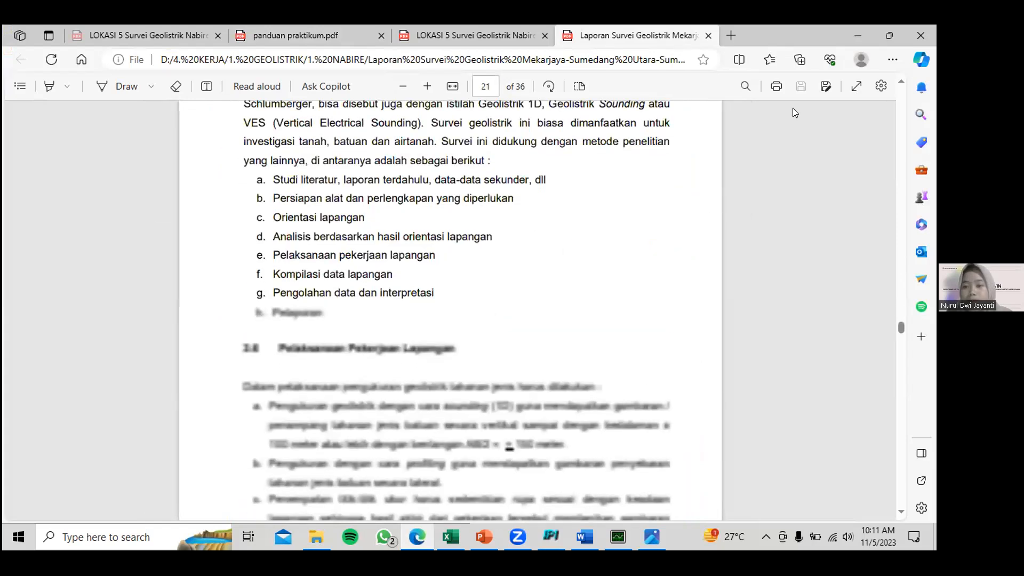
pyautogui.scroll(-20, 533, 294)
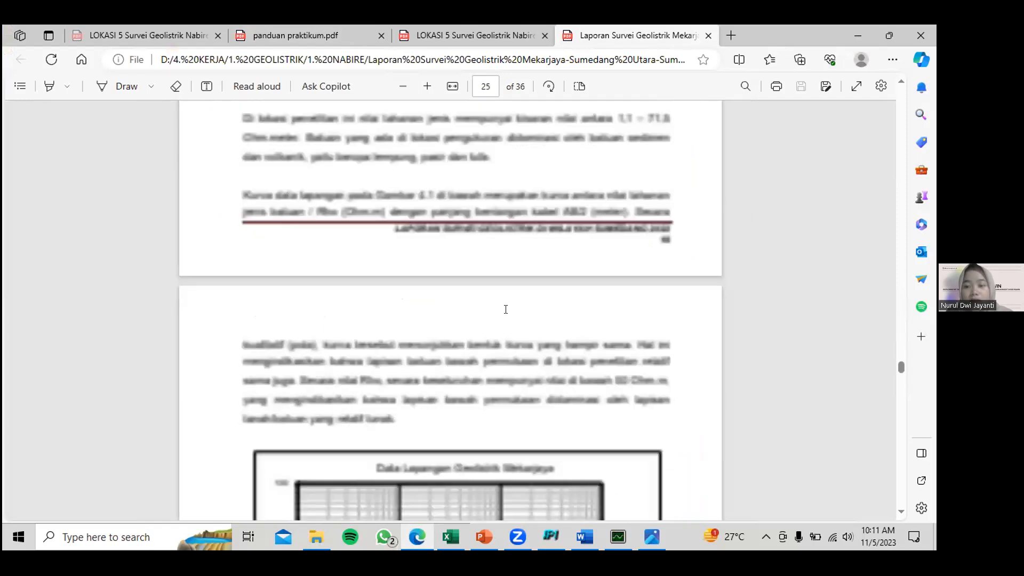
pyautogui.scroll(10, 504, 319)
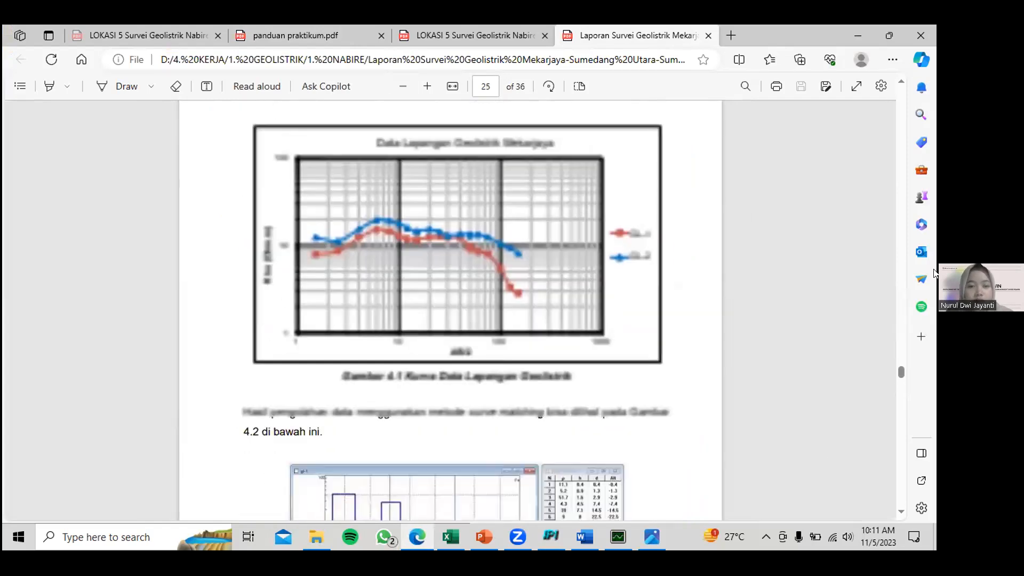
# Compare the field data curves in Gambar 4.1 with the GL-1 and GL-2 curve matching and legend in Gambar 4.2.
pyautogui.scroll(4, 464, 262)
pyautogui.scroll(-9, 453, 288)
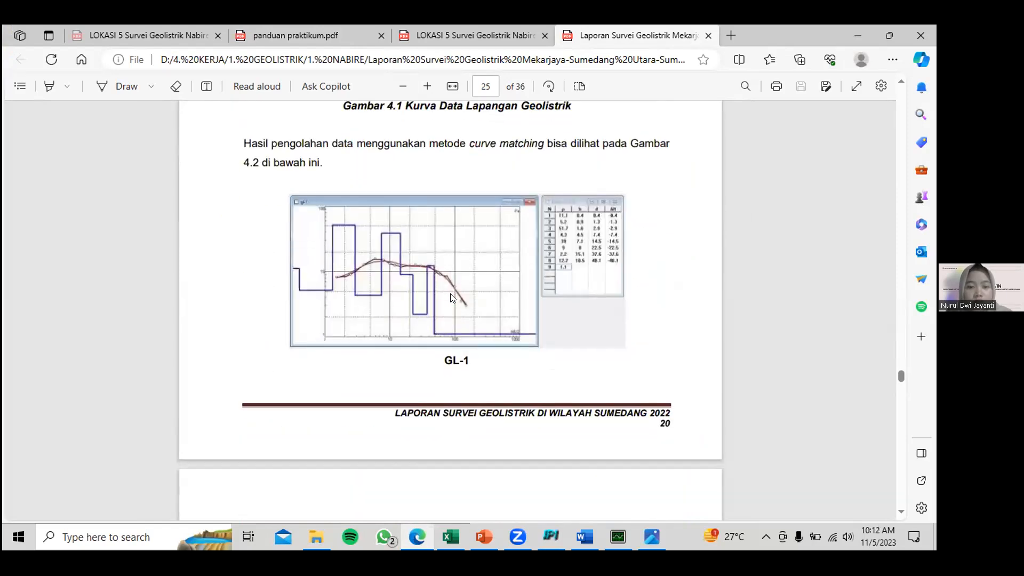
pyautogui.scroll(5, 359, 239)
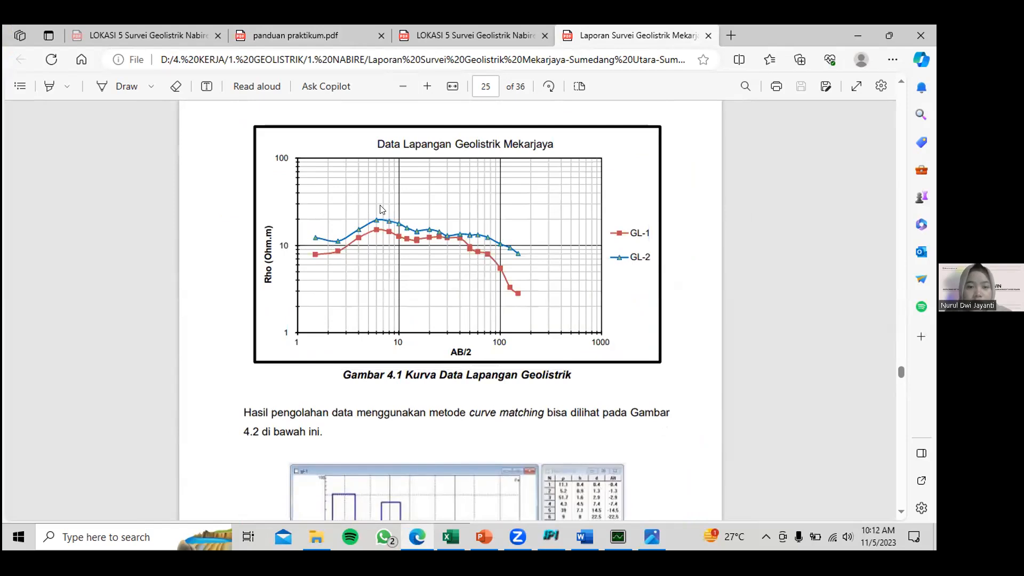
pyautogui.scroll(-6, 461, 255)
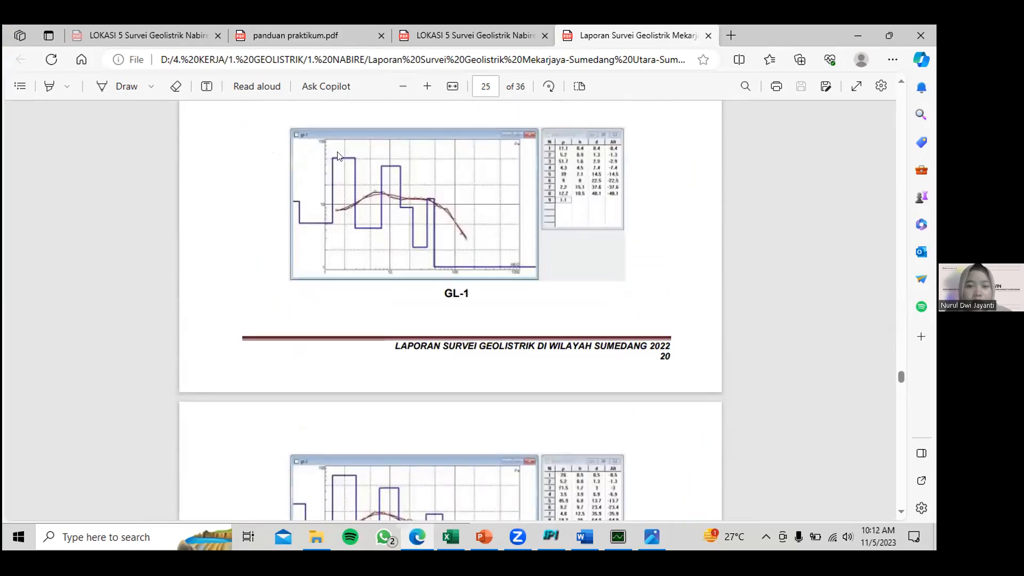
pyautogui.scroll(-1, 233, 265)
pyautogui.scroll(-3, 233, 266)
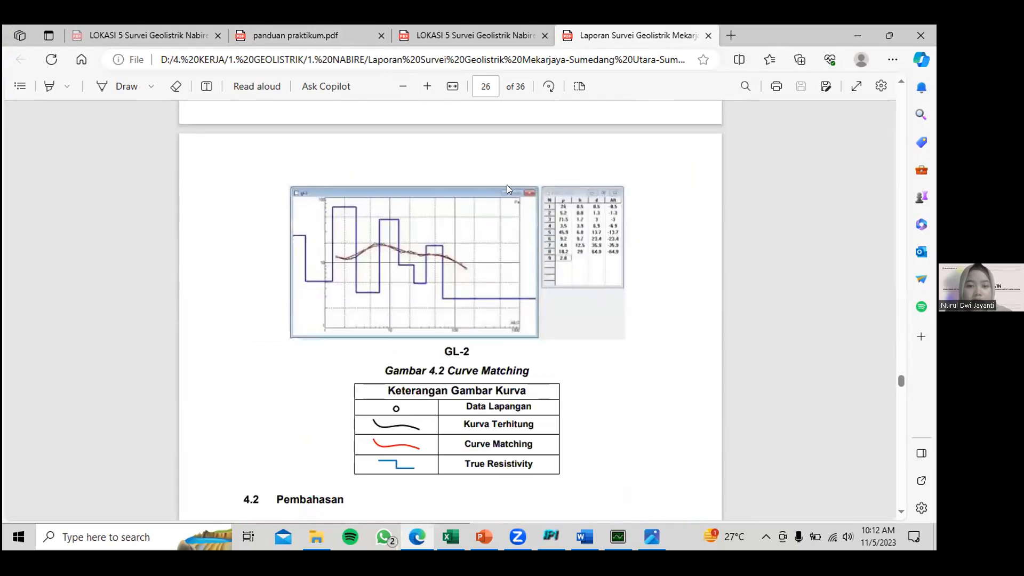
pyautogui.scroll(-2, 499, 313)
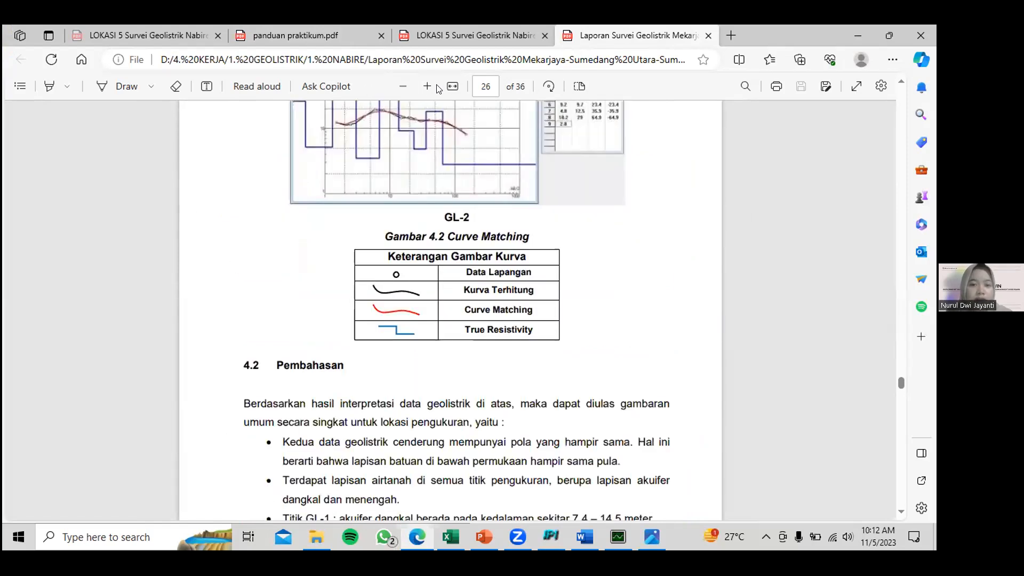
pyautogui.moveTo(475, 516); pyautogui.dragTo(521, 515)
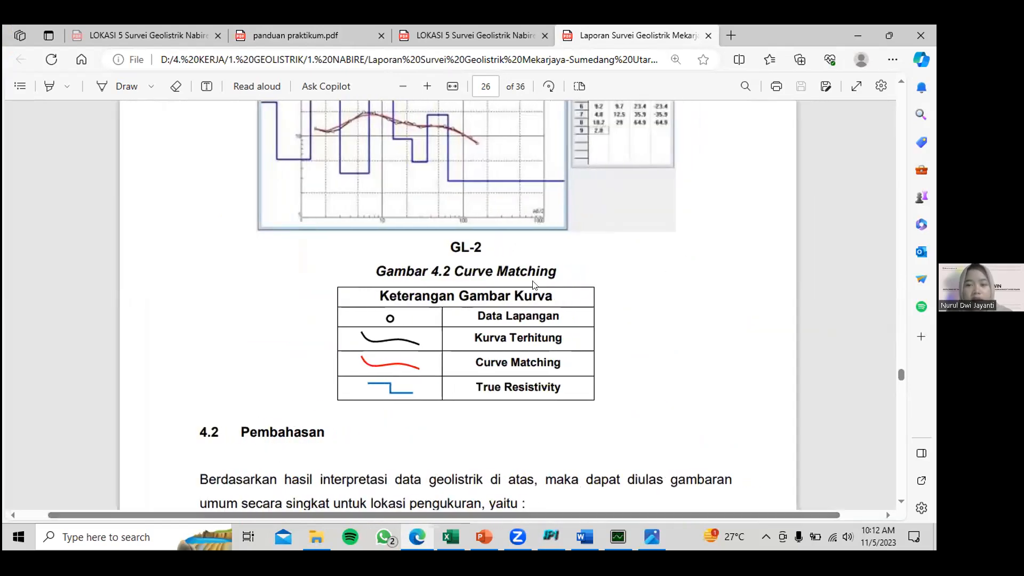
# Read the aquifer discussion in section 4.2 Pembahasan and view the 1D vertical section with its legend in Gambar 4.3.
pyautogui.scroll(-10, 532, 288)
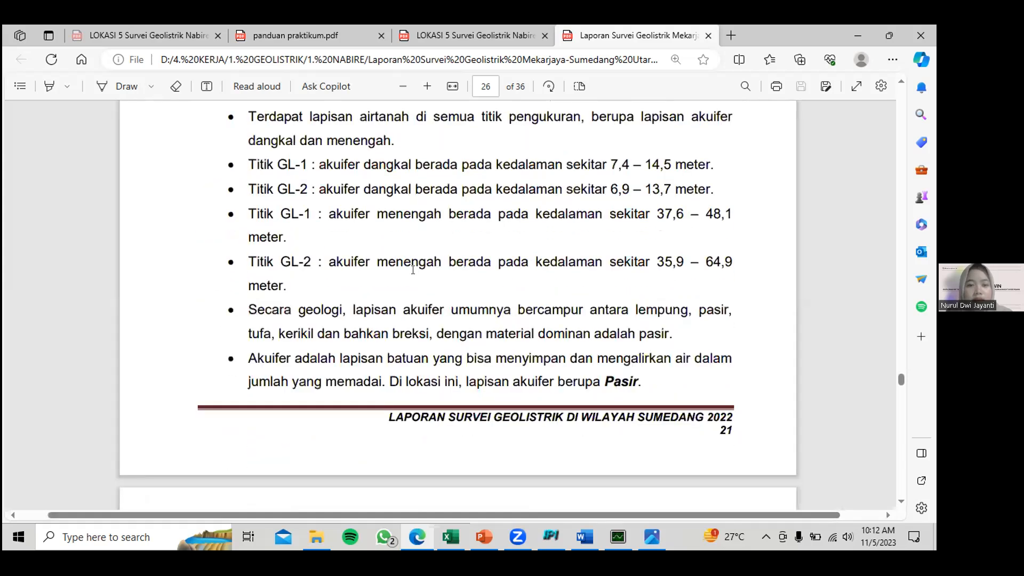
pyautogui.scroll(-6, 412, 270)
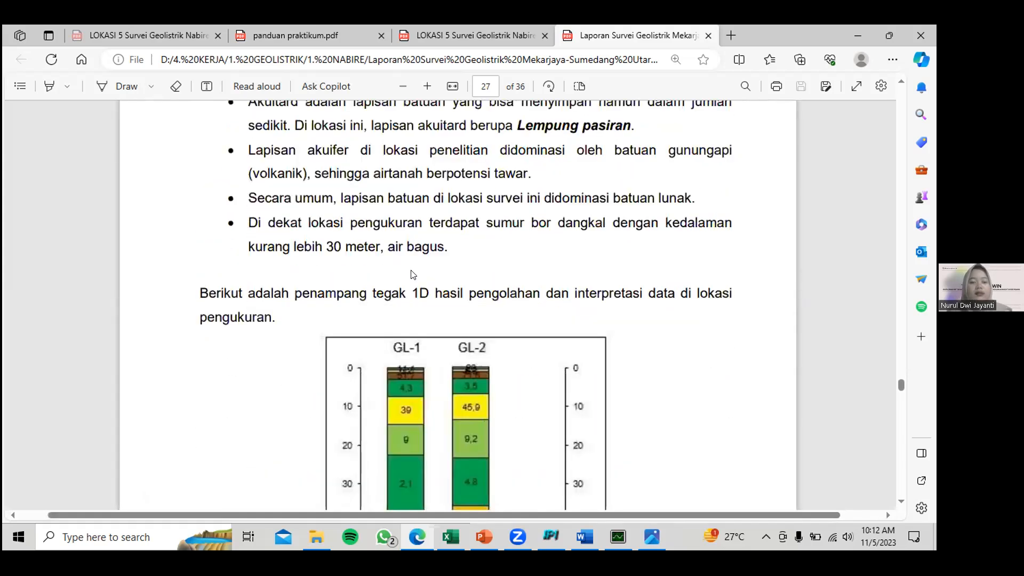
pyautogui.scroll(-5, 412, 274)
pyautogui.scroll(1, 412, 272)
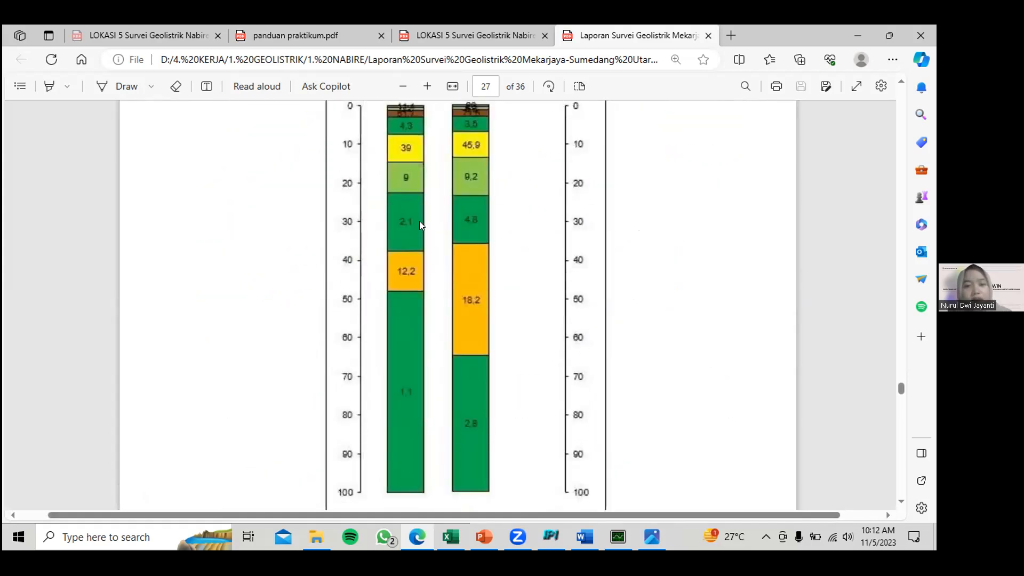
pyautogui.scroll(-5, 411, 235)
pyautogui.scroll(1, 409, 247)
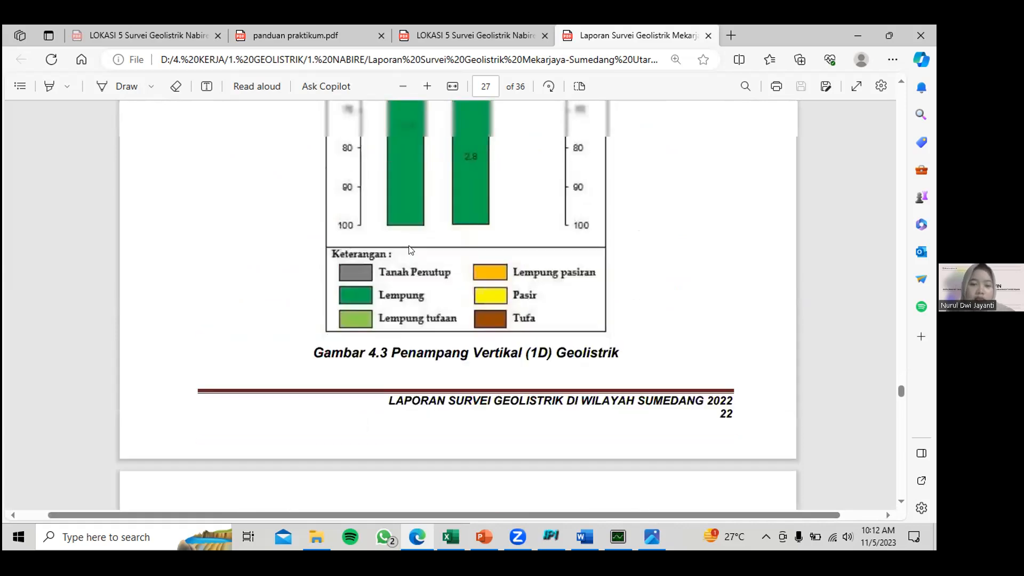
# Read the geology, hydrogeology and aquifer conclusions in section 5.1 Kesimpulan of the Mekarjaya report.
pyautogui.scroll(-12, 464, 301)
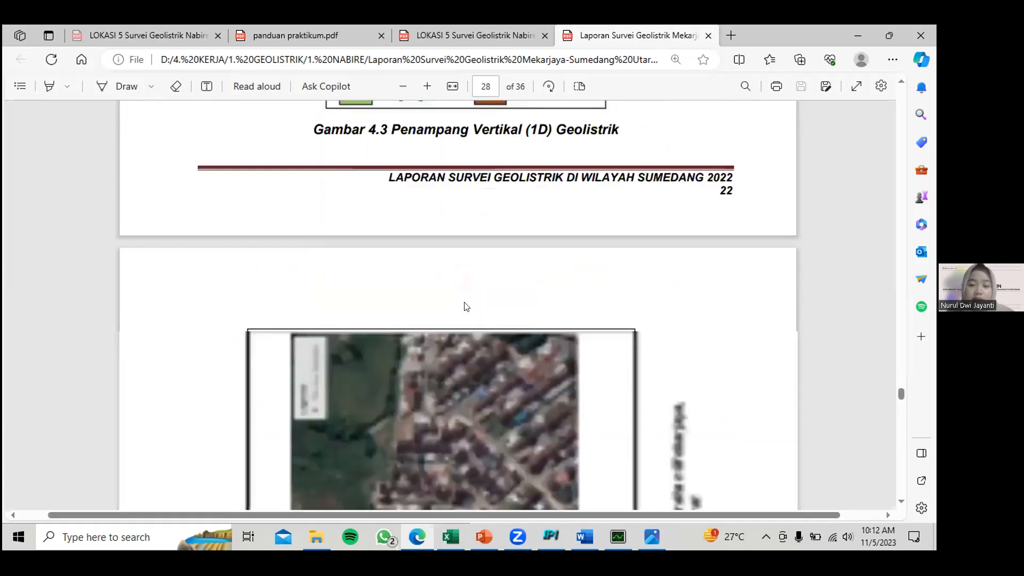
pyautogui.scroll(-10, 463, 302)
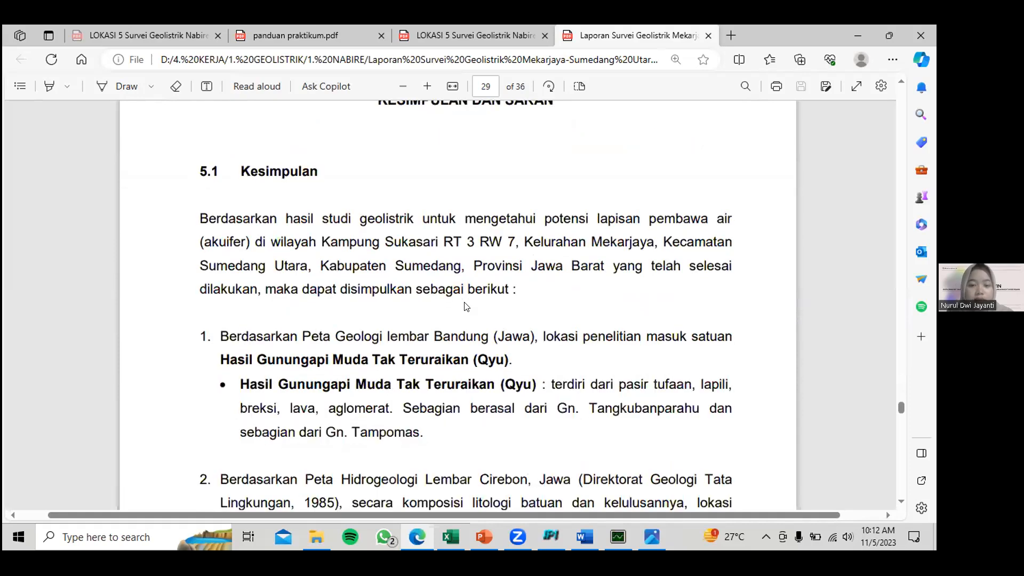
pyautogui.scroll(3, 465, 306)
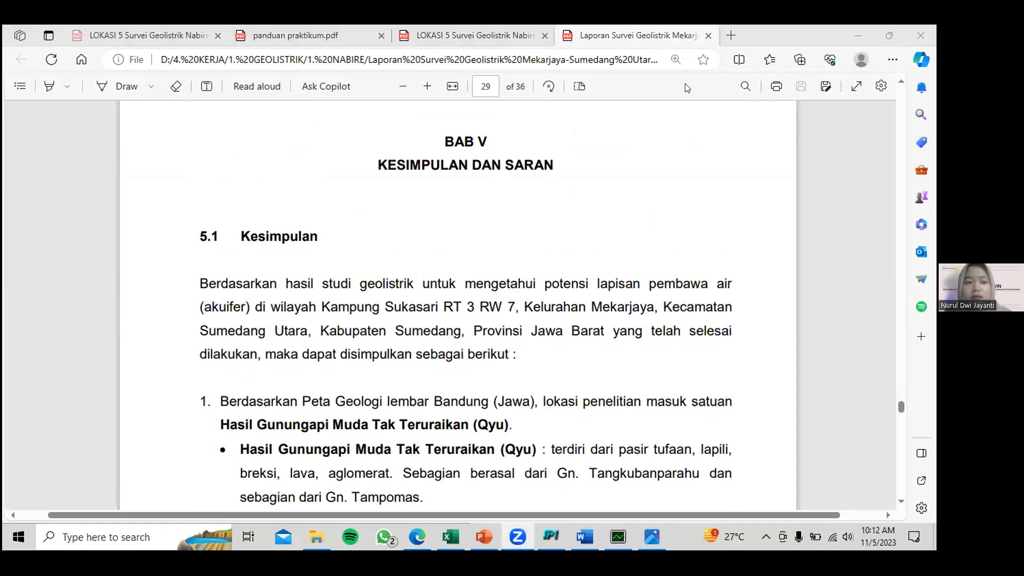
pyautogui.click(617, 87)
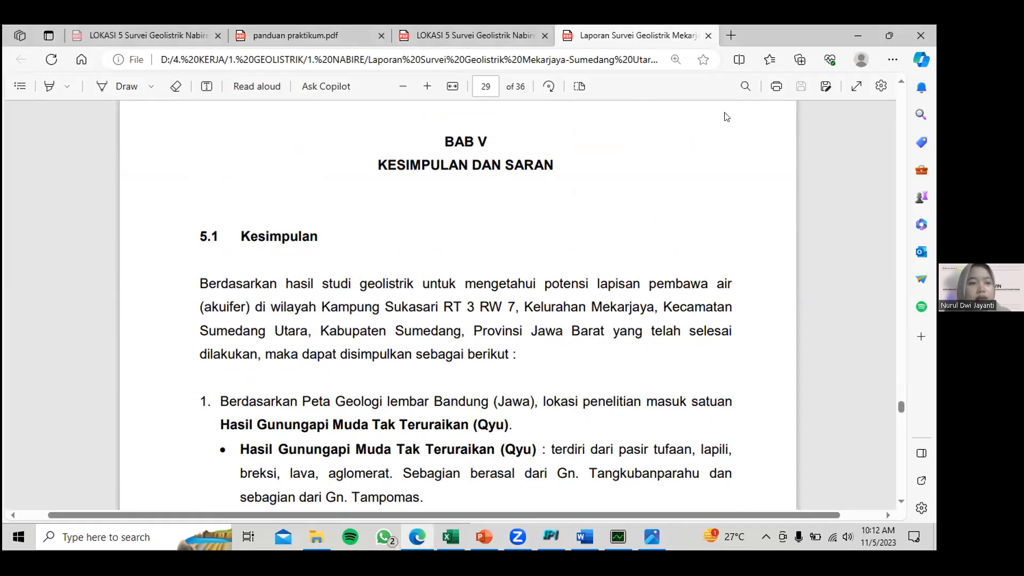
pyautogui.scroll(-3, 373, 292)
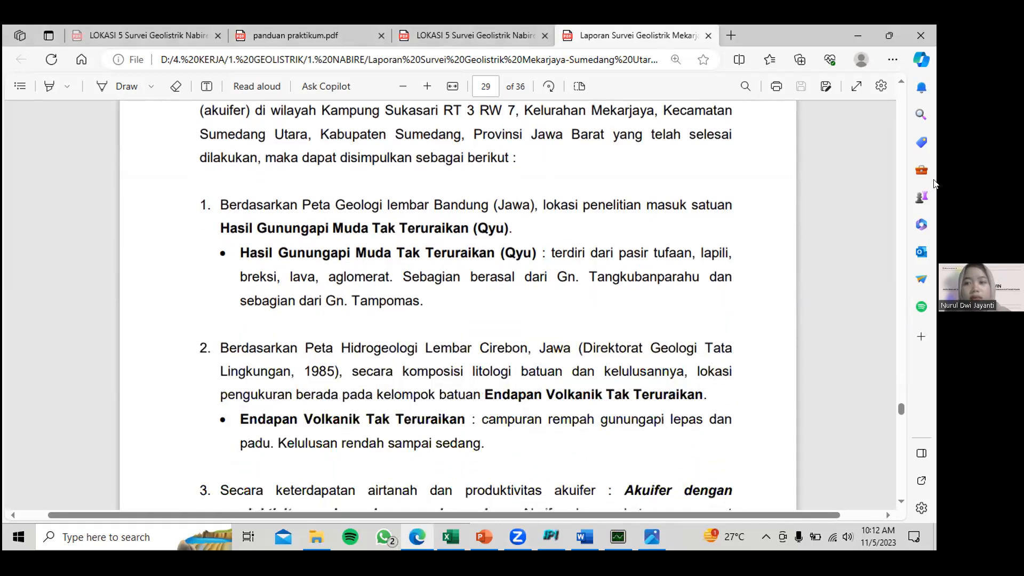
pyautogui.scroll(-5, 373, 266)
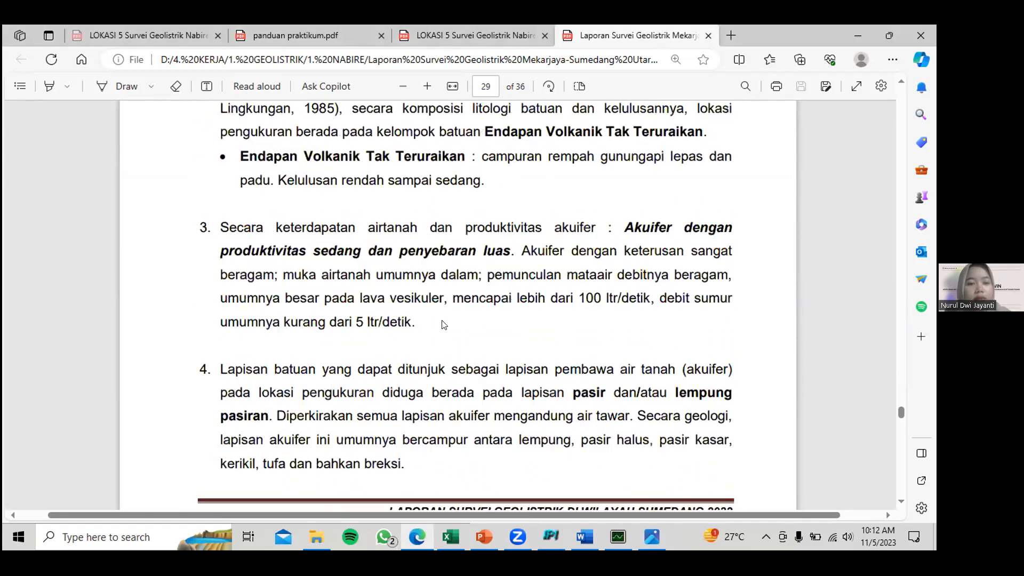
pyautogui.scroll(-3, 435, 318)
pyautogui.scroll(3, 435, 319)
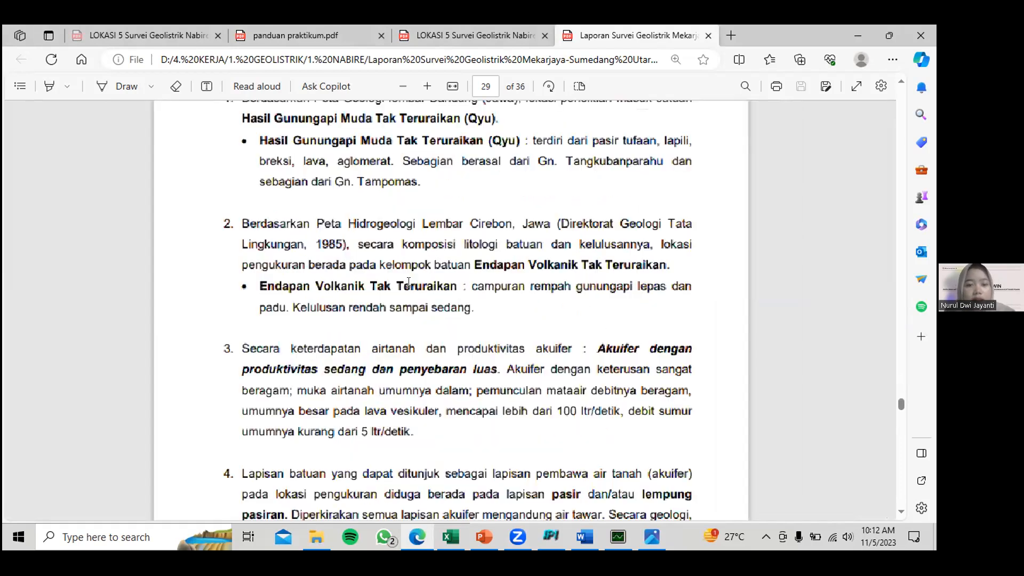
# Return to the 1D vertical section in Gambar 4.3 and examine the GL-1 and GL-2 layers by depth.
pyautogui.scroll(10, 411, 297)
pyautogui.scroll(10, 410, 297)
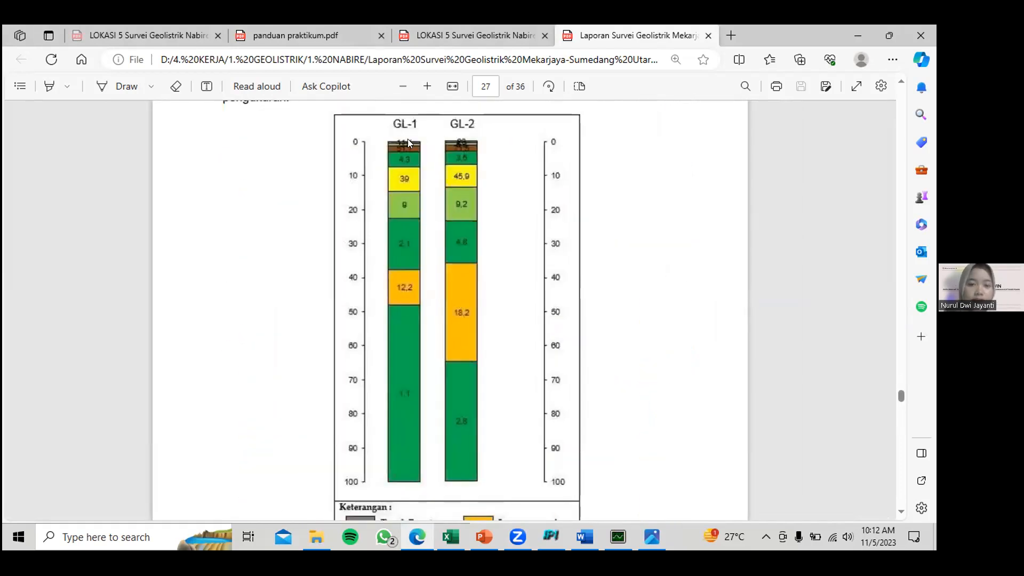
pyautogui.scroll(-2, 407, 140)
pyautogui.scroll(2, 407, 139)
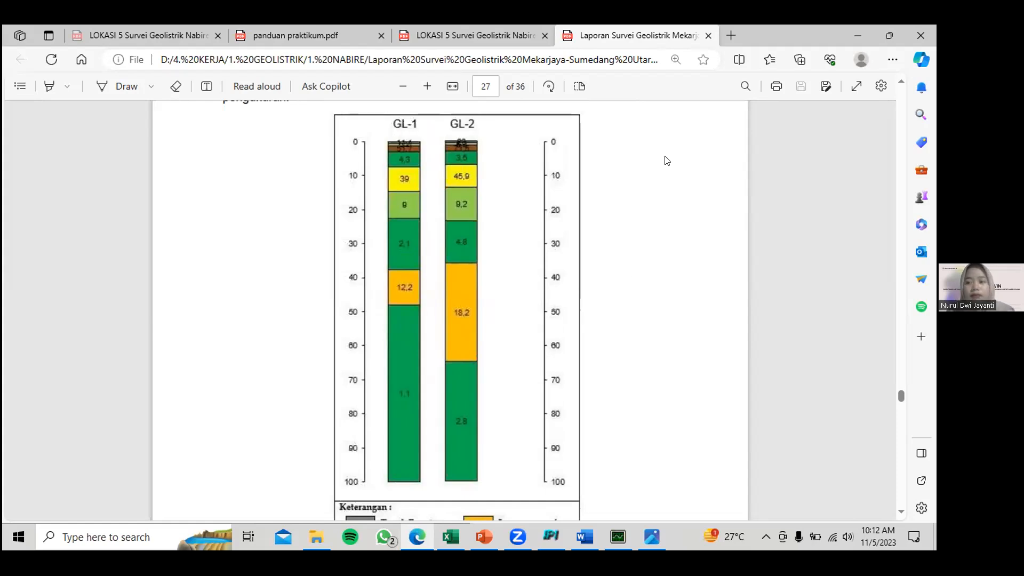
pyautogui.scroll(1, 530, 238)
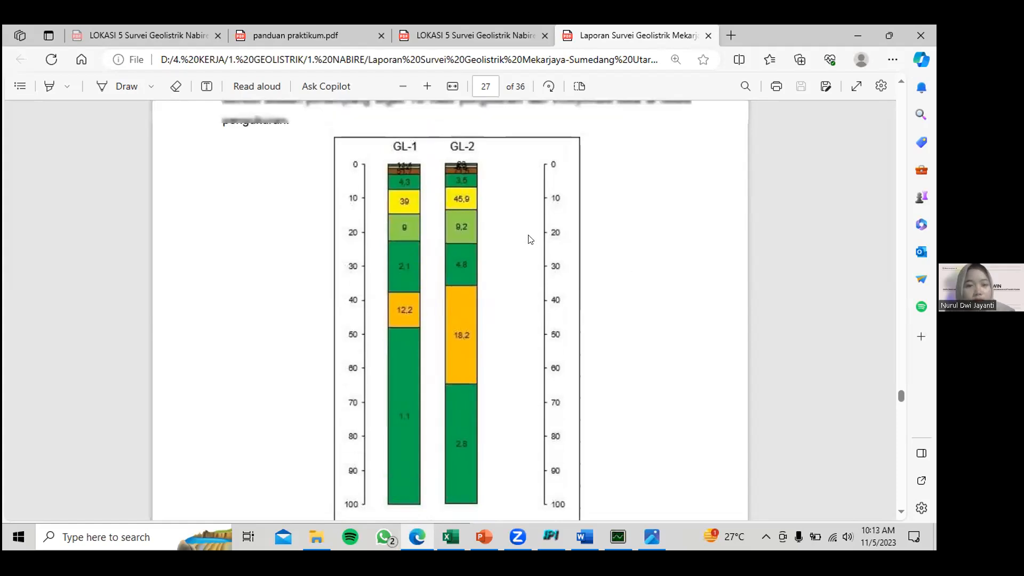
pyautogui.scroll(2, 531, 239)
pyautogui.scroll(2, 398, 210)
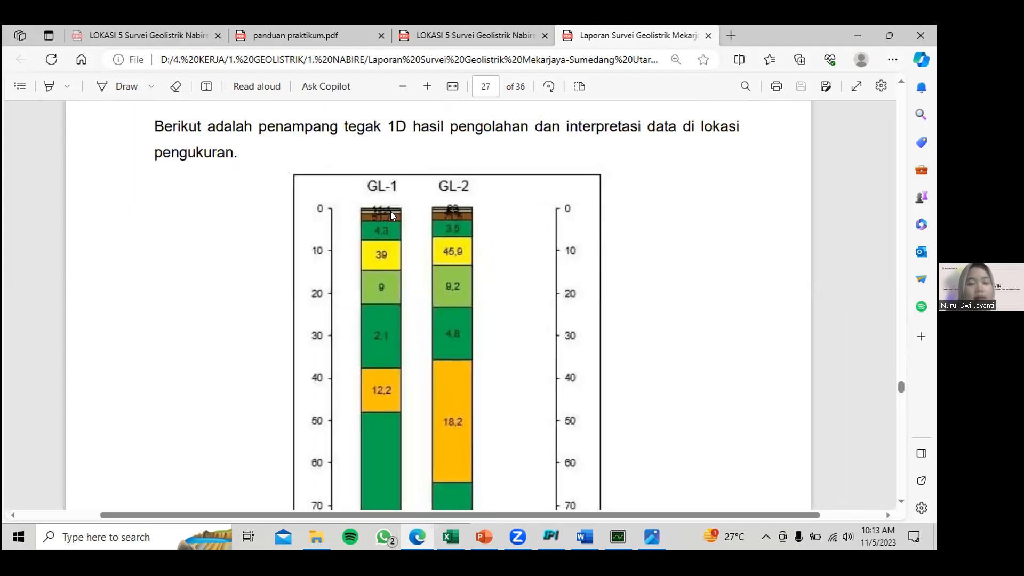
pyautogui.scroll(-2, 391, 211)
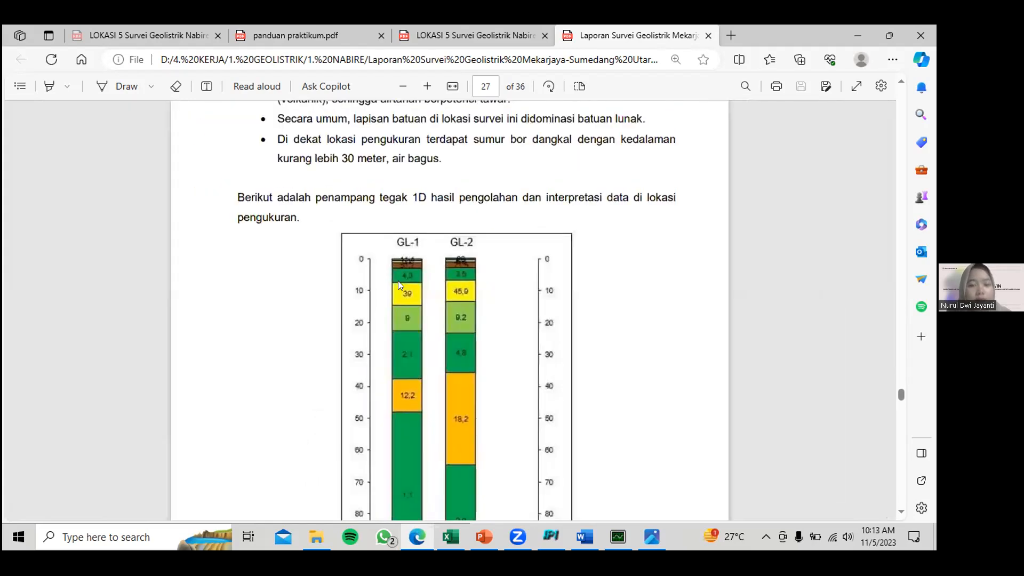
pyautogui.scroll(-3, 398, 280)
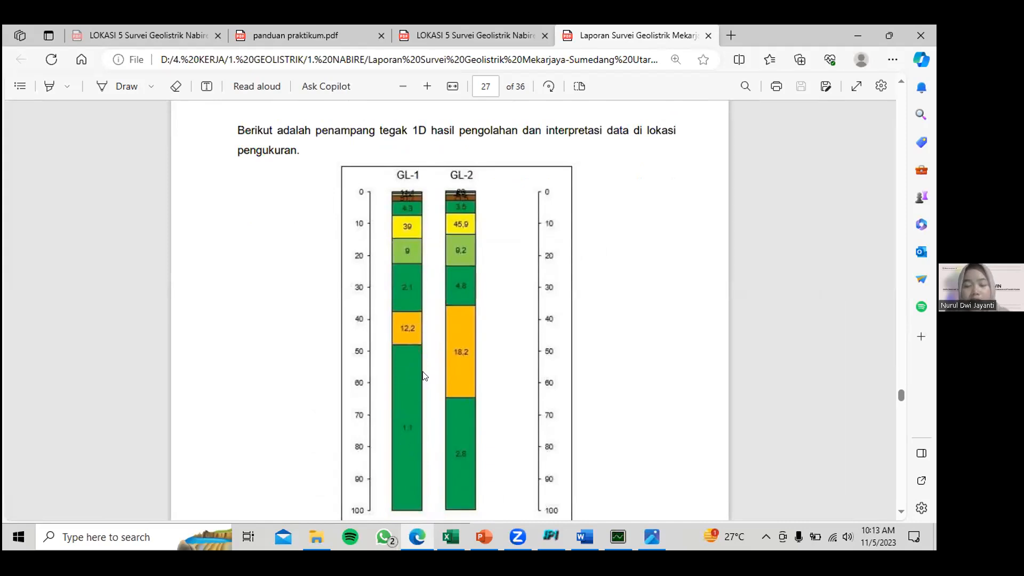
# Examine the aquifer depths in Tabel 5.1 Data Akuifer and the drilling recommendation beneath it.
pyautogui.scroll(-6, 370, 329)
pyautogui.scroll(-20, 370, 328)
pyautogui.scroll(-5, 370, 329)
pyautogui.scroll(1, 442, 302)
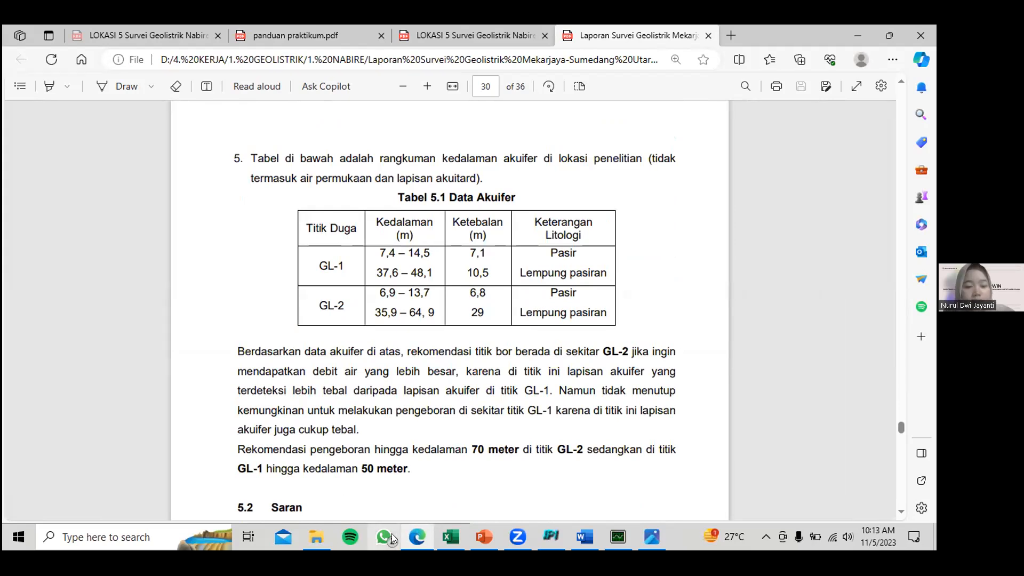
pyautogui.click(421, 539)
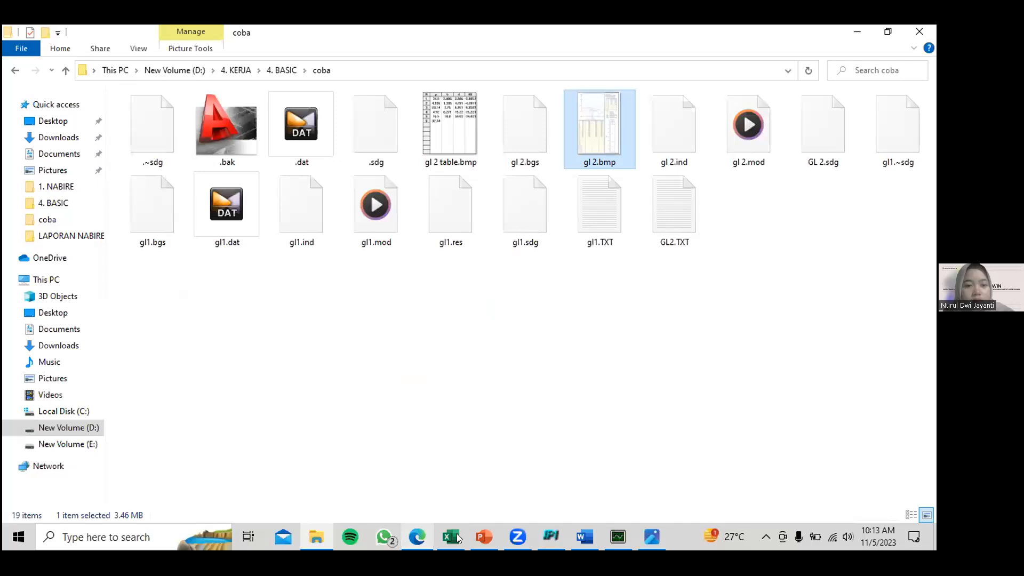
pyautogui.click(422, 539)
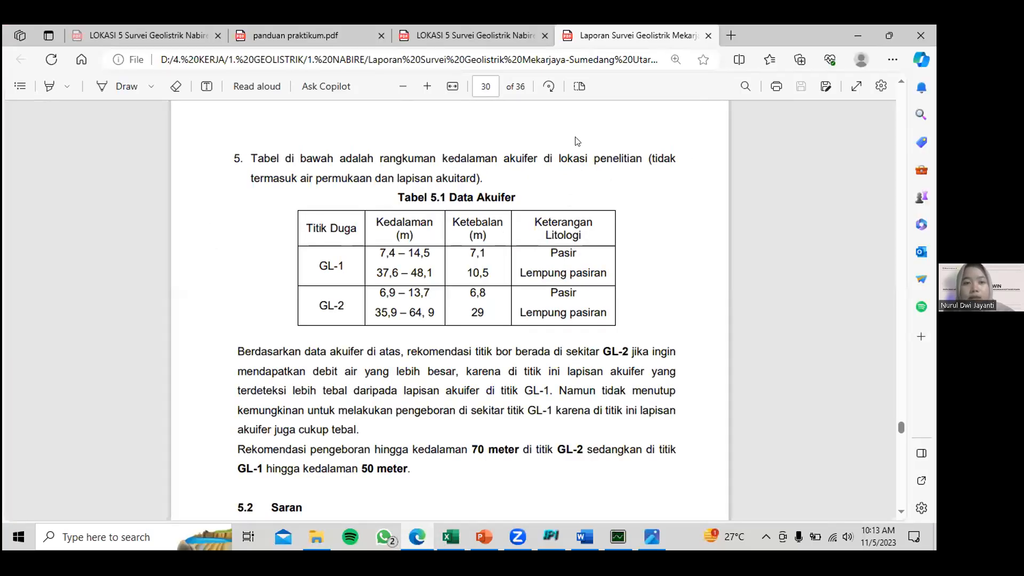
# Switch to the LOKASI 5 Survei Geolistrik Nabire PDF and view the lithology interpretation in Tabel 4.2.
pyautogui.click(50, 35)
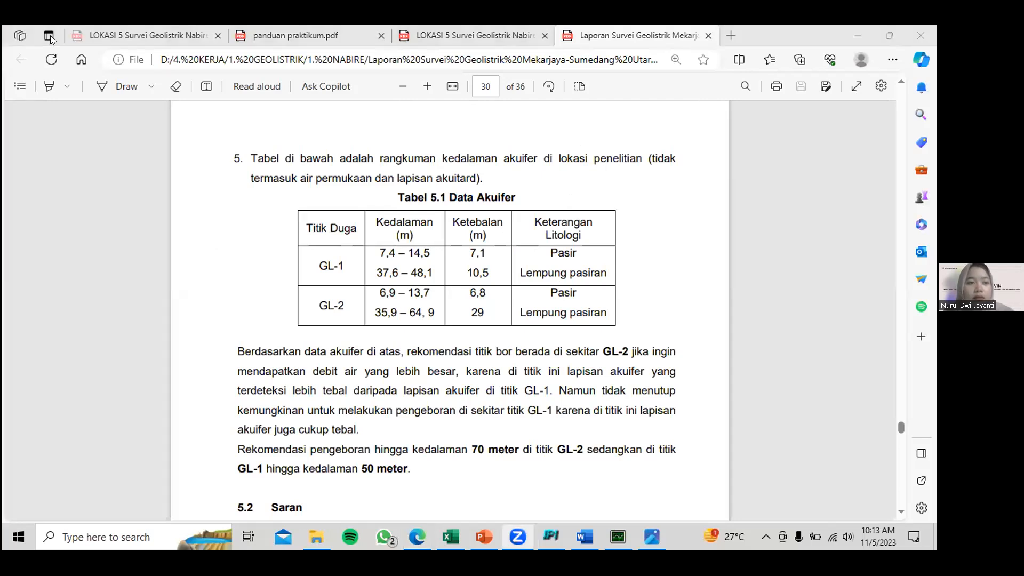
pyautogui.click(508, 34)
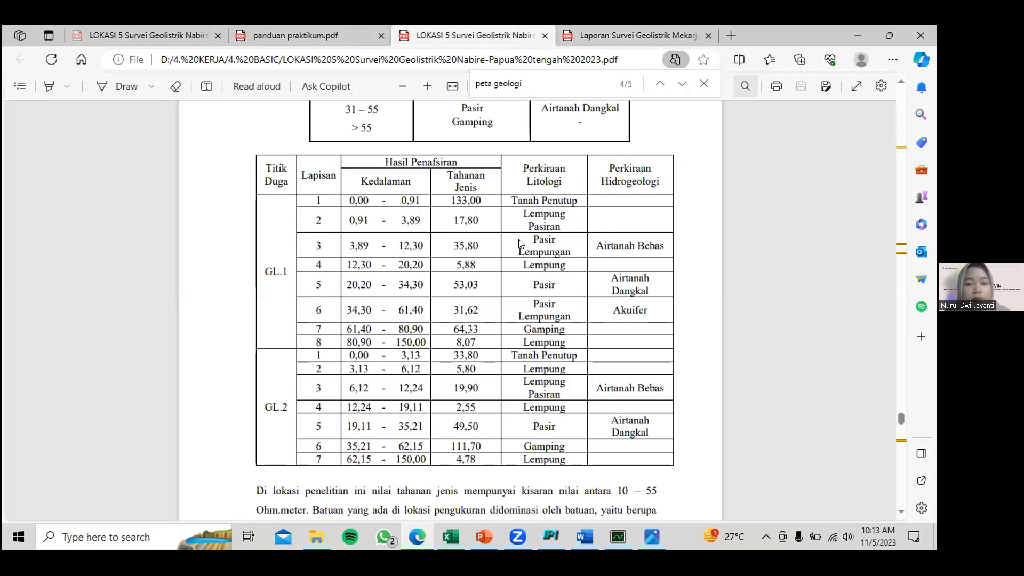
pyautogui.scroll(3, 410, 307)
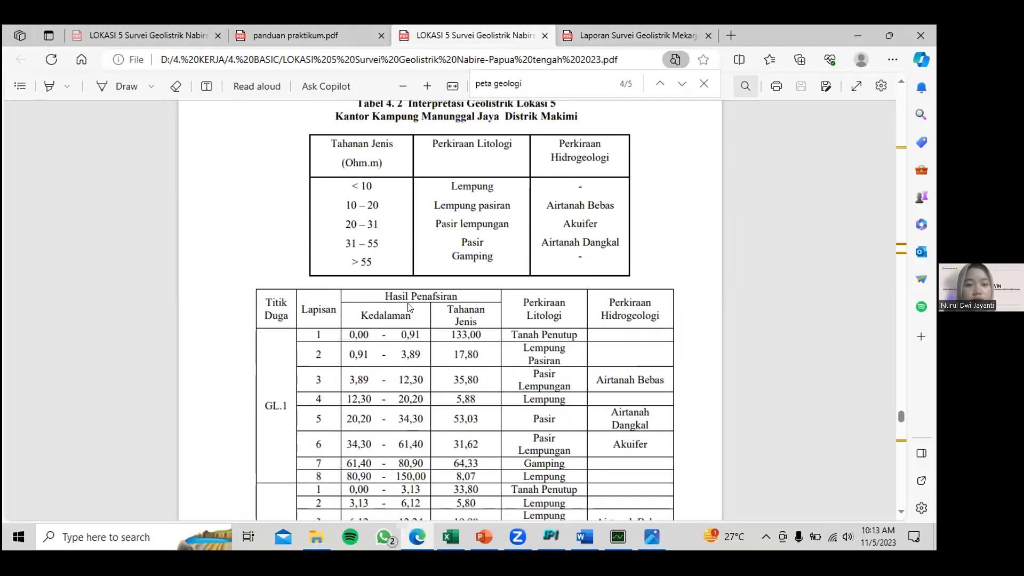
# Examine the GL.1 depth intervals of layers 1 to 6 in the interpretation table, selecting each layer's Kedalaman range in turn.
pyautogui.scroll(1, 489, 187)
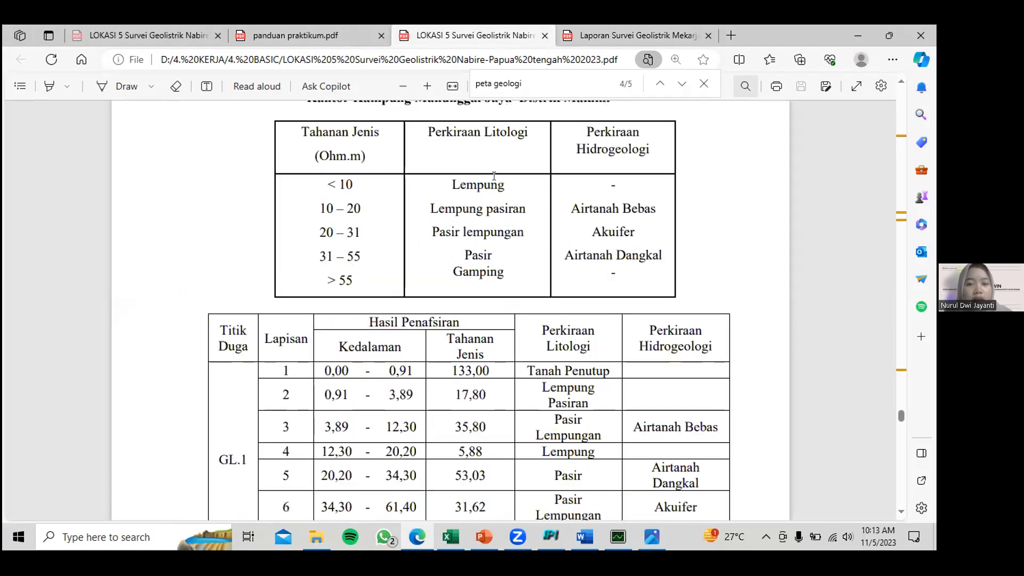
pyautogui.scroll(1, 400, 253)
pyautogui.scroll(-4, 400, 253)
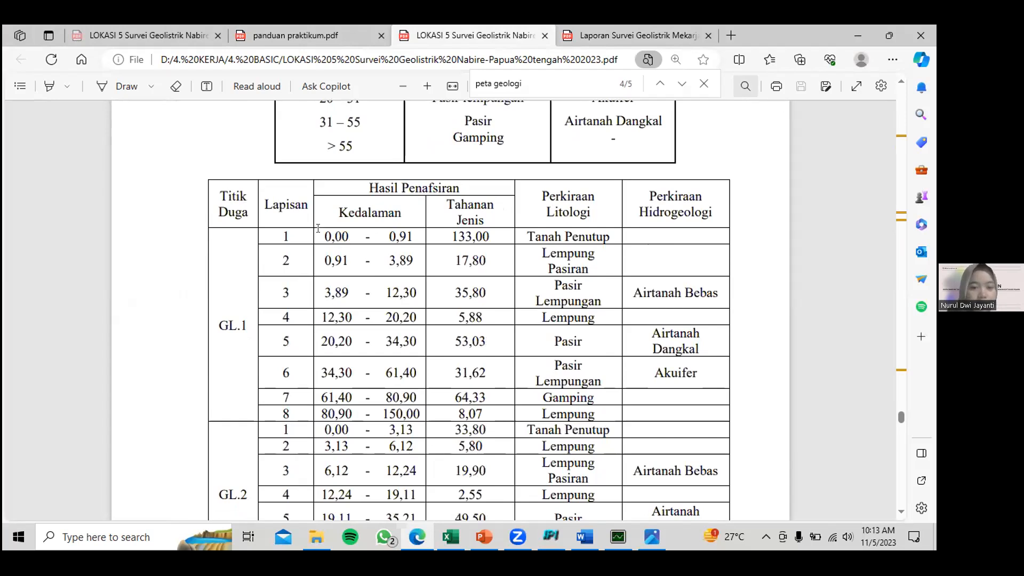
pyautogui.moveTo(318, 228); pyautogui.dragTo(406, 225)
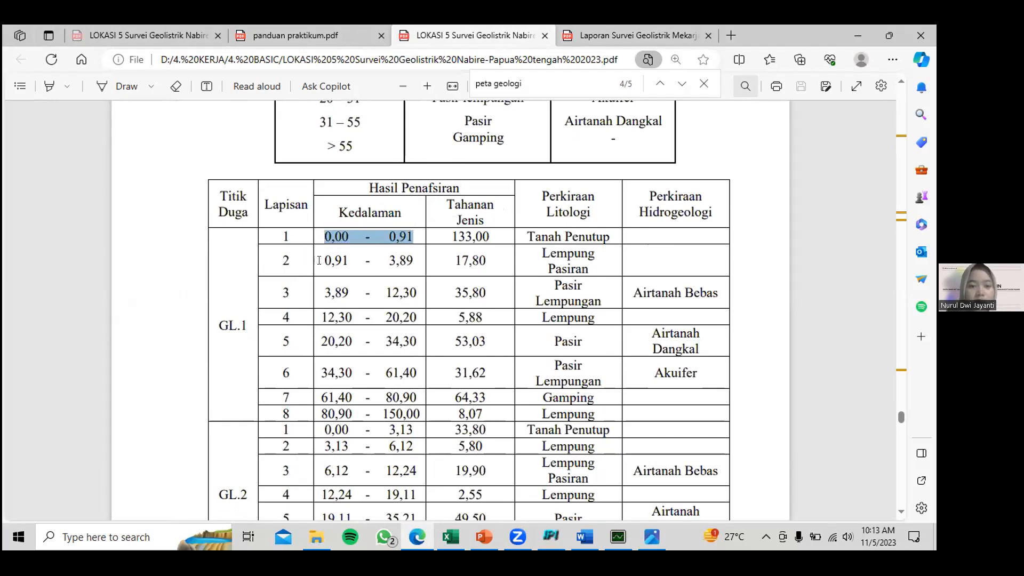
pyautogui.moveTo(305, 254); pyautogui.dragTo(412, 260)
pyautogui.moveTo(323, 293); pyautogui.dragTo(417, 294)
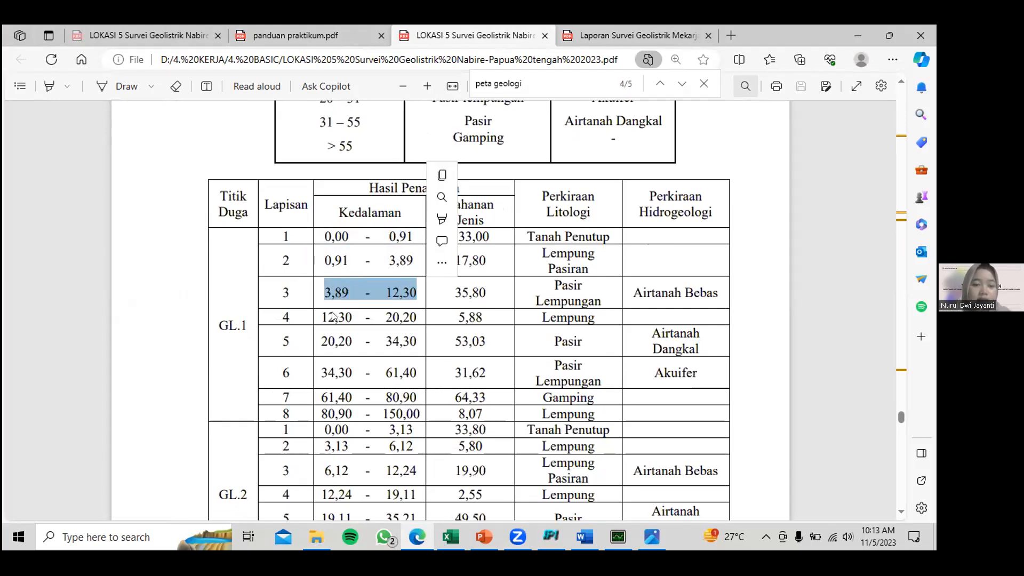
pyautogui.moveTo(321, 317); pyautogui.dragTo(417, 317)
pyautogui.moveTo(321, 341); pyautogui.dragTo(404, 341)
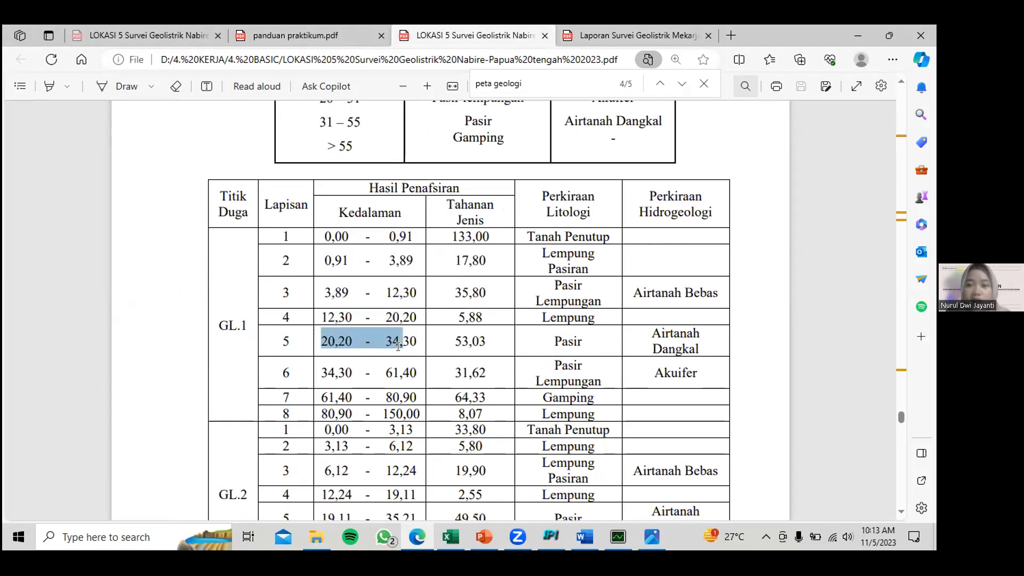
pyautogui.moveTo(323, 372); pyautogui.dragTo(418, 372)
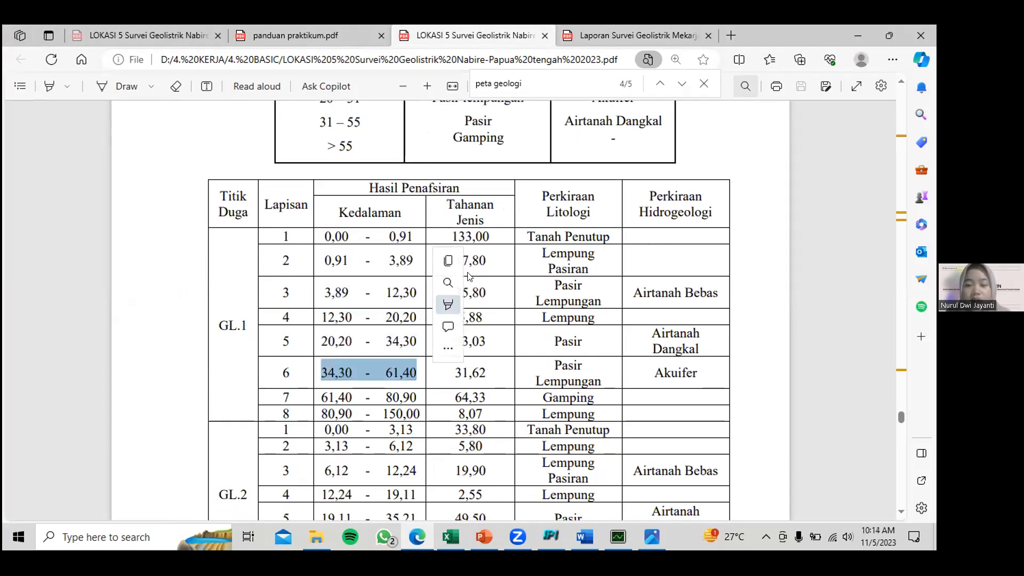